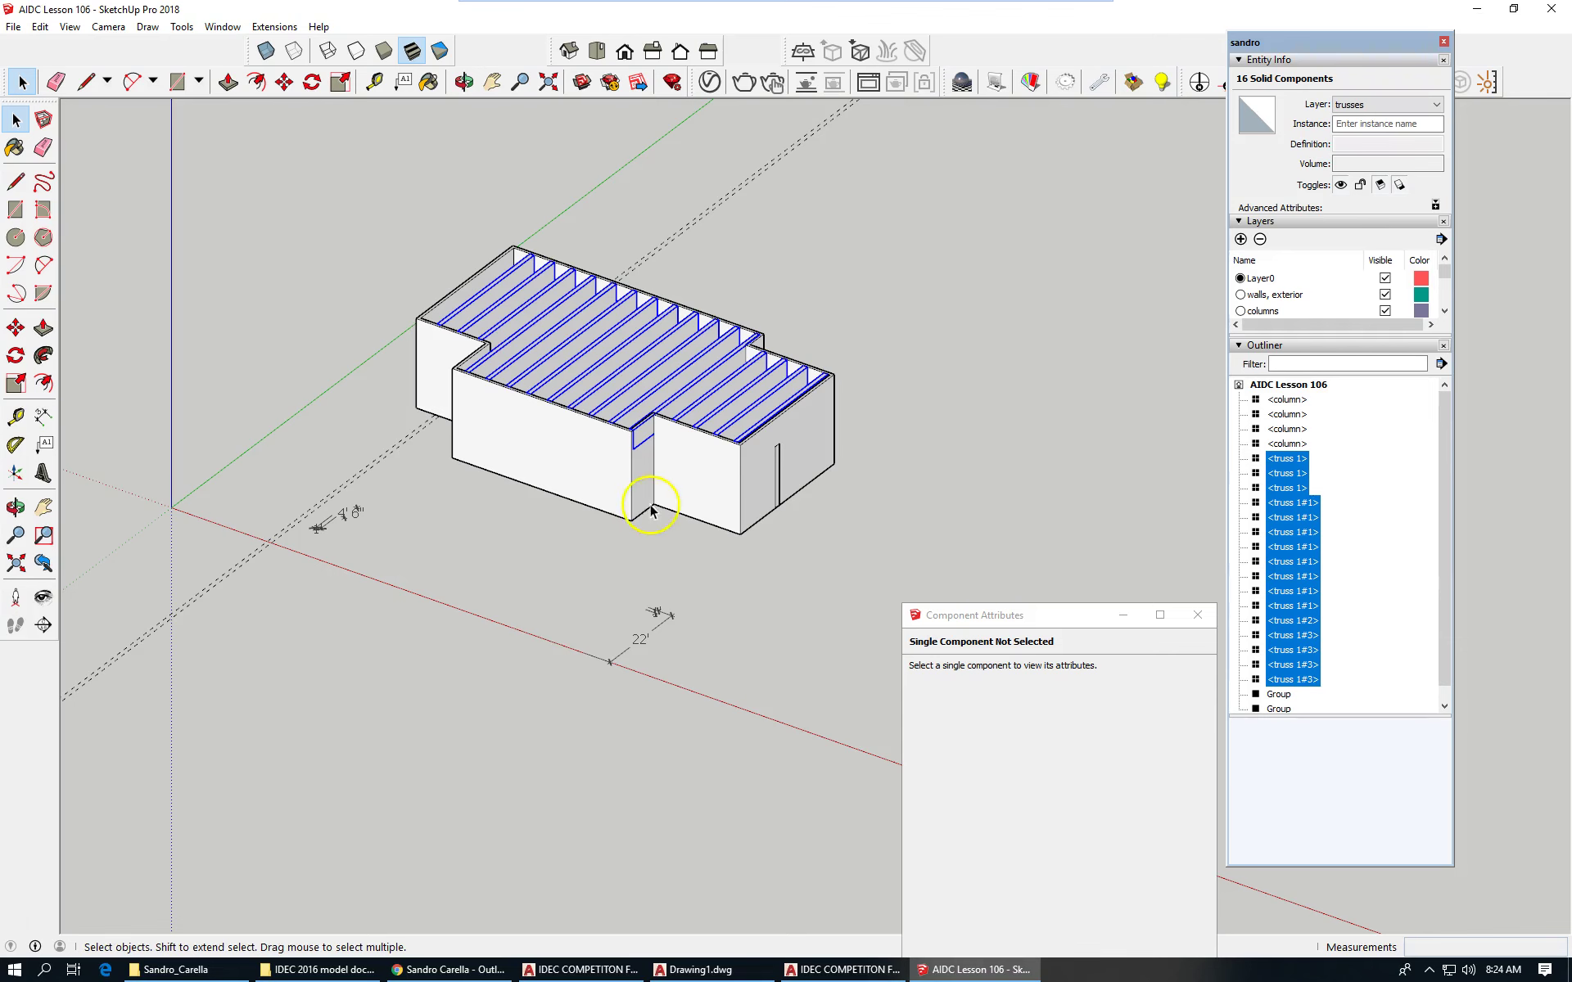
Step: Zoom in and back out on the AIDC Lesson 106 model with its truss components
scroll(737, 474, "up", 4)
scroll(699, 415, "down", 4)
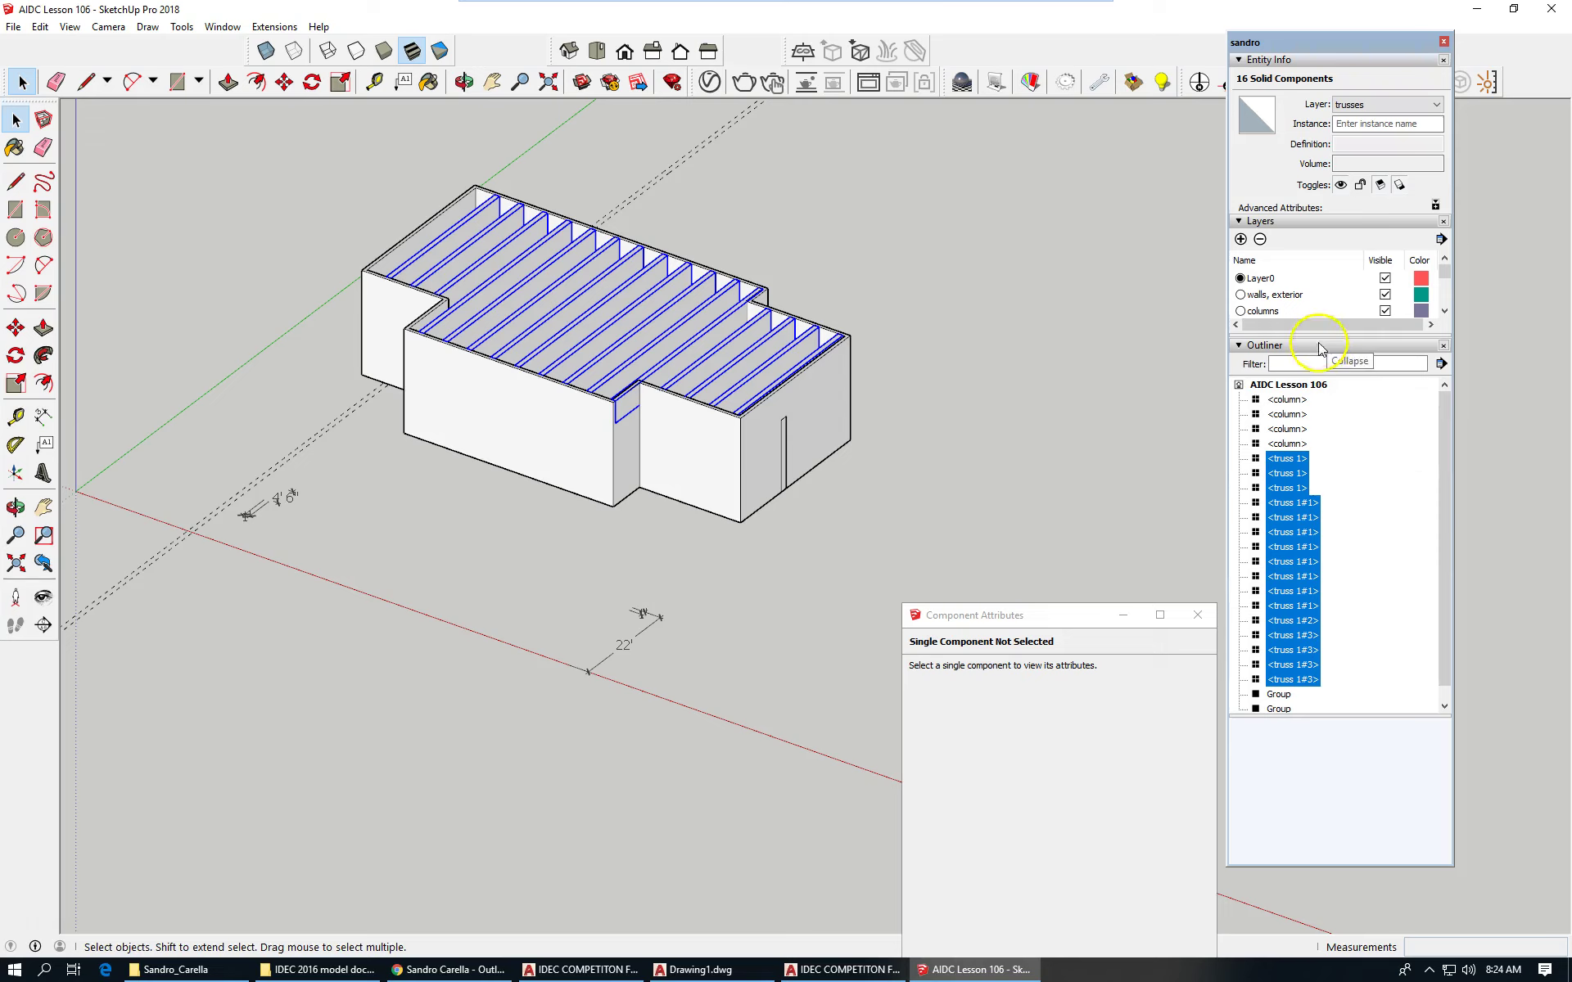
Step: Collapse the Outliner, enlarge the Layers list, show AutoCAD Underlay and hide the trusses layer
left_click(1239, 347)
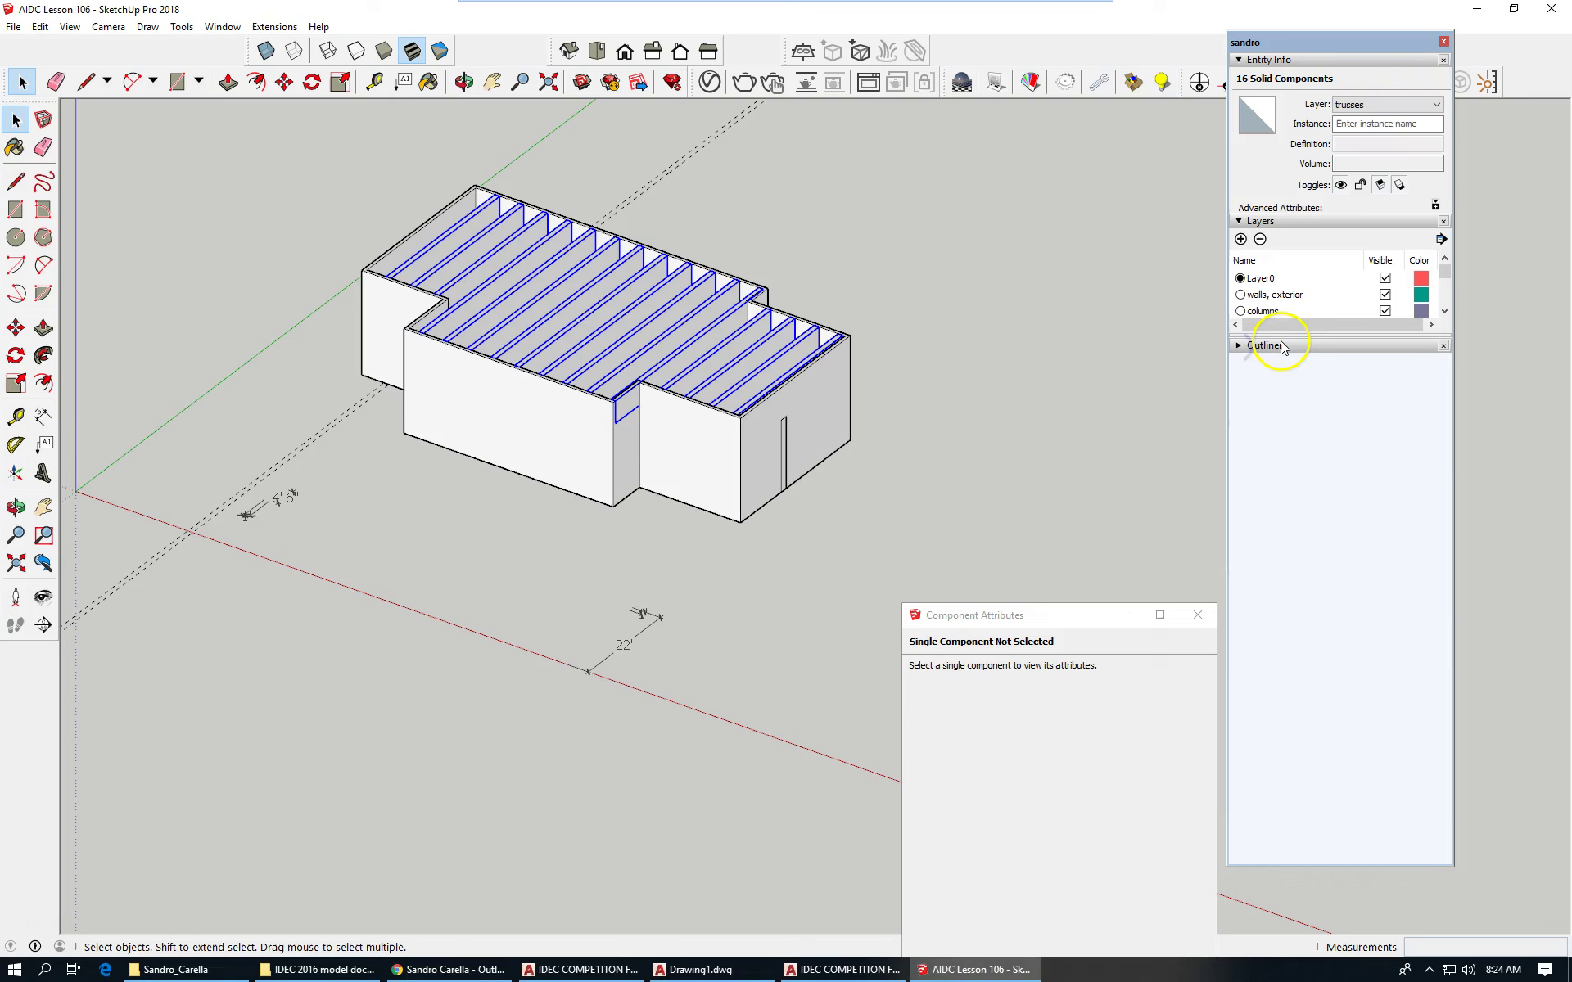
left_click_drag(1285, 339, 1284, 612)
middle_click_drag(811, 489, 822, 602)
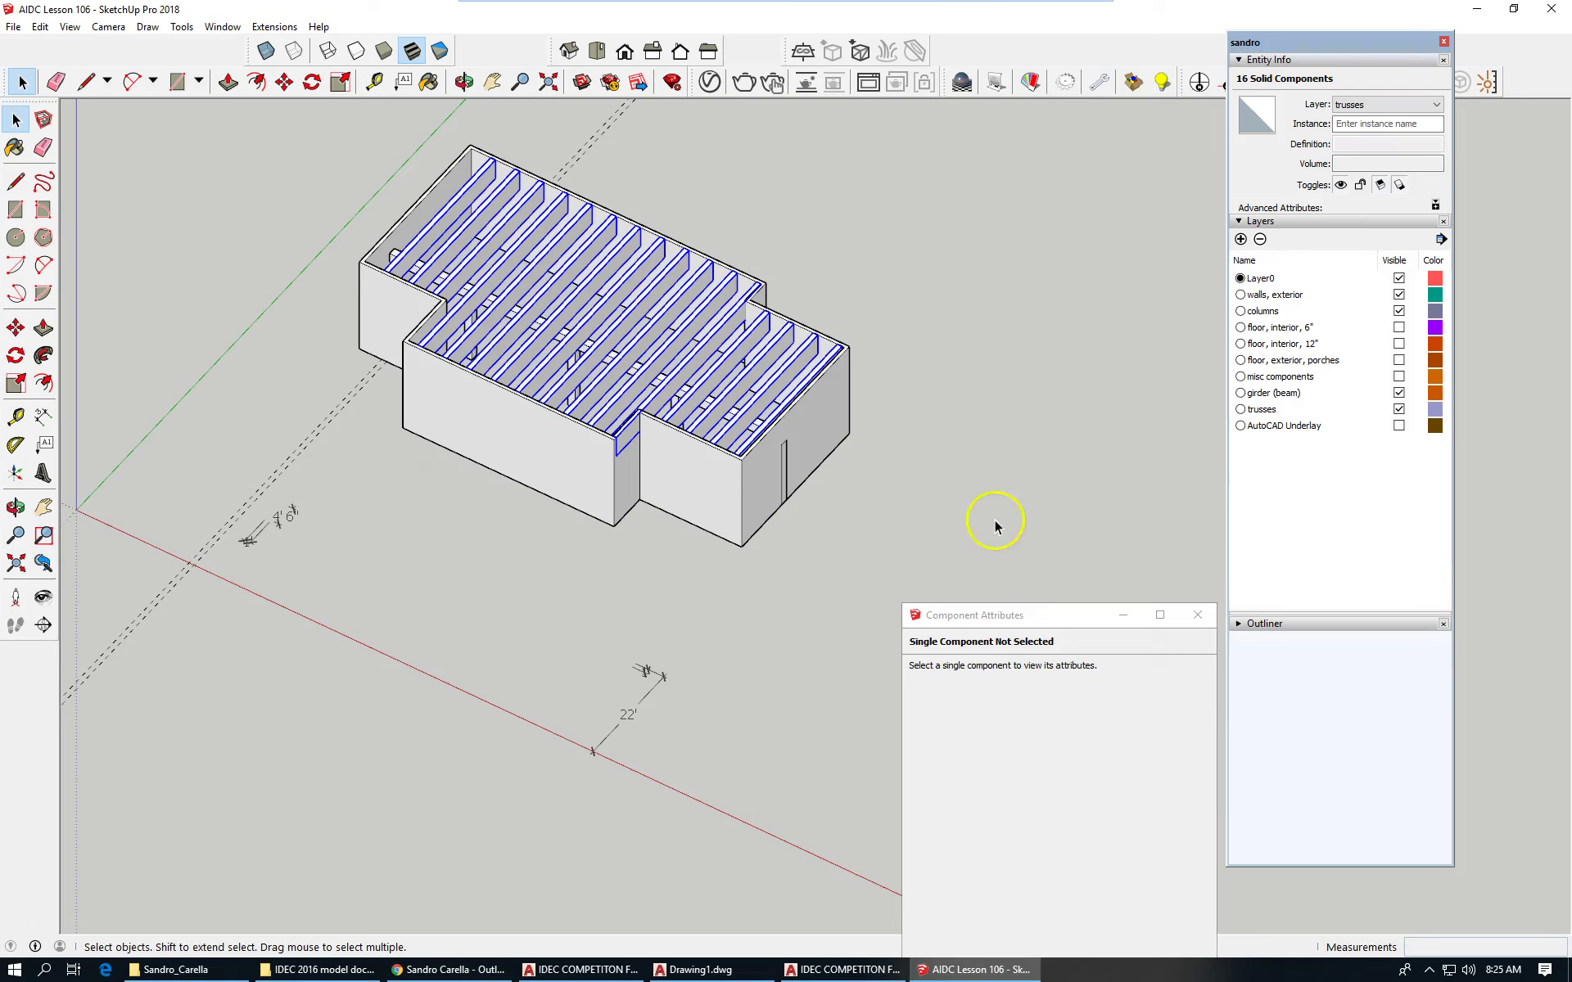
left_click(1400, 426)
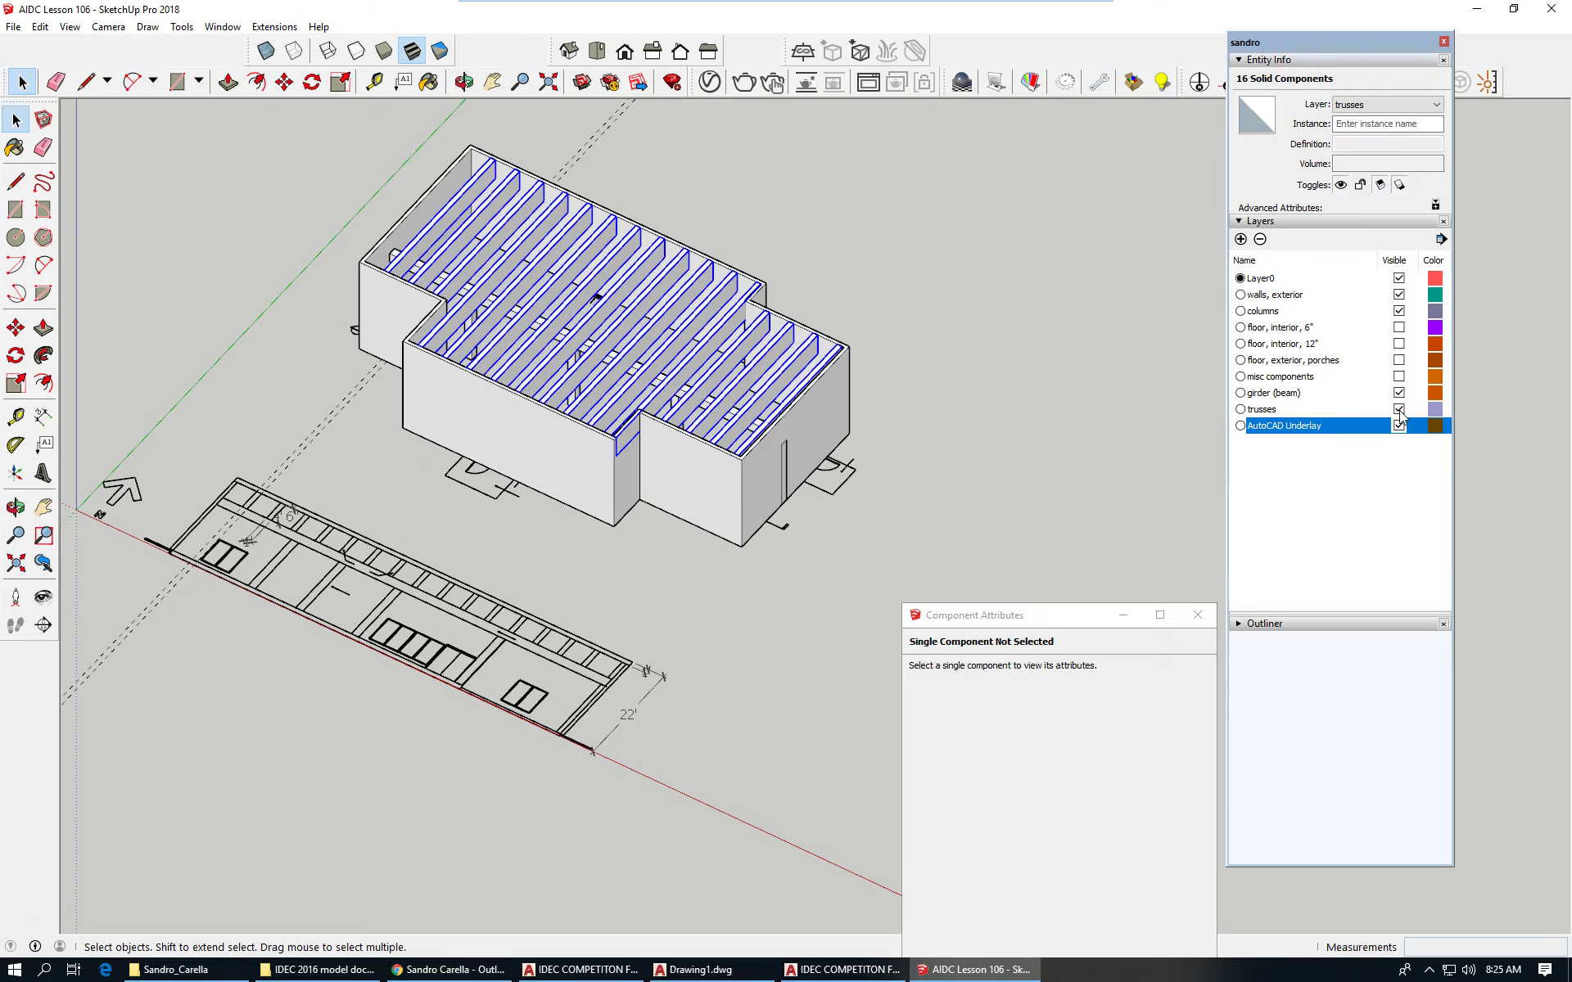
left_click(1399, 411)
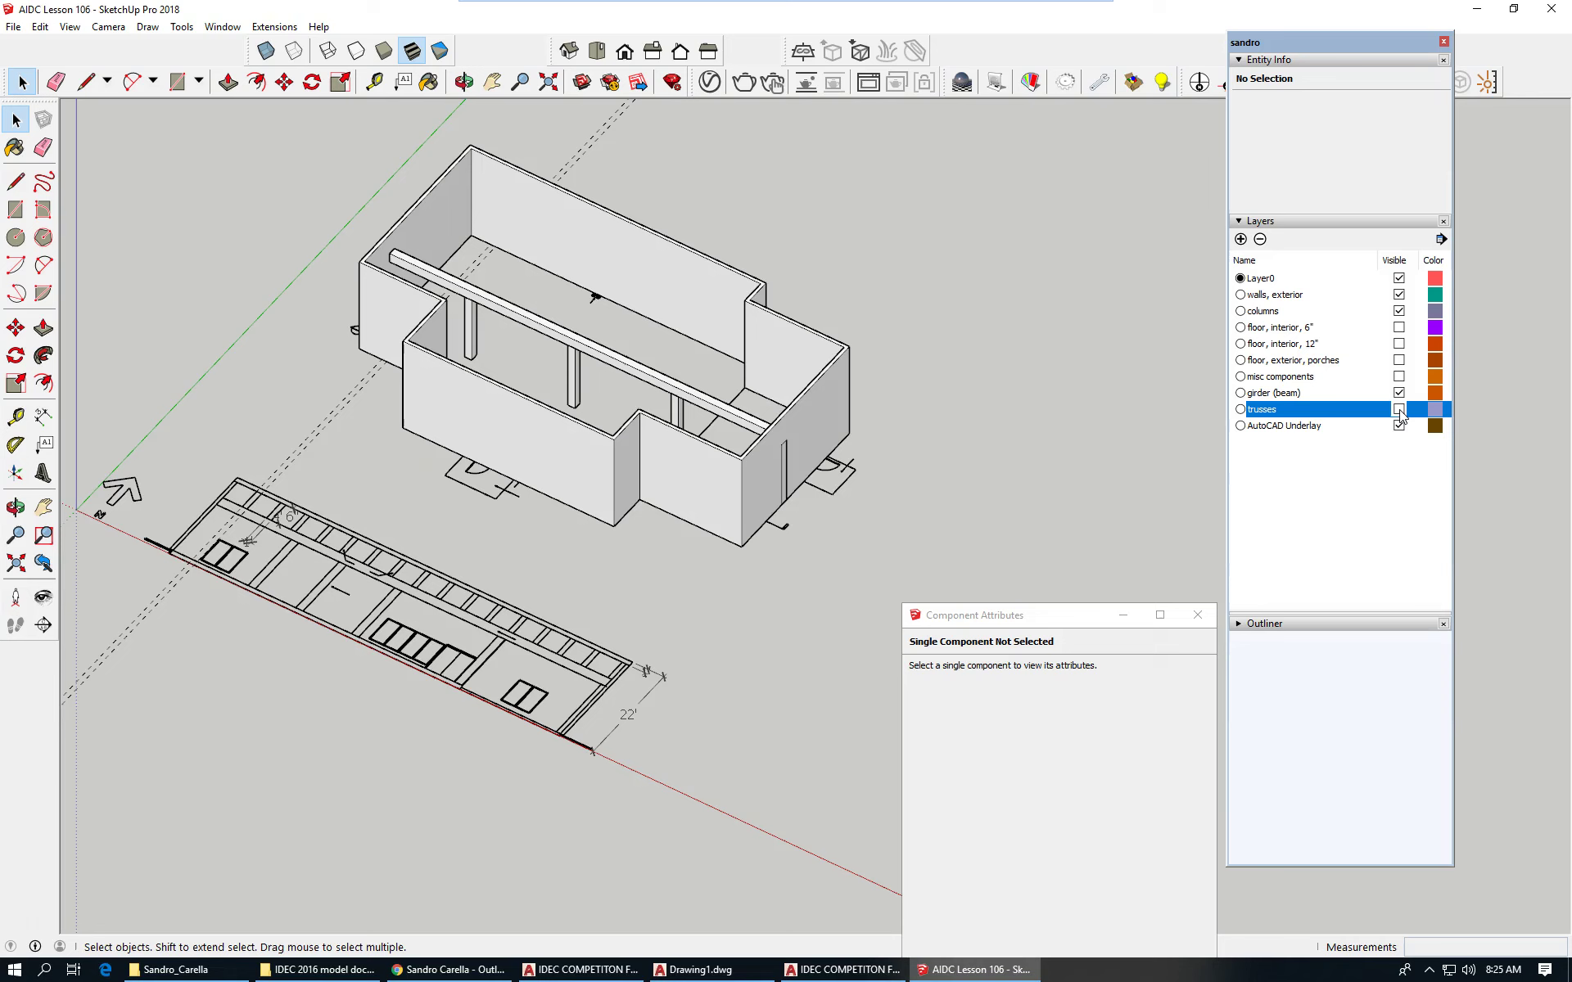
Step: Zoom in to the pipe chase outline, trying the Circle and Line tools before abandoning the line
scroll(565, 290, "up", 6)
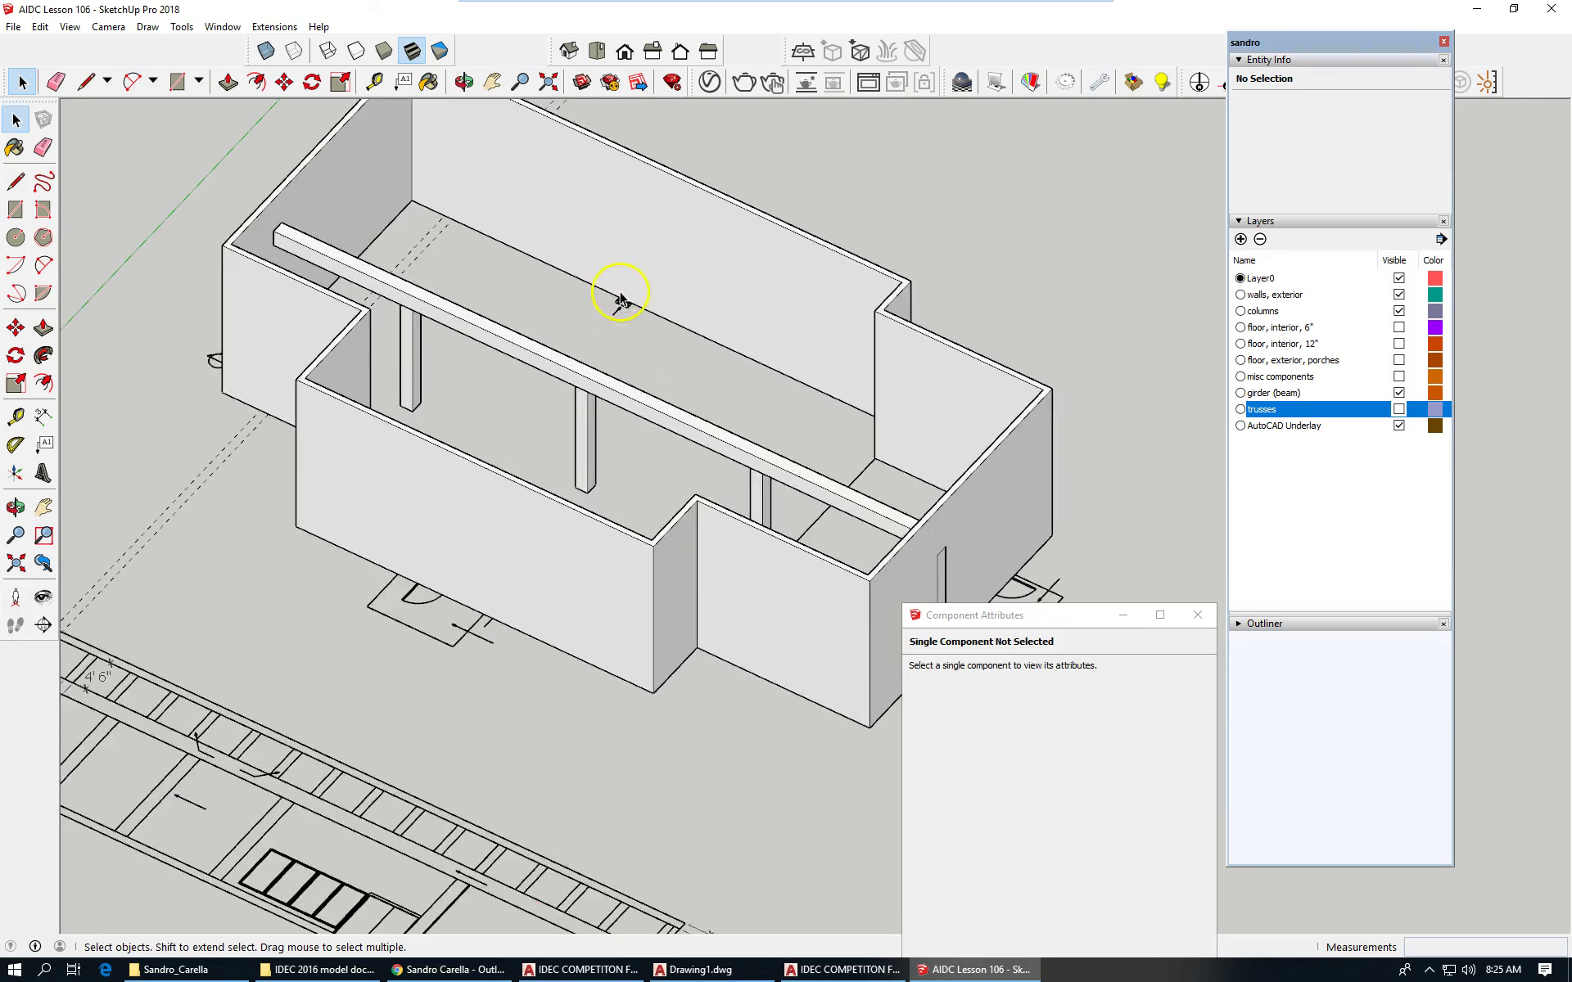
scroll(682, 344, "up", 5)
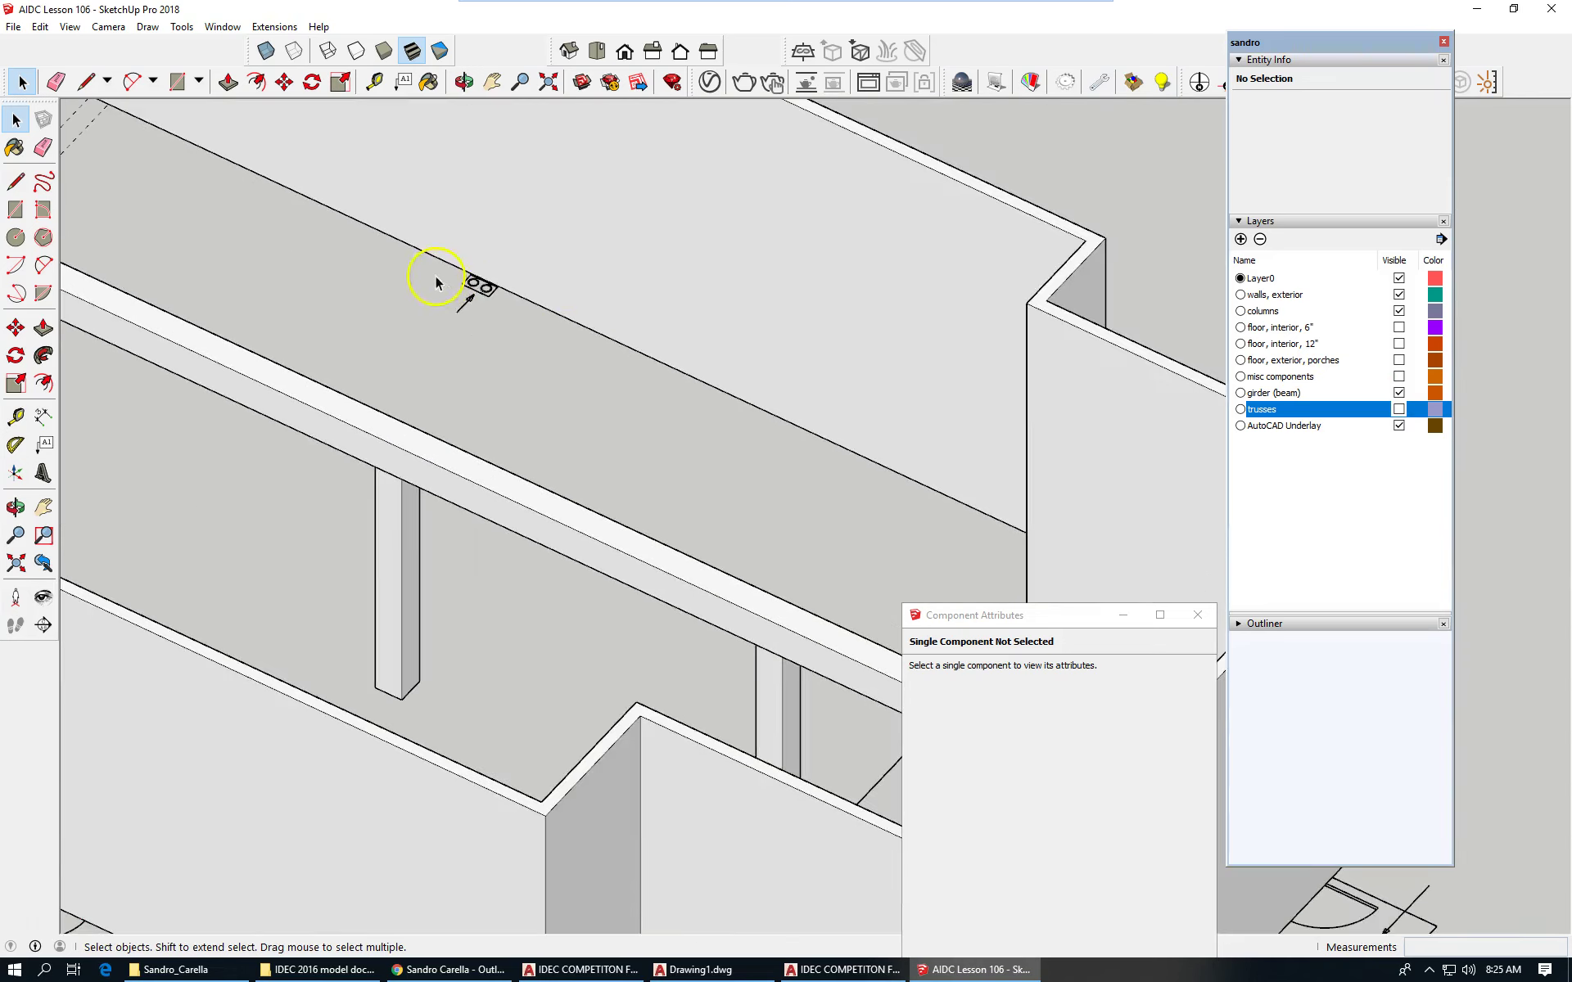
scroll(499, 288, "up", 3)
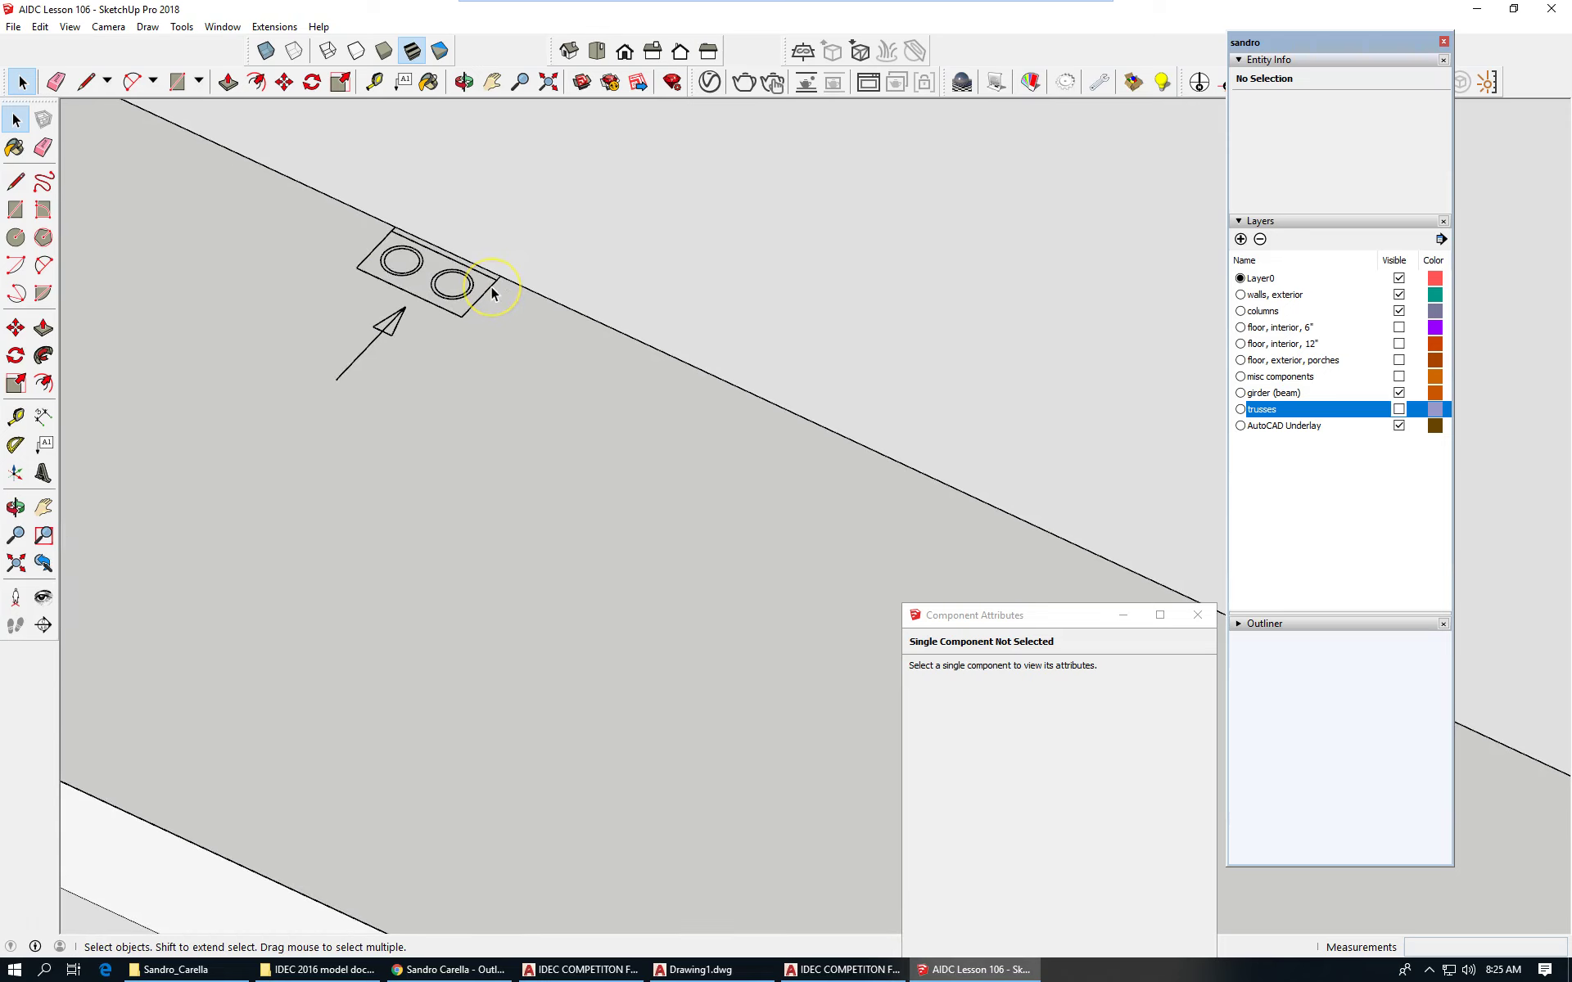
scroll(469, 432, "down", 2)
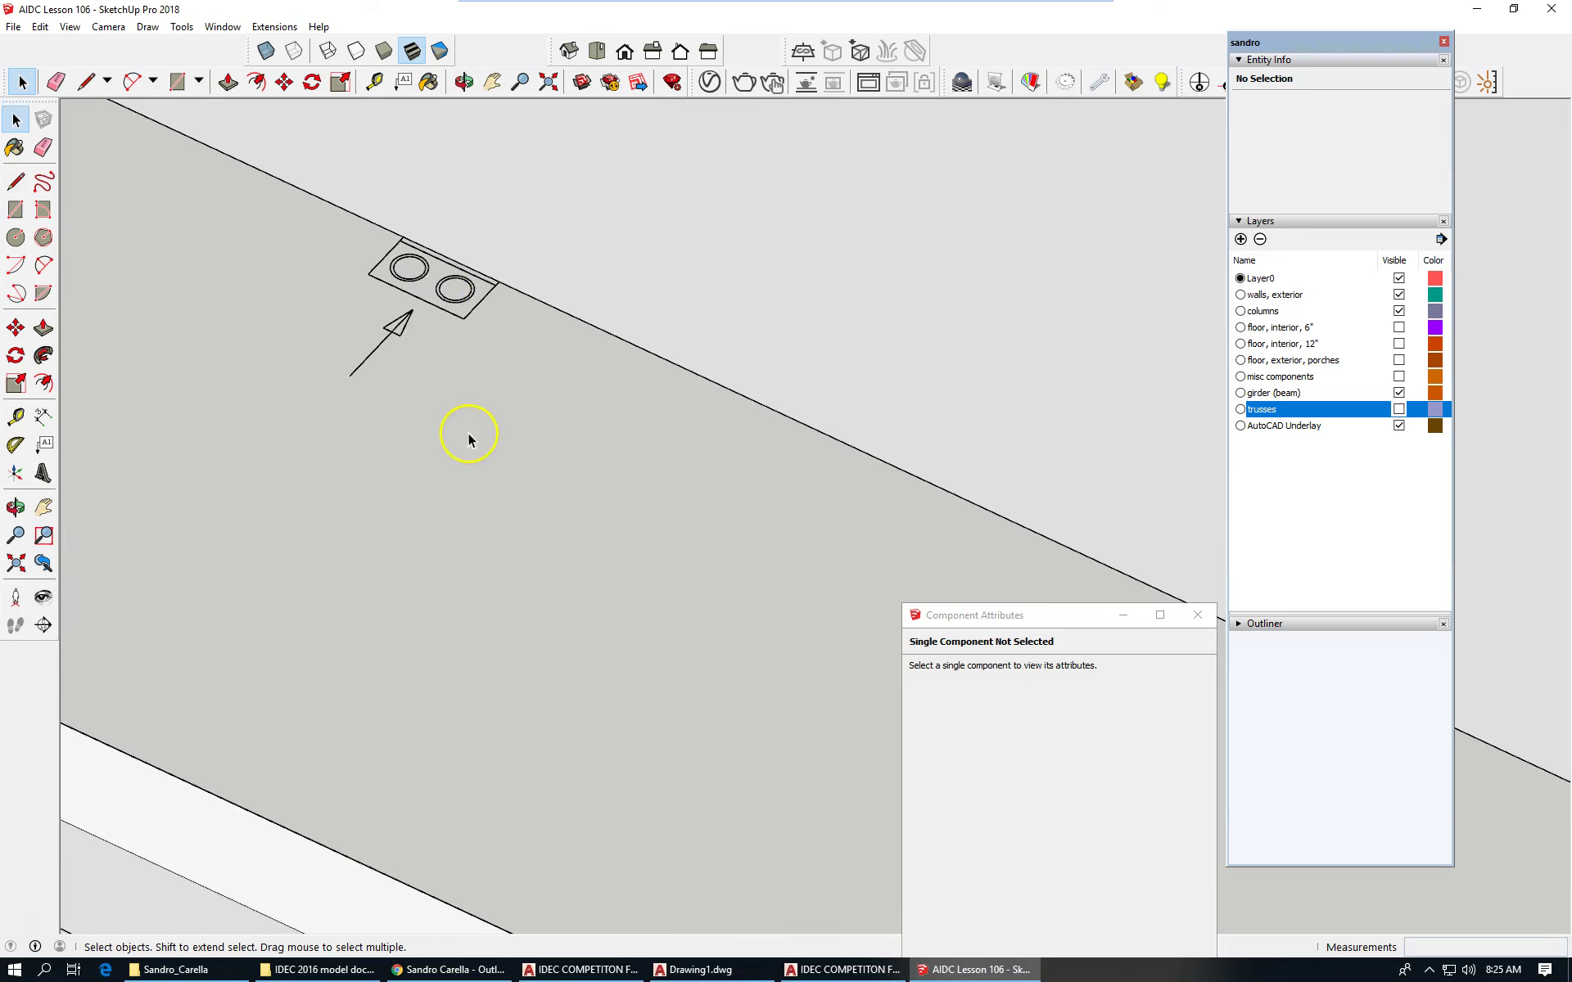
scroll(501, 388, "down", 2)
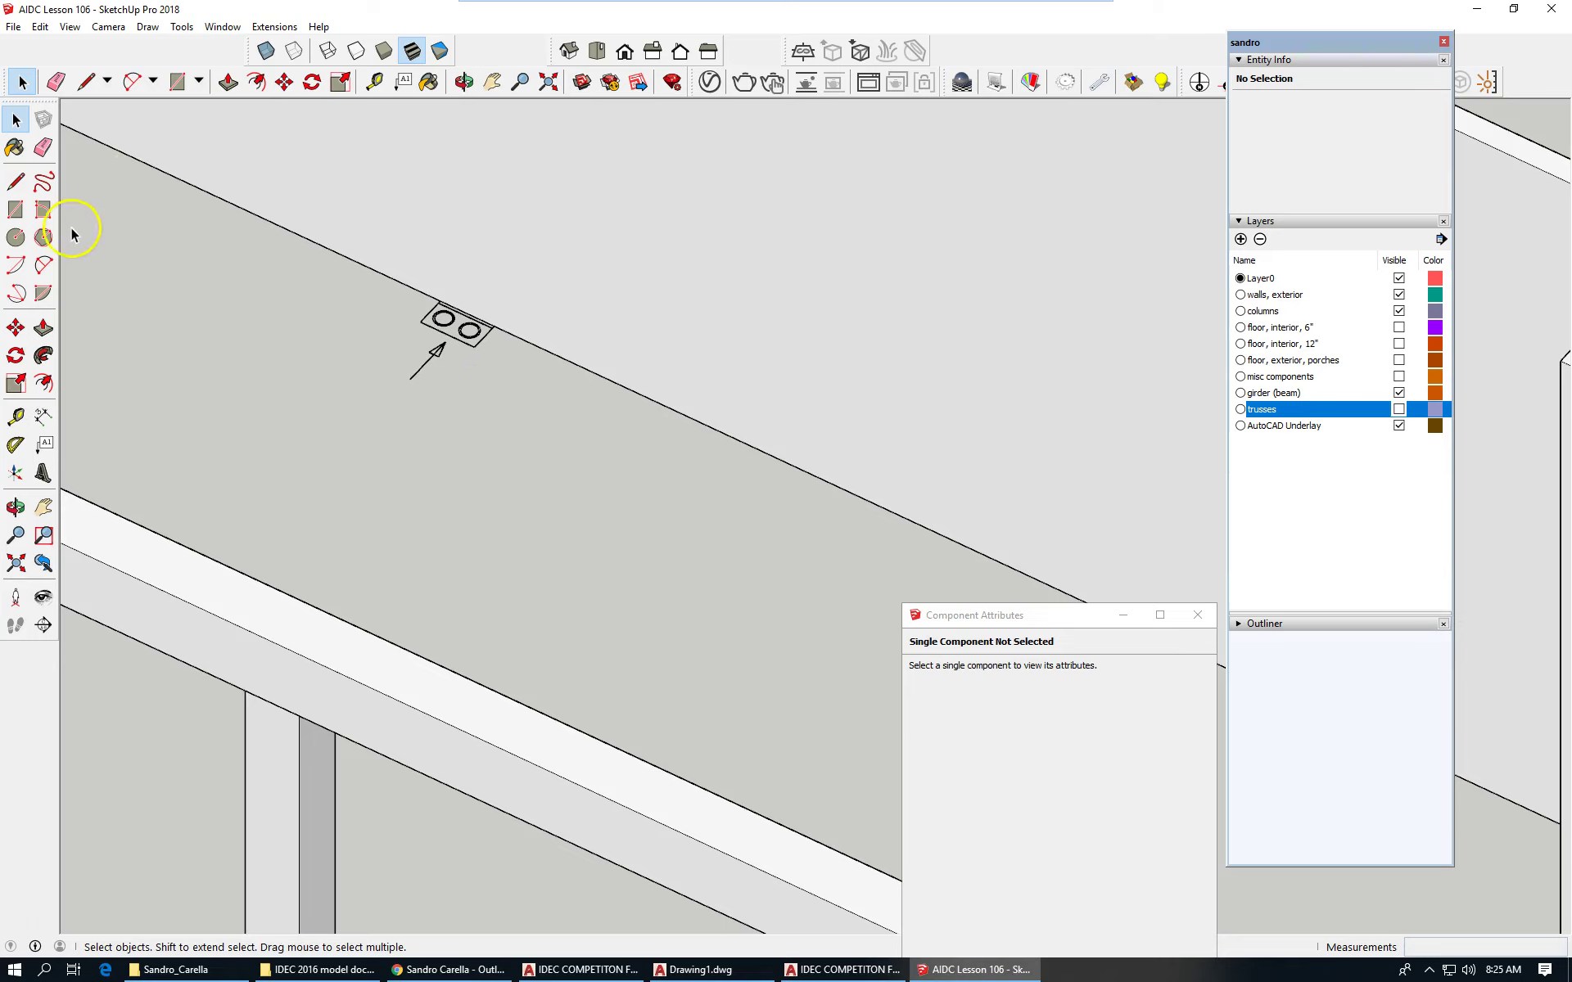
left_click(16, 237)
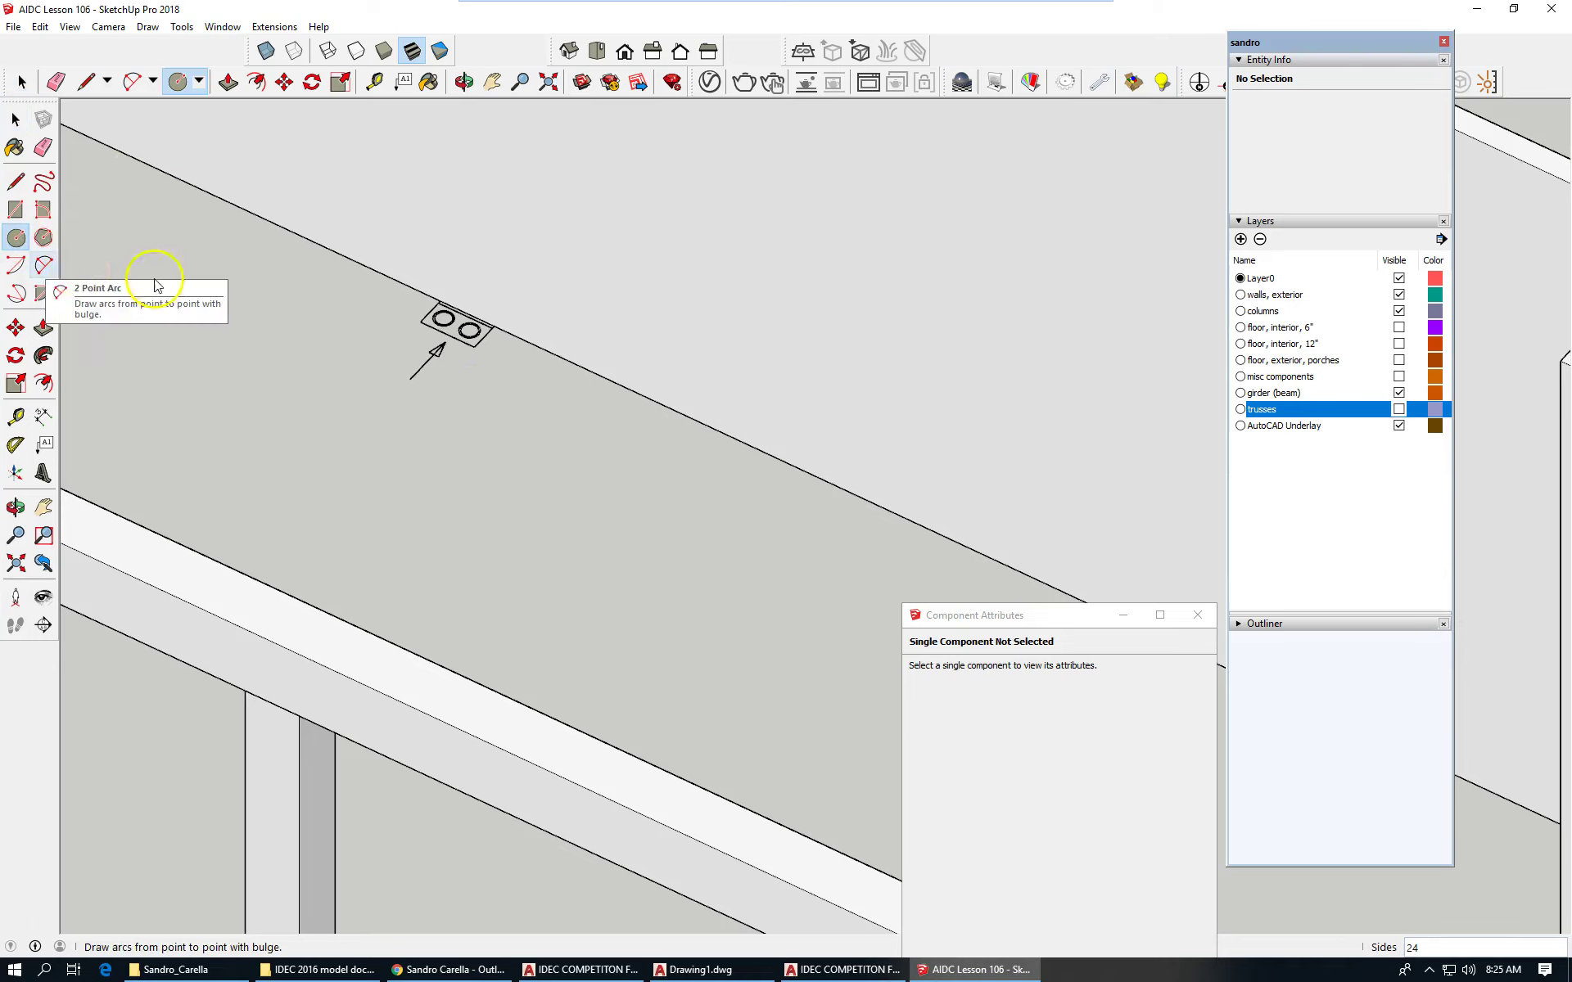
scroll(483, 309, "up", 2)
scroll(434, 328, "up", 2)
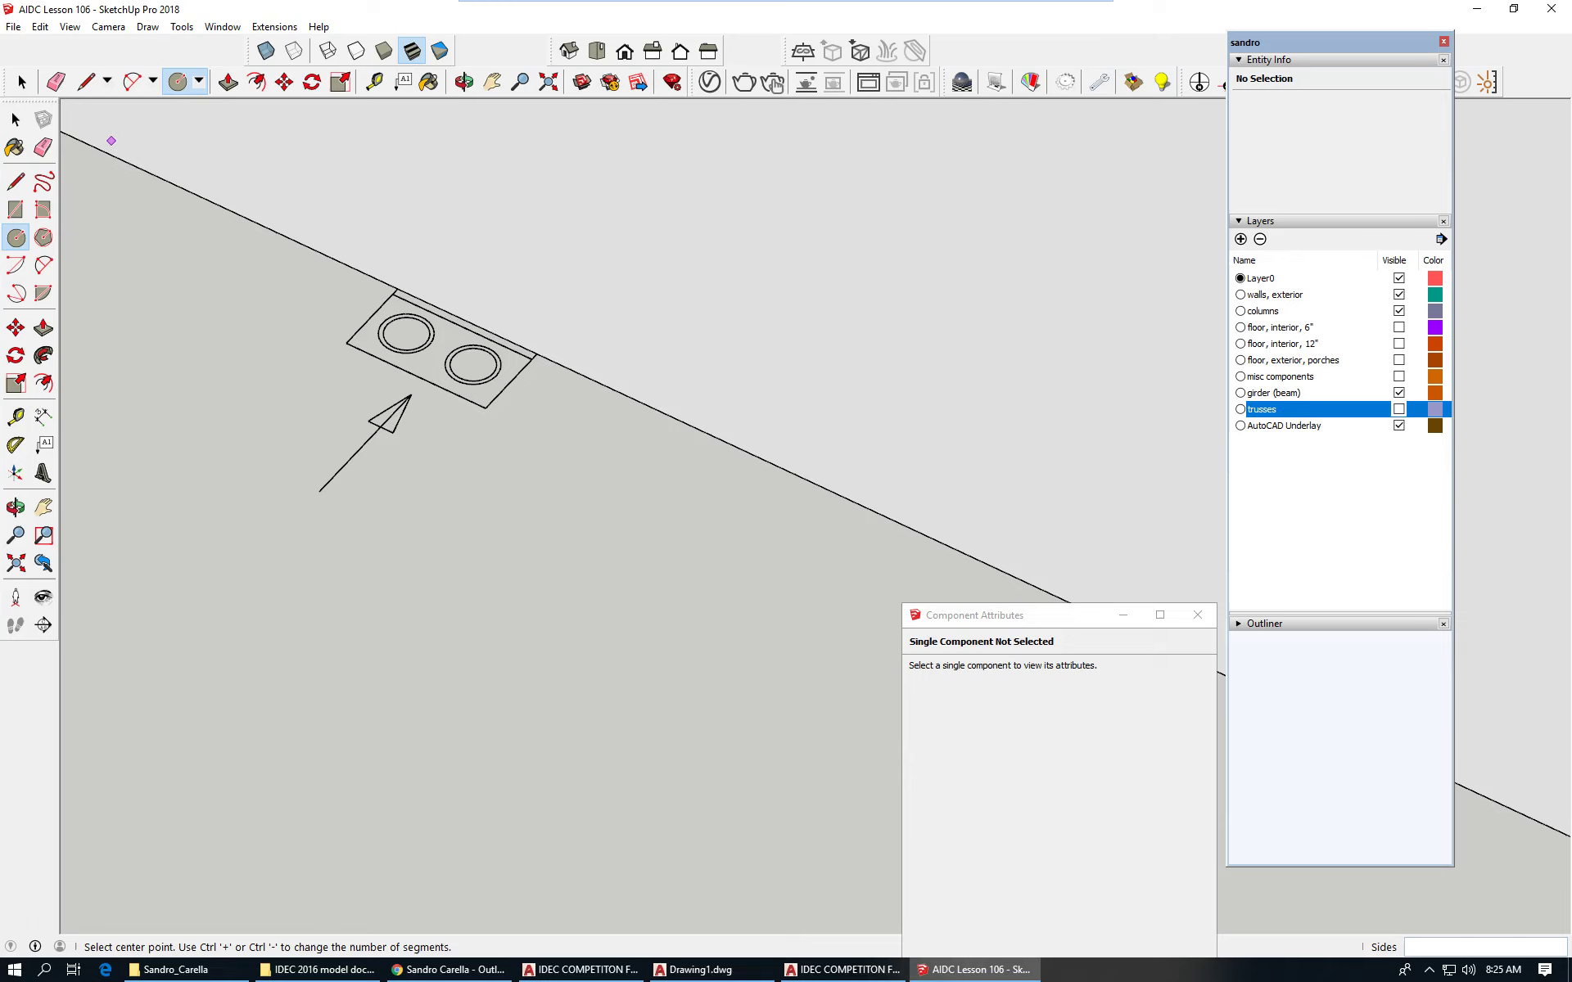
left_click(86, 81)
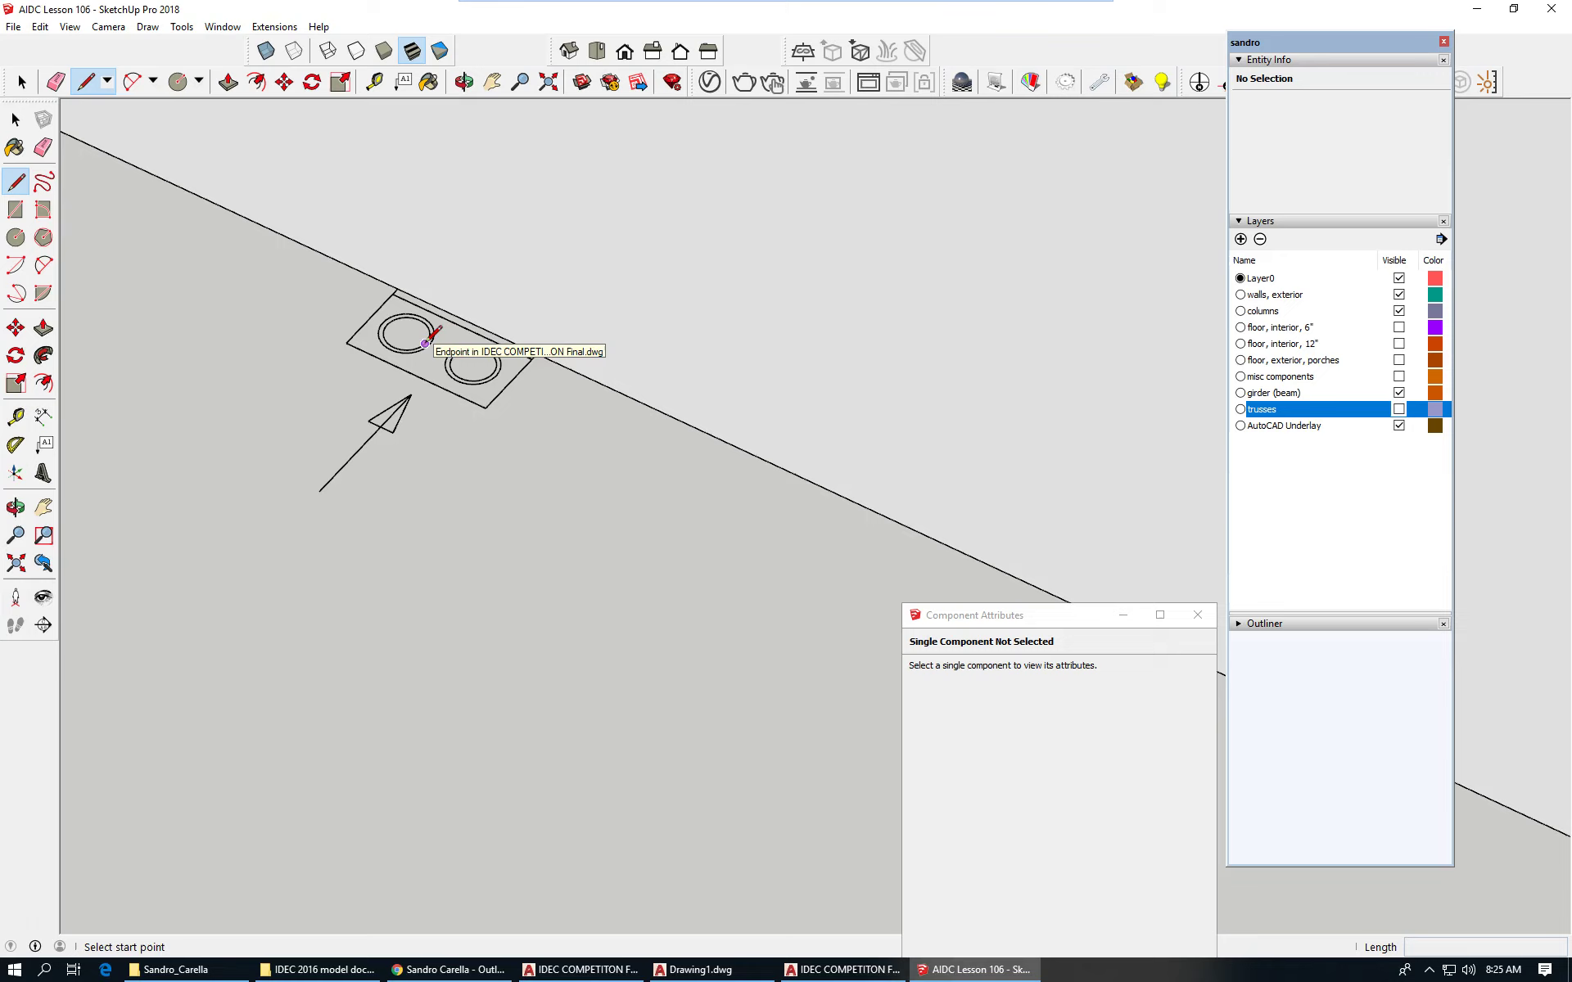
left_click(425, 343)
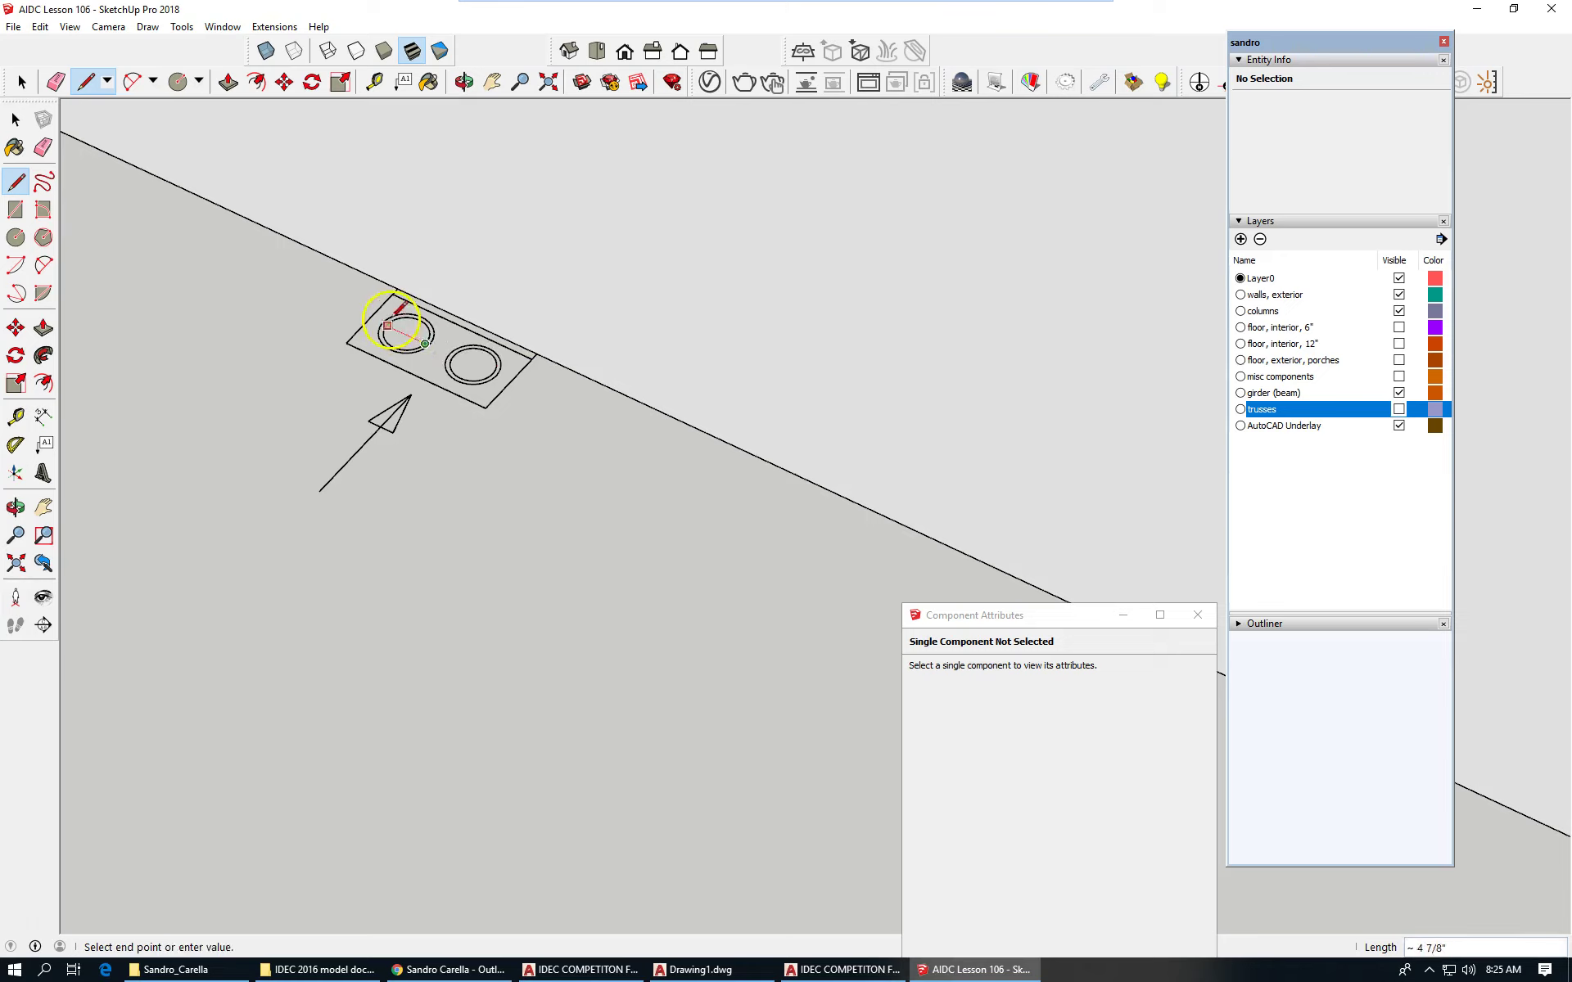
left_click(16, 119)
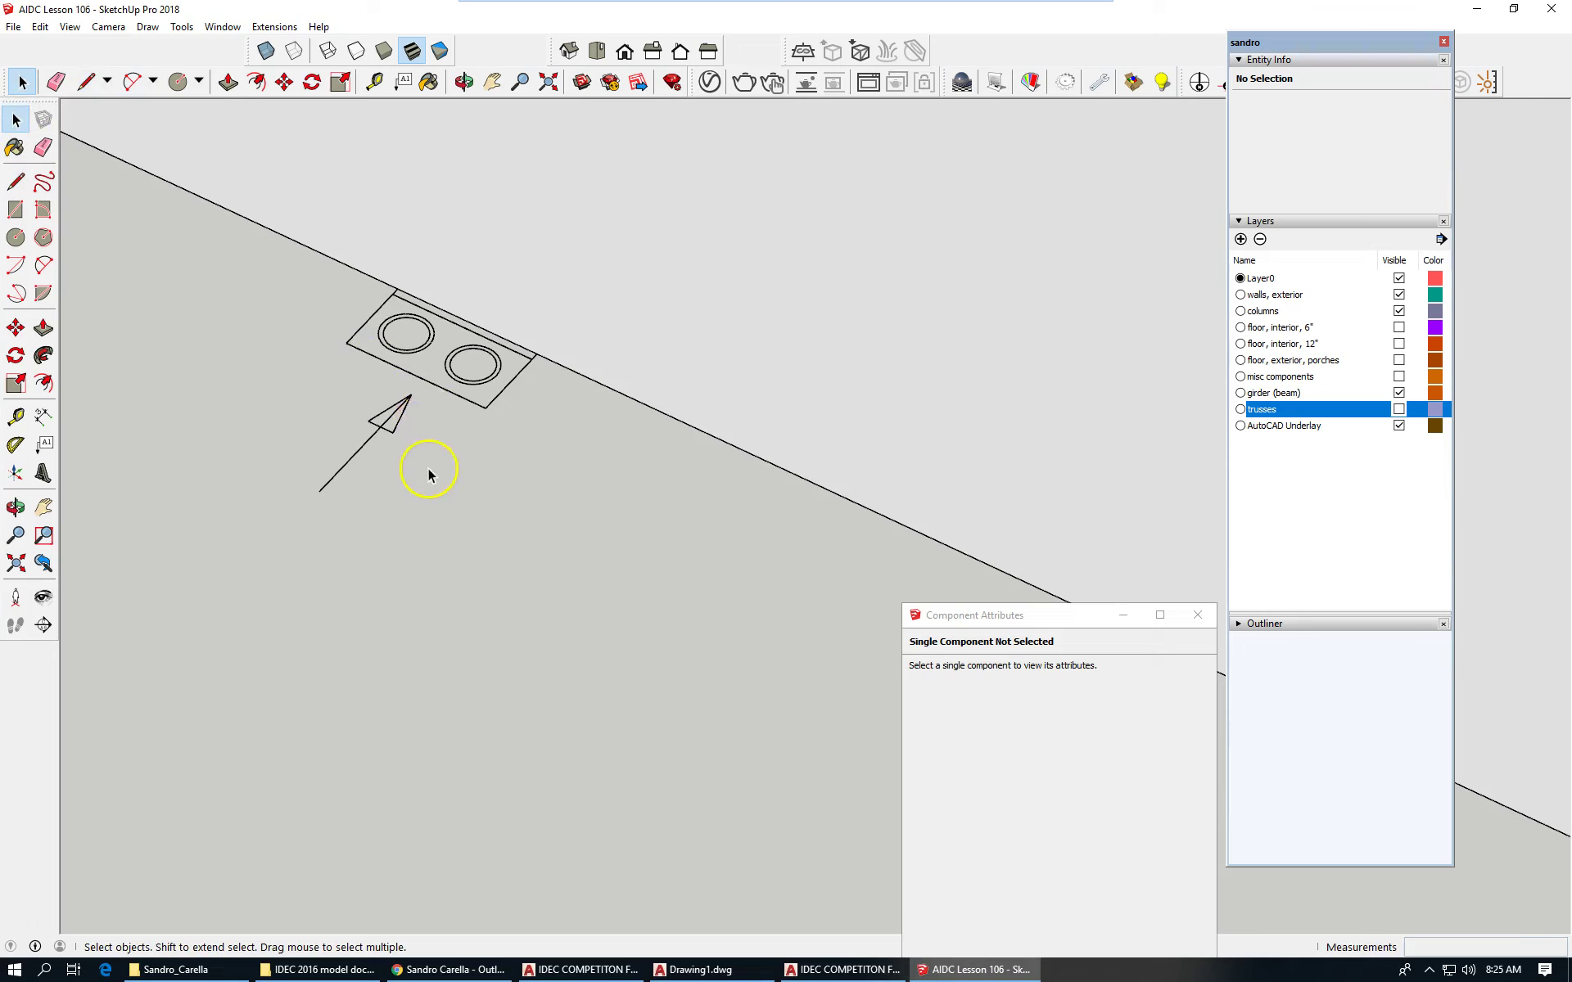
scroll(430, 447, "down", 2)
Step: Draw a circle centred on the left pipe out to its edge and select the new face
left_click(16, 237)
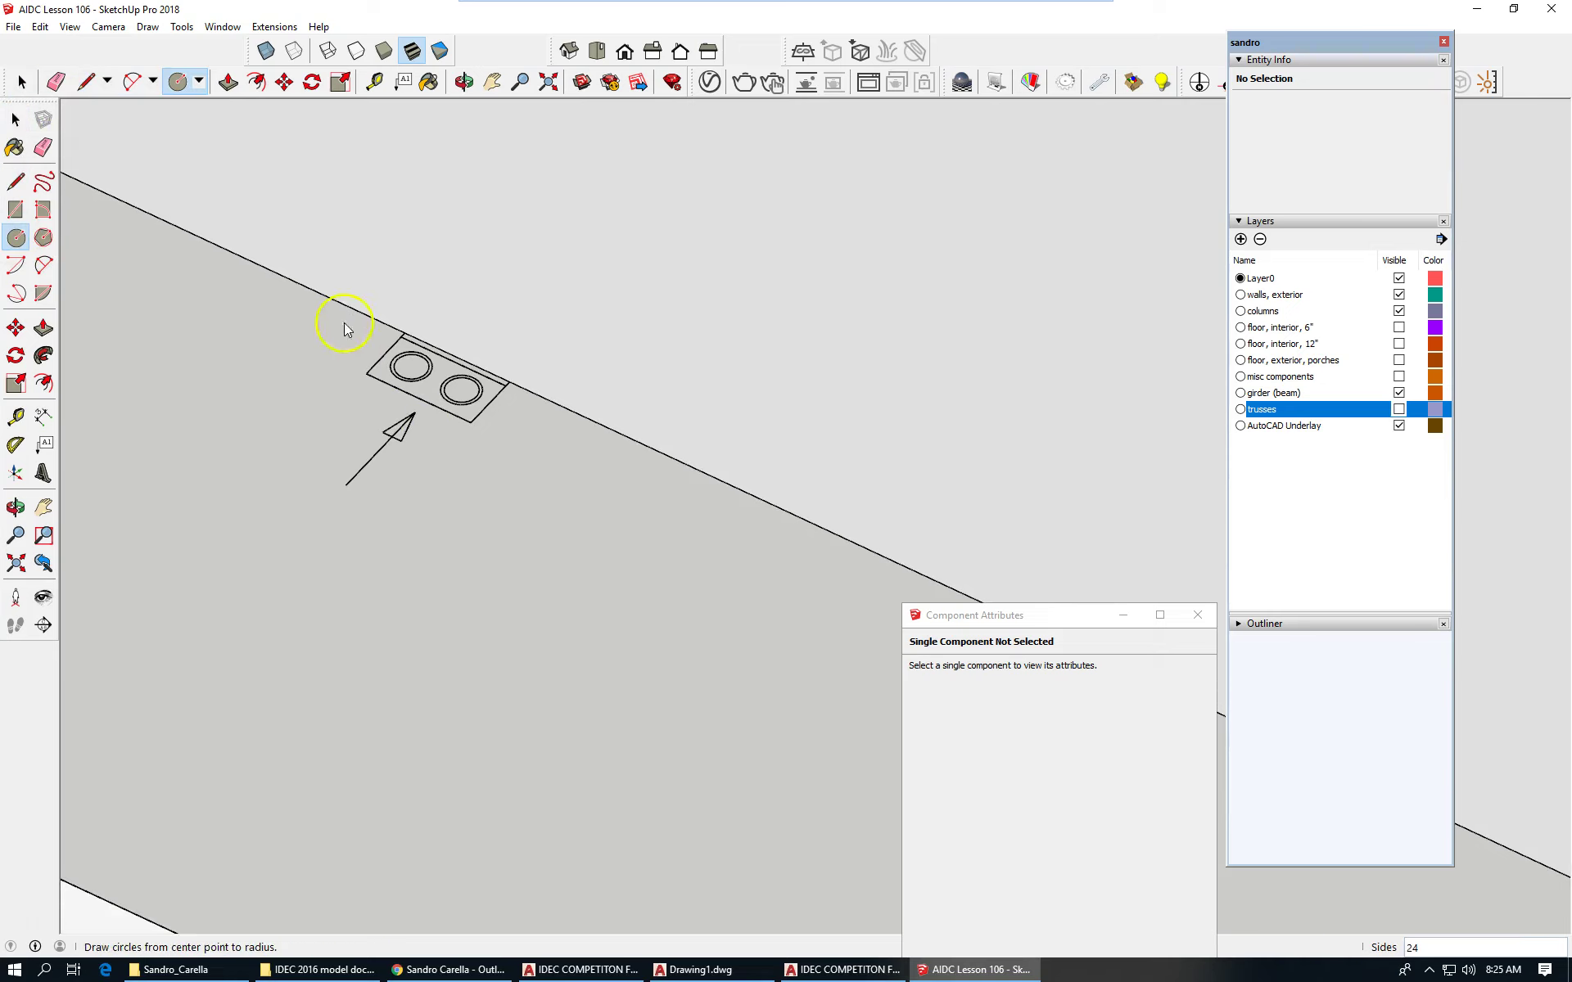
scroll(341, 326, "up", 1)
scroll(418, 371, "up", 2)
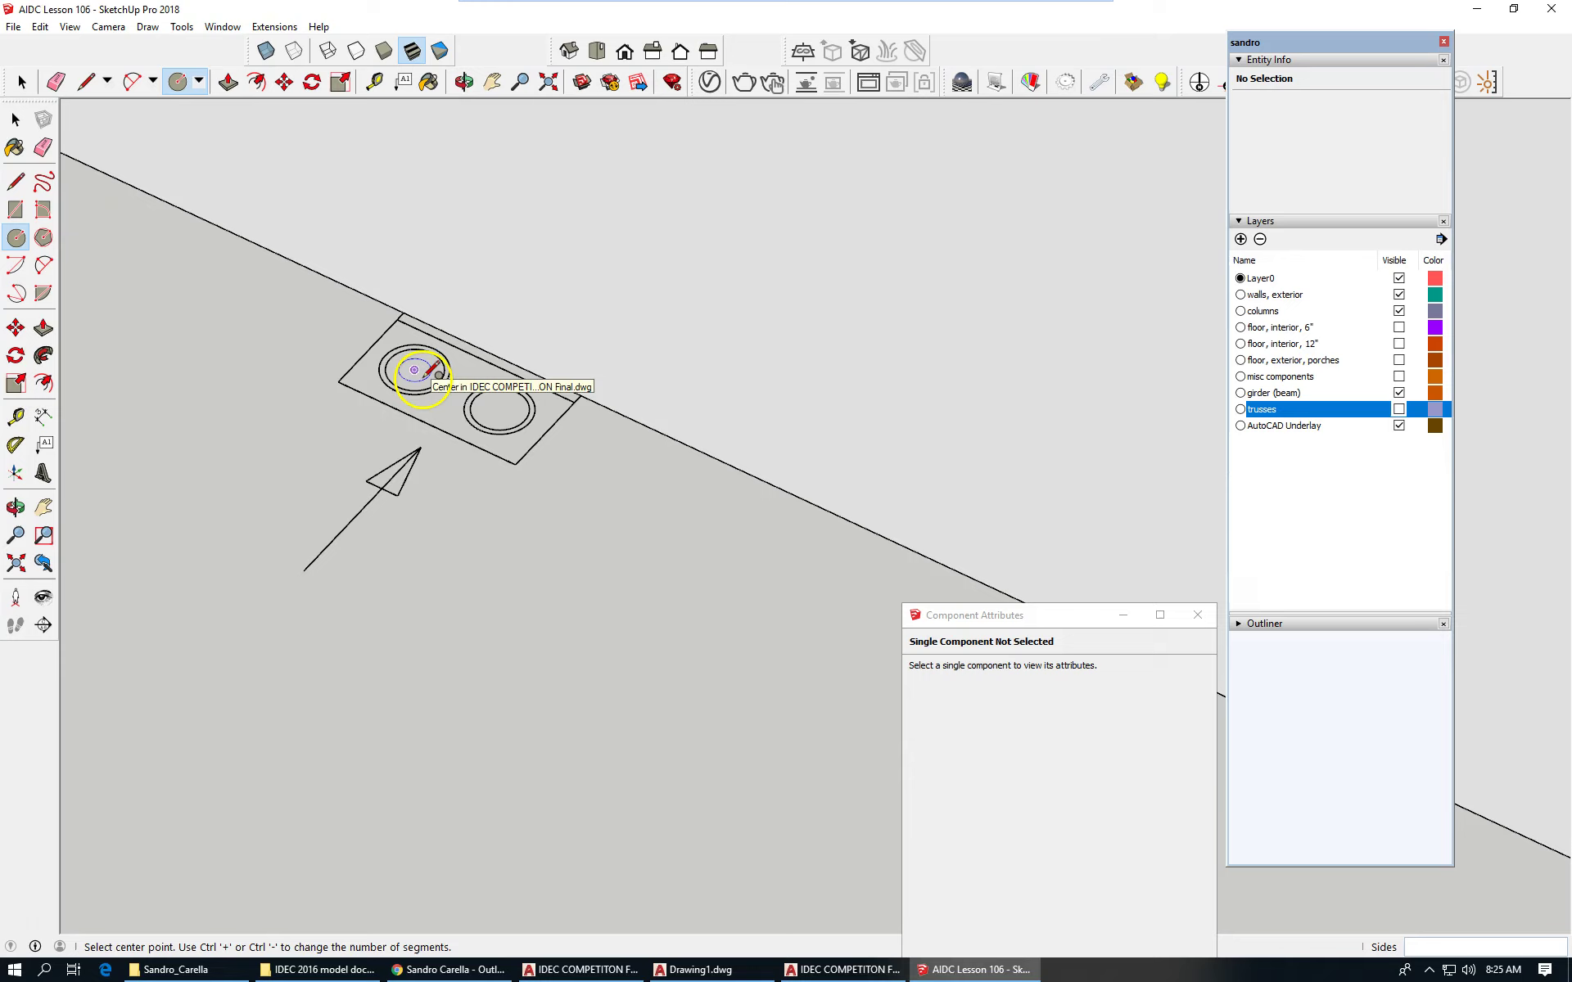
left_click(416, 371)
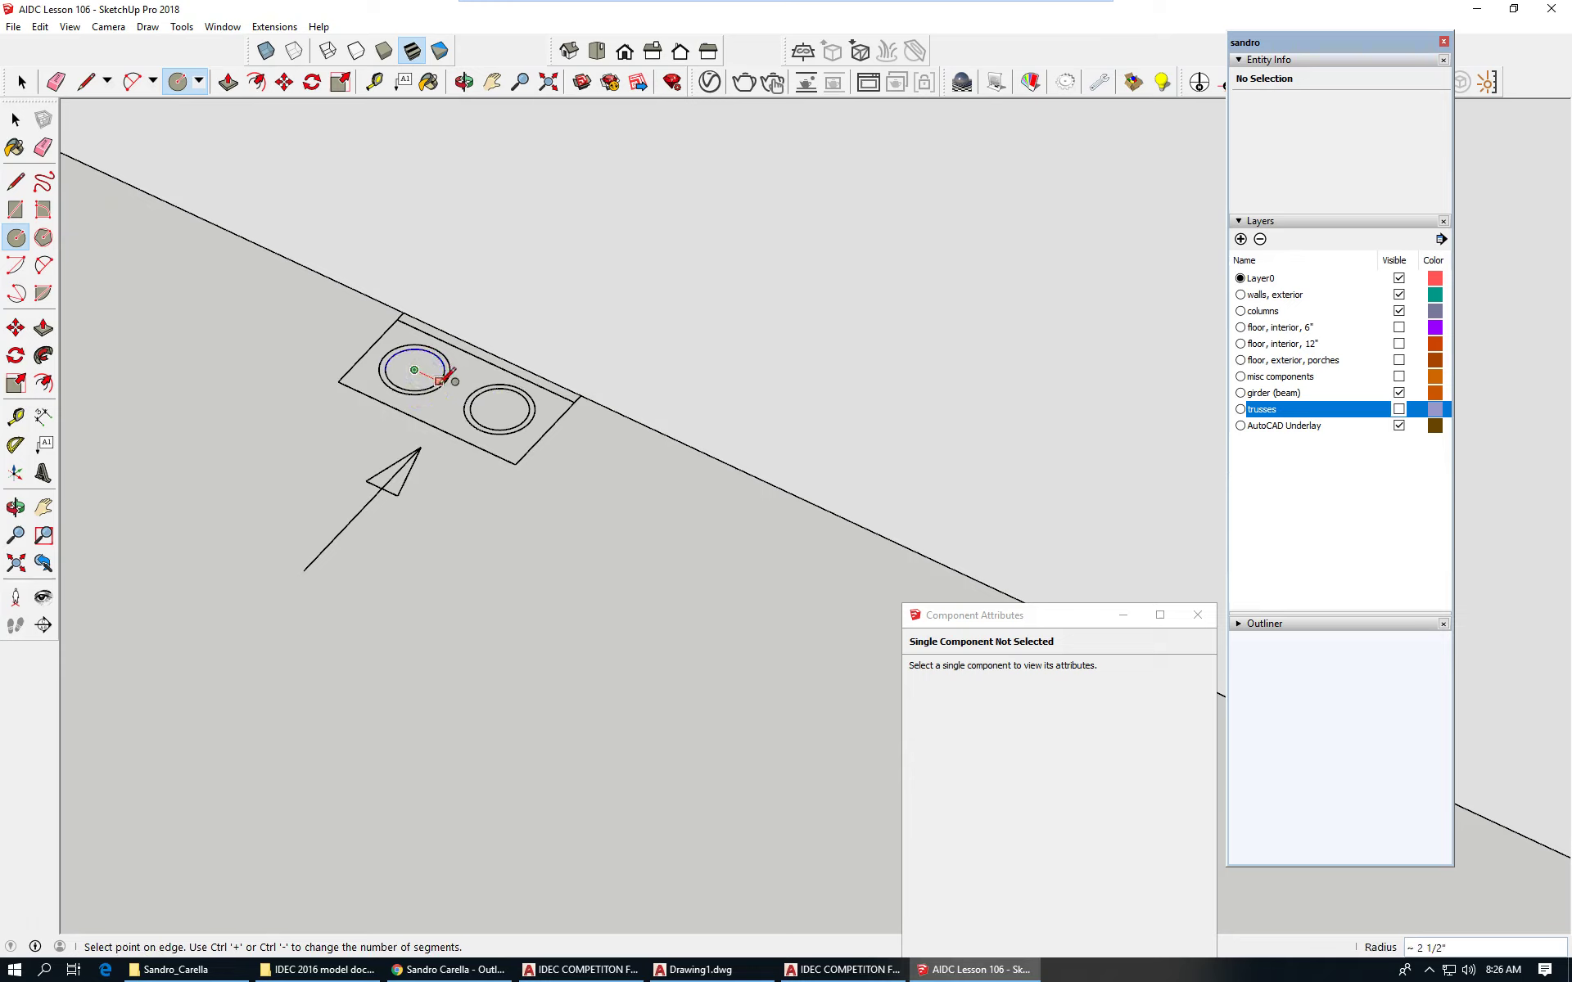
left_click(445, 381)
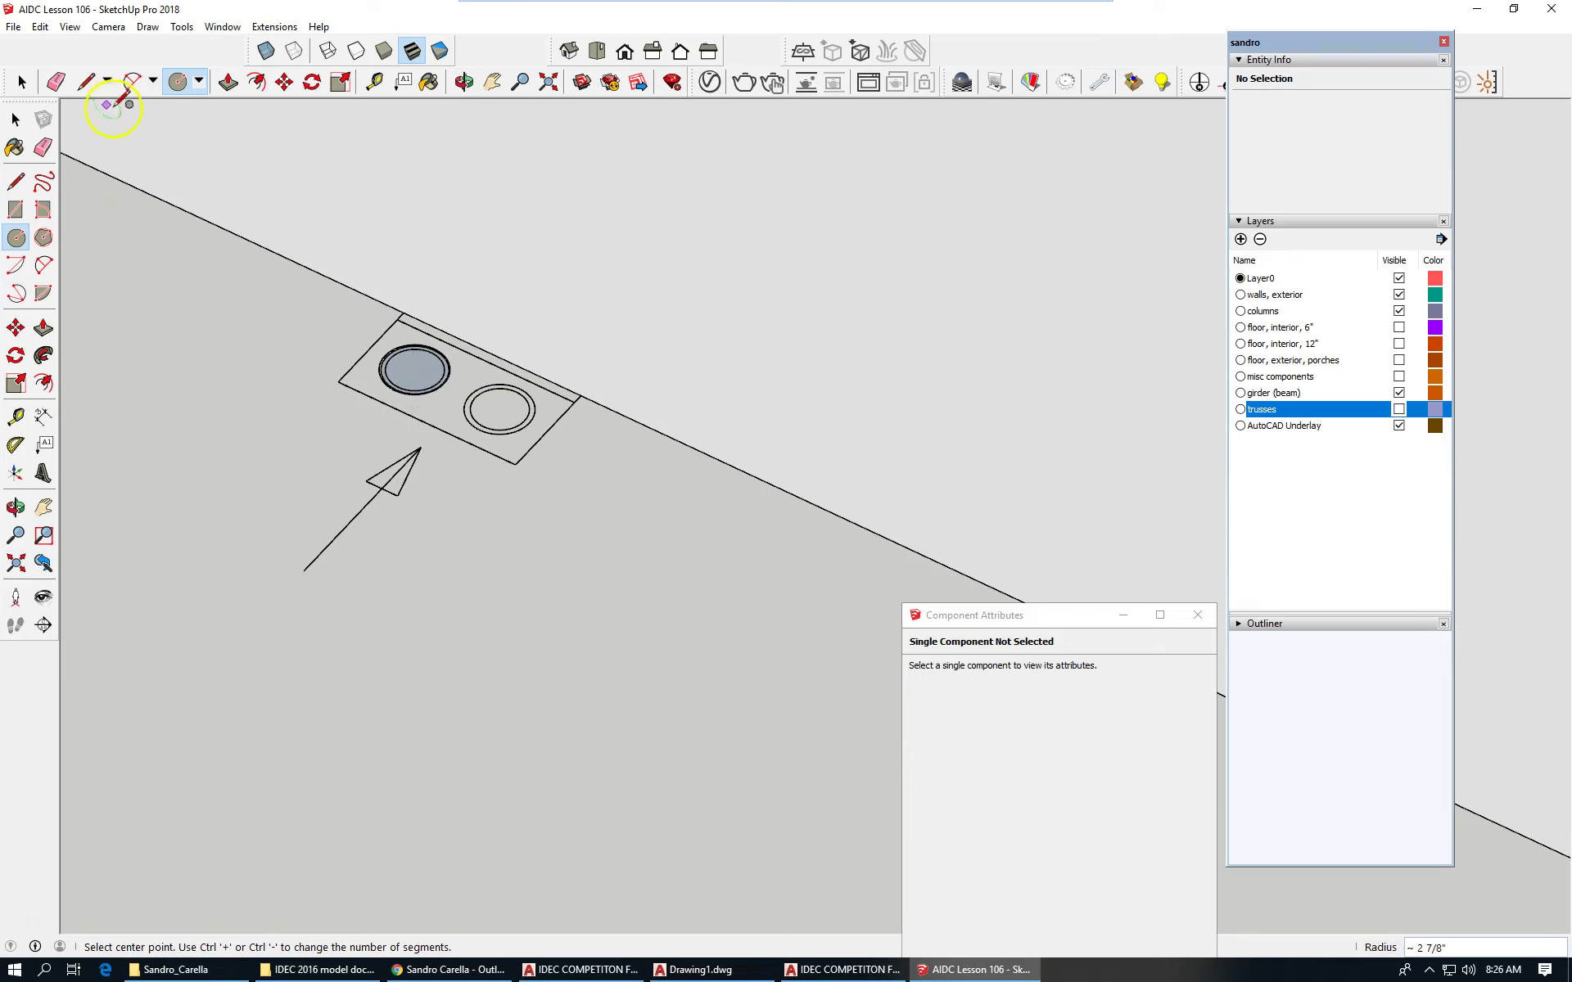
left_click(22, 82)
scroll(491, 401, "down", 4)
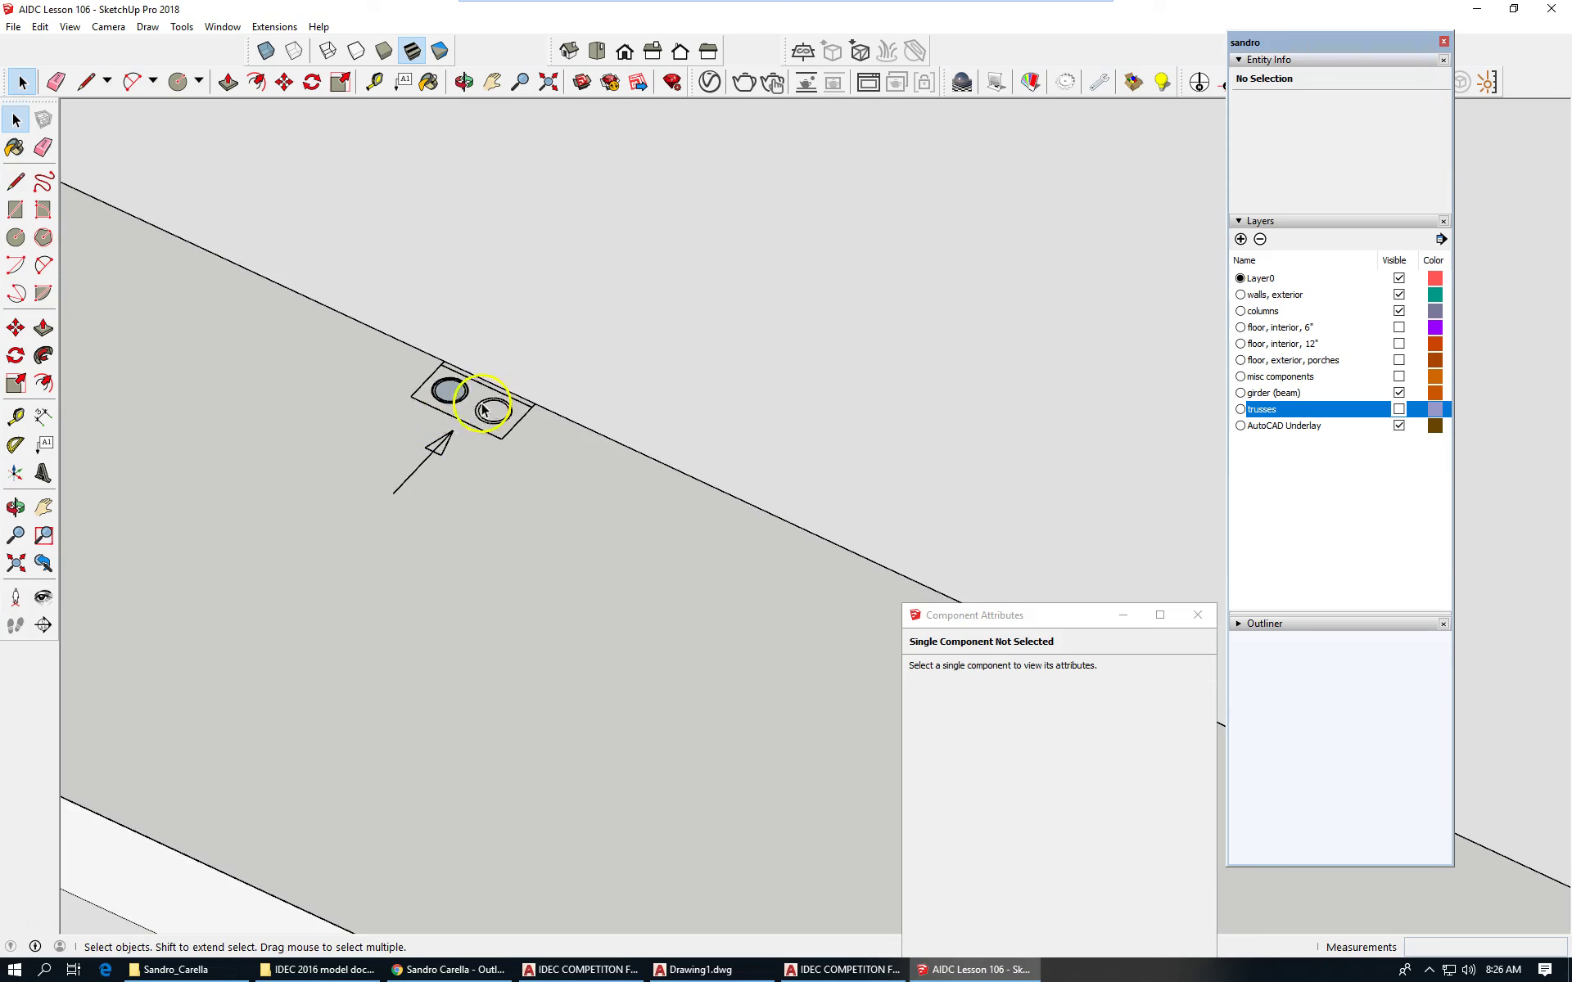
left_click(450, 396)
scroll(344, 351, "down", 4)
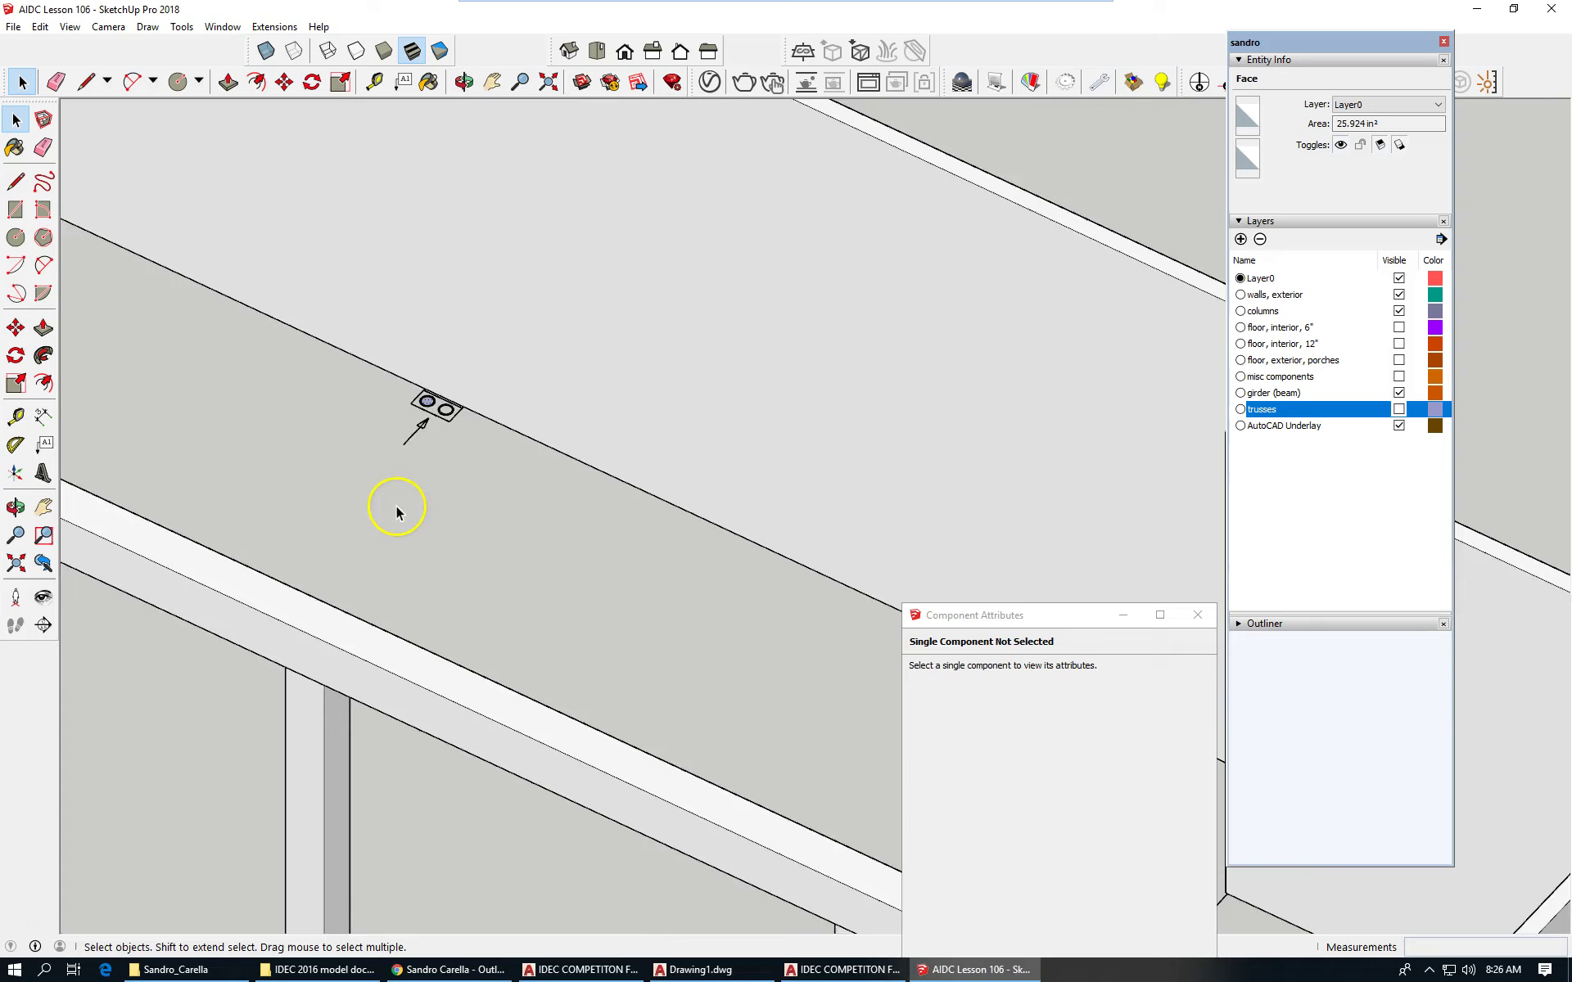
scroll(227, 327, "down", 3)
scroll(227, 328, "down", 3)
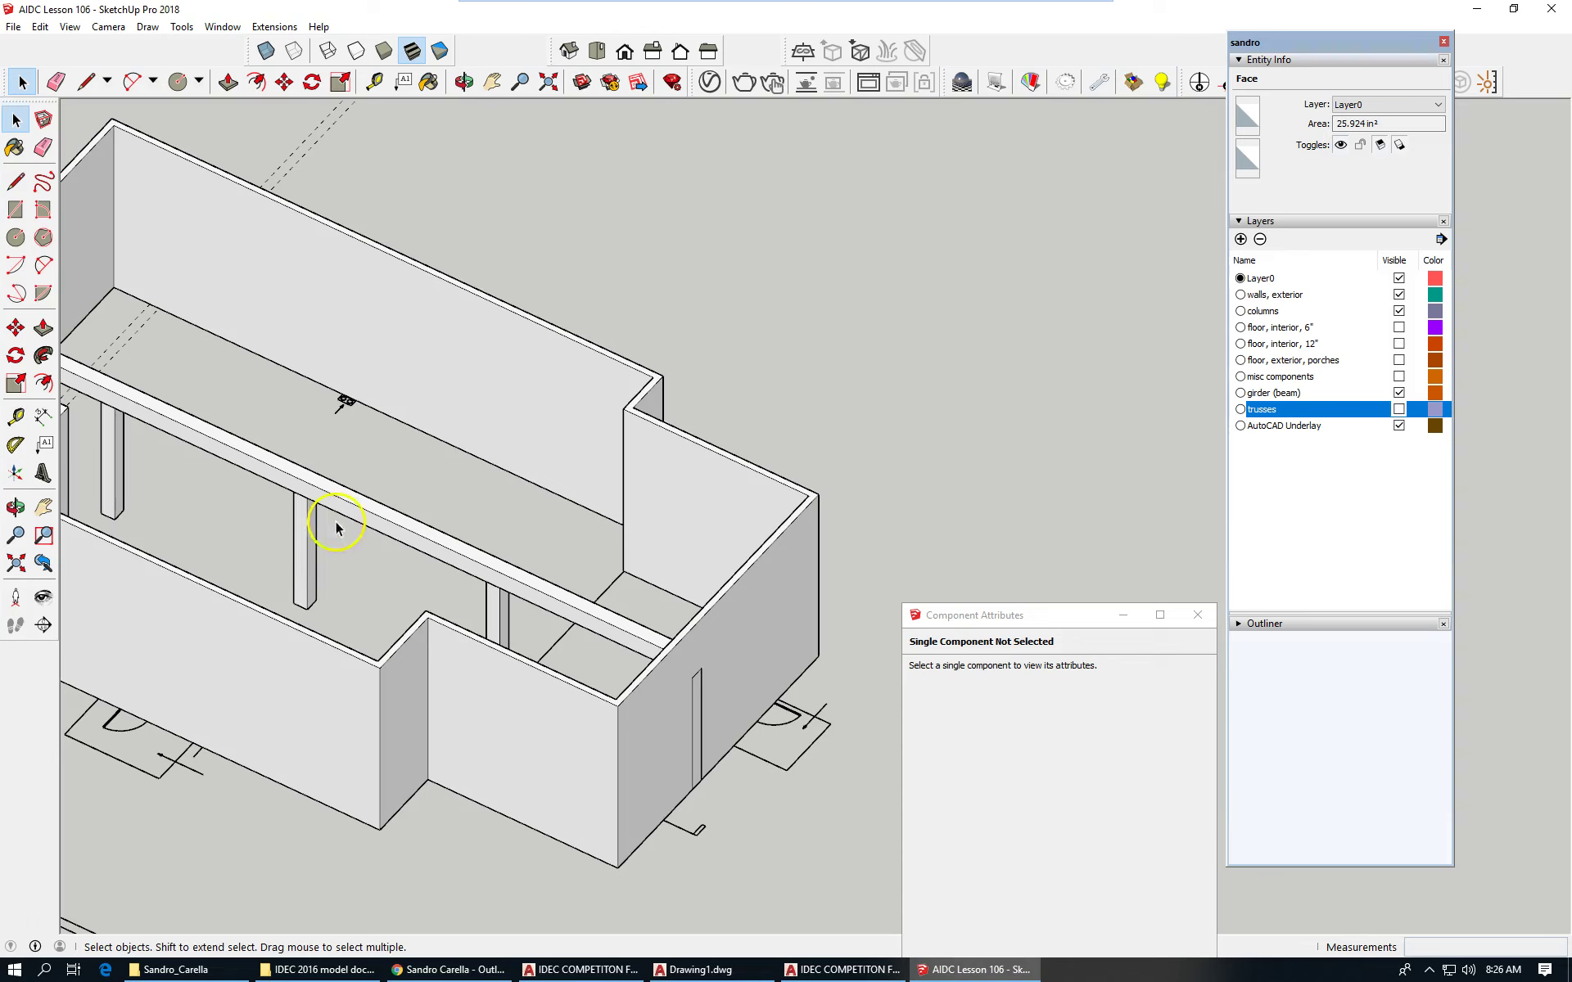
scroll(350, 375, "up", 1)
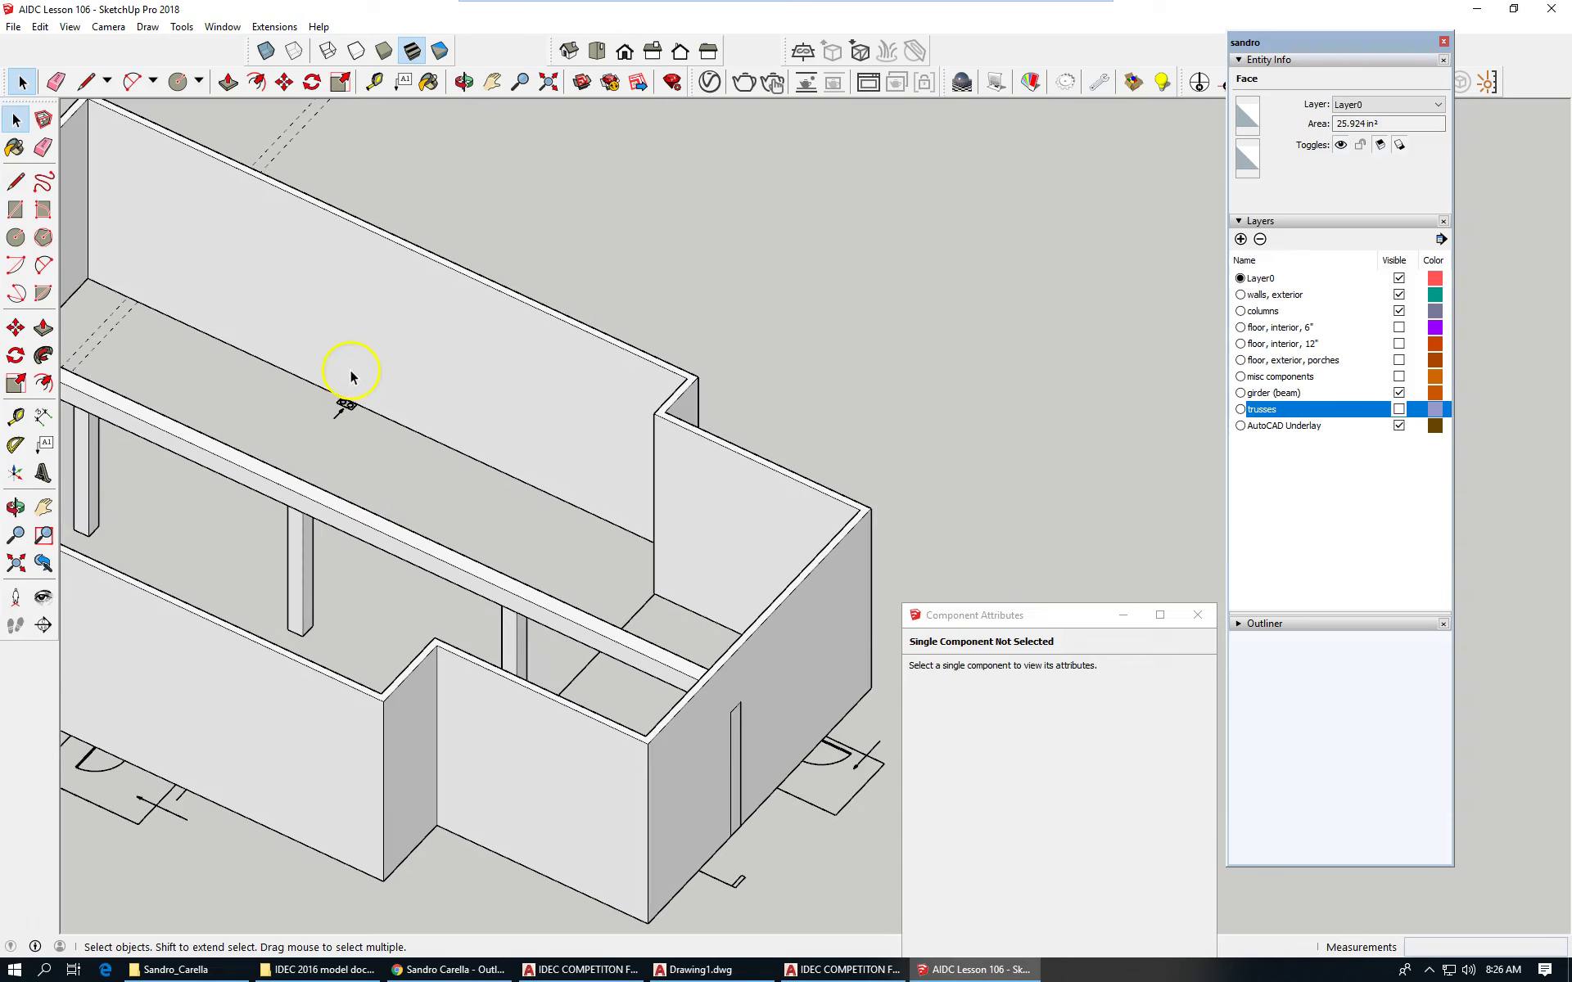
Step: Push/pull the circle face up about 31' 11 5/8" into a vertical pipe
left_click(44, 328)
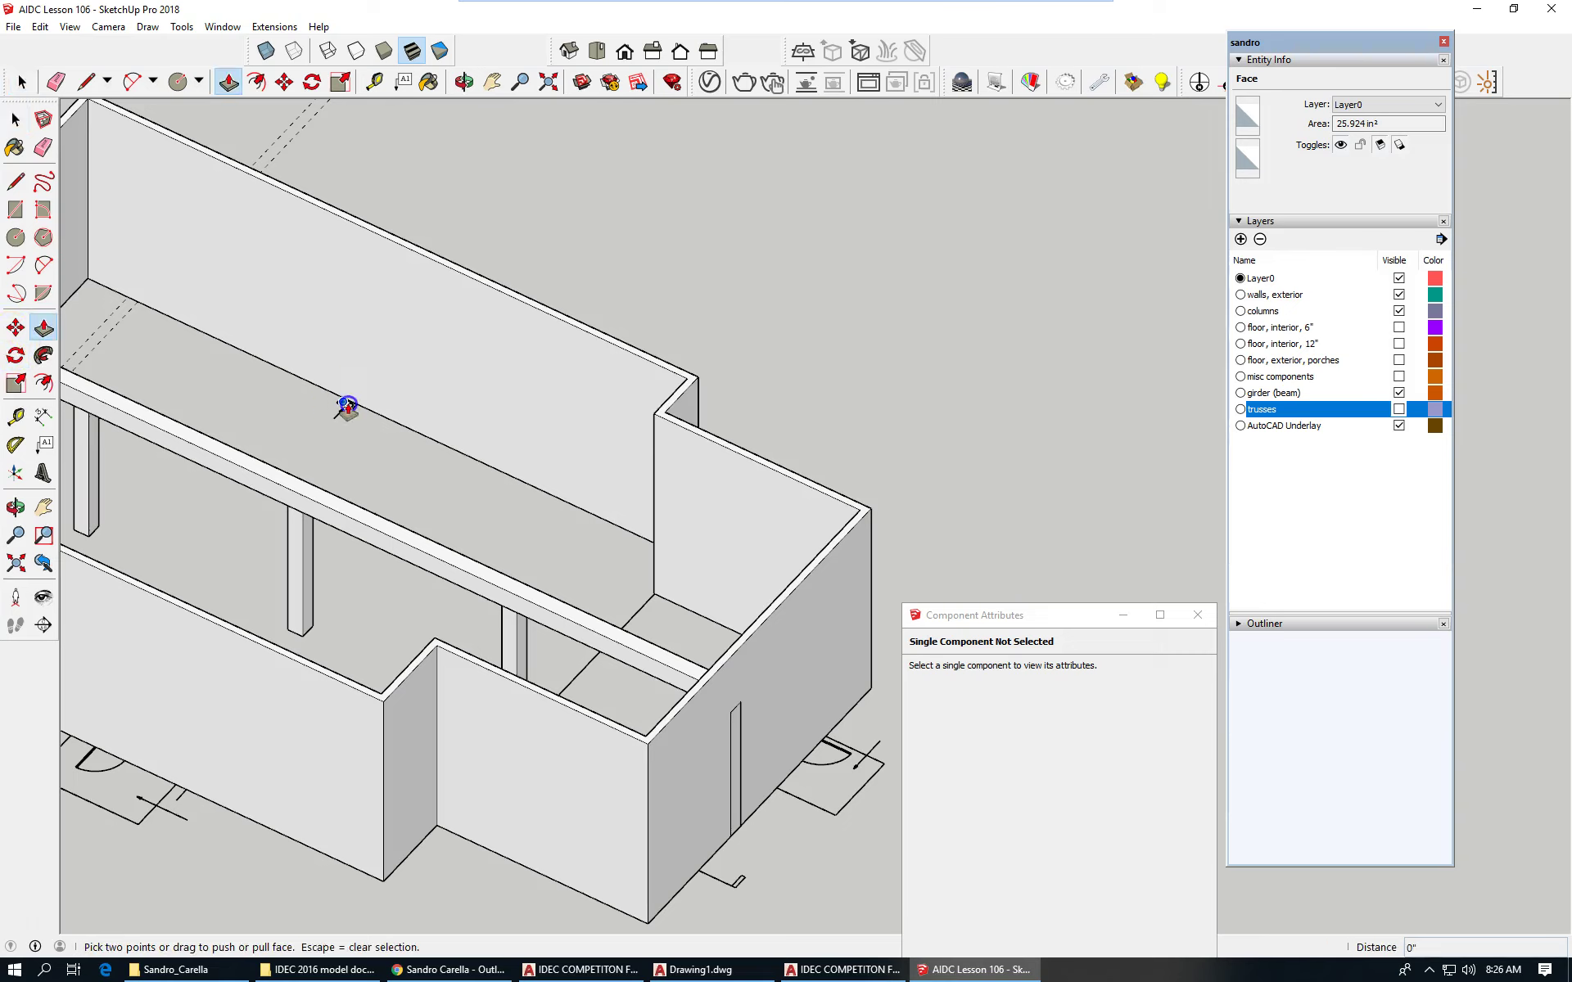
left_click(343, 404)
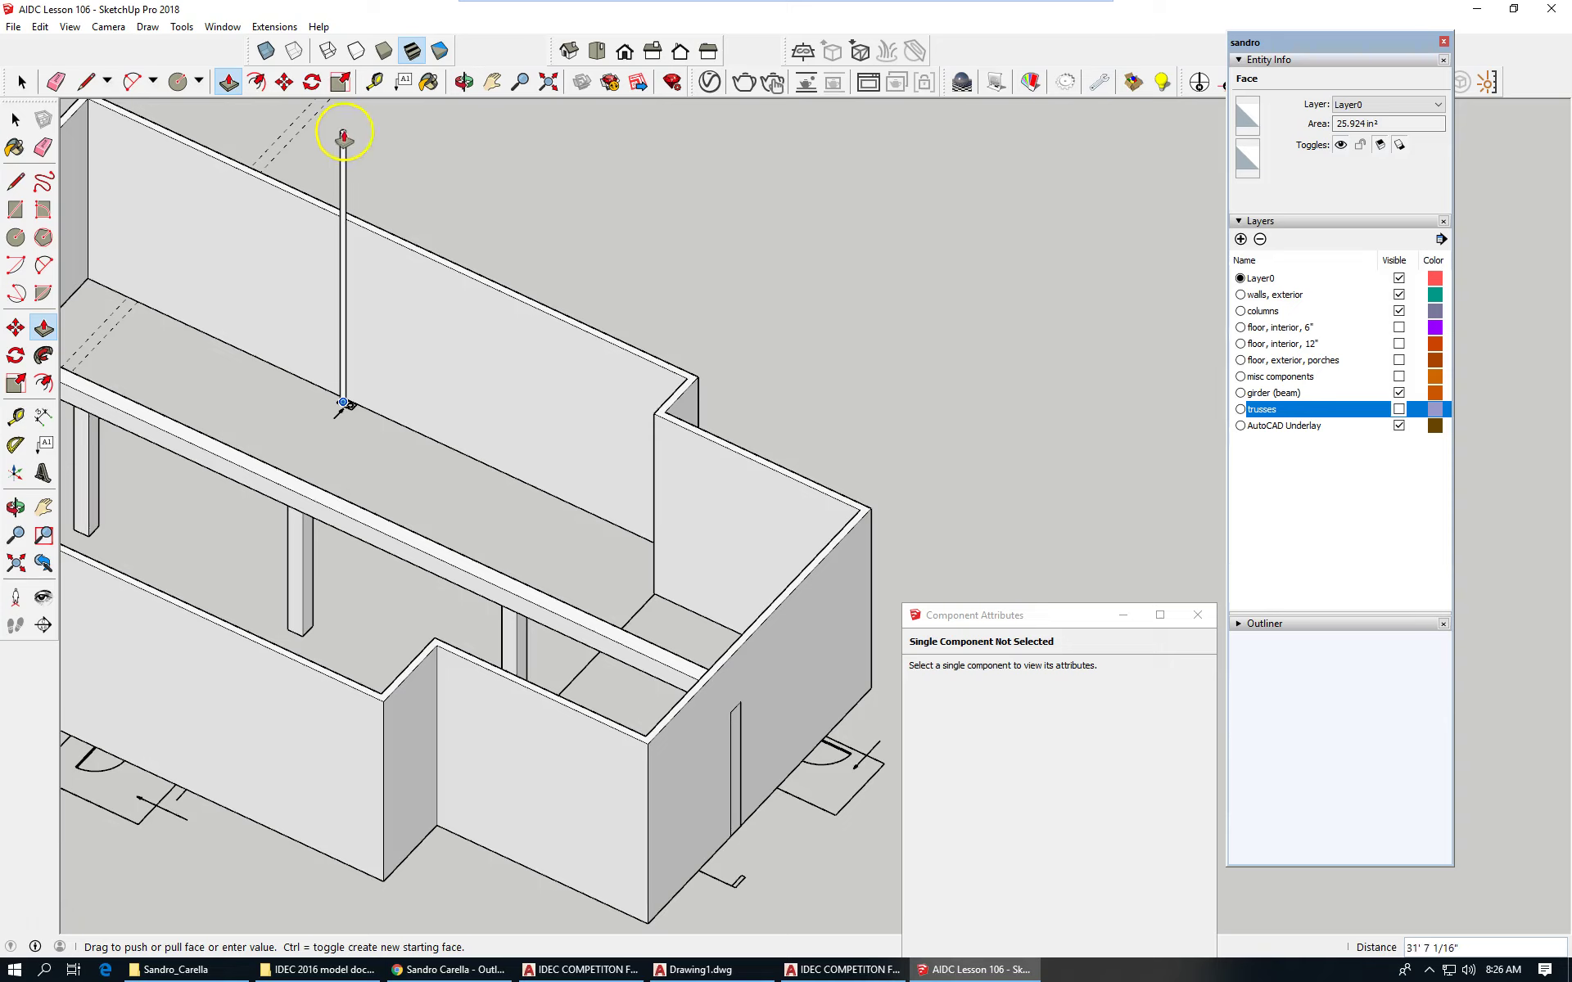
left_click(343, 127)
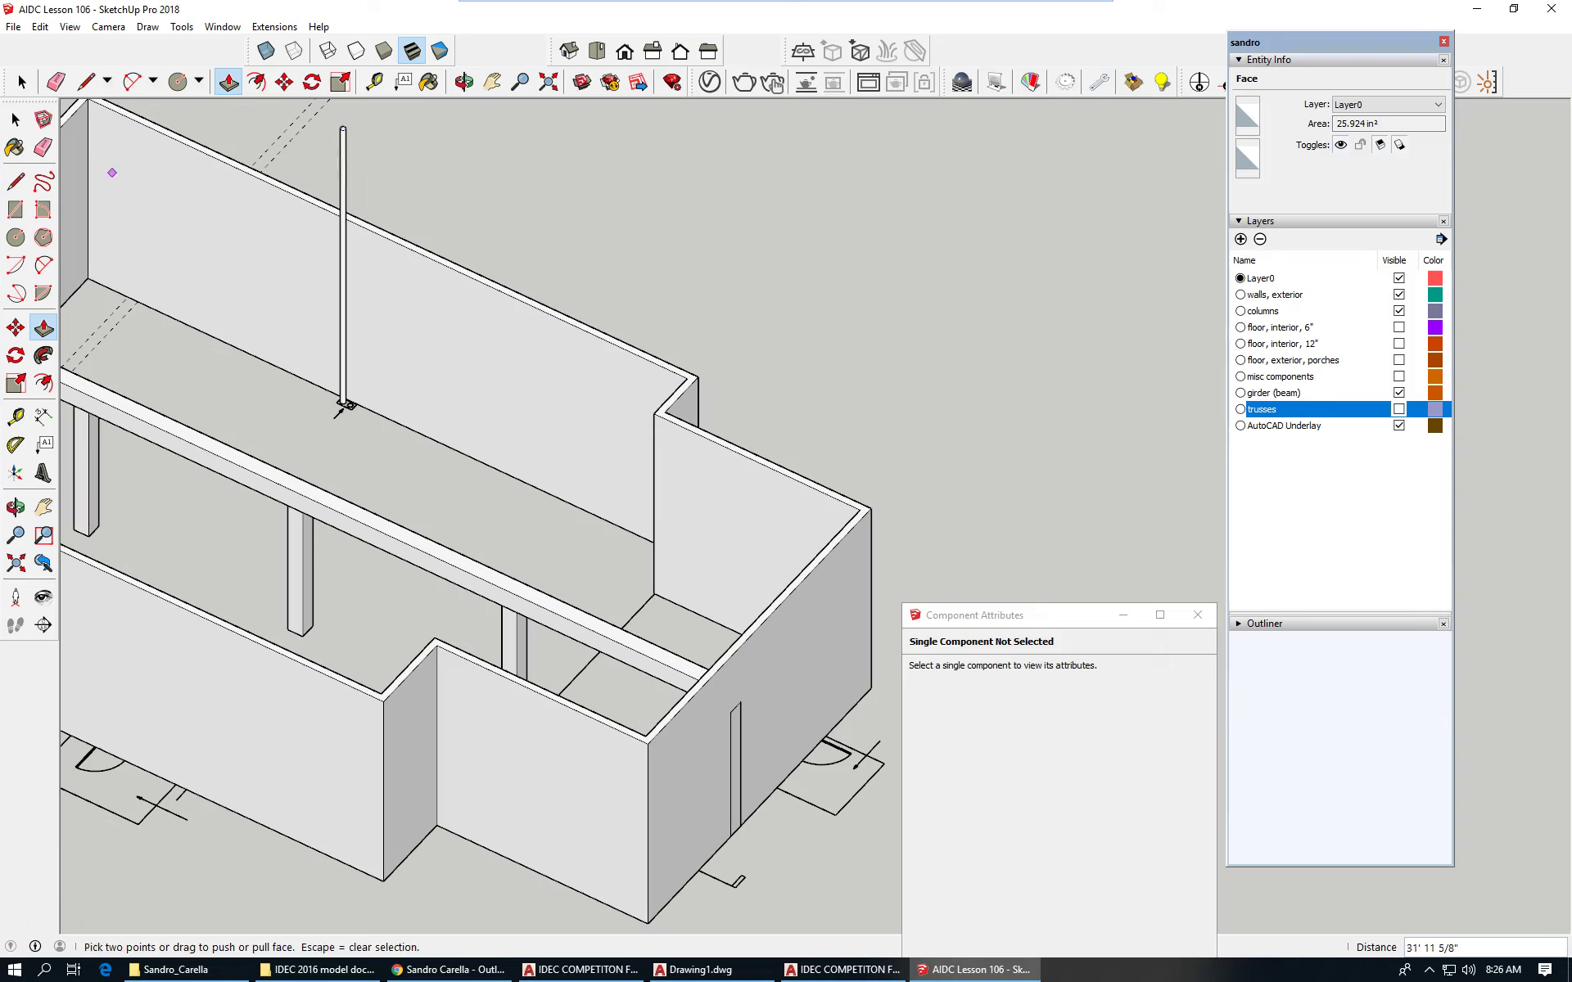
left_click(16, 119)
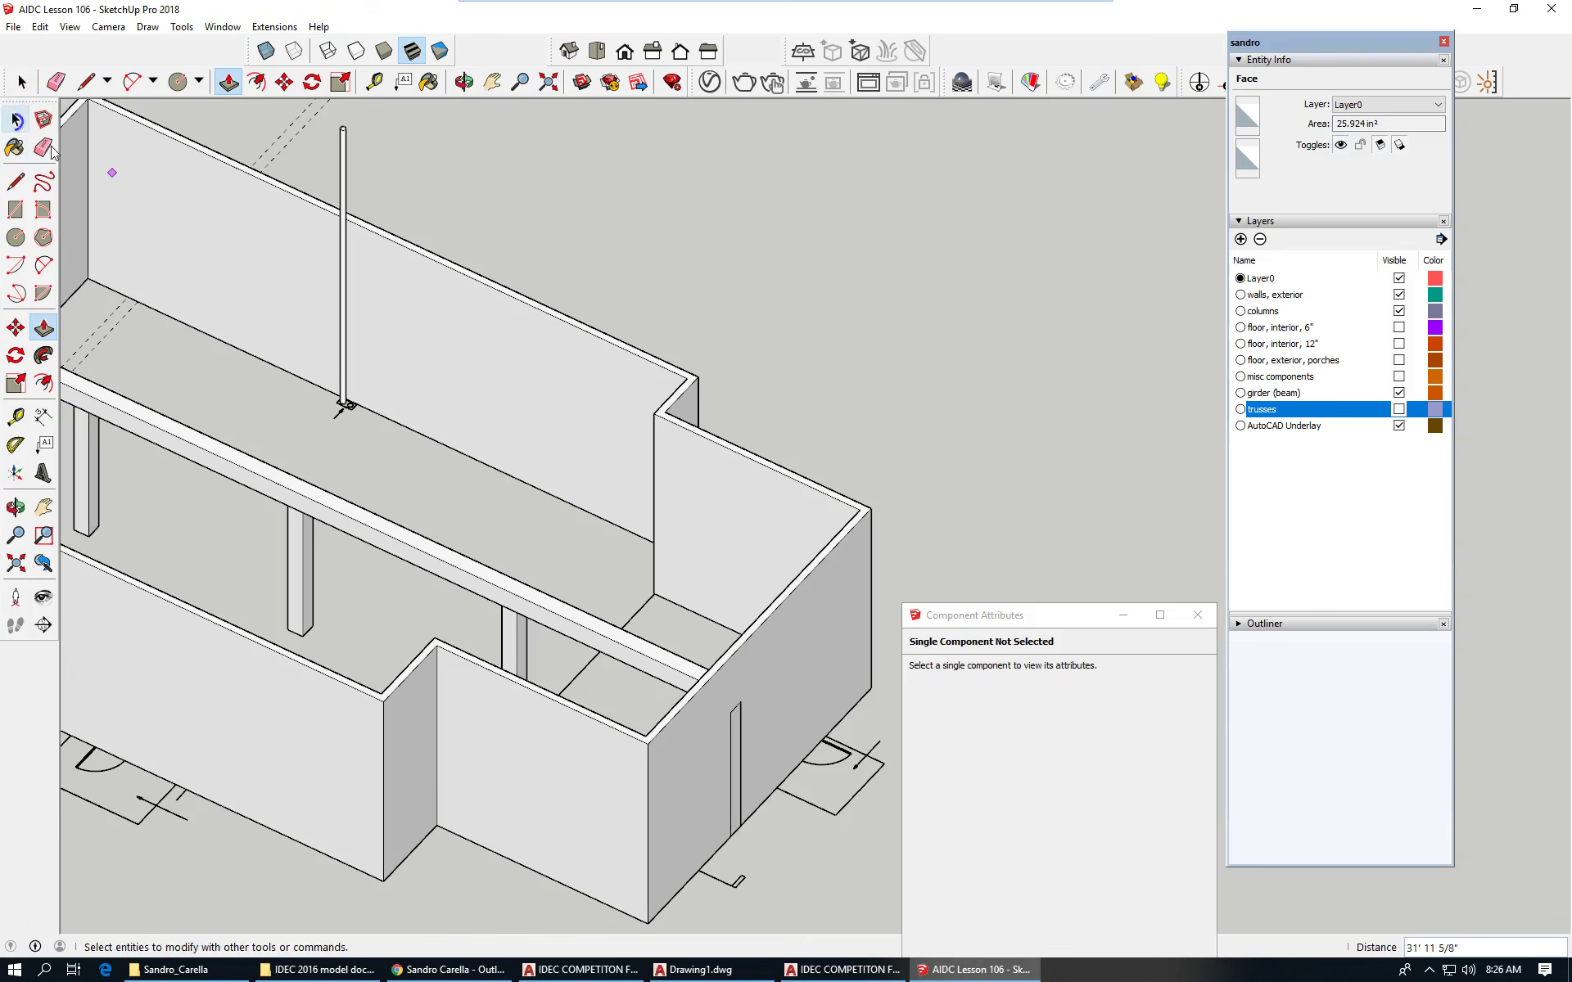
Step: Orbit and zoom to a close view of the pipe's base by the wall, returning to Select
scroll(620, 456, "down", 4)
middle_click_drag(403, 404, 428, 271)
scroll(435, 273, "up", 5)
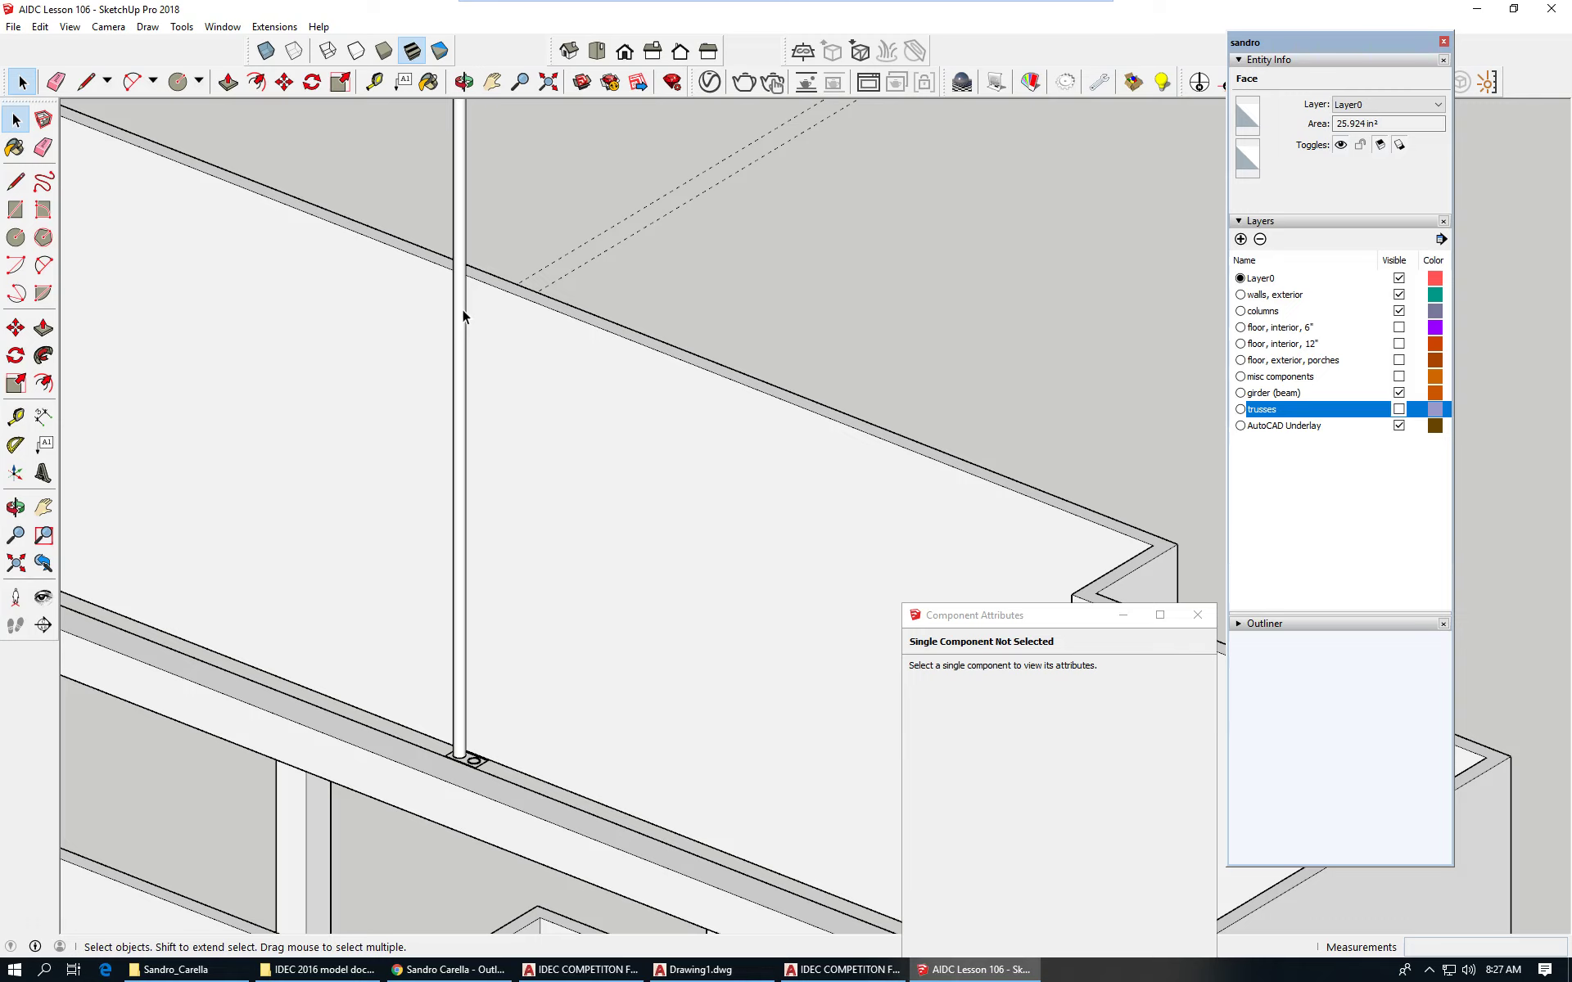
scroll(456, 617, "down", 3)
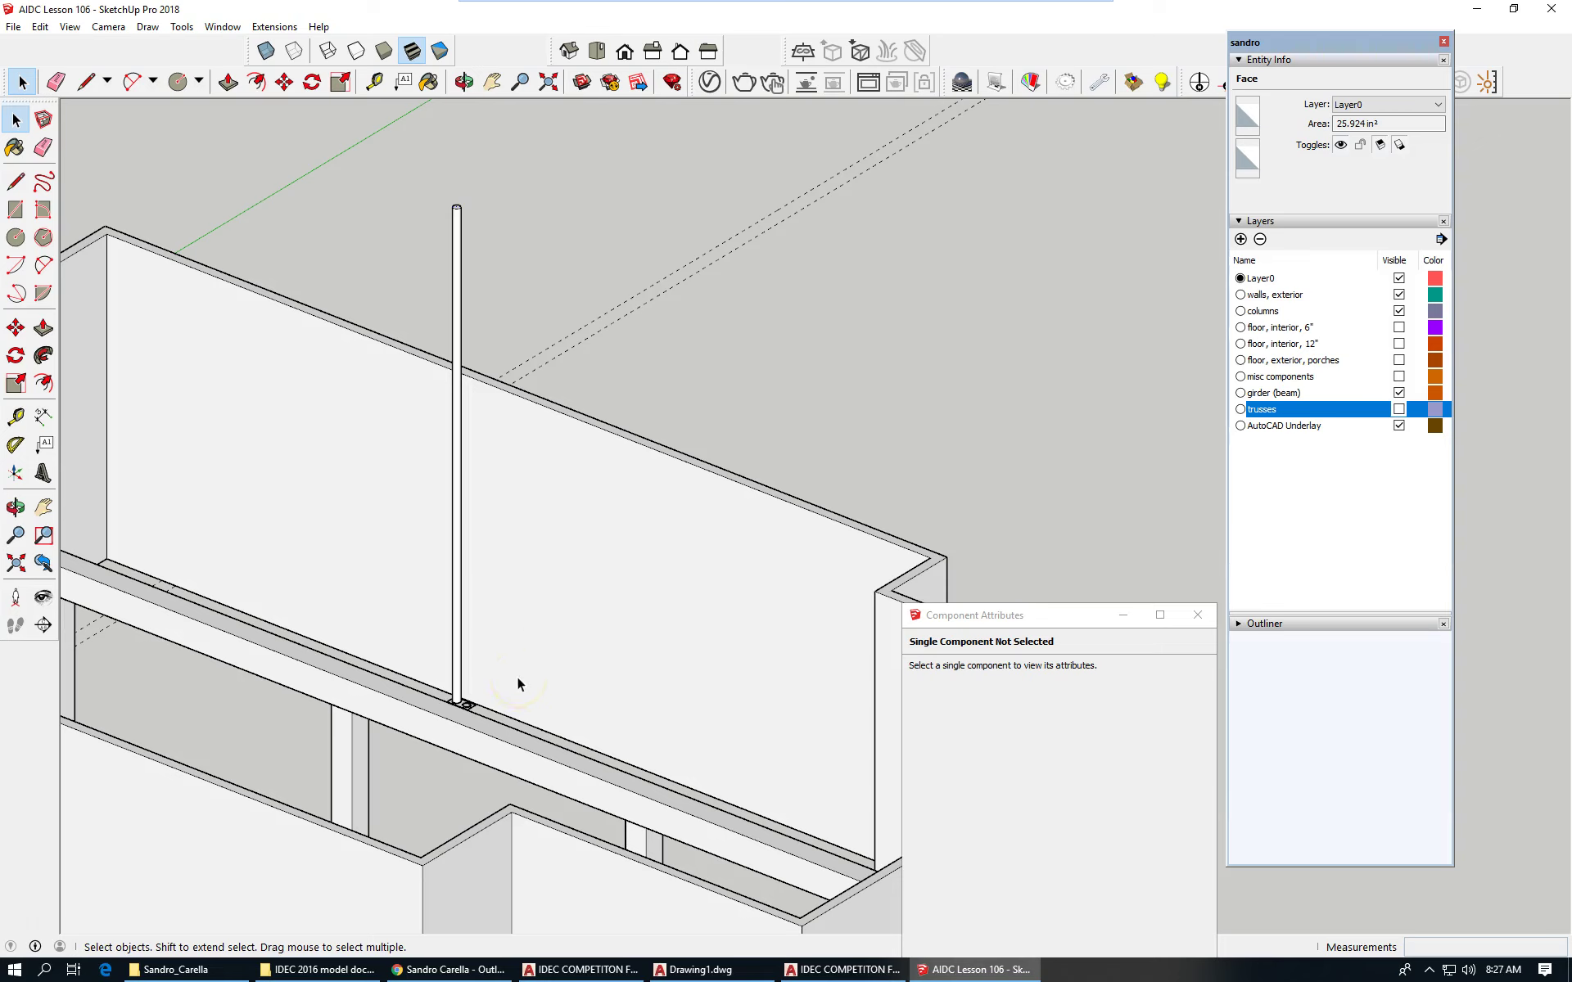
scroll(411, 524, "up", 3)
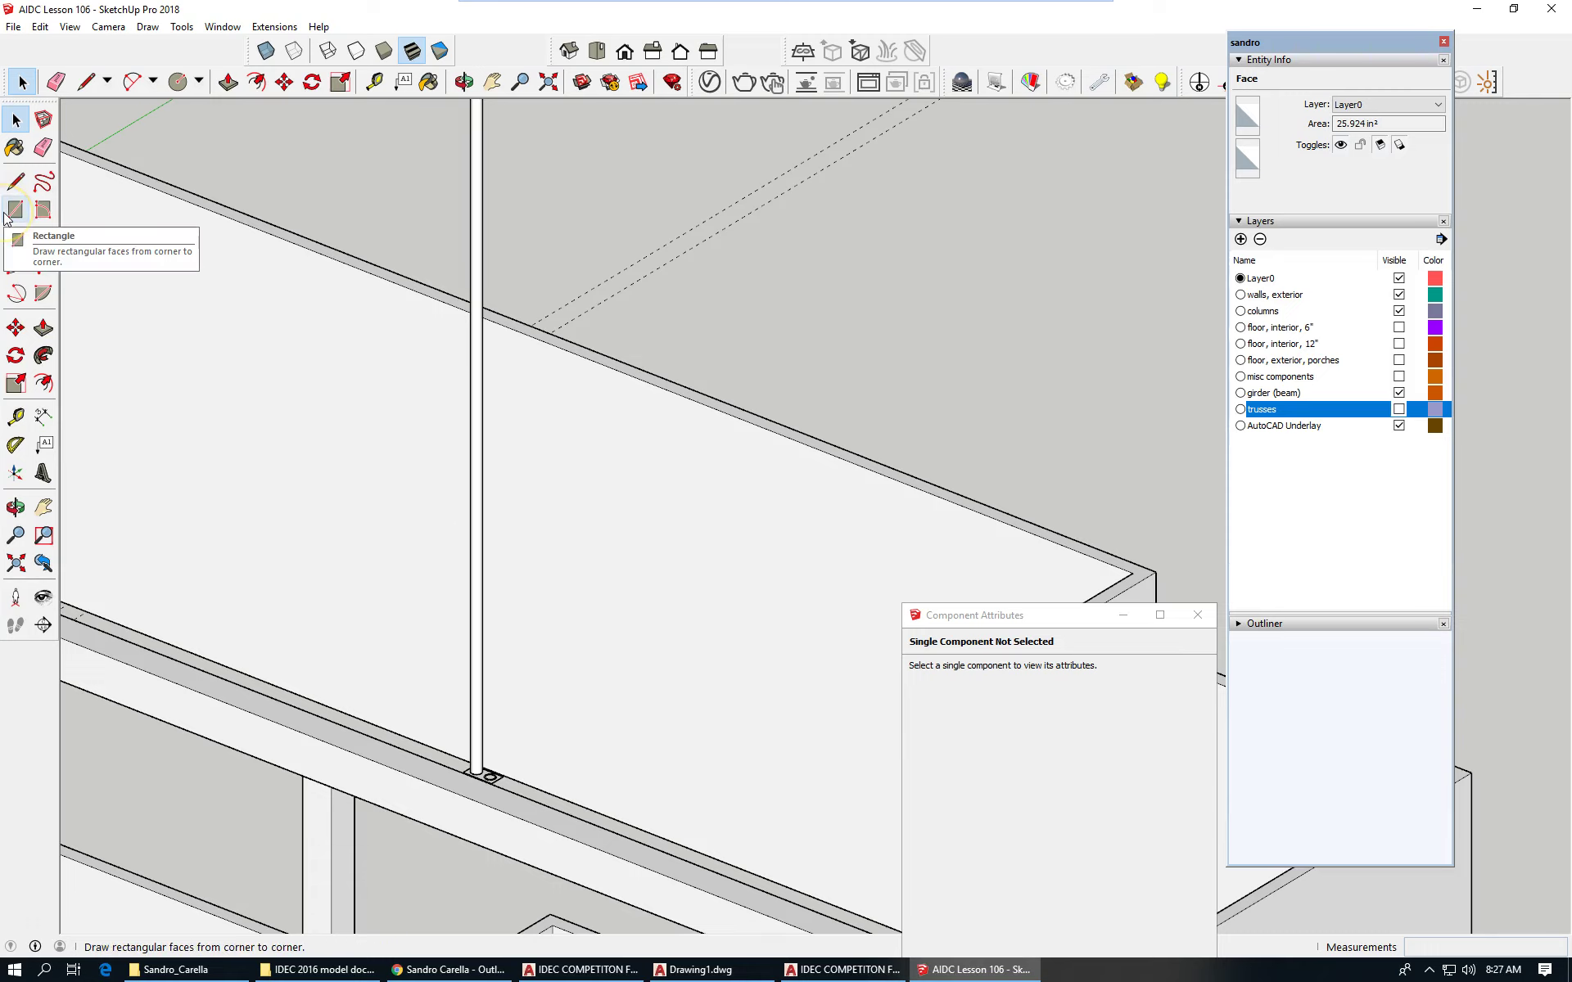
scroll(497, 325, "down", 8)
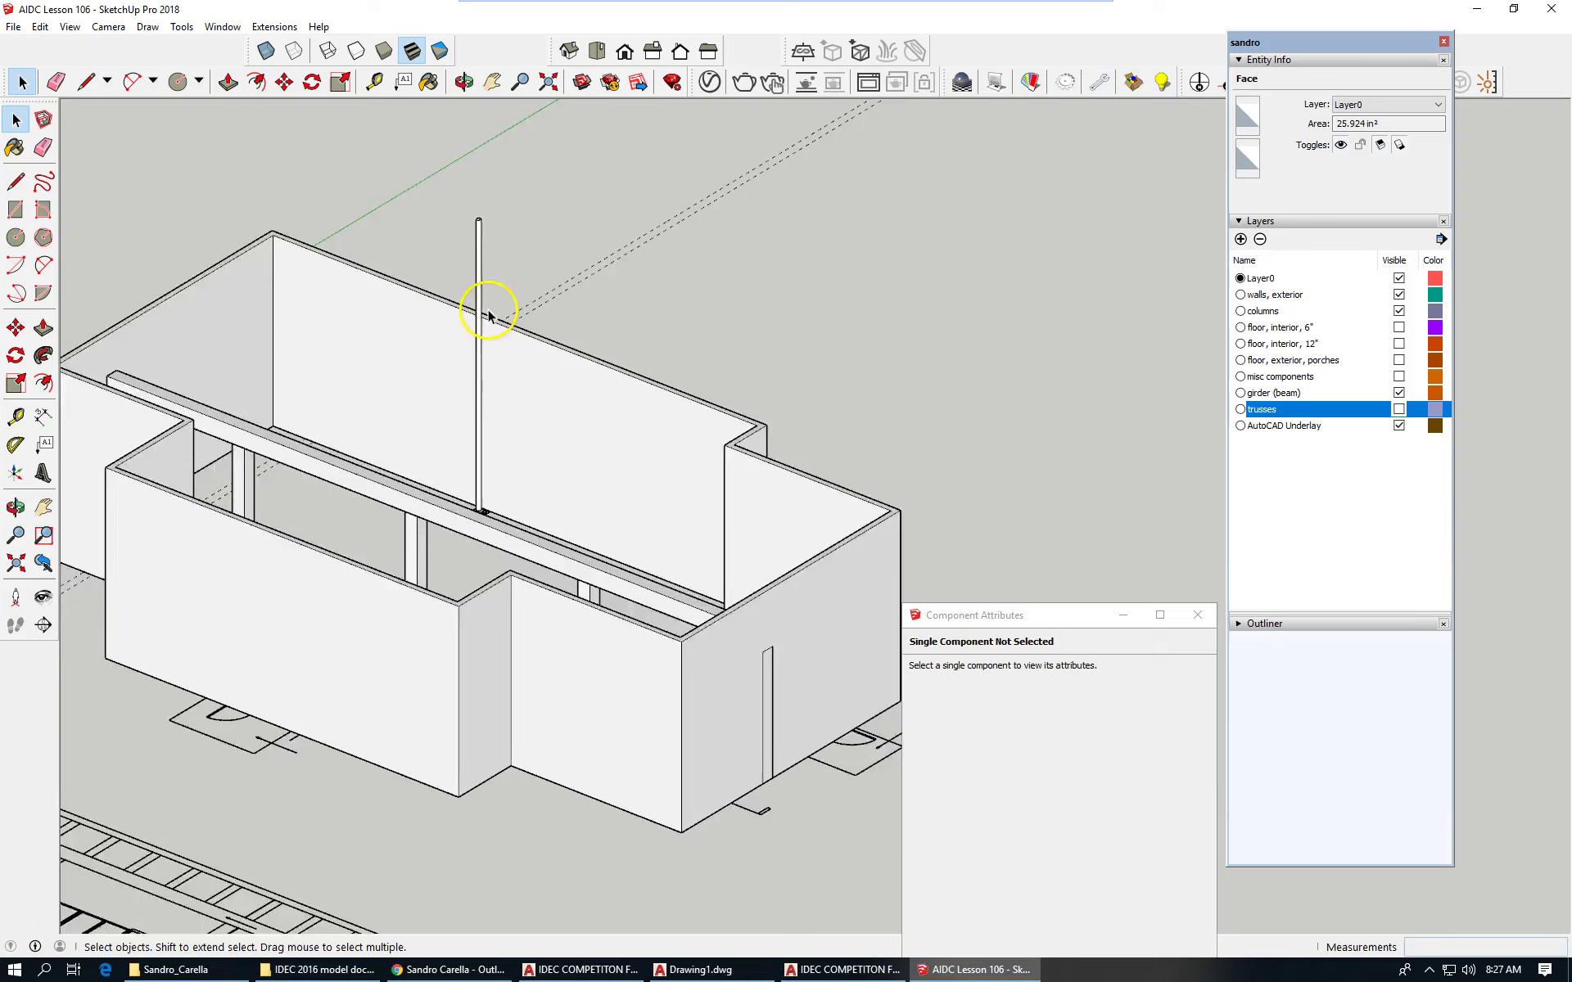
middle_click_drag(528, 450, 403, 604)
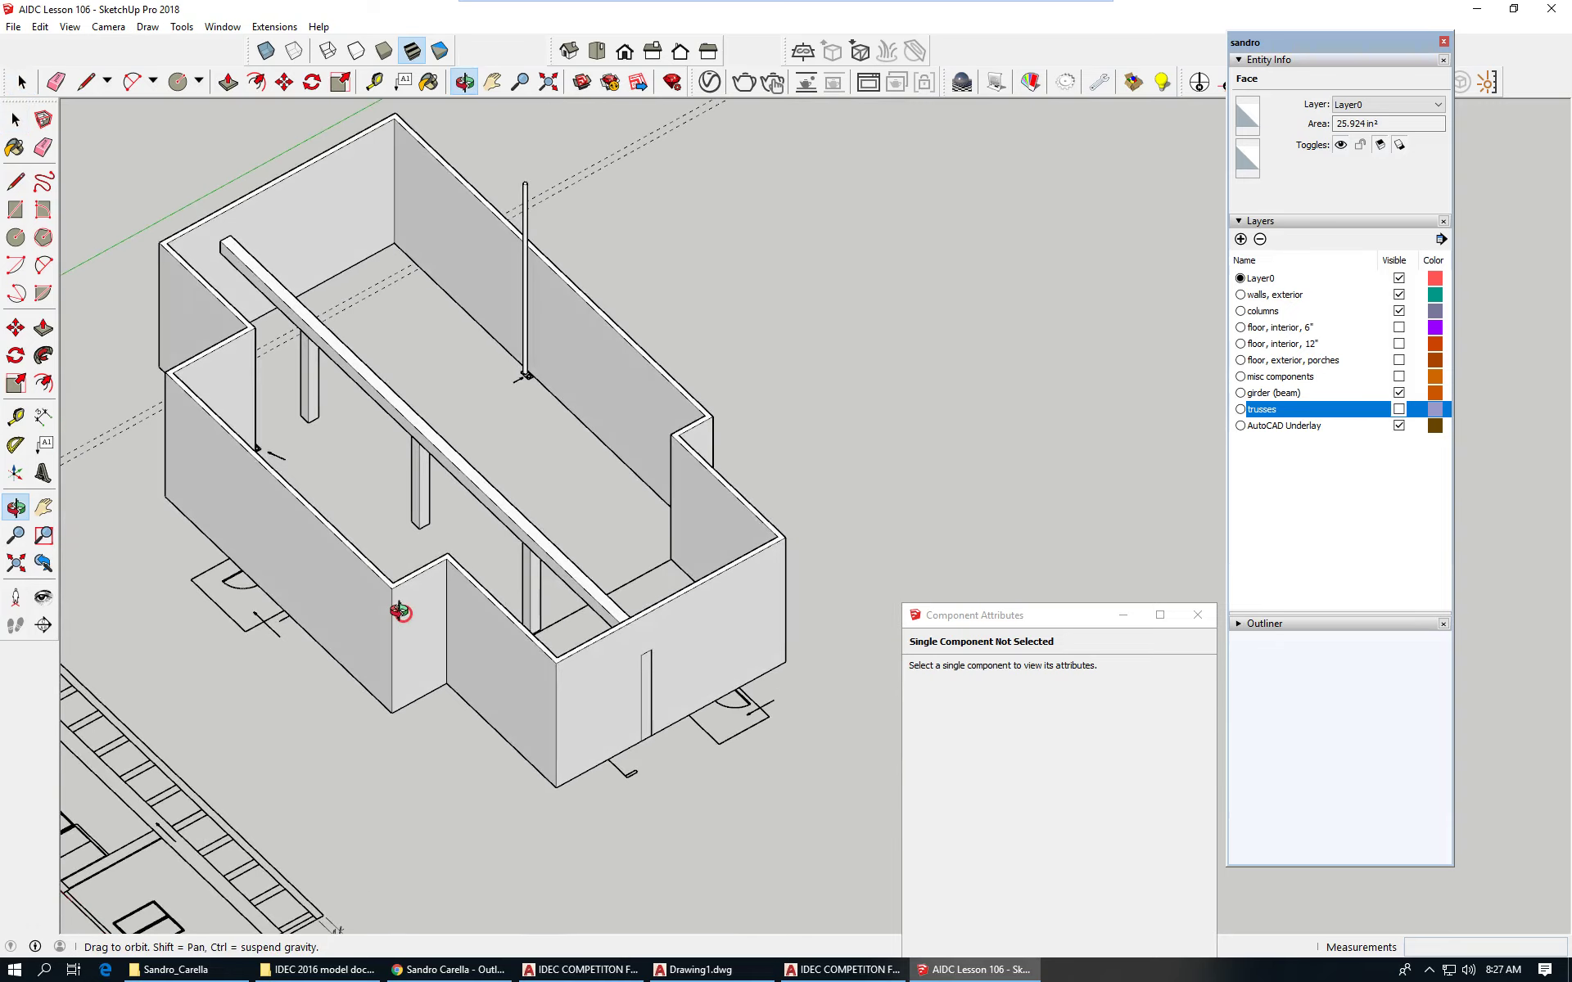
scroll(669, 241, "up", 6)
middle_click_drag(642, 439, 318, 343)
middle_click_drag(688, 361, 769, 365)
key("space")
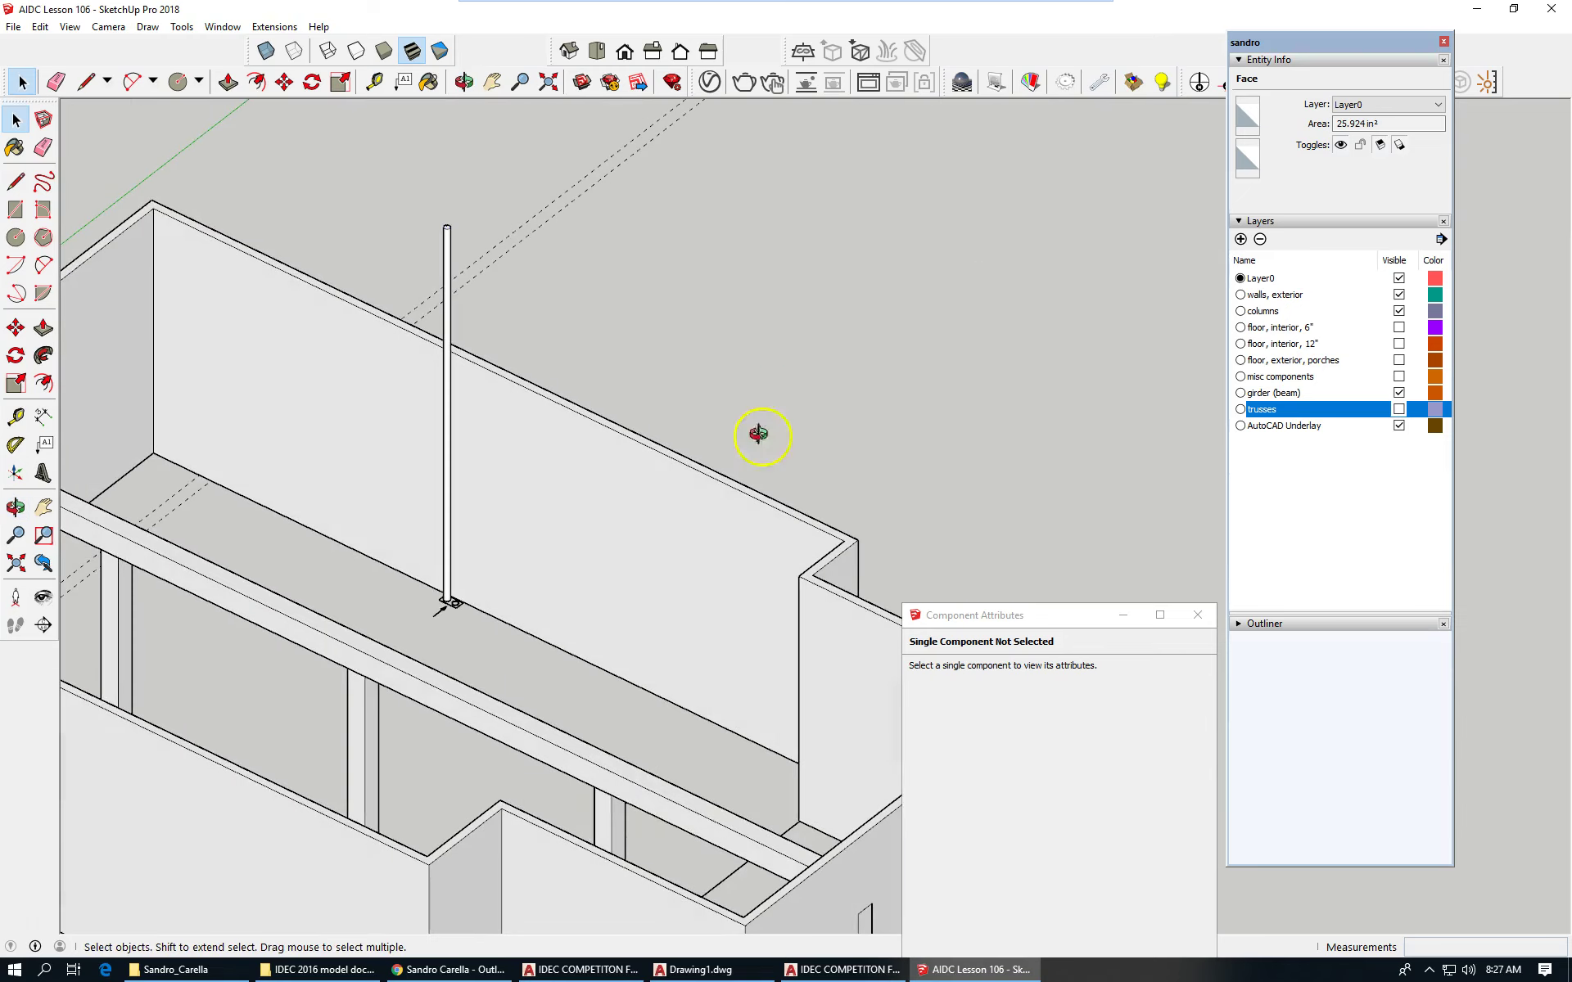
scroll(532, 624, "up", 2)
scroll(532, 625, "up", 1)
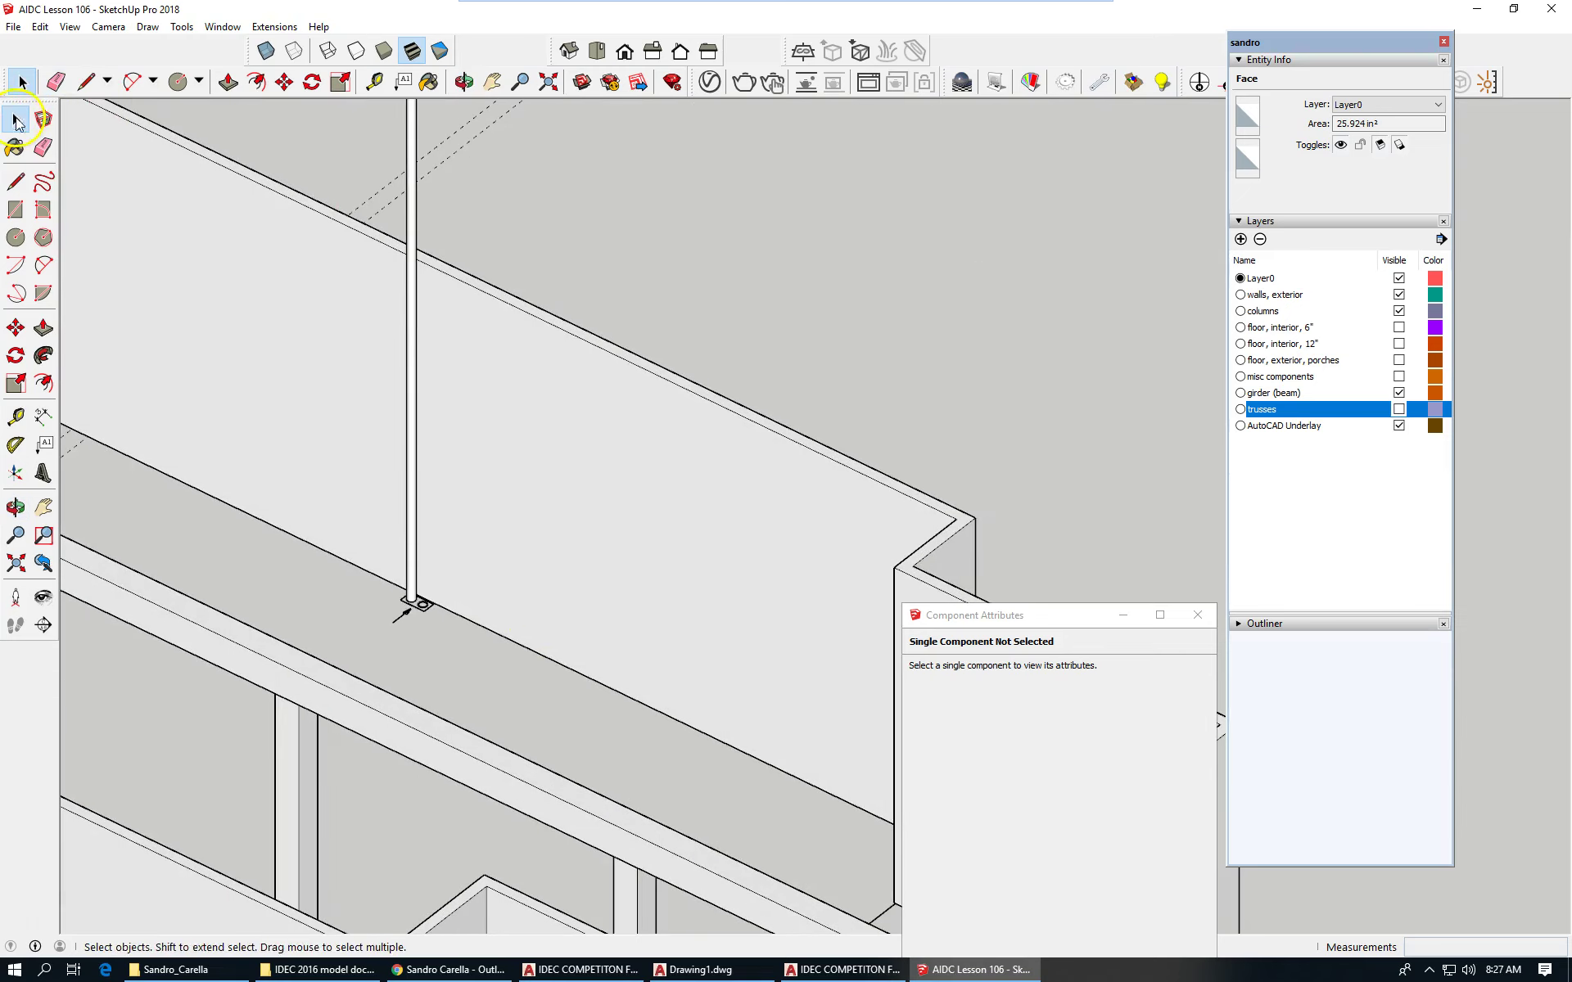
Step: Select all the pipe geometry and make it a component named 'pipe, full height'
left_click(415, 199)
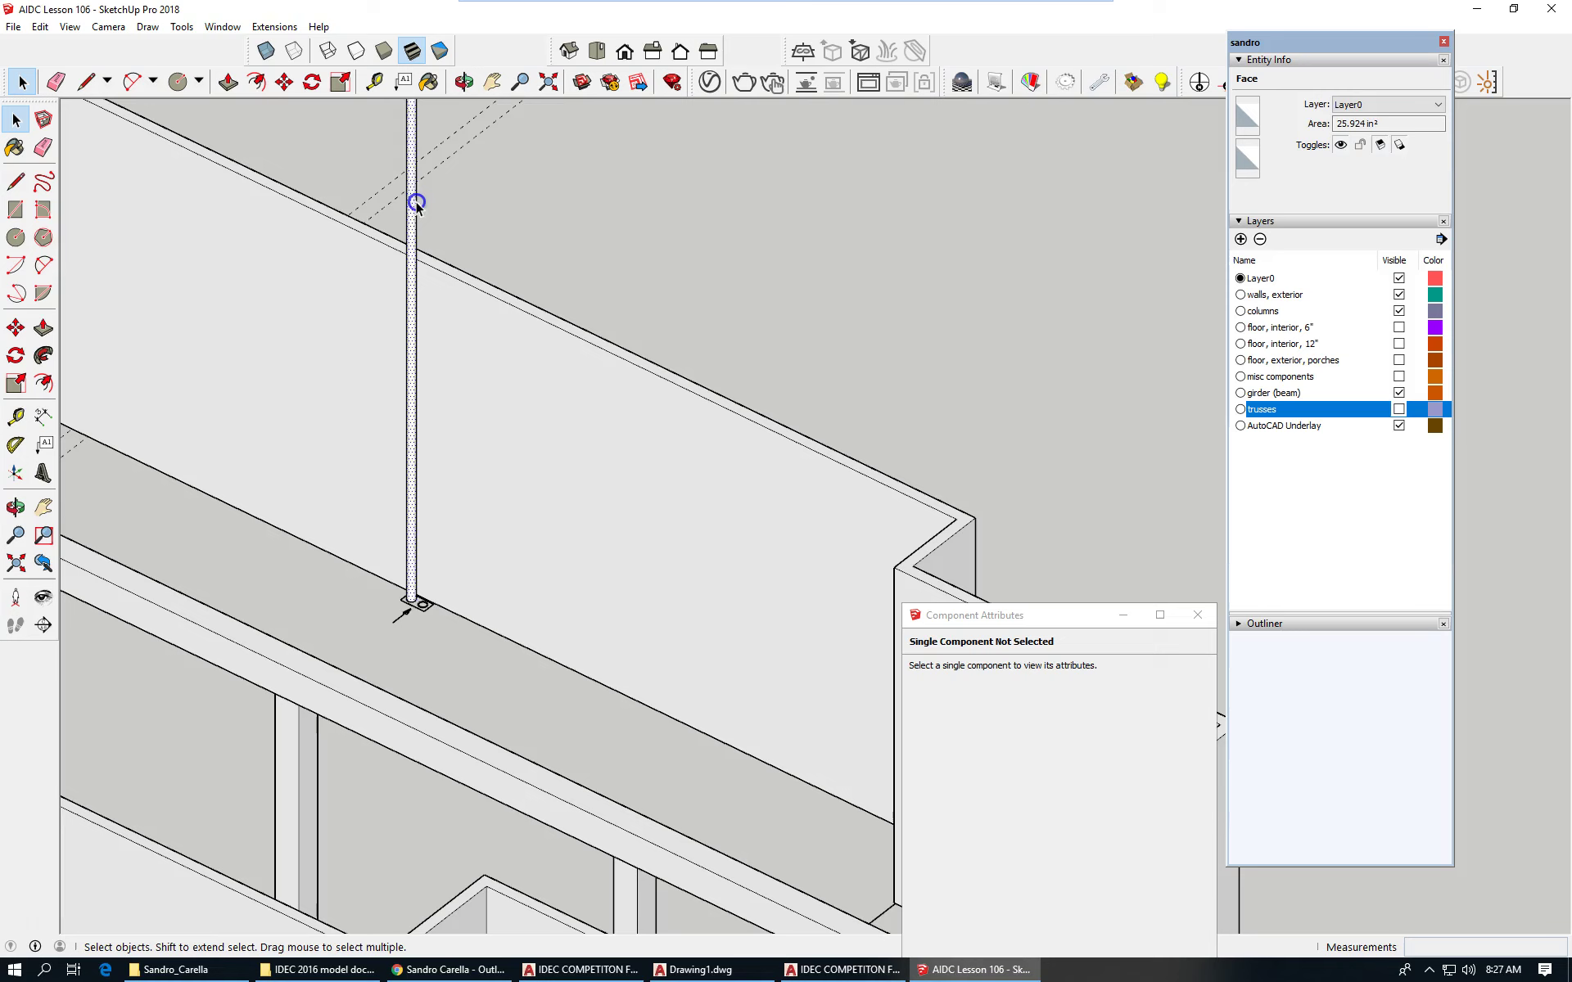
triple_click(415, 204)
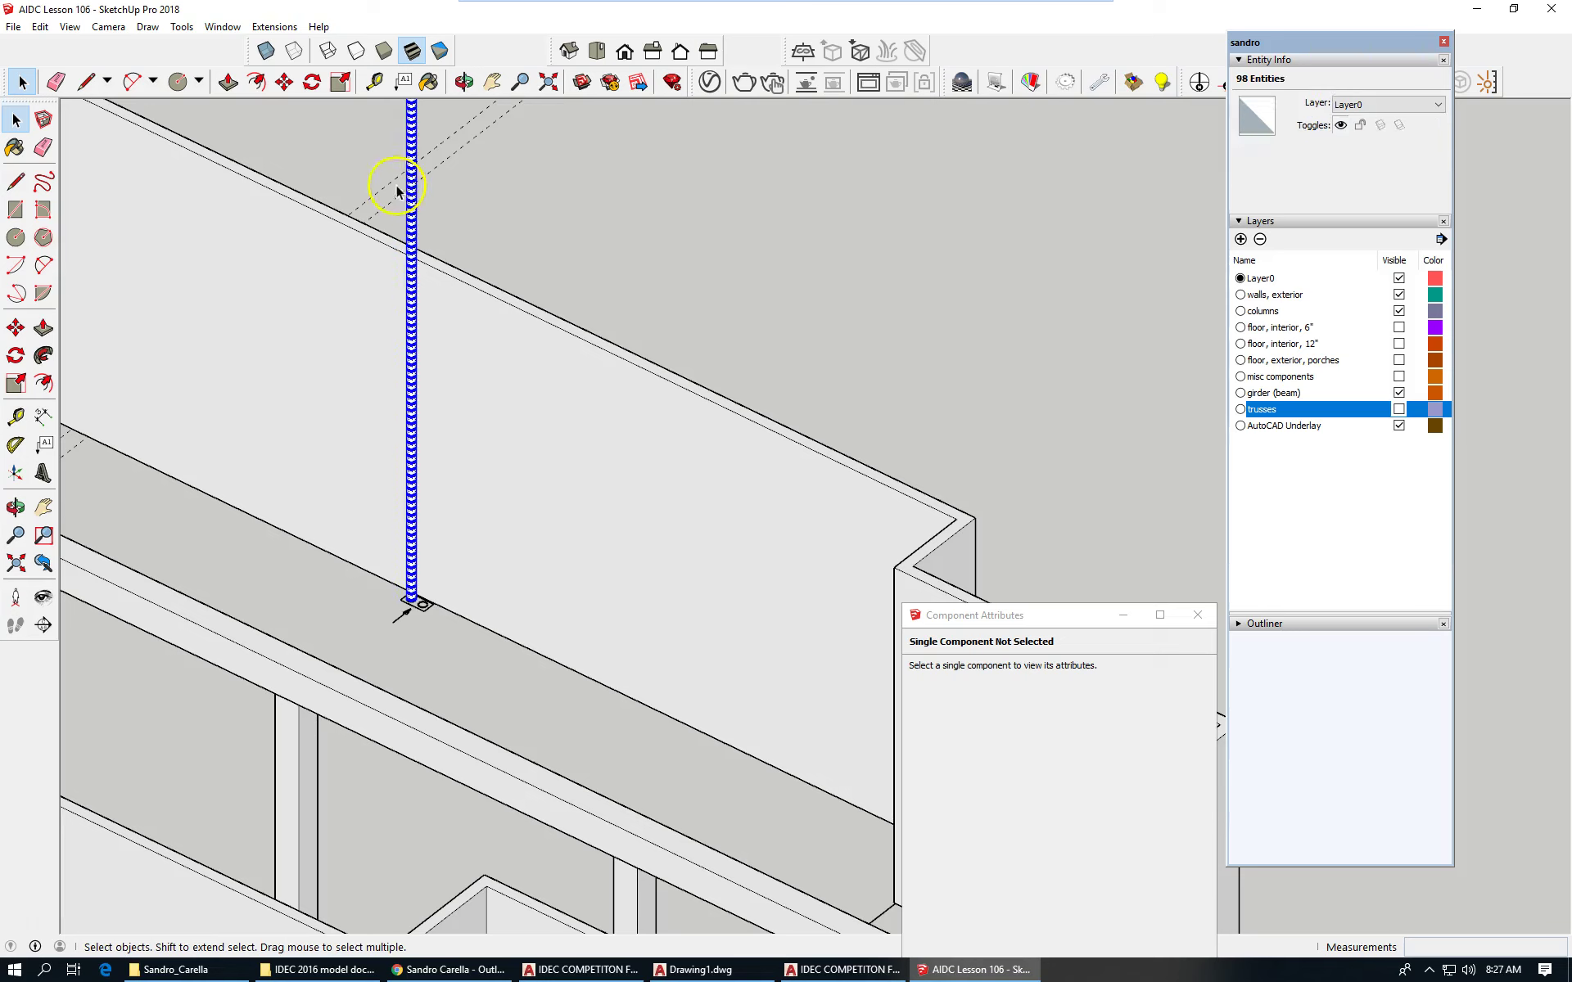
left_click(41, 28)
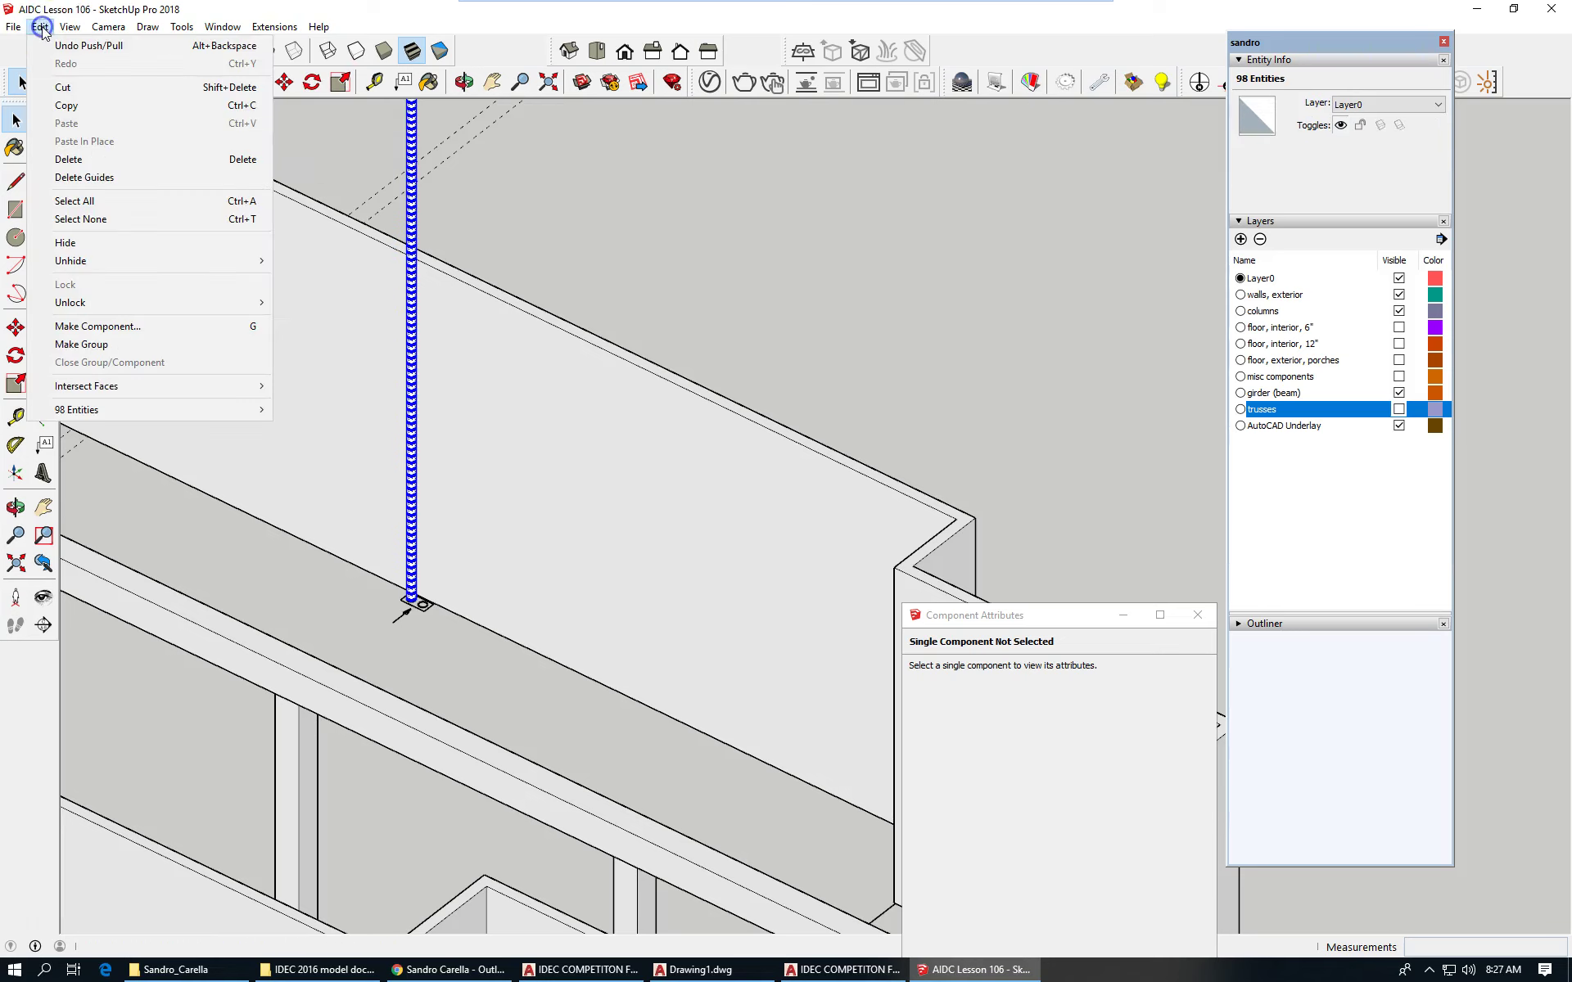
left_click(159, 327)
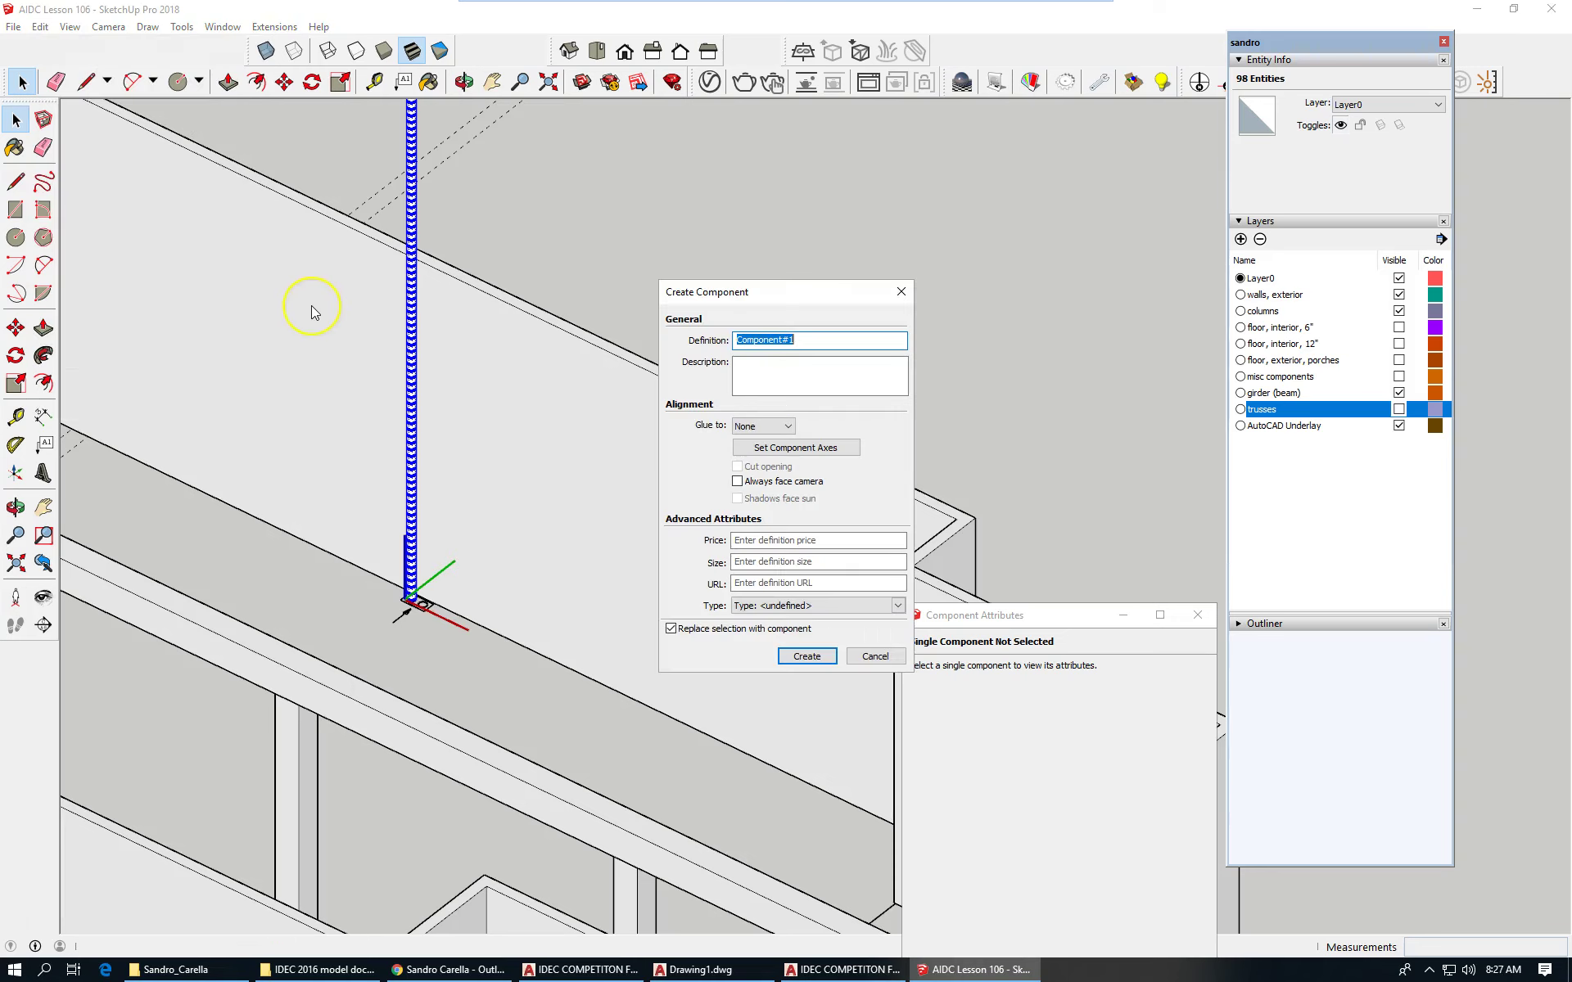
type("pipe, full height")
key("Return")
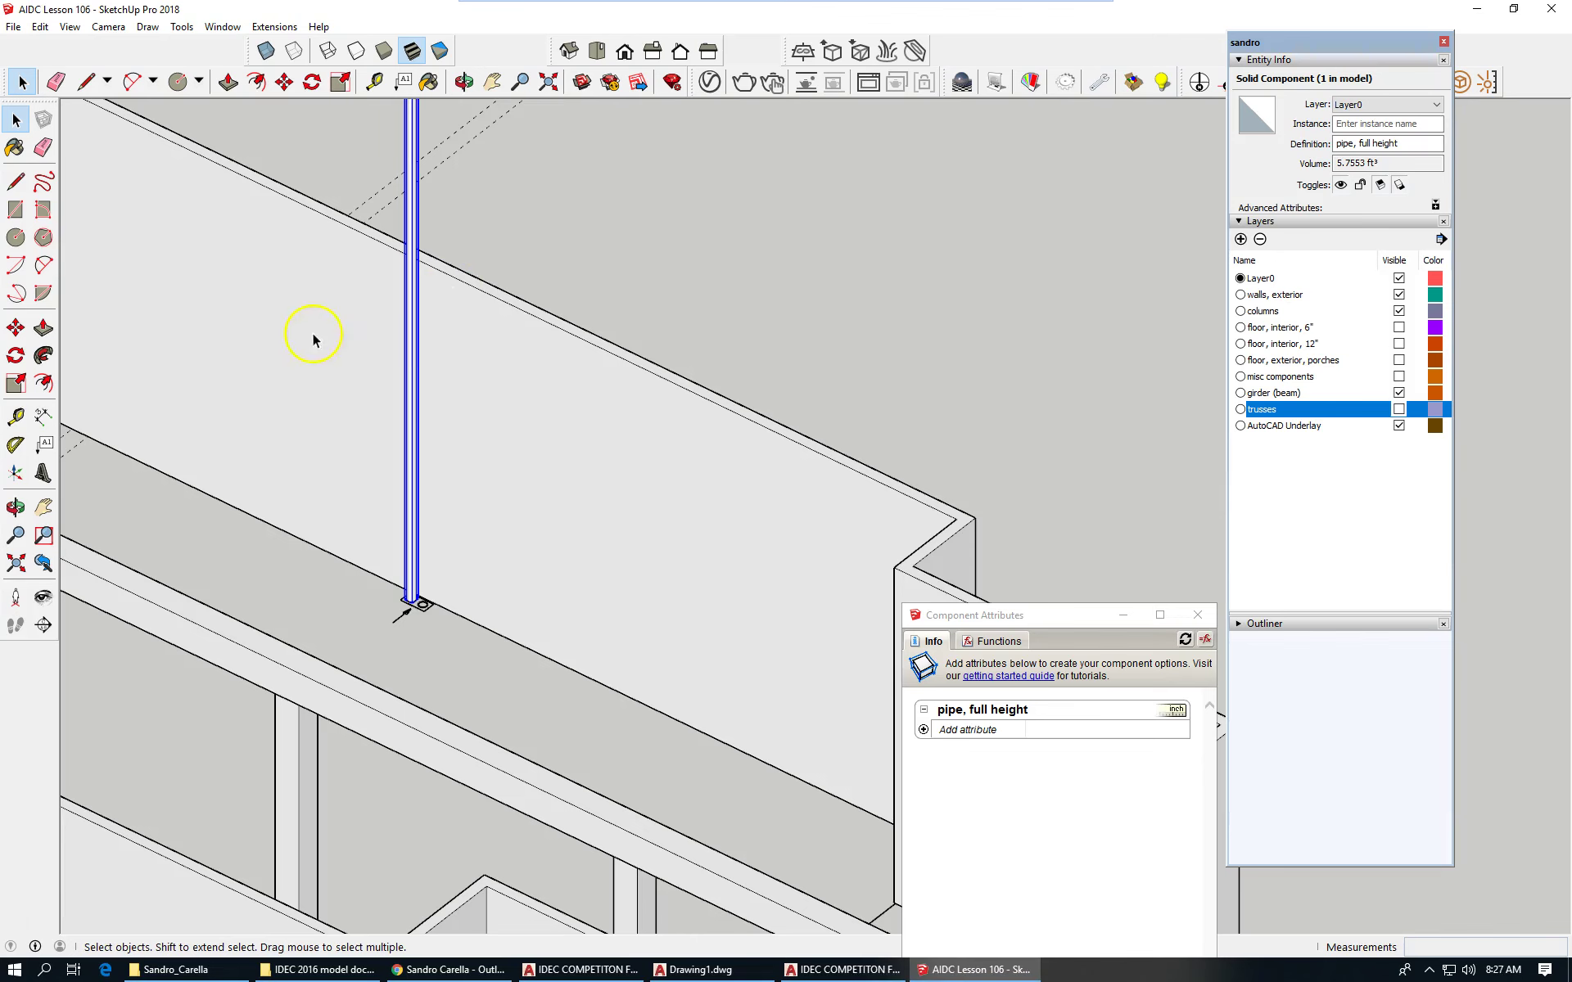
Step: Select the exterior walls, clear the selection, then select the new pipe component
left_click(593, 550)
scroll(603, 572, "down", 3)
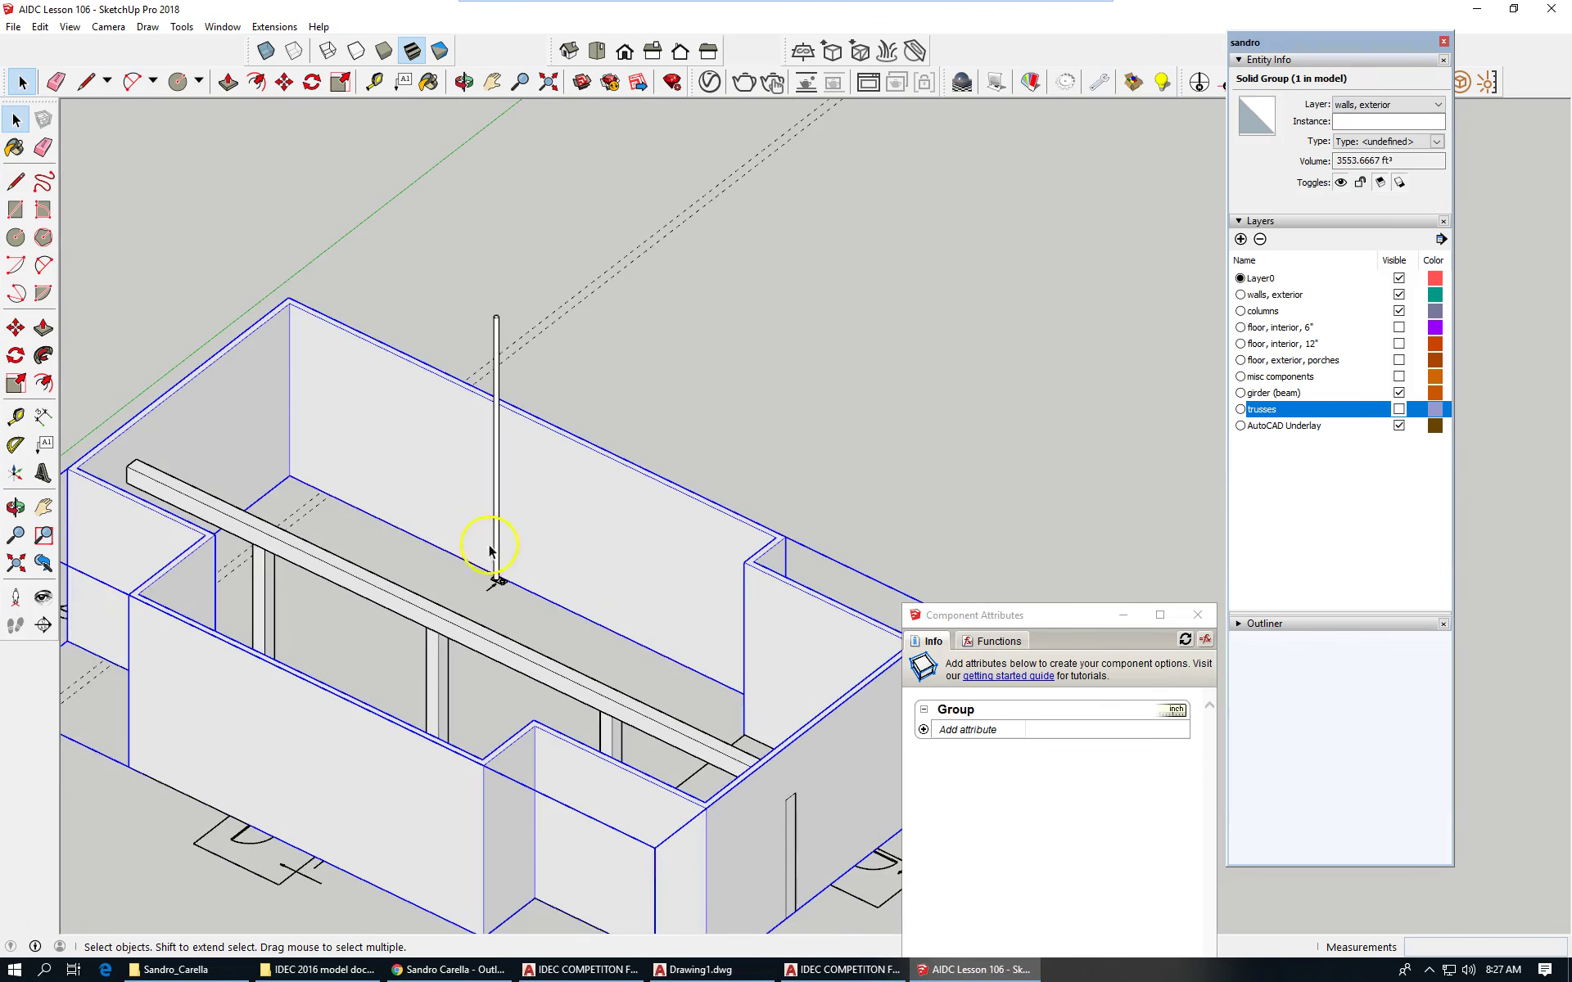
scroll(513, 419, "up", 2)
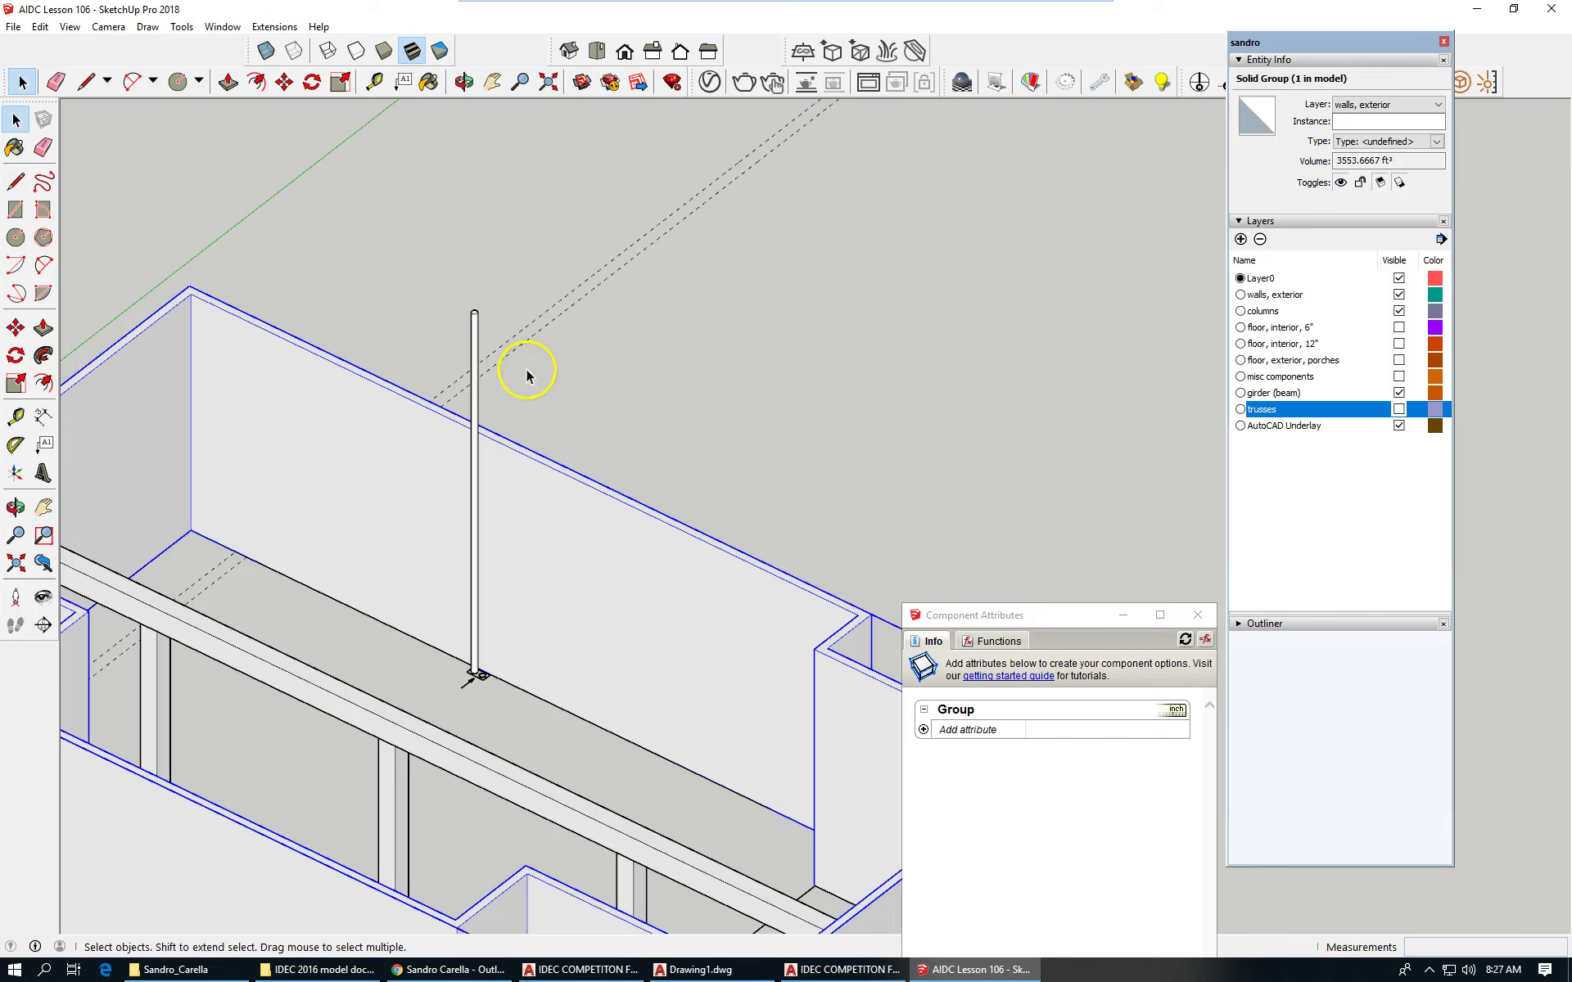
left_click(480, 390)
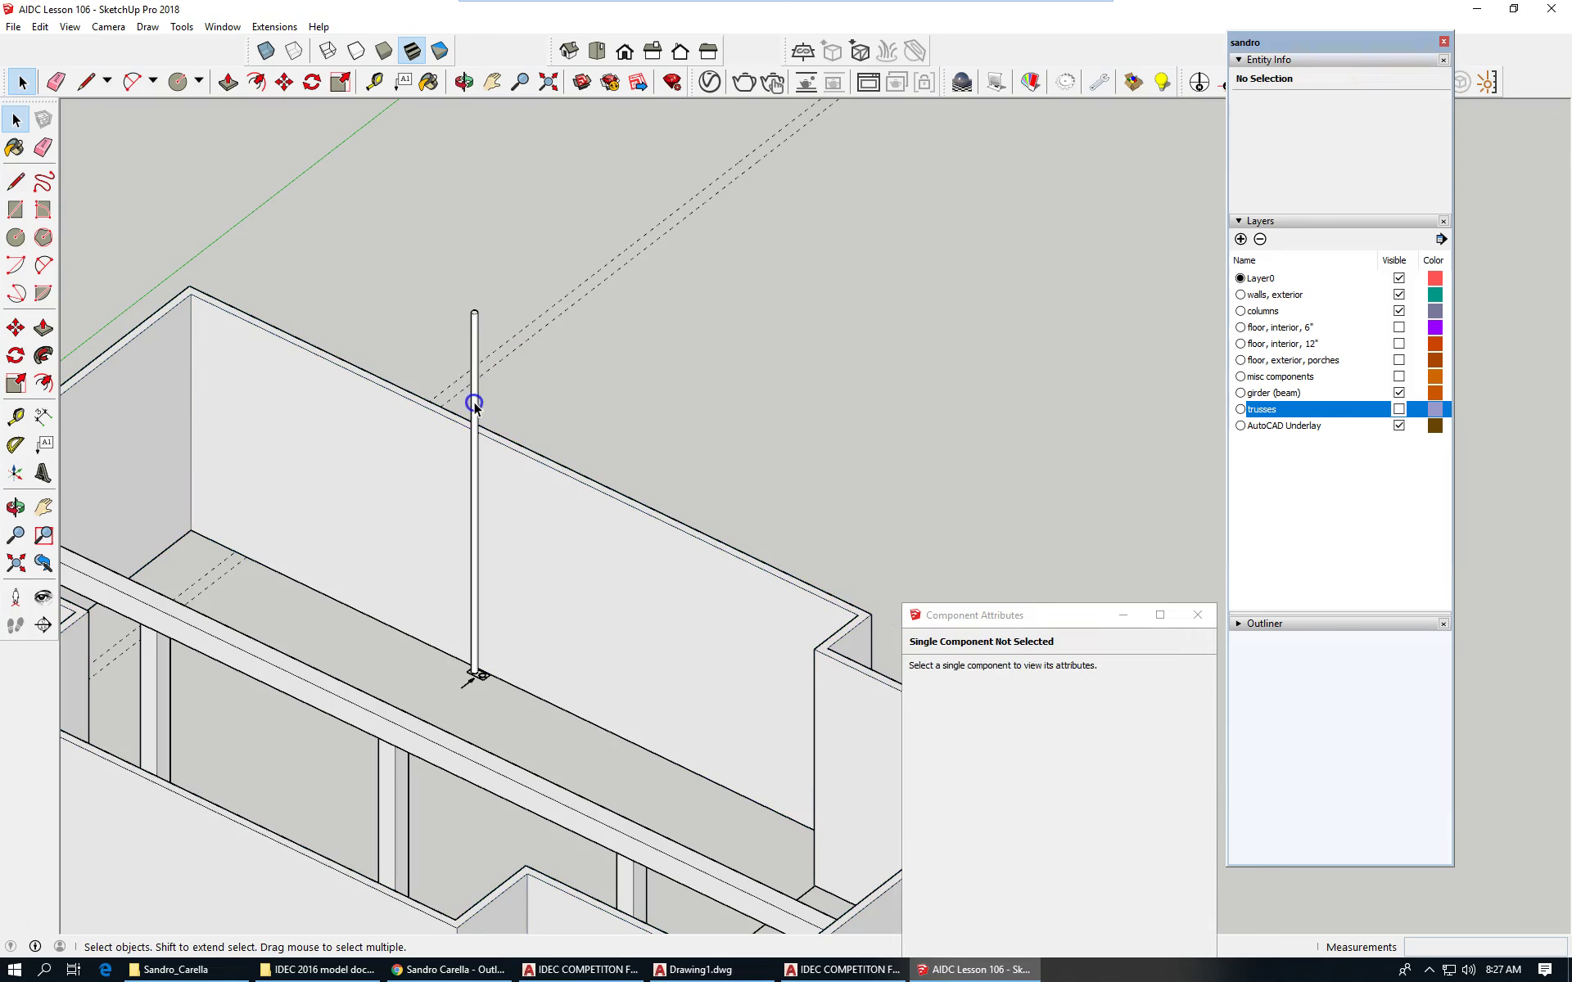
left_click(473, 401)
scroll(473, 405, "up", 1)
left_click(491, 782)
scroll(491, 786, "up", 2)
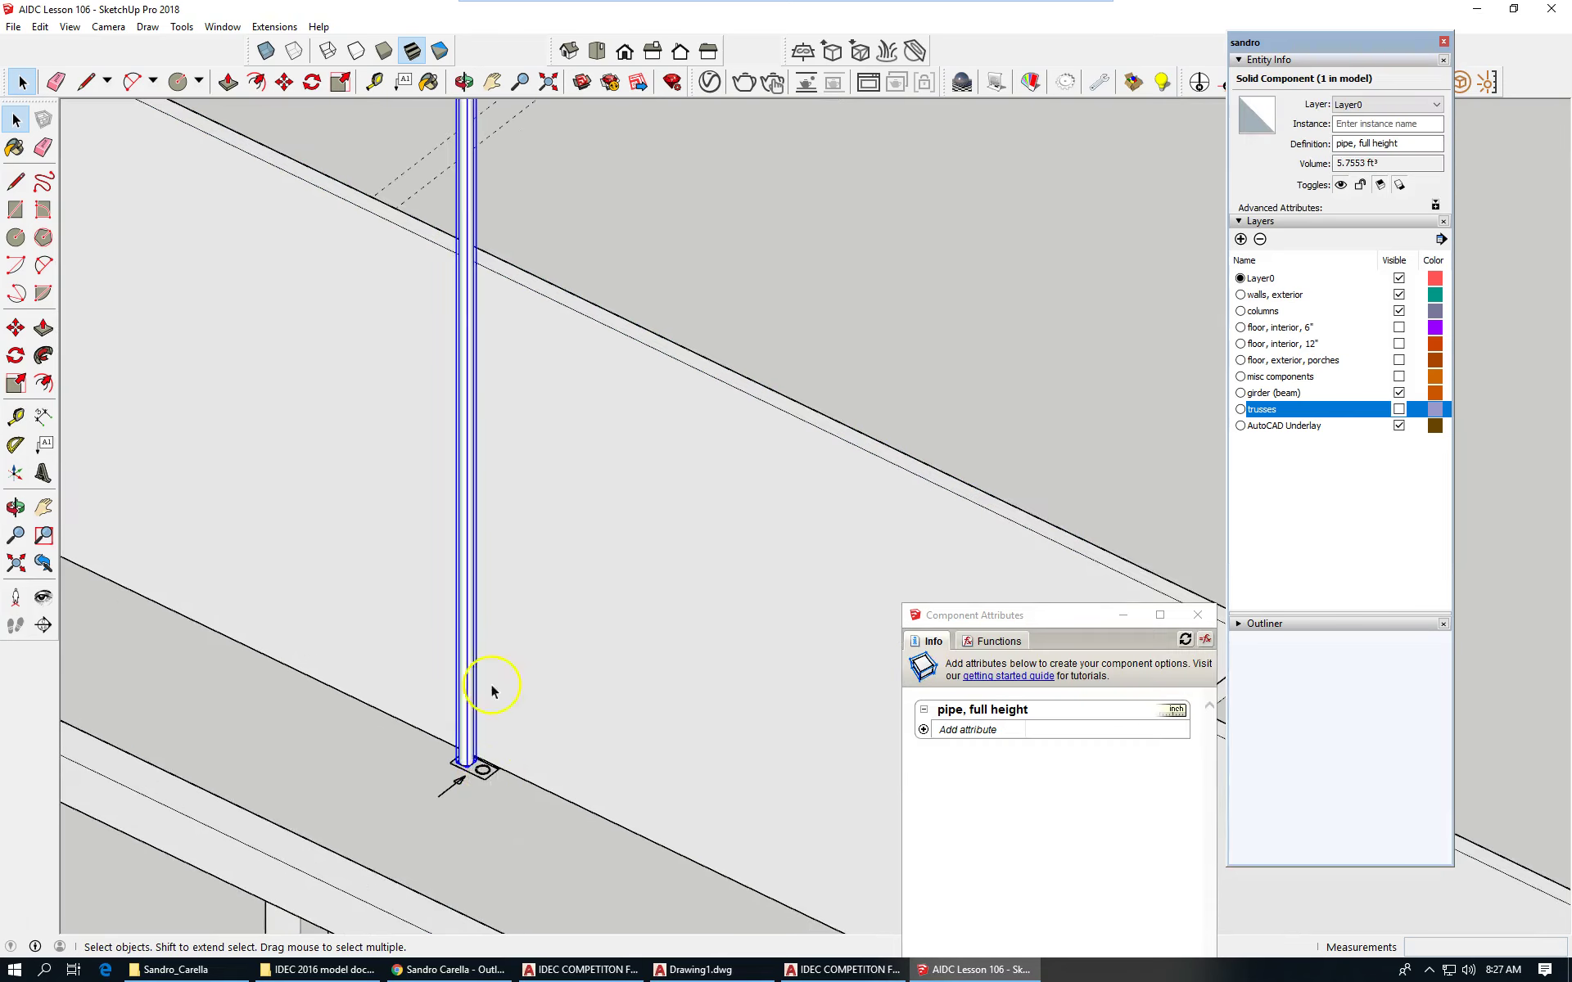
scroll(528, 133, "down", 1)
scroll(516, 577, "up", 2)
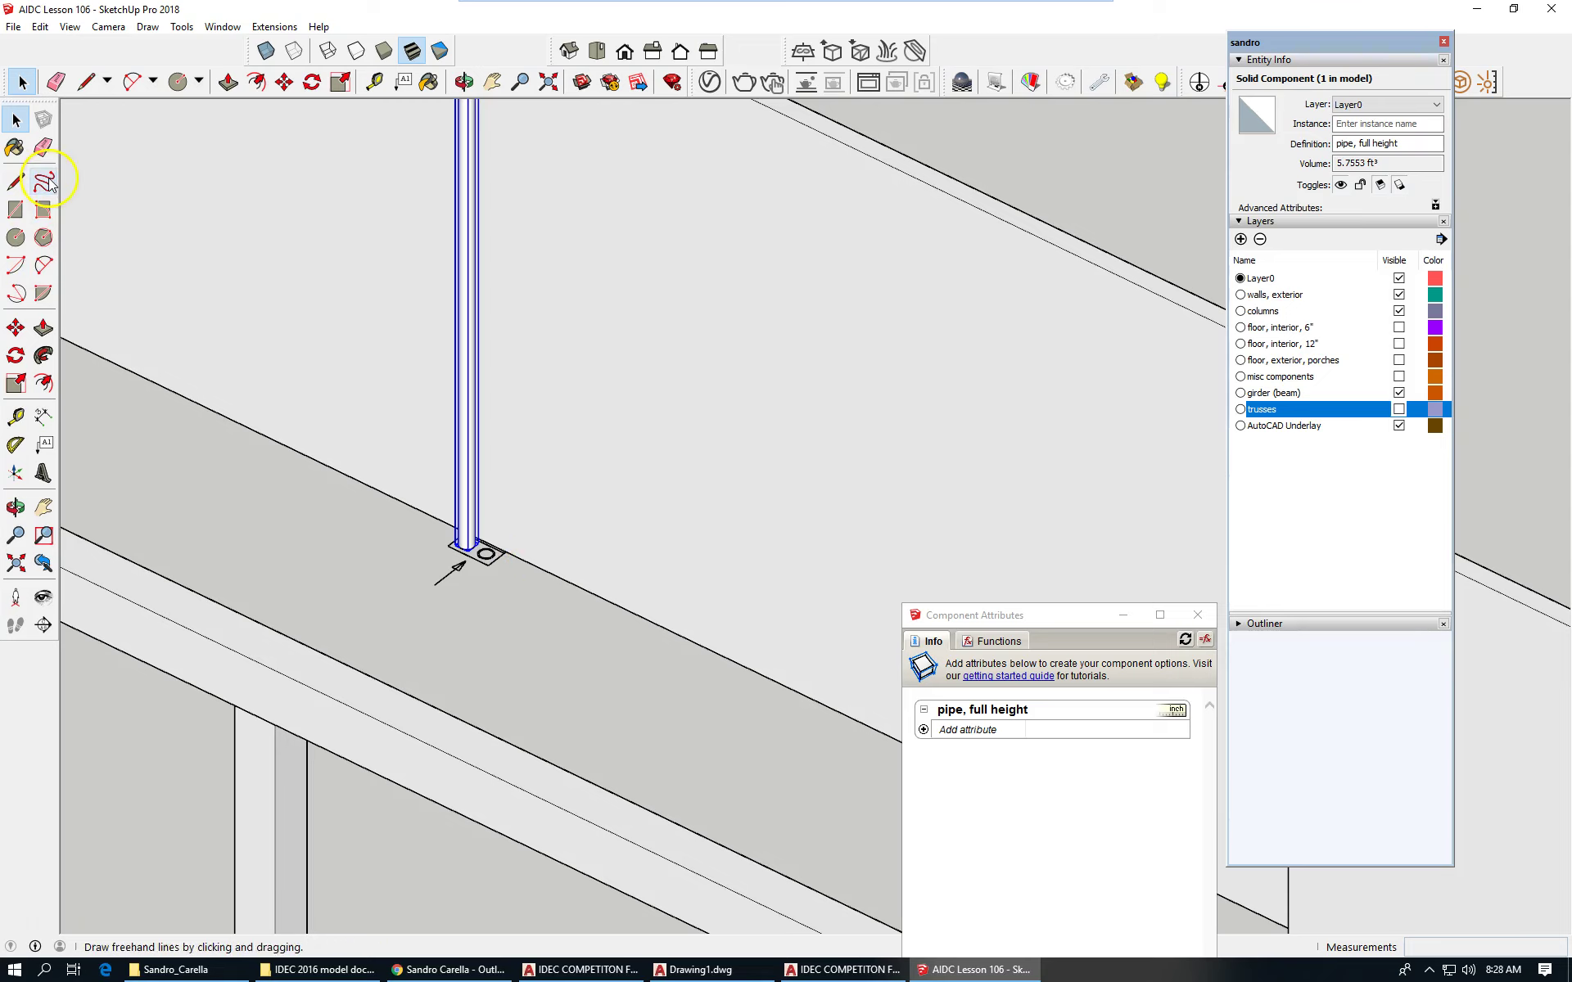
Step: Copy the pipe component from its base onto the second circle of the chase, then deselect both pipes
left_click(15, 328)
scroll(458, 549, "up", 5)
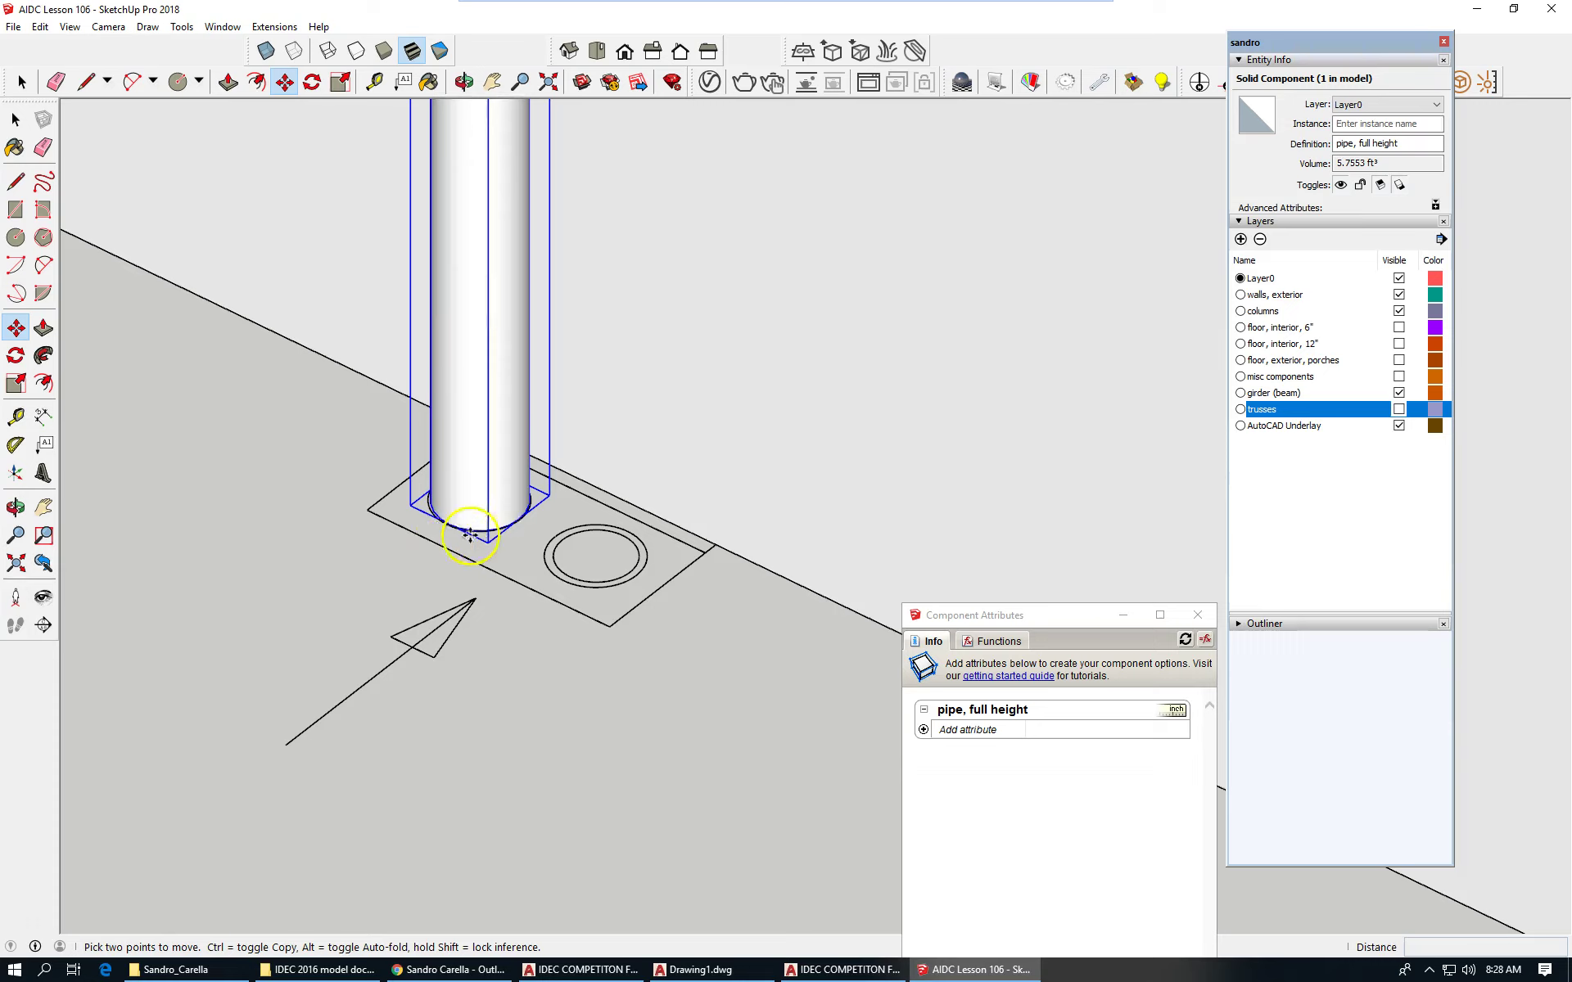
key("ctrl")
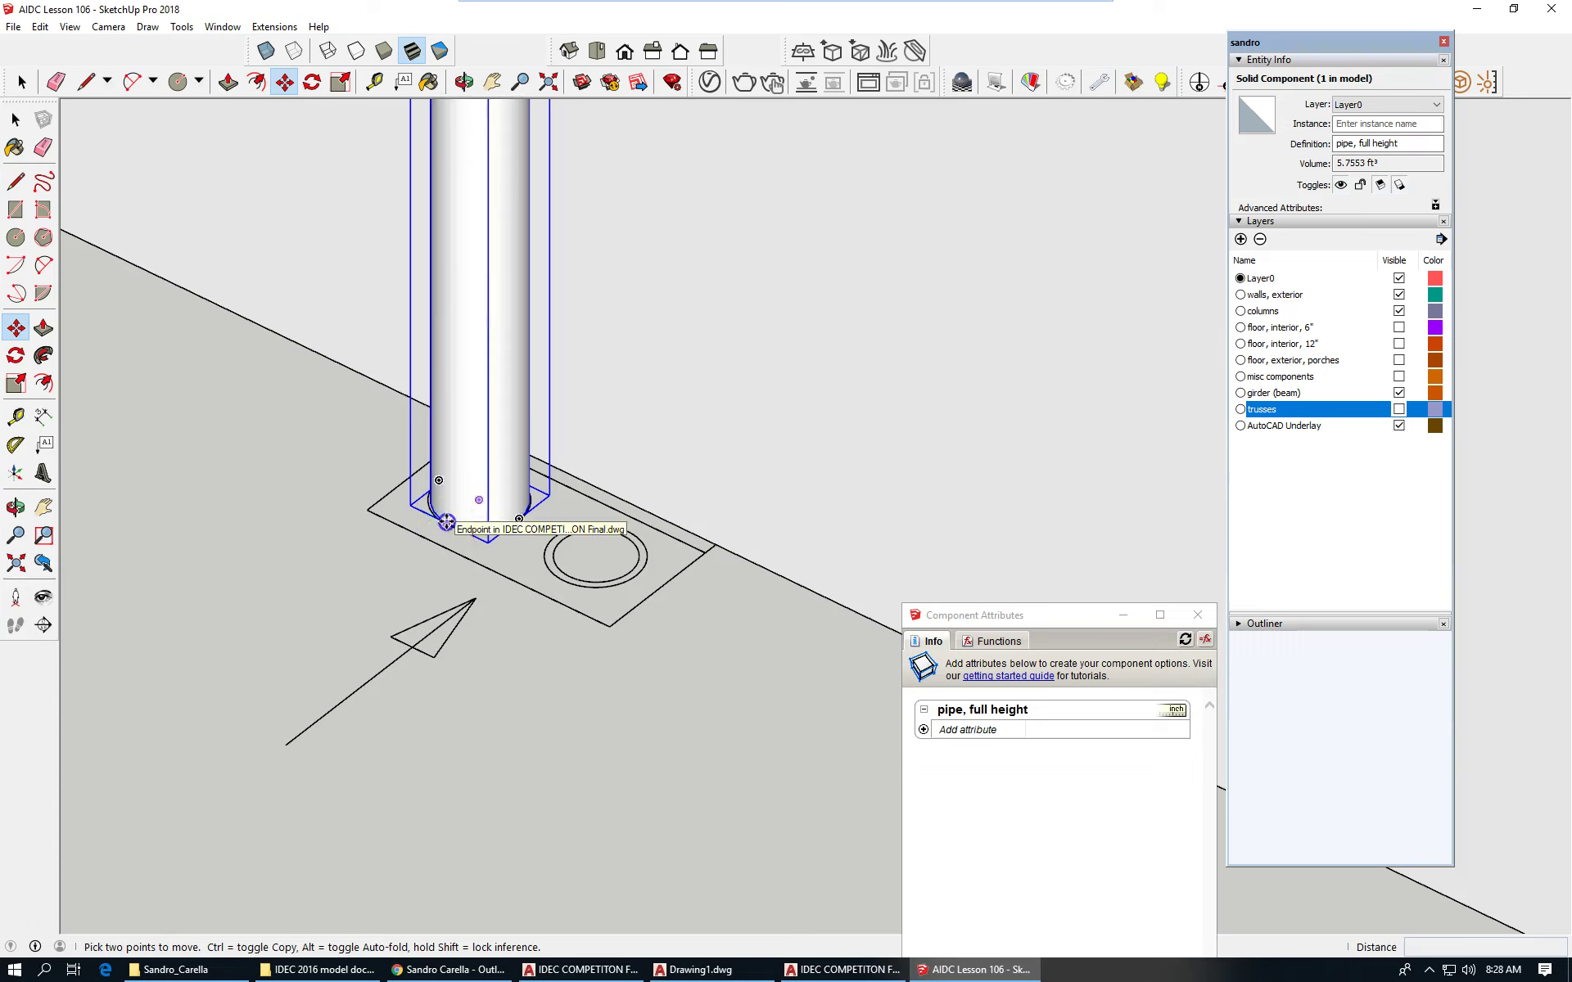
left_click(440, 524)
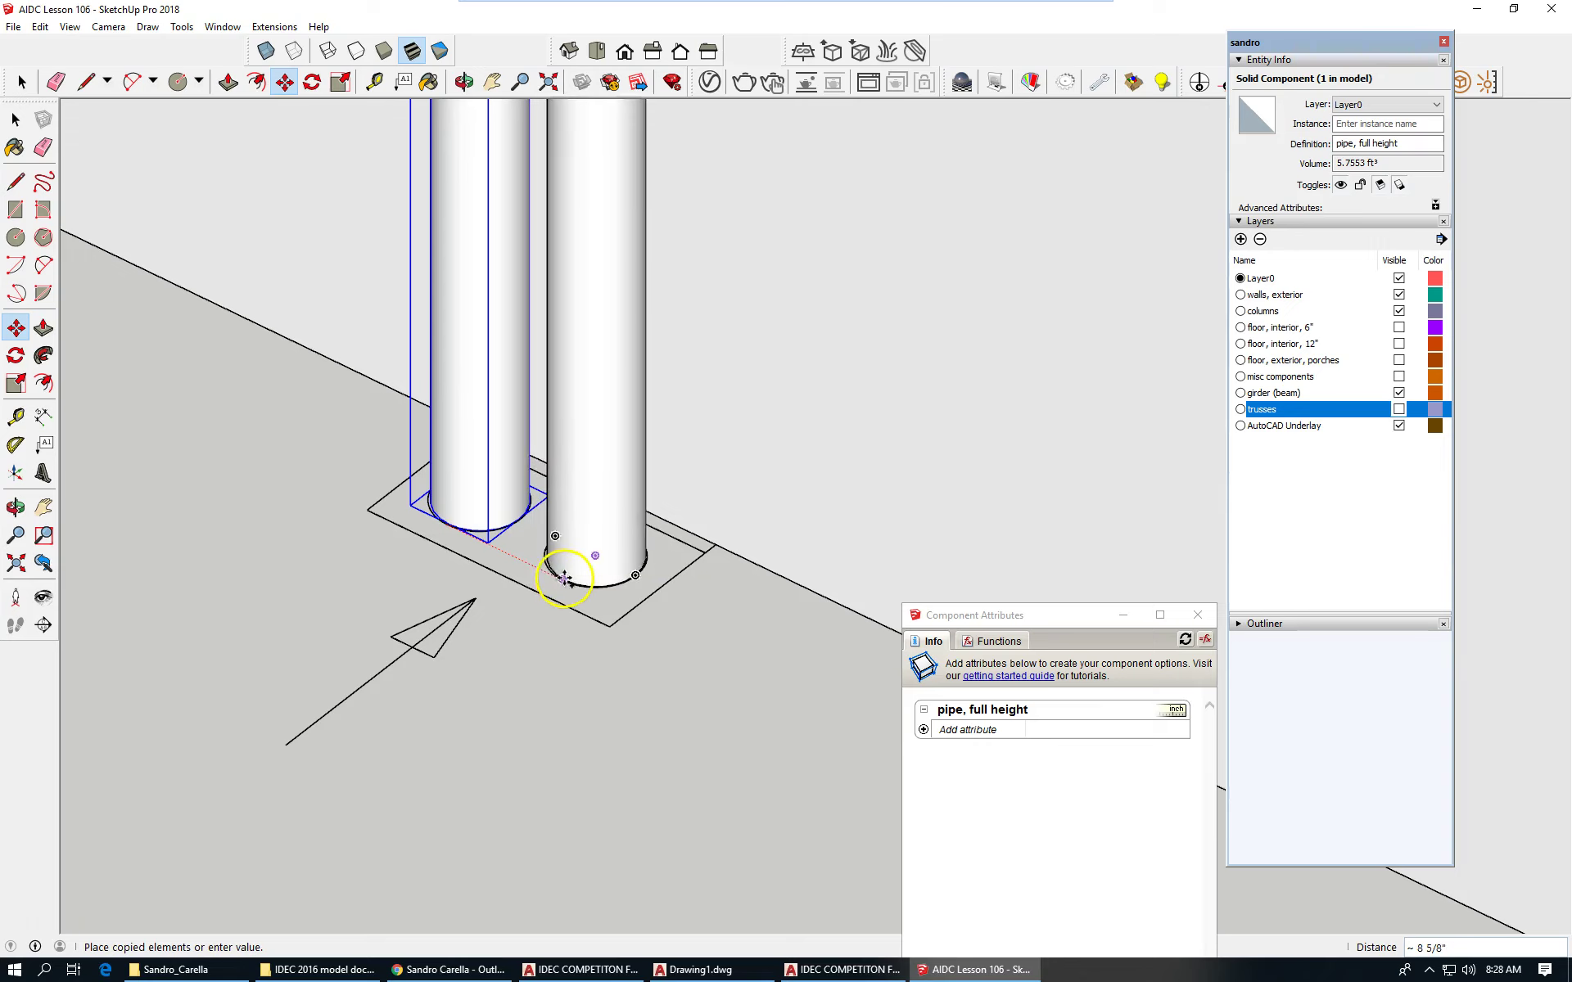
left_click(562, 579)
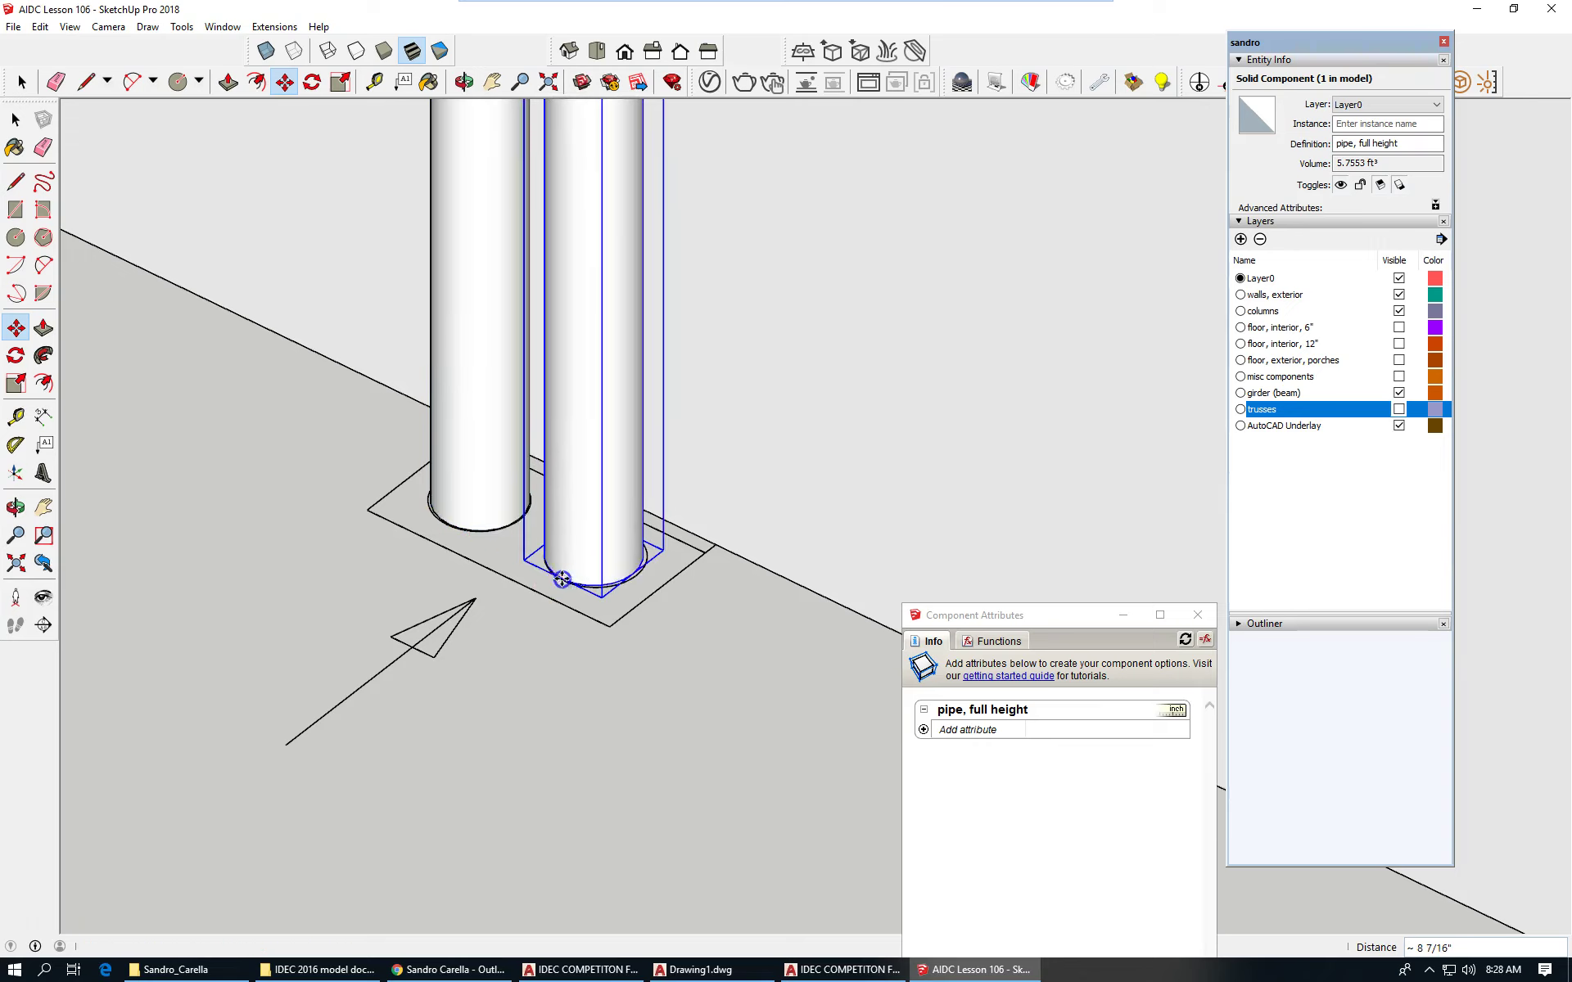
scroll(746, 554, "down", 3)
scroll(404, 500, "down", 5)
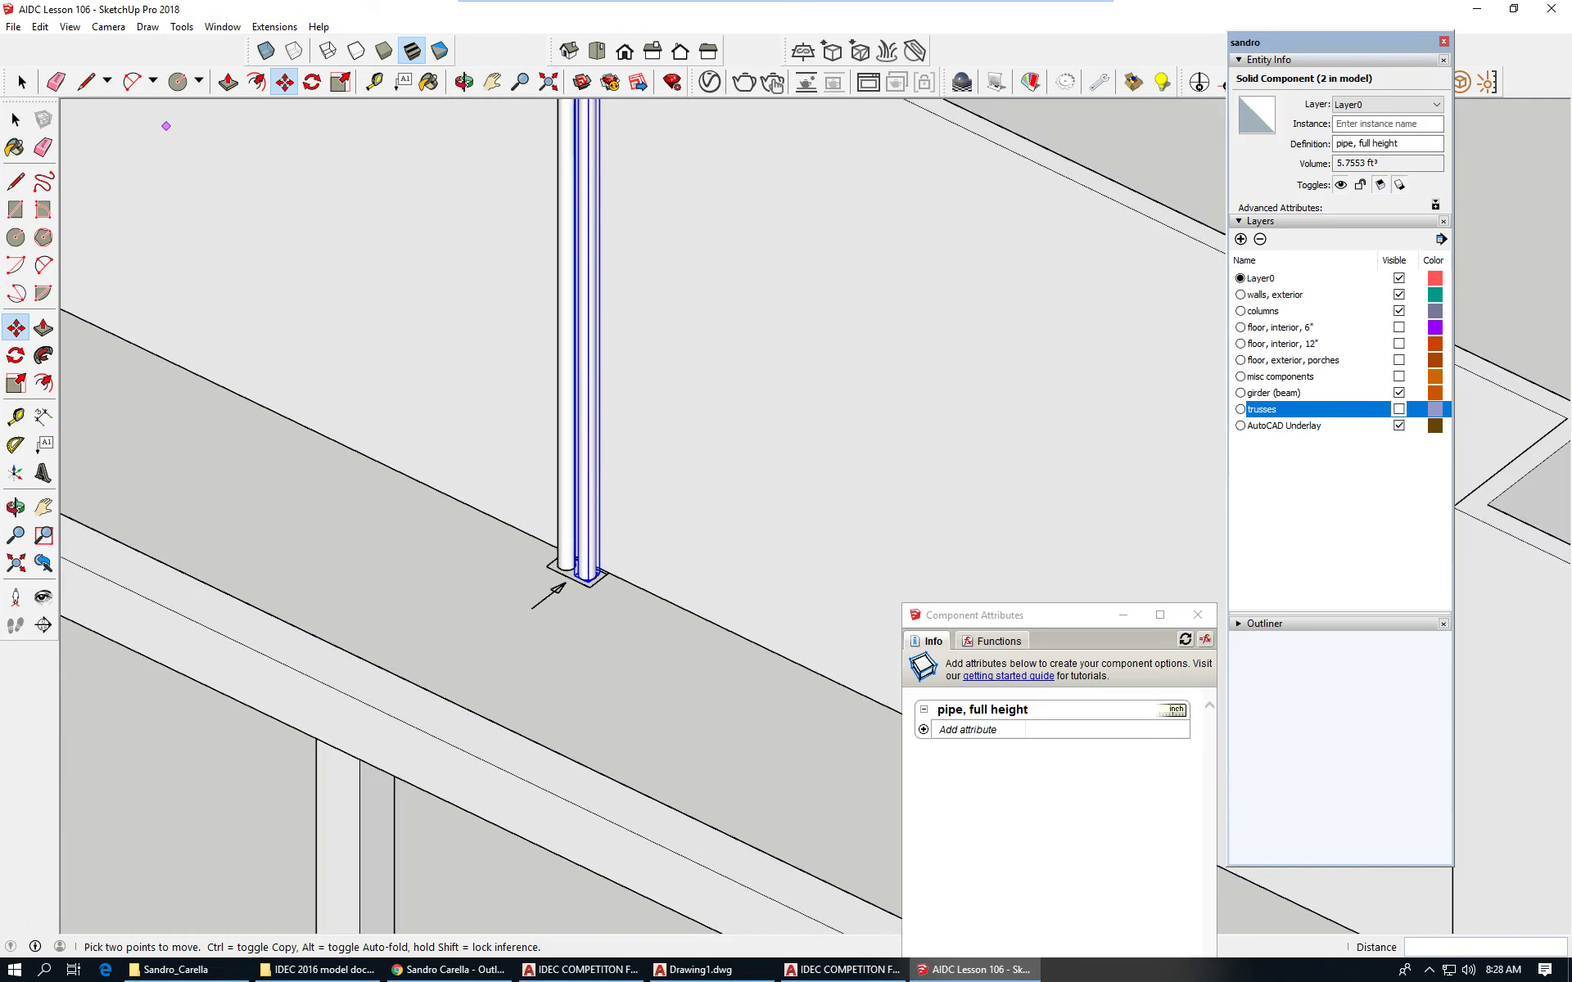
key("space")
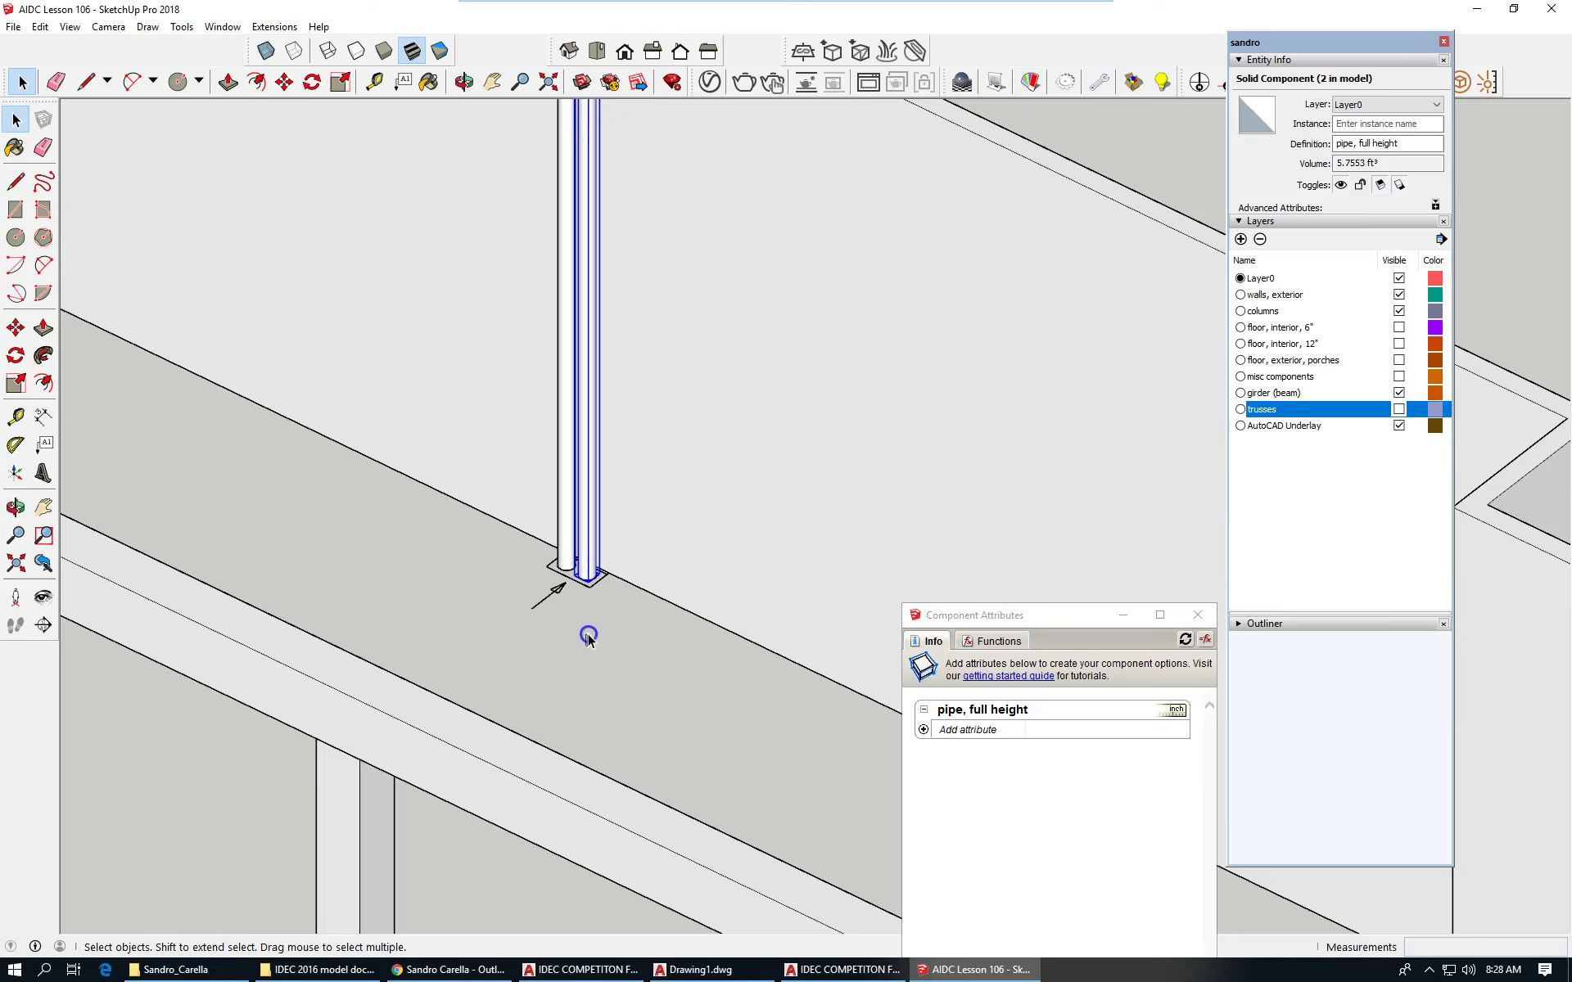
left_click(586, 635)
scroll(589, 581, "up", 3)
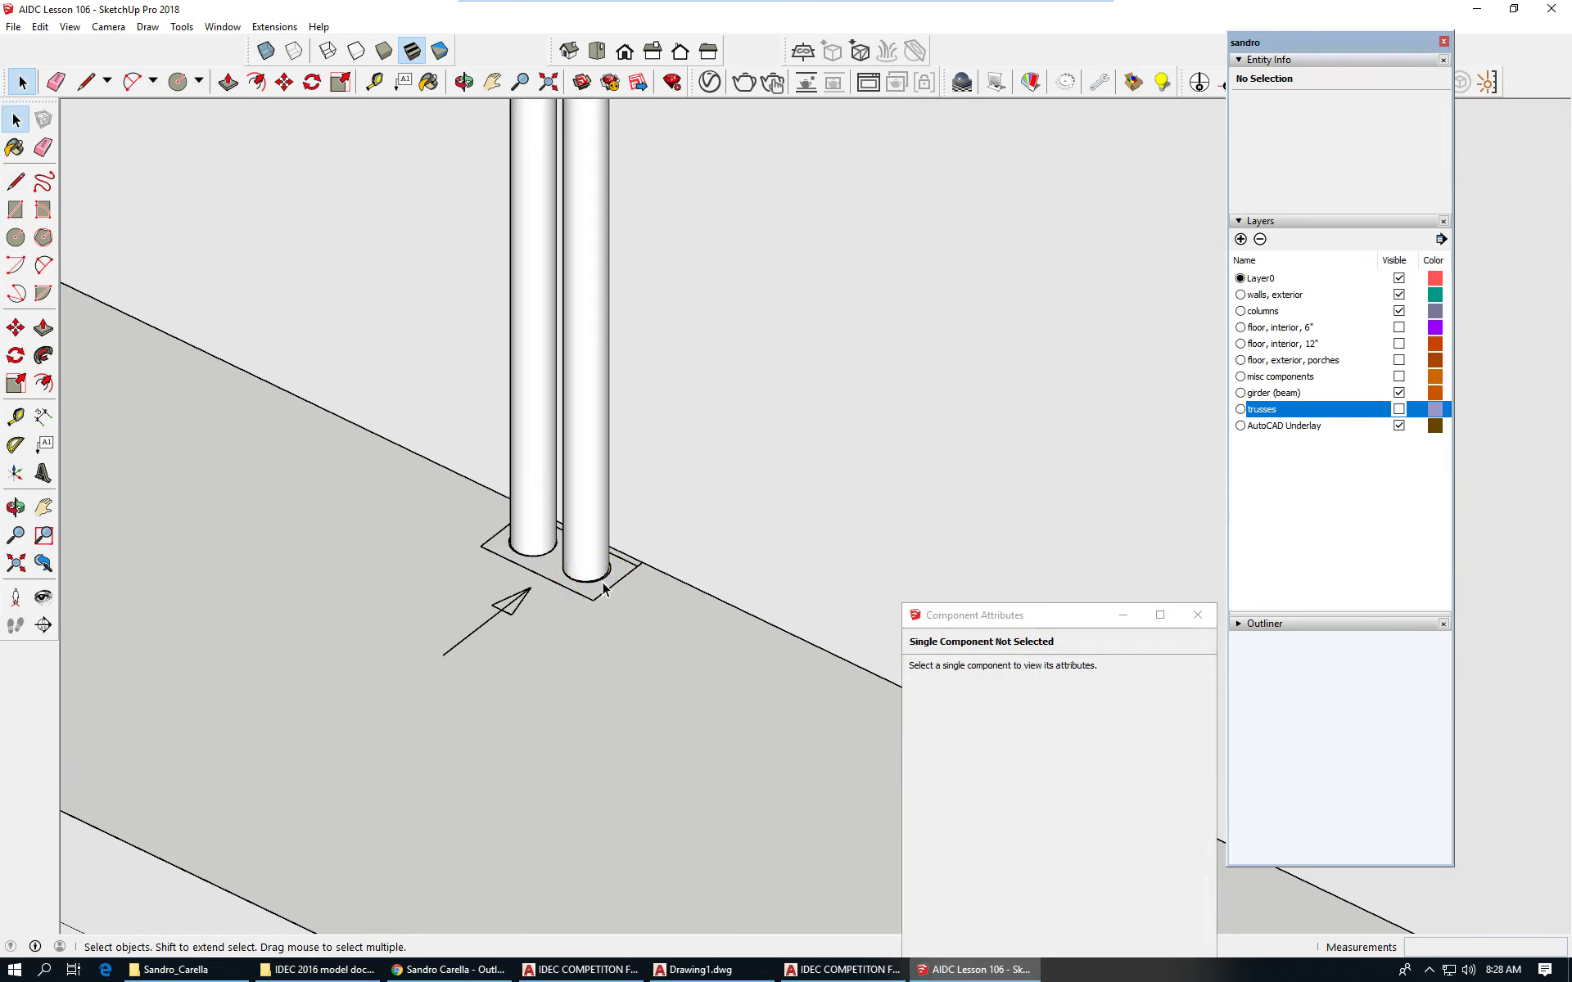
scroll(308, 375, "down", 3)
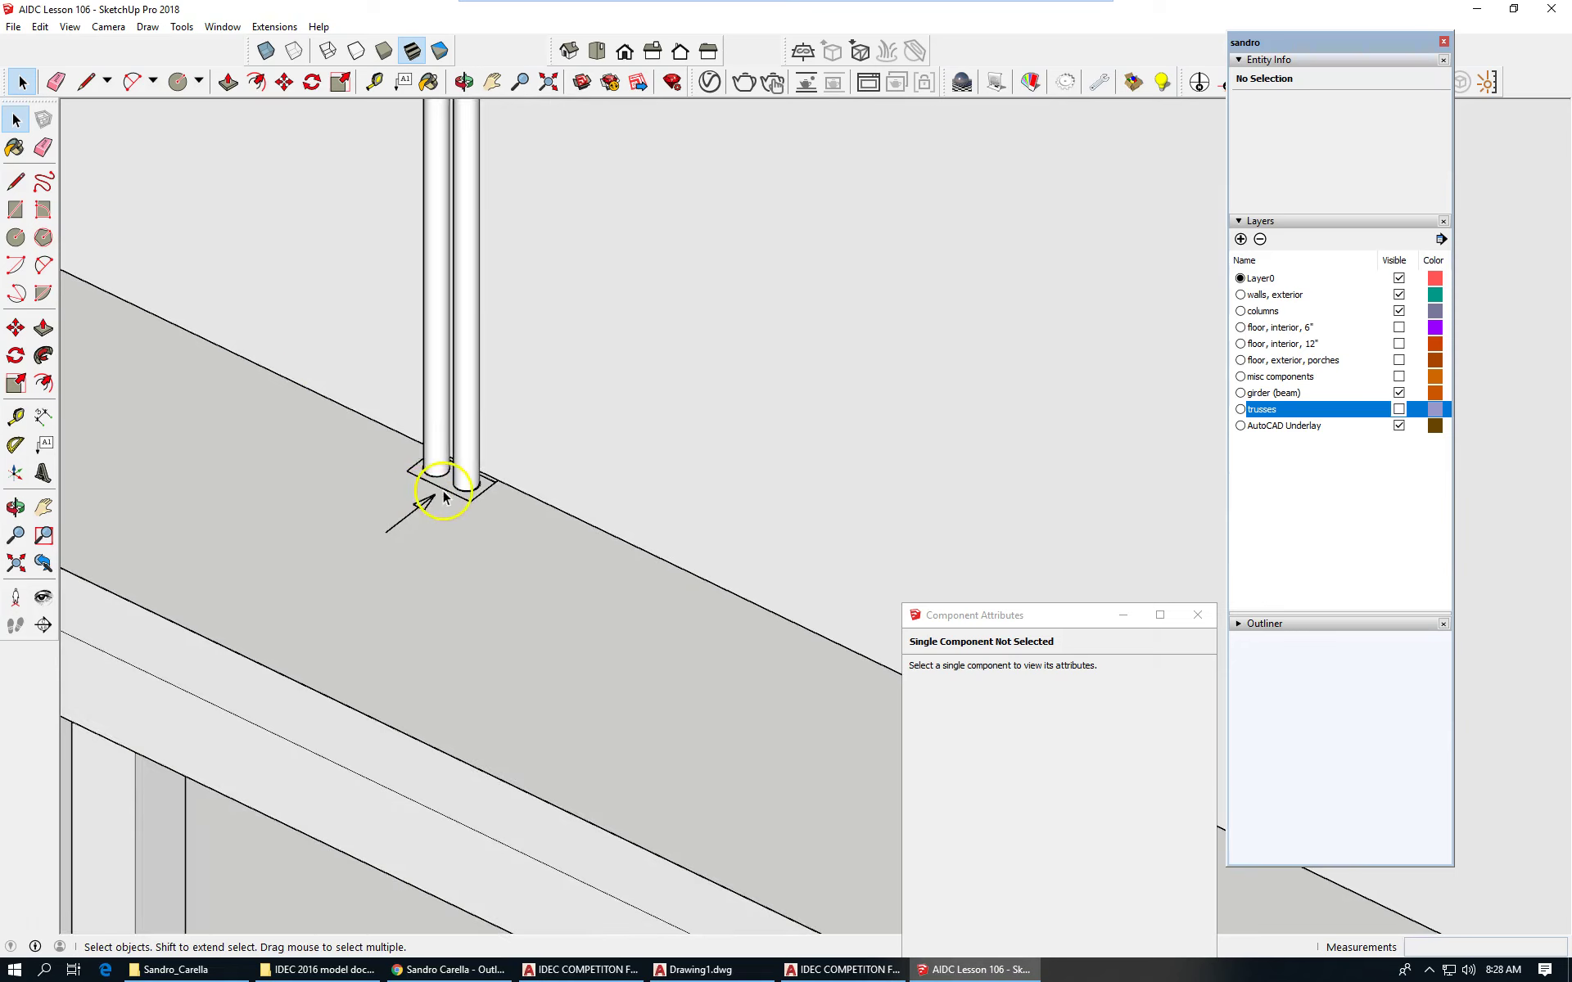
scroll(490, 455, "down", 1)
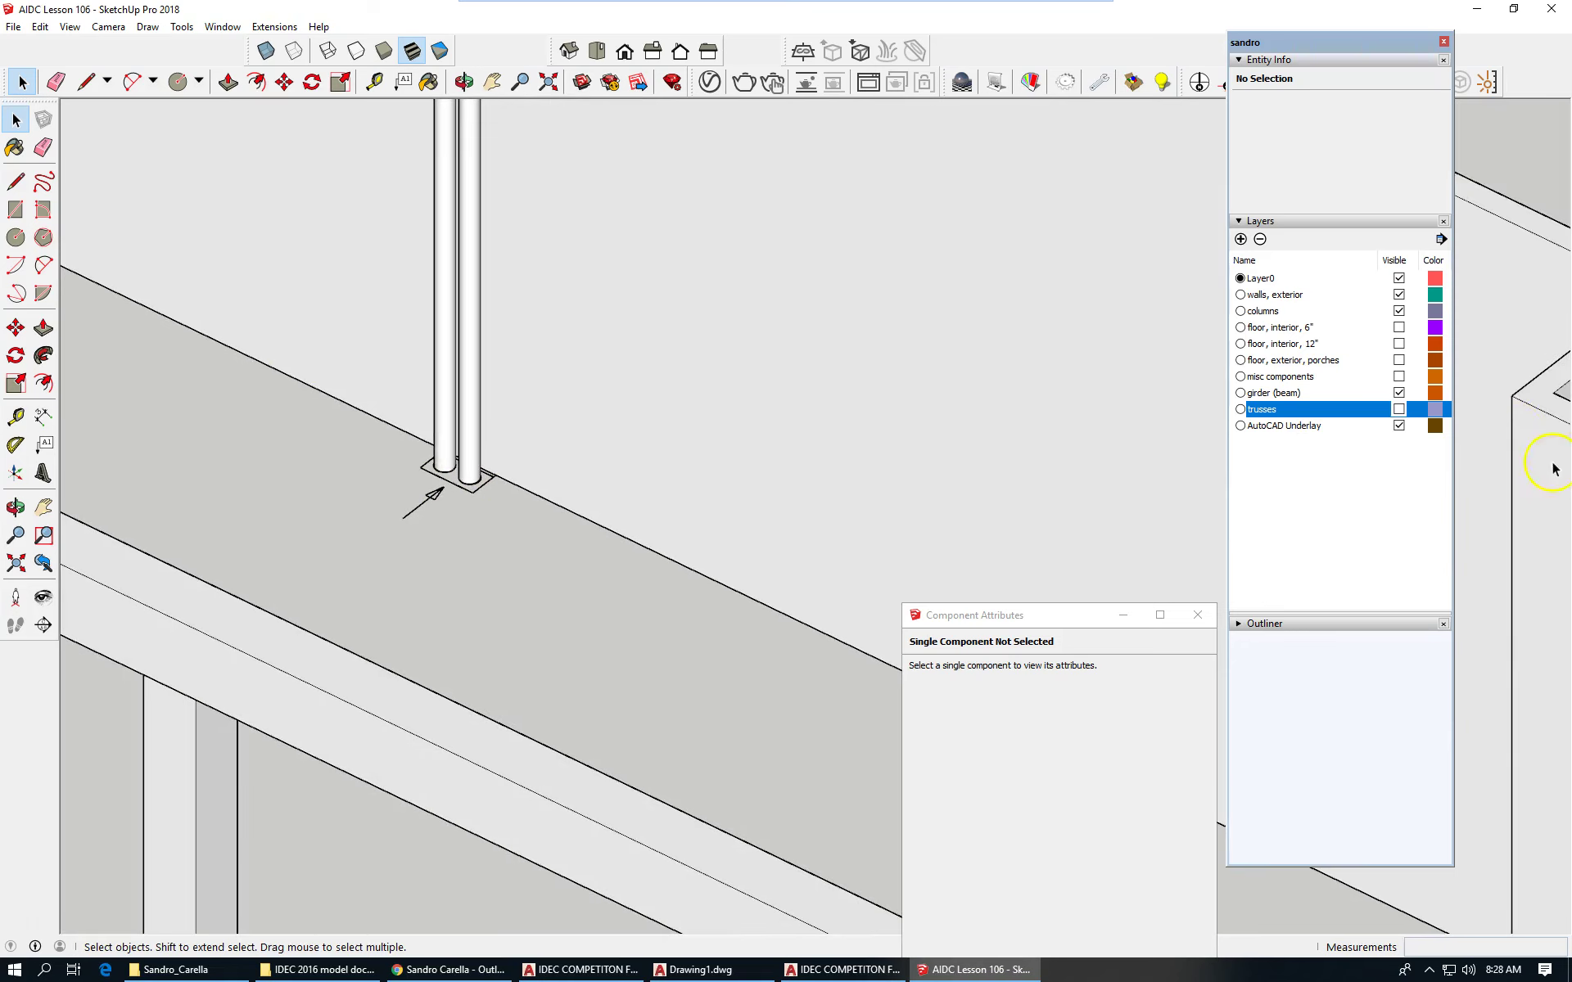
Step: Hide the 'walls, exterior' layer and draw the missing edge that closes the chase rectangle into a face
left_click(1399, 296)
scroll(449, 410, "up", 4)
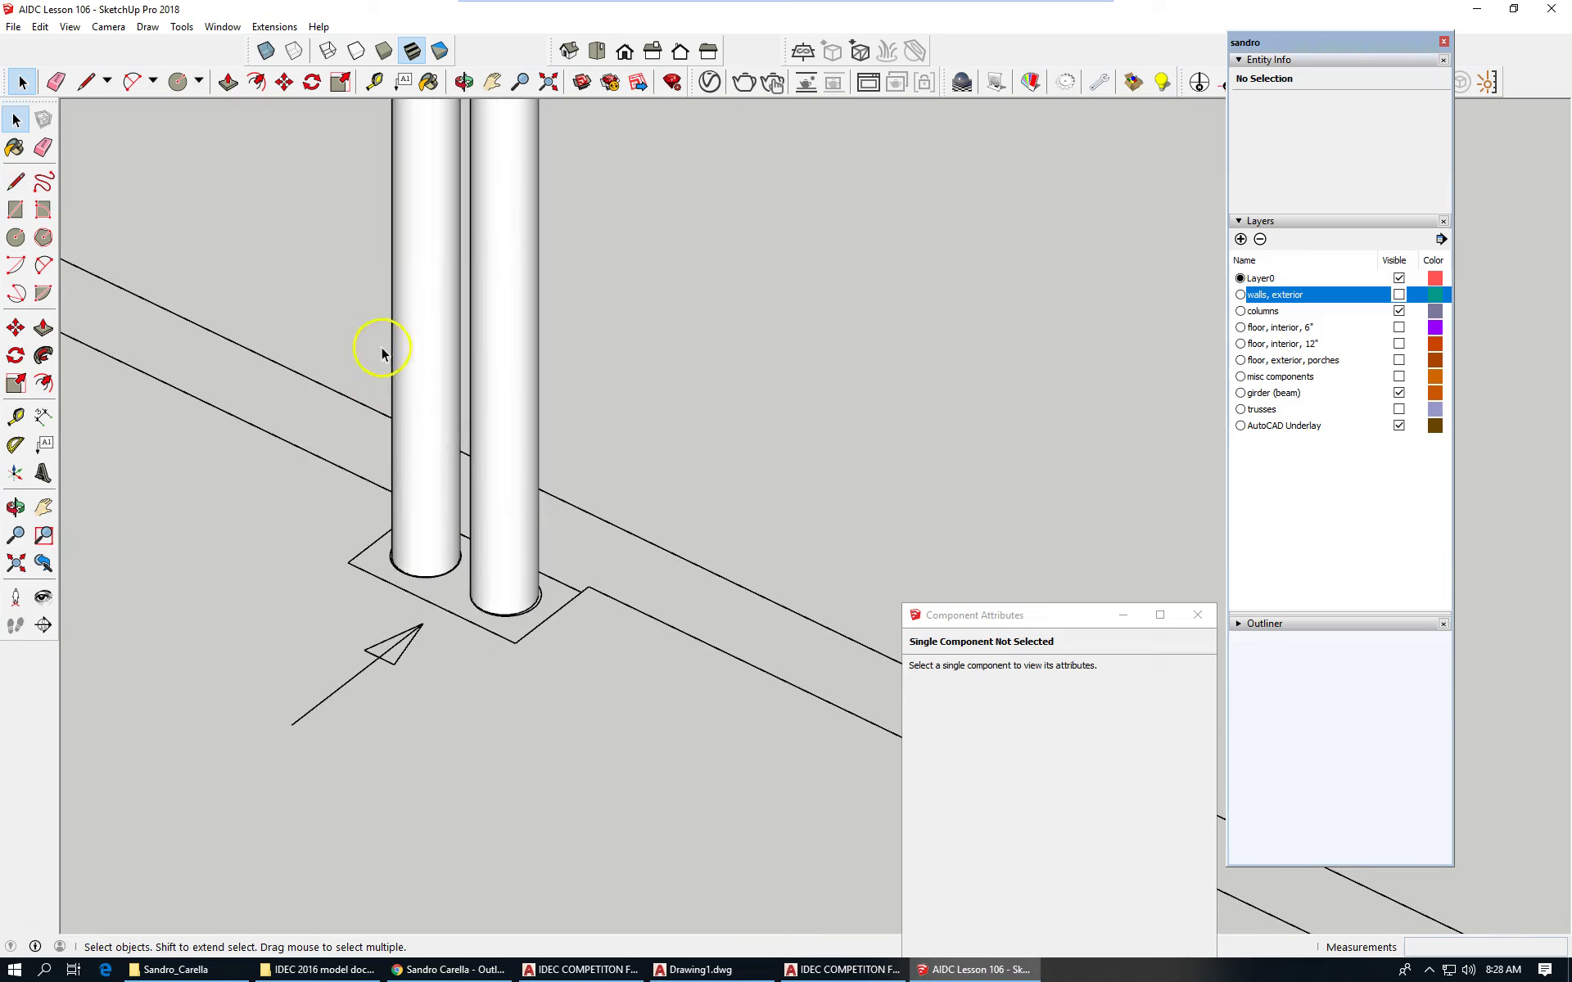
left_click(87, 82)
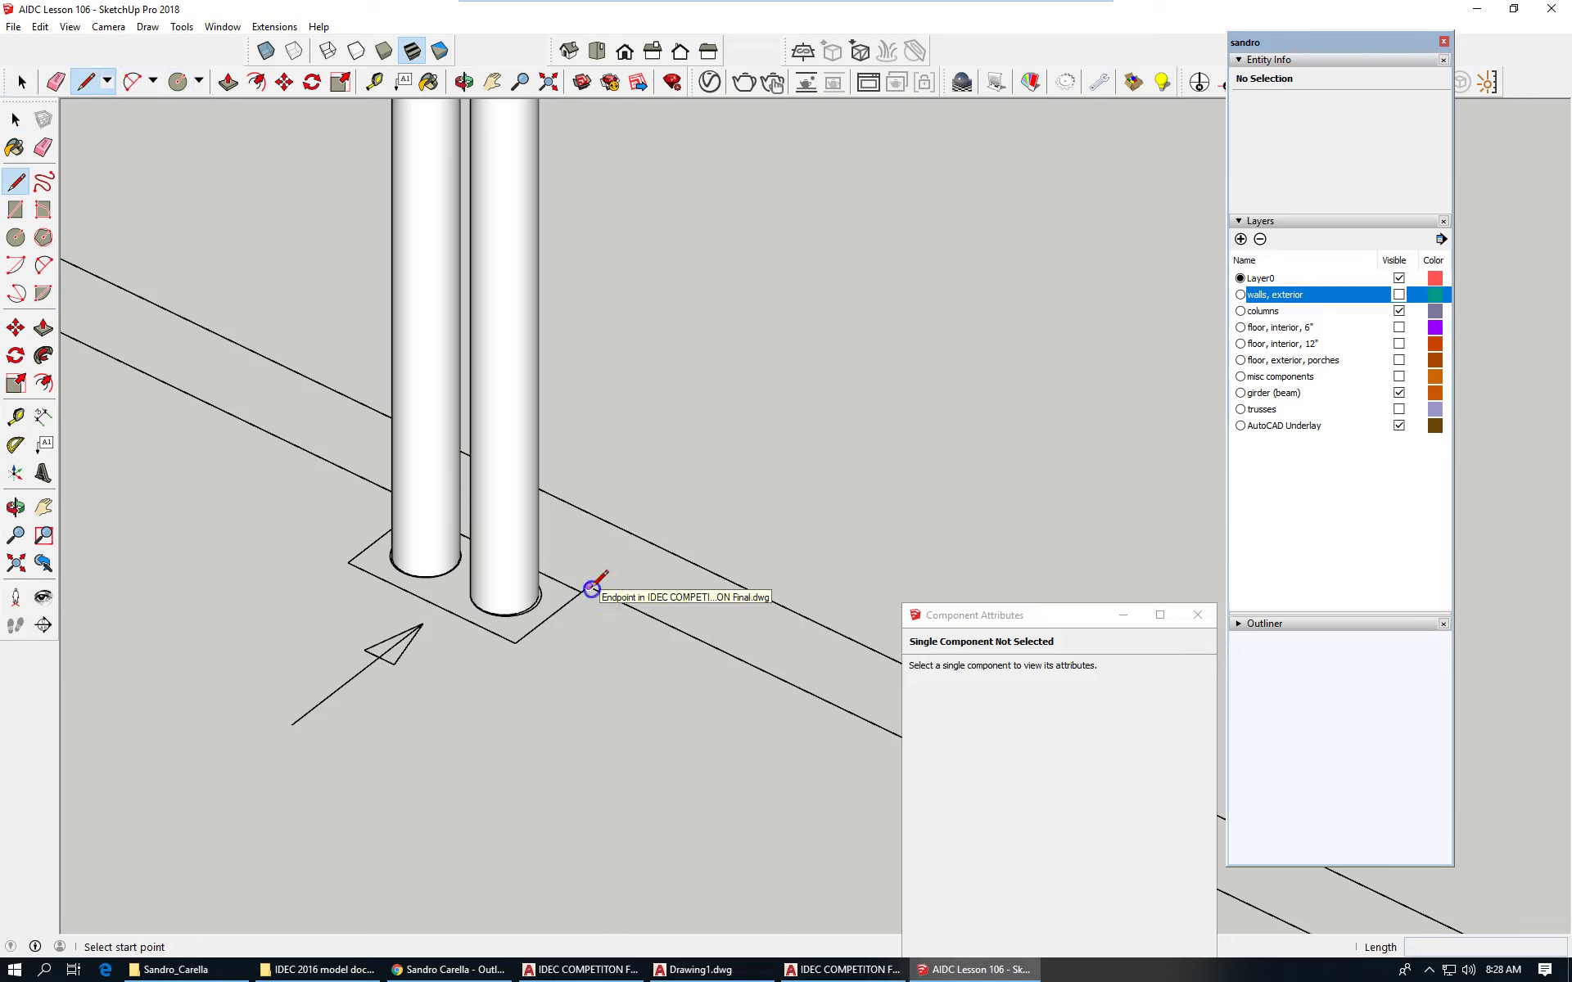
left_click_drag(591, 588, 515, 644)
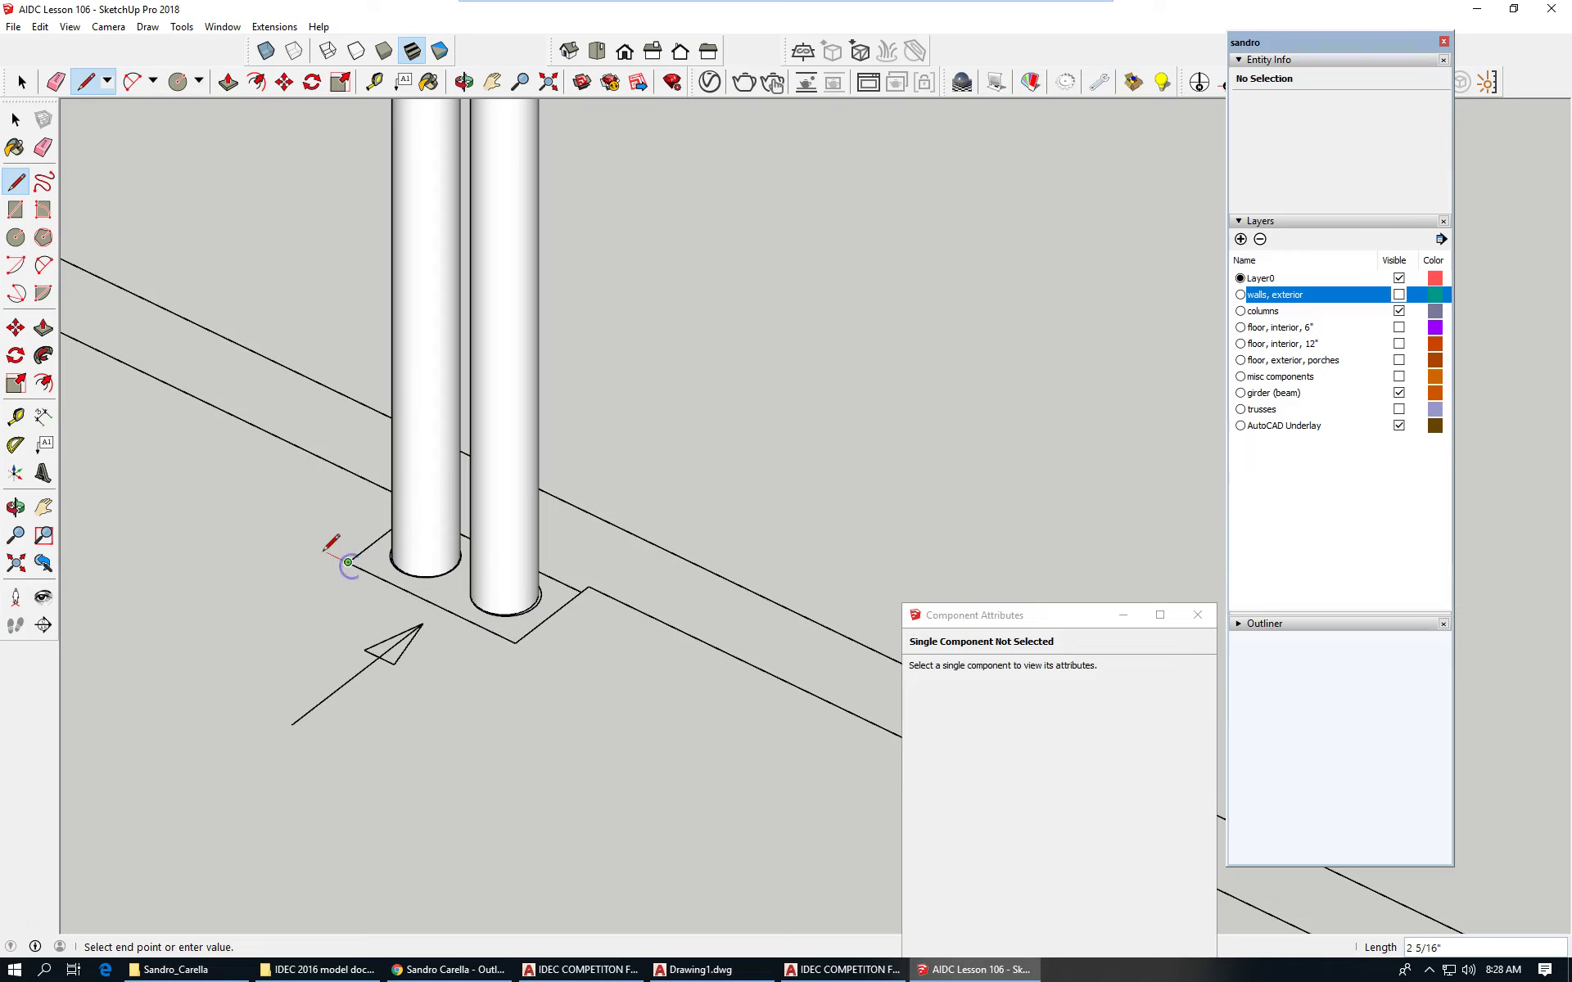
middle_click_drag(323, 532, 758, 591)
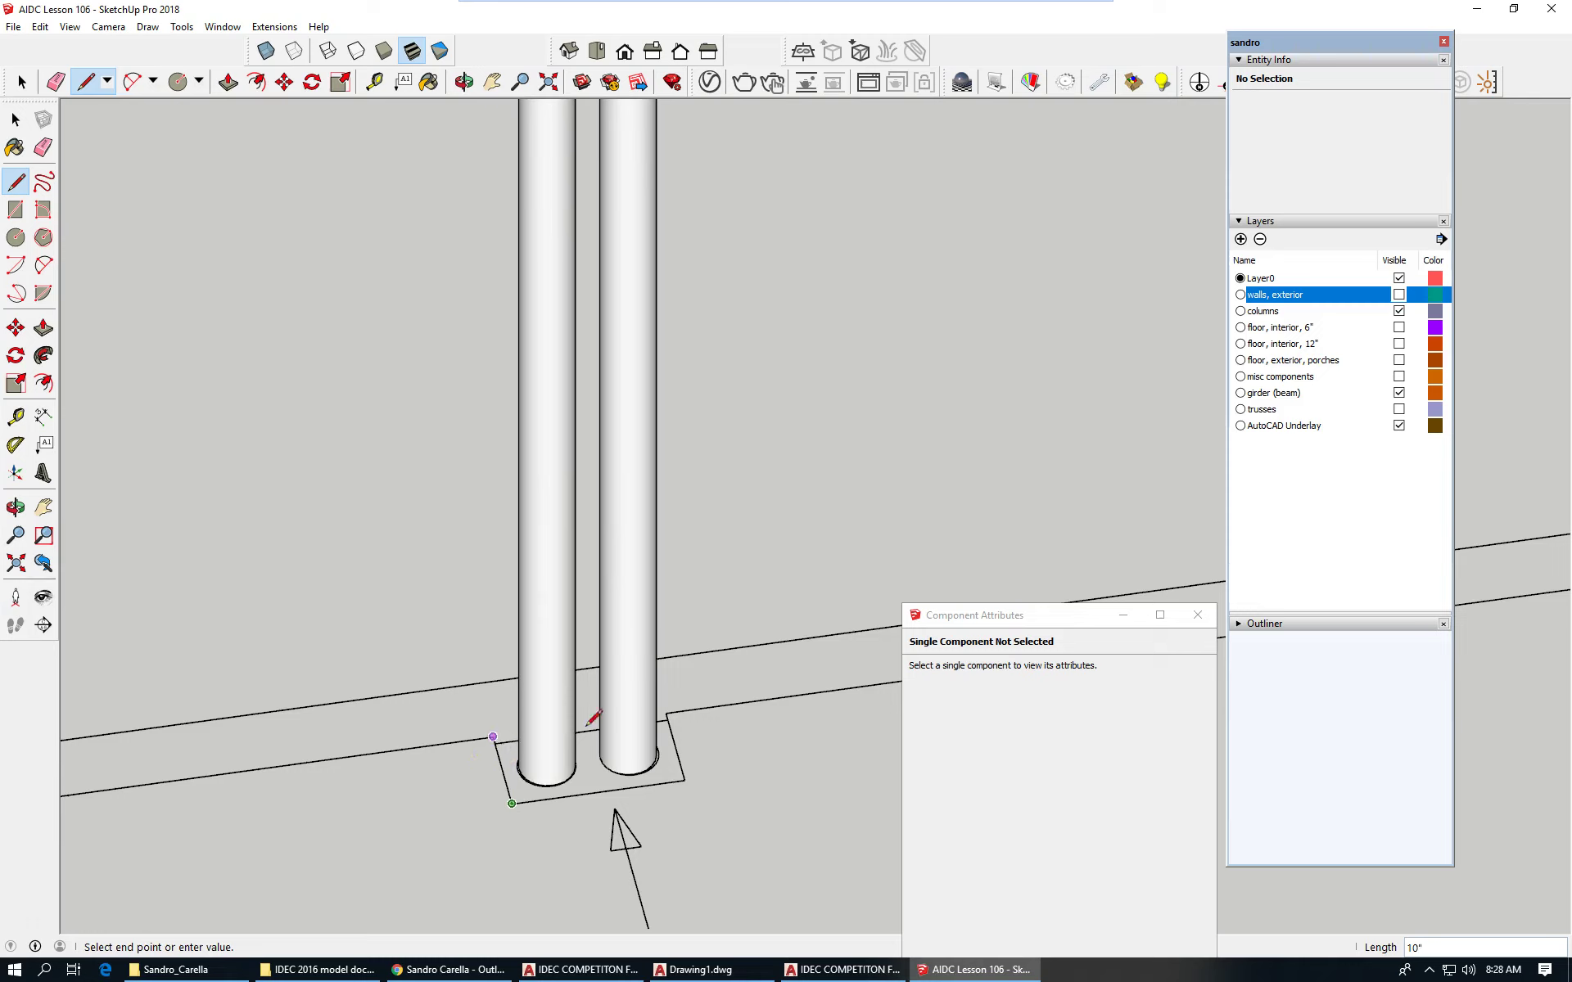
left_click(666, 713)
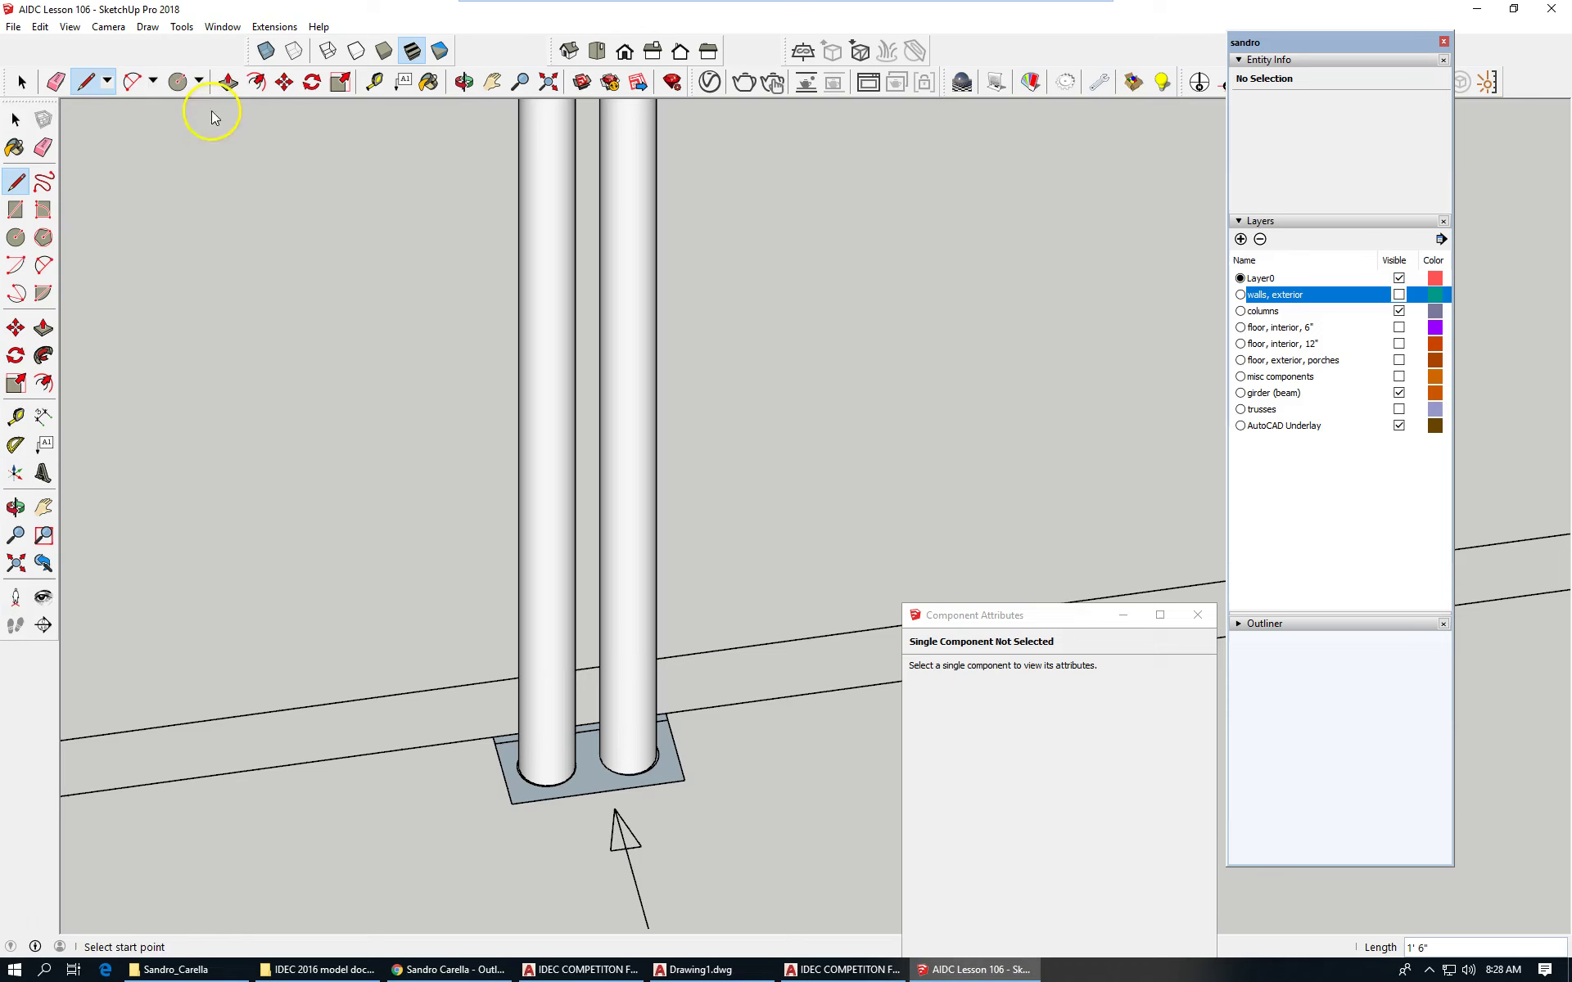
left_click(22, 81)
scroll(483, 381, "down", 3)
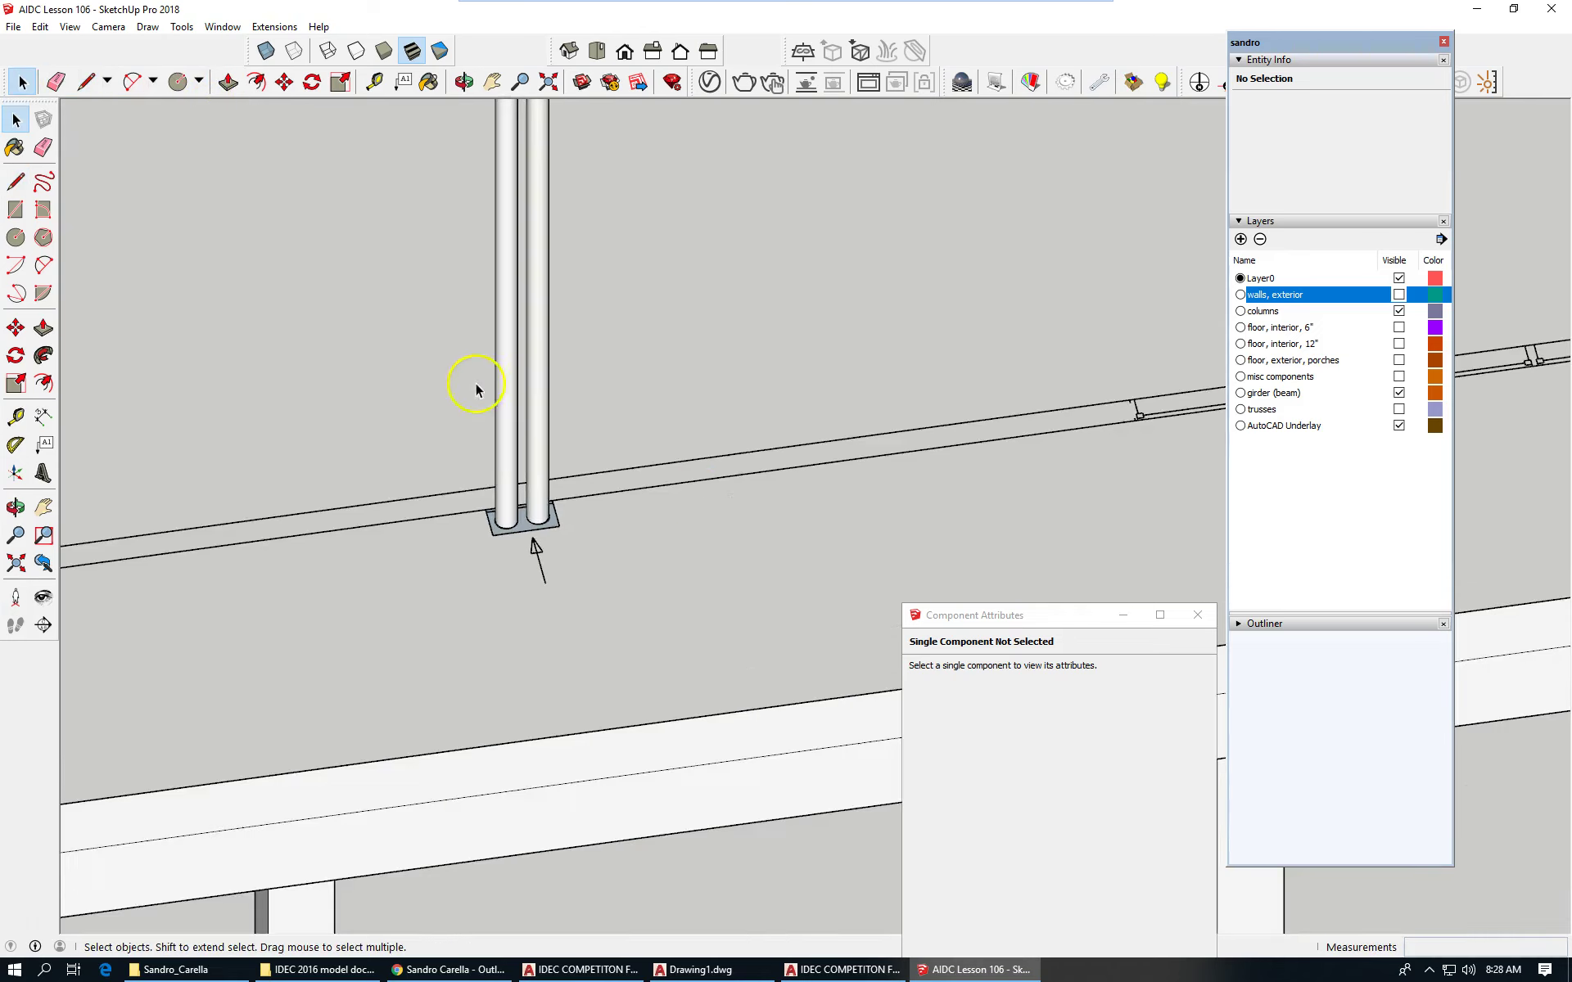
middle_click_drag(477, 389, 334, 544)
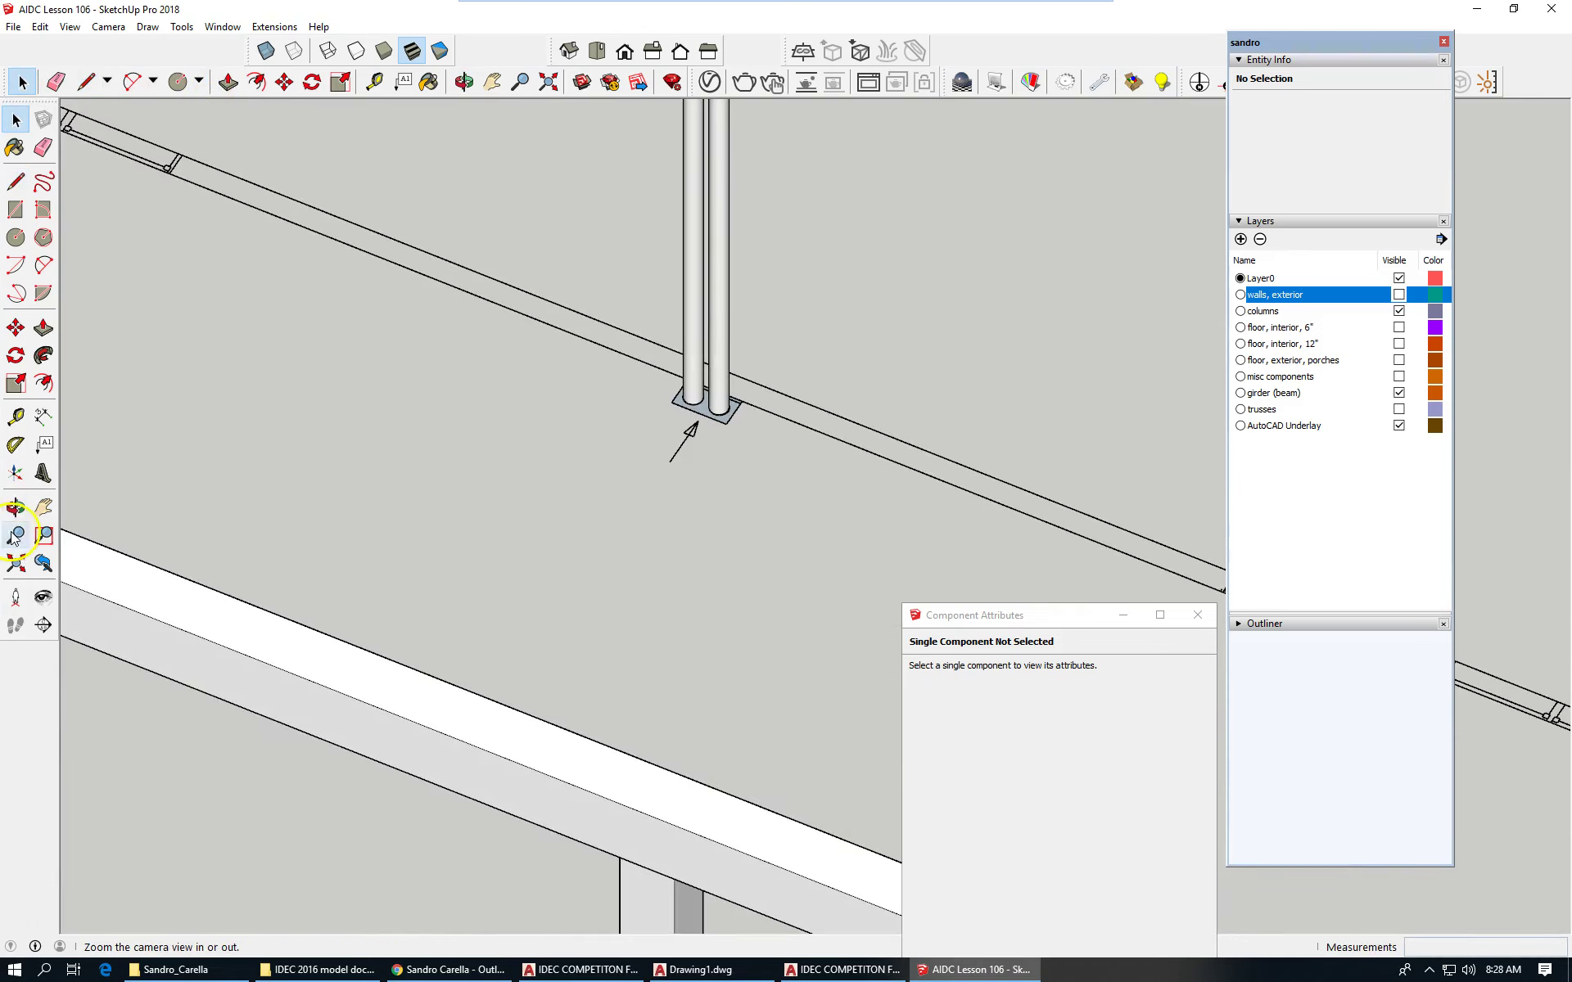
scroll(873, 428, "up", 5)
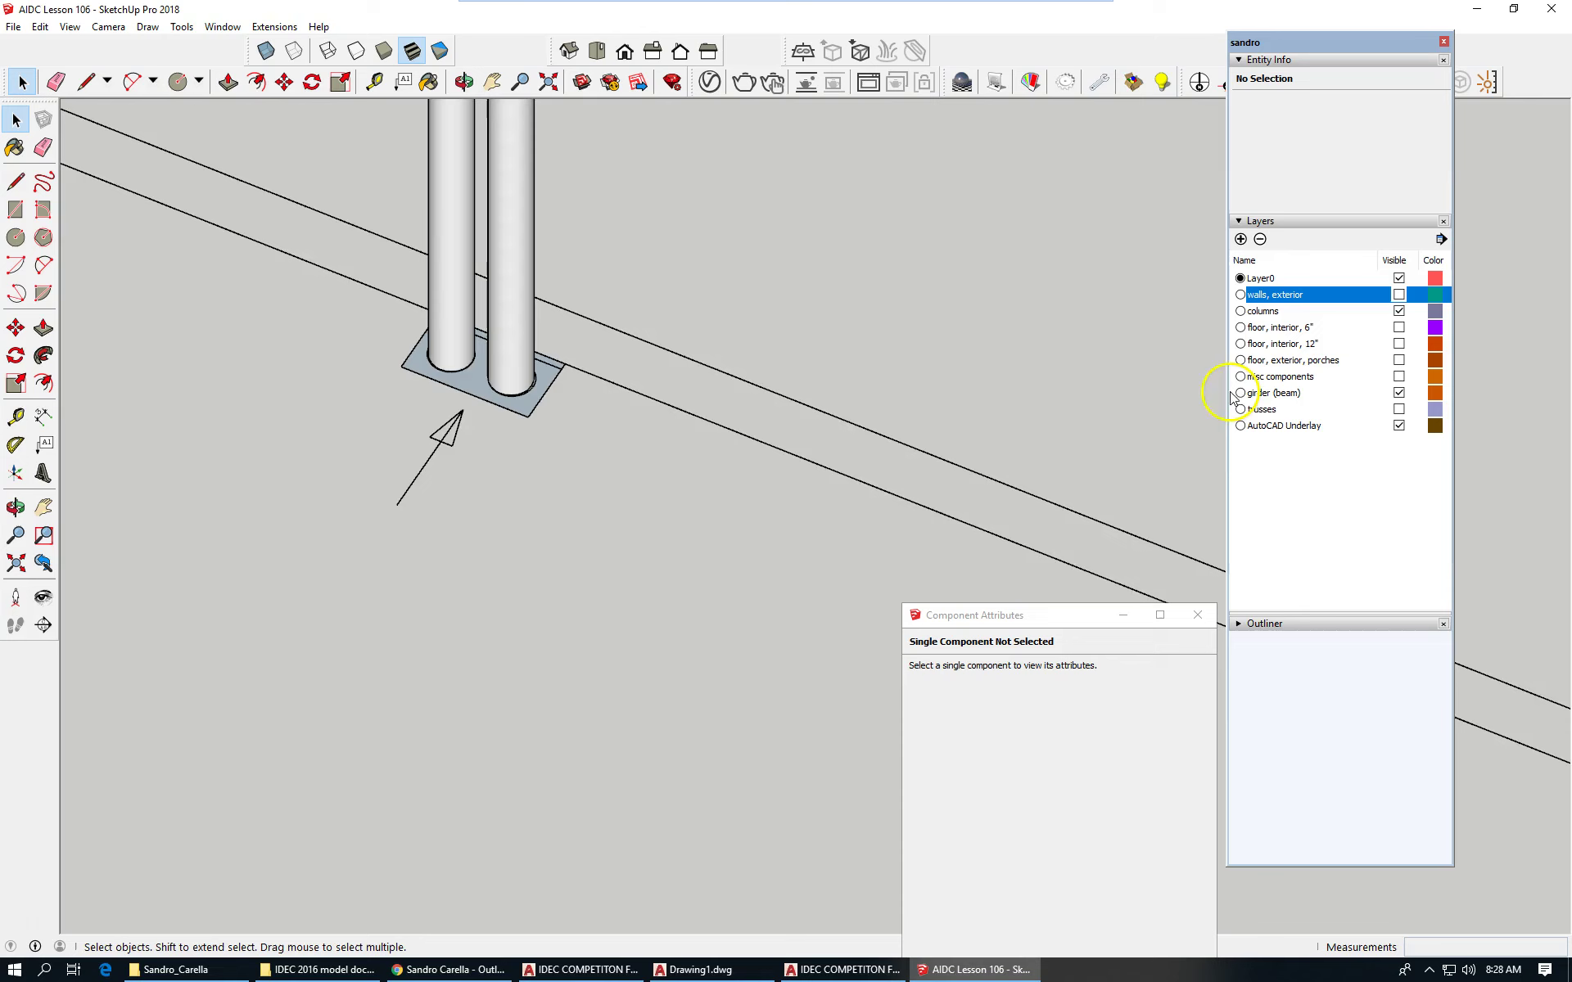
Step: Turn on X-ray and select the 1.25 ft² base face beneath both pipes
scroll(491, 361, "up", 3)
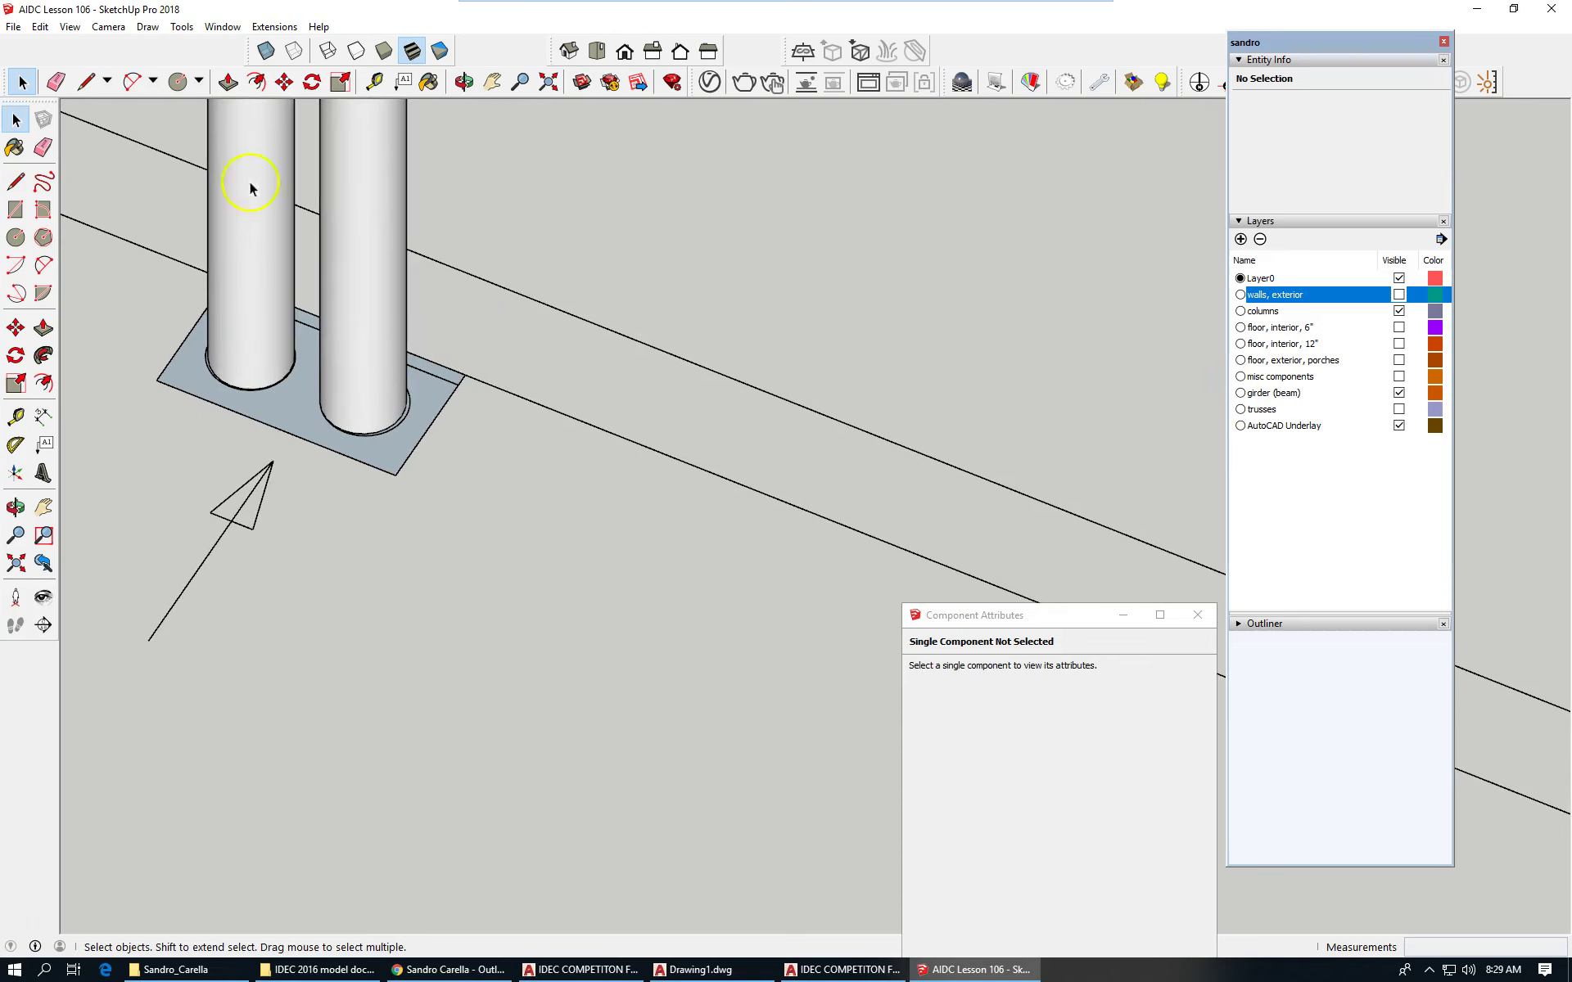
left_click(266, 50)
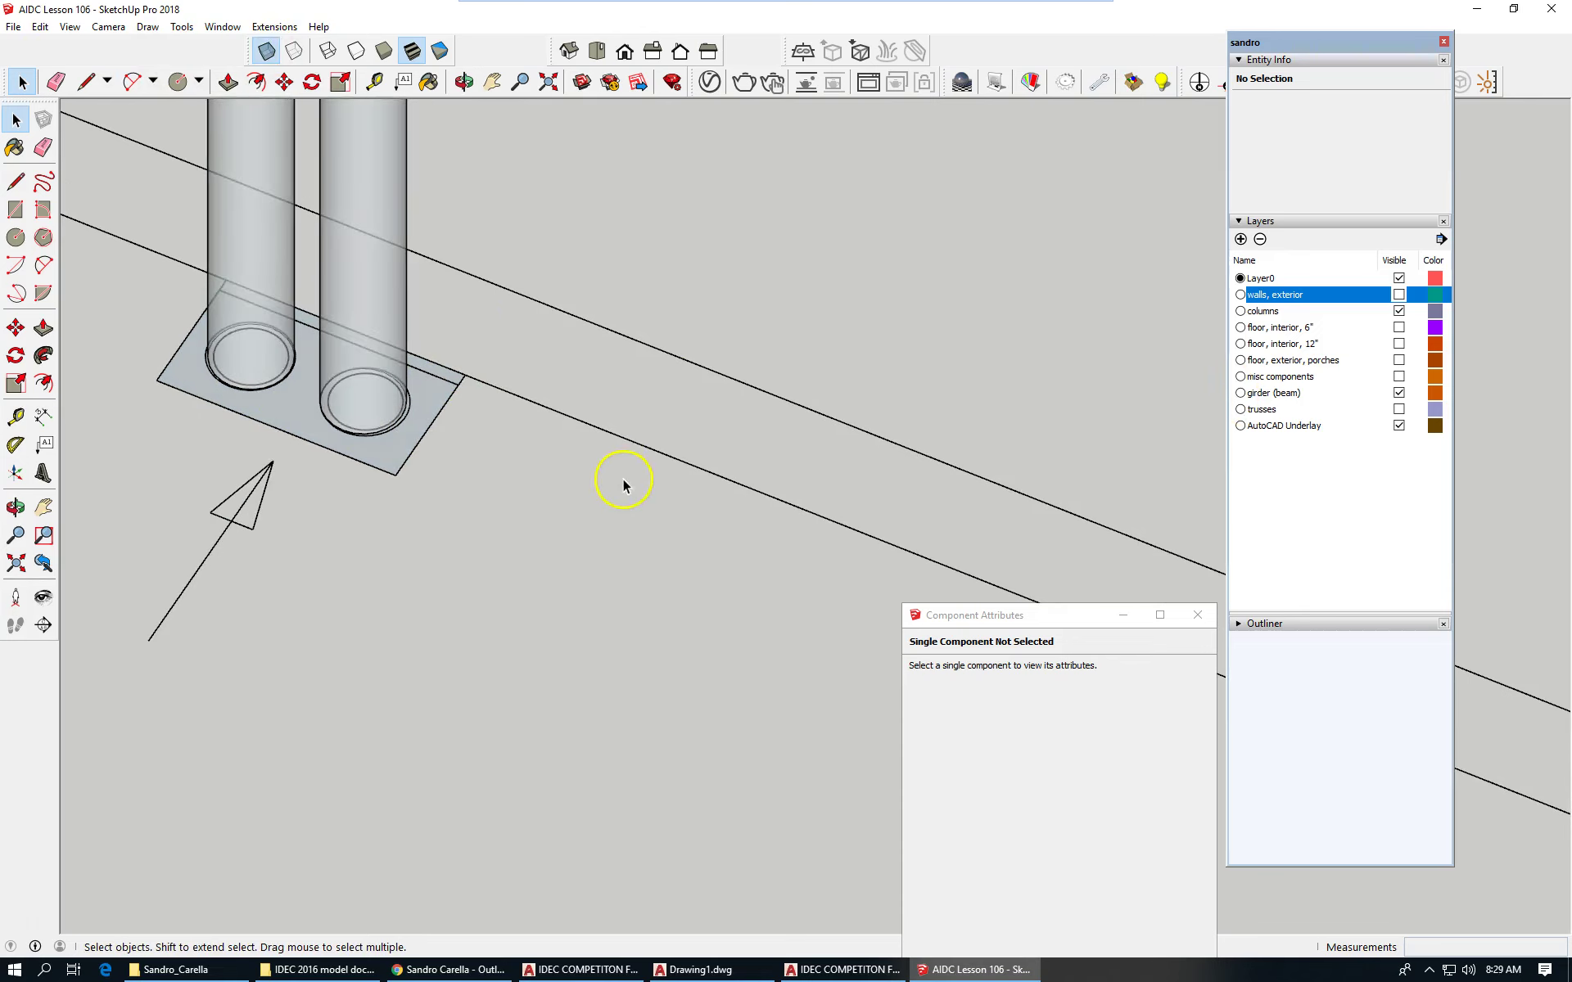
scroll(634, 474, "down", 2)
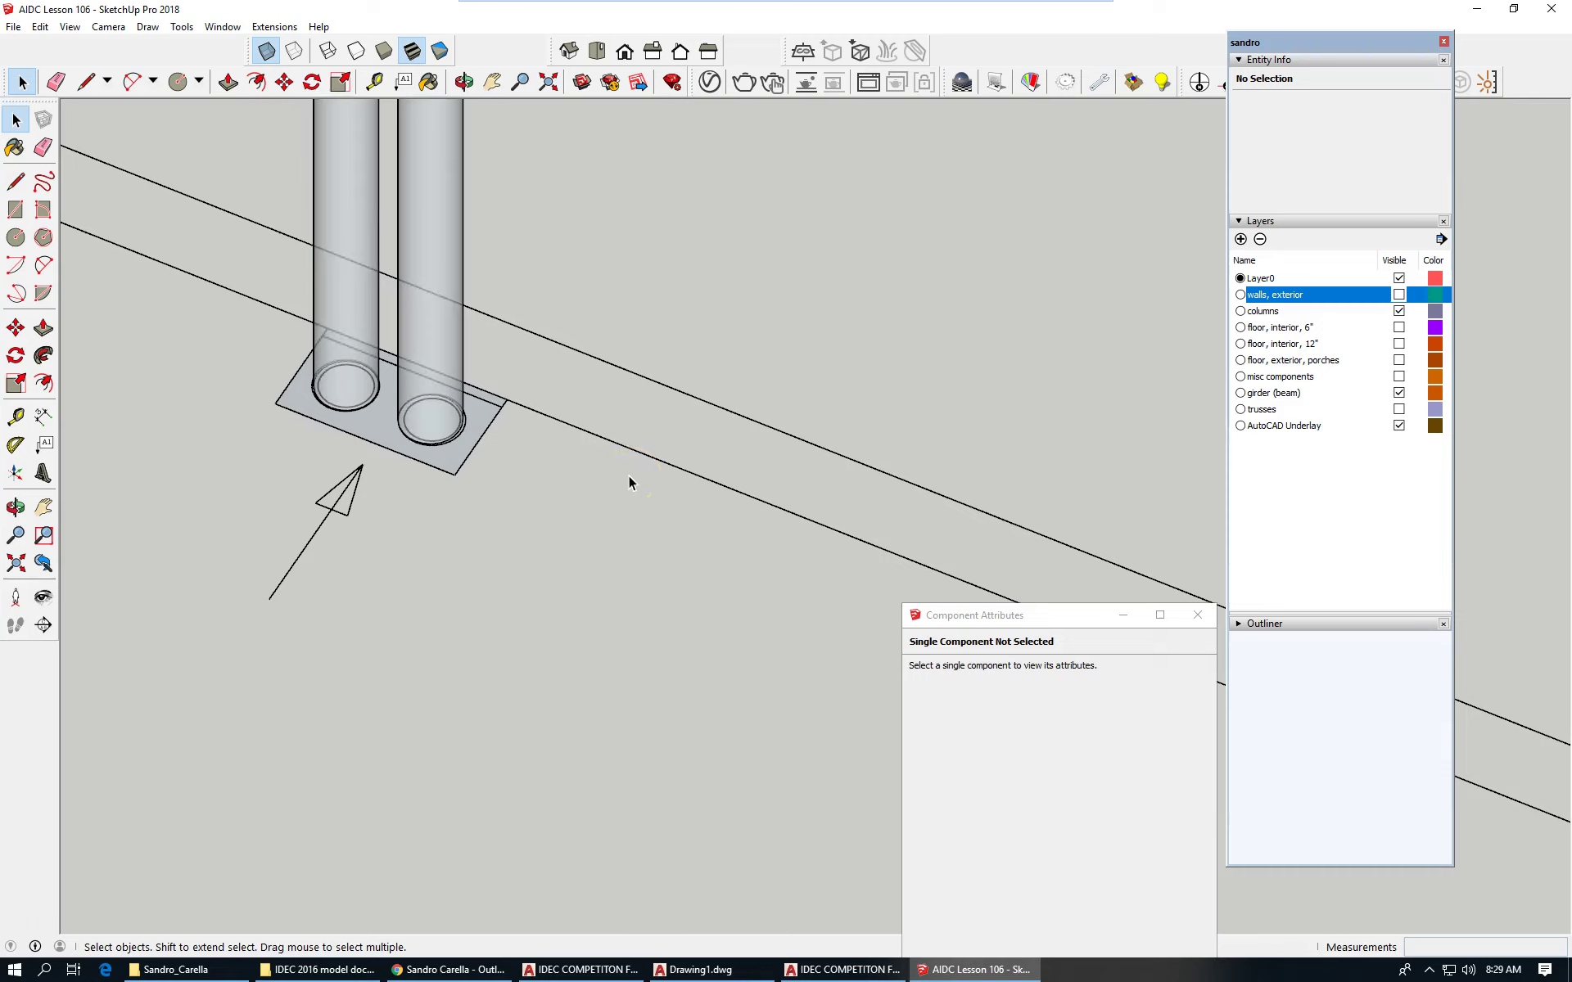
left_click(451, 464)
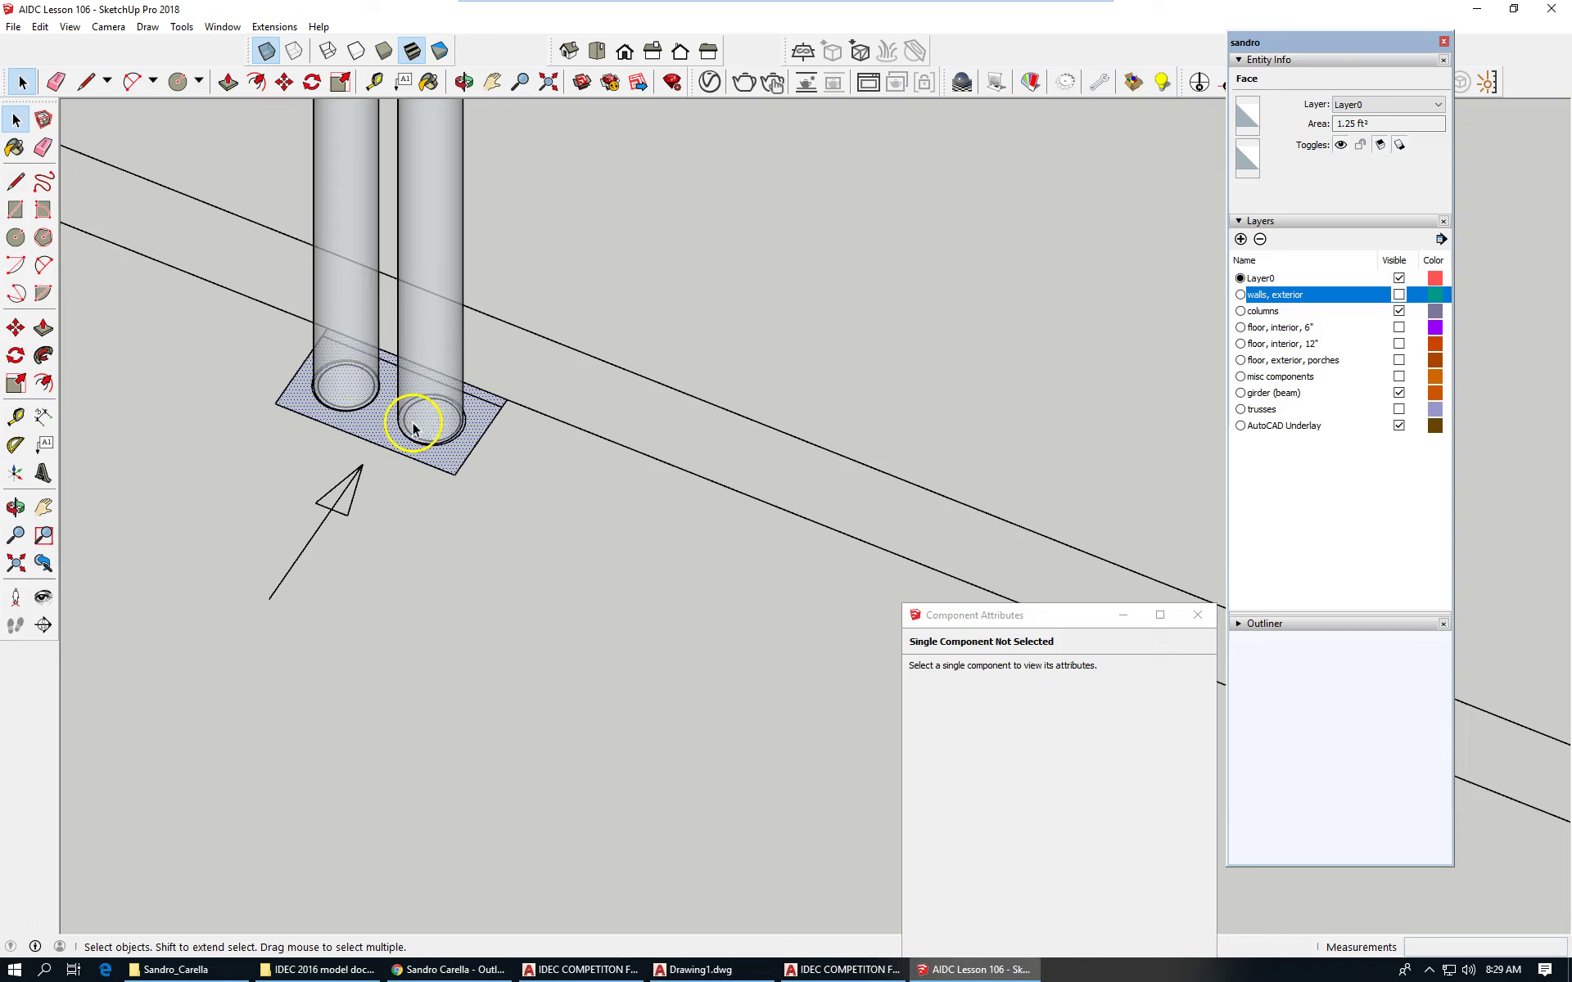
scroll(493, 445, "up", 2)
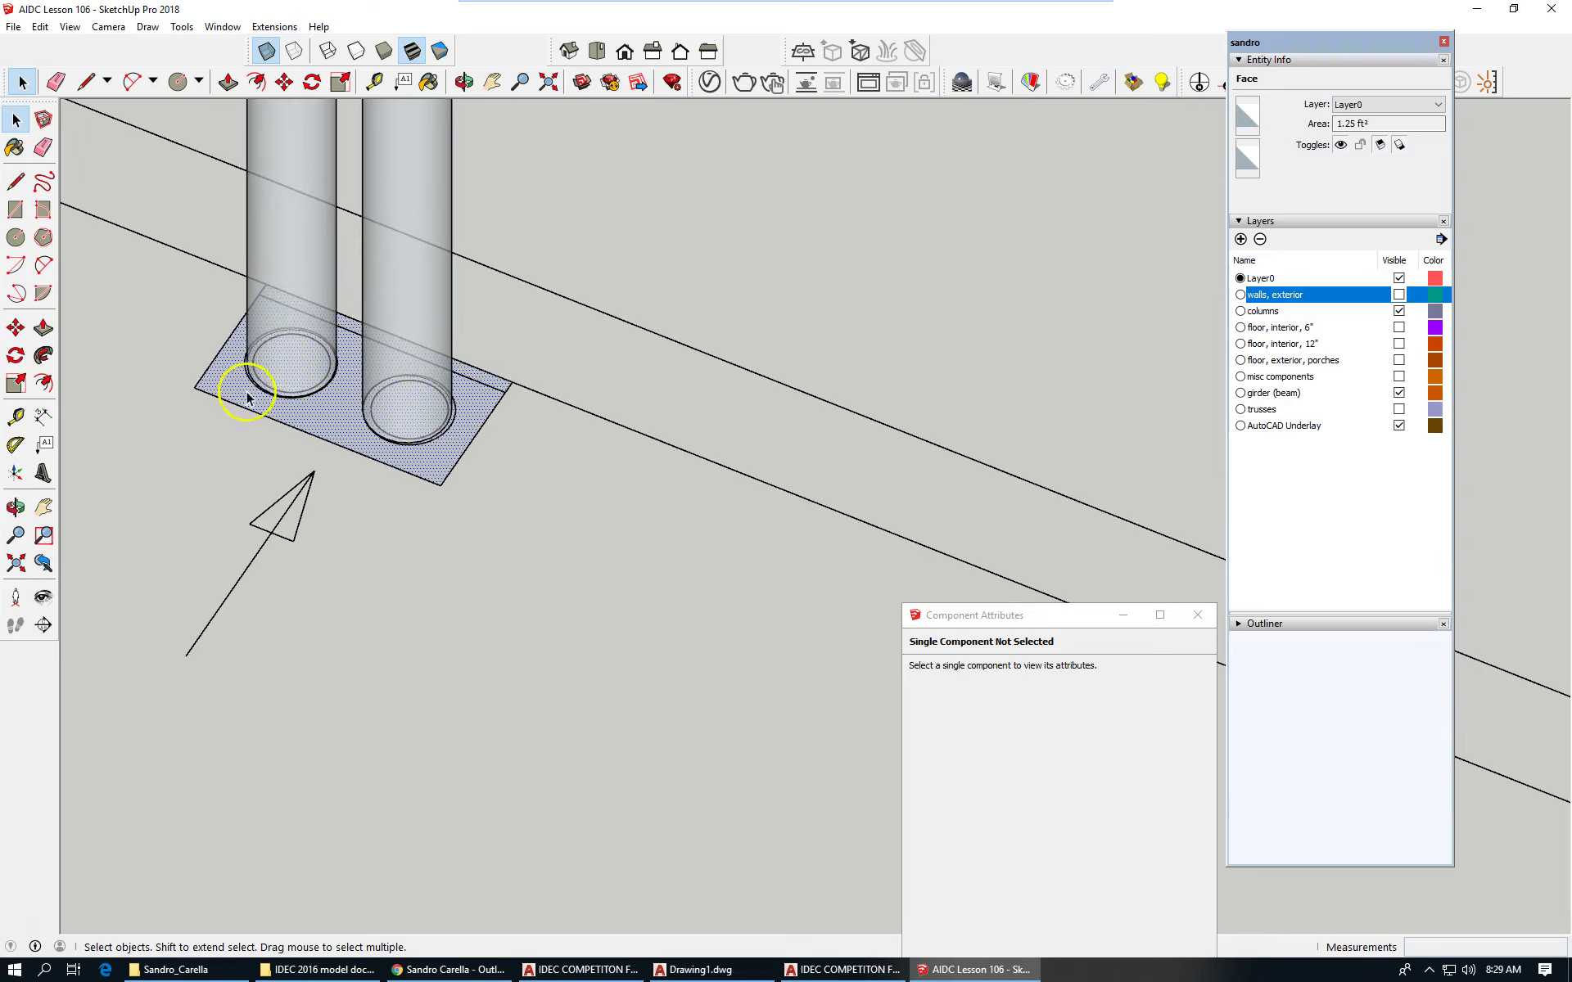
scroll(410, 467, "down", 2)
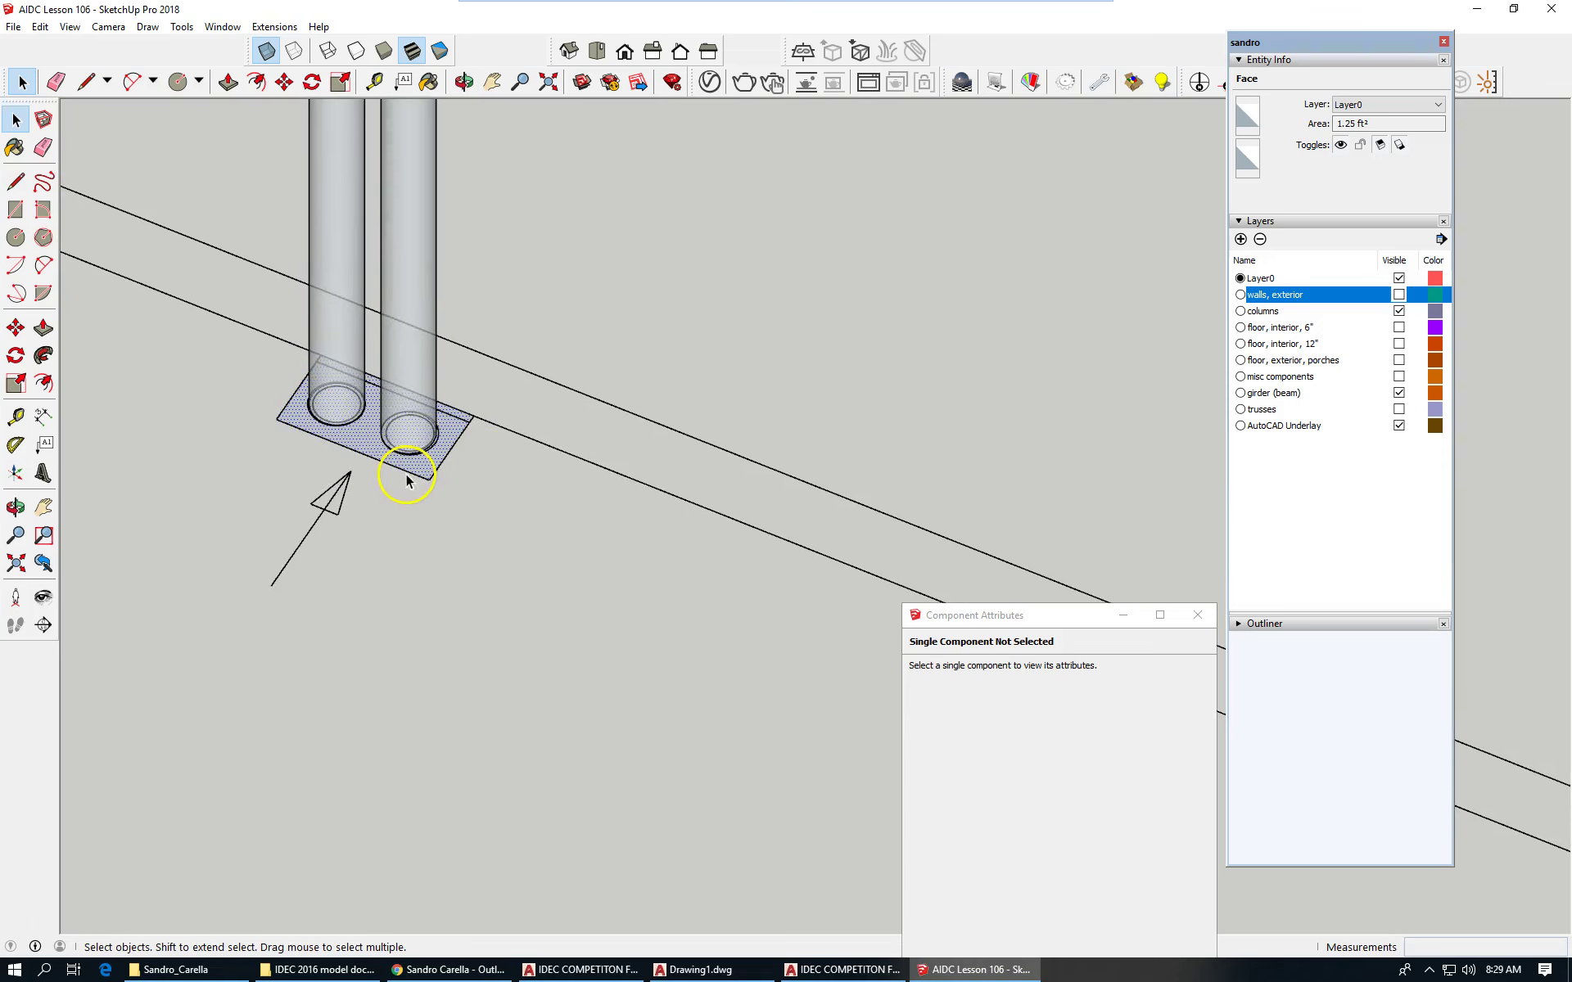
scroll(694, 417, "down", 1)
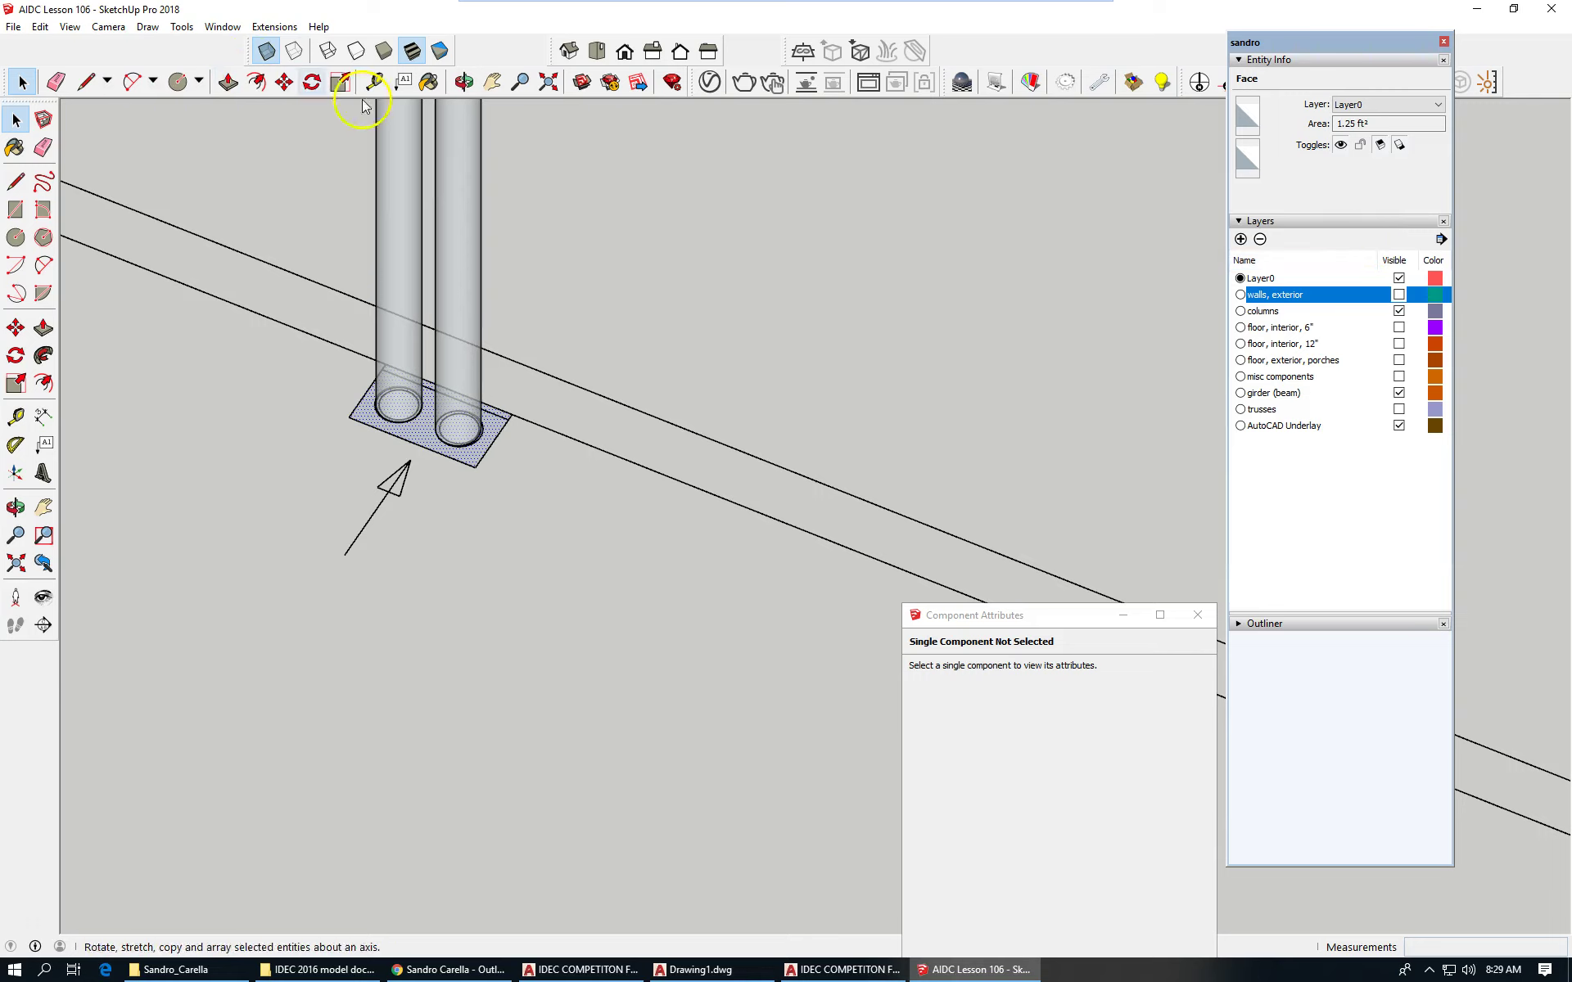
Step: Push/pull the chase base face up 22' into a box around both pipes
left_click(340, 84)
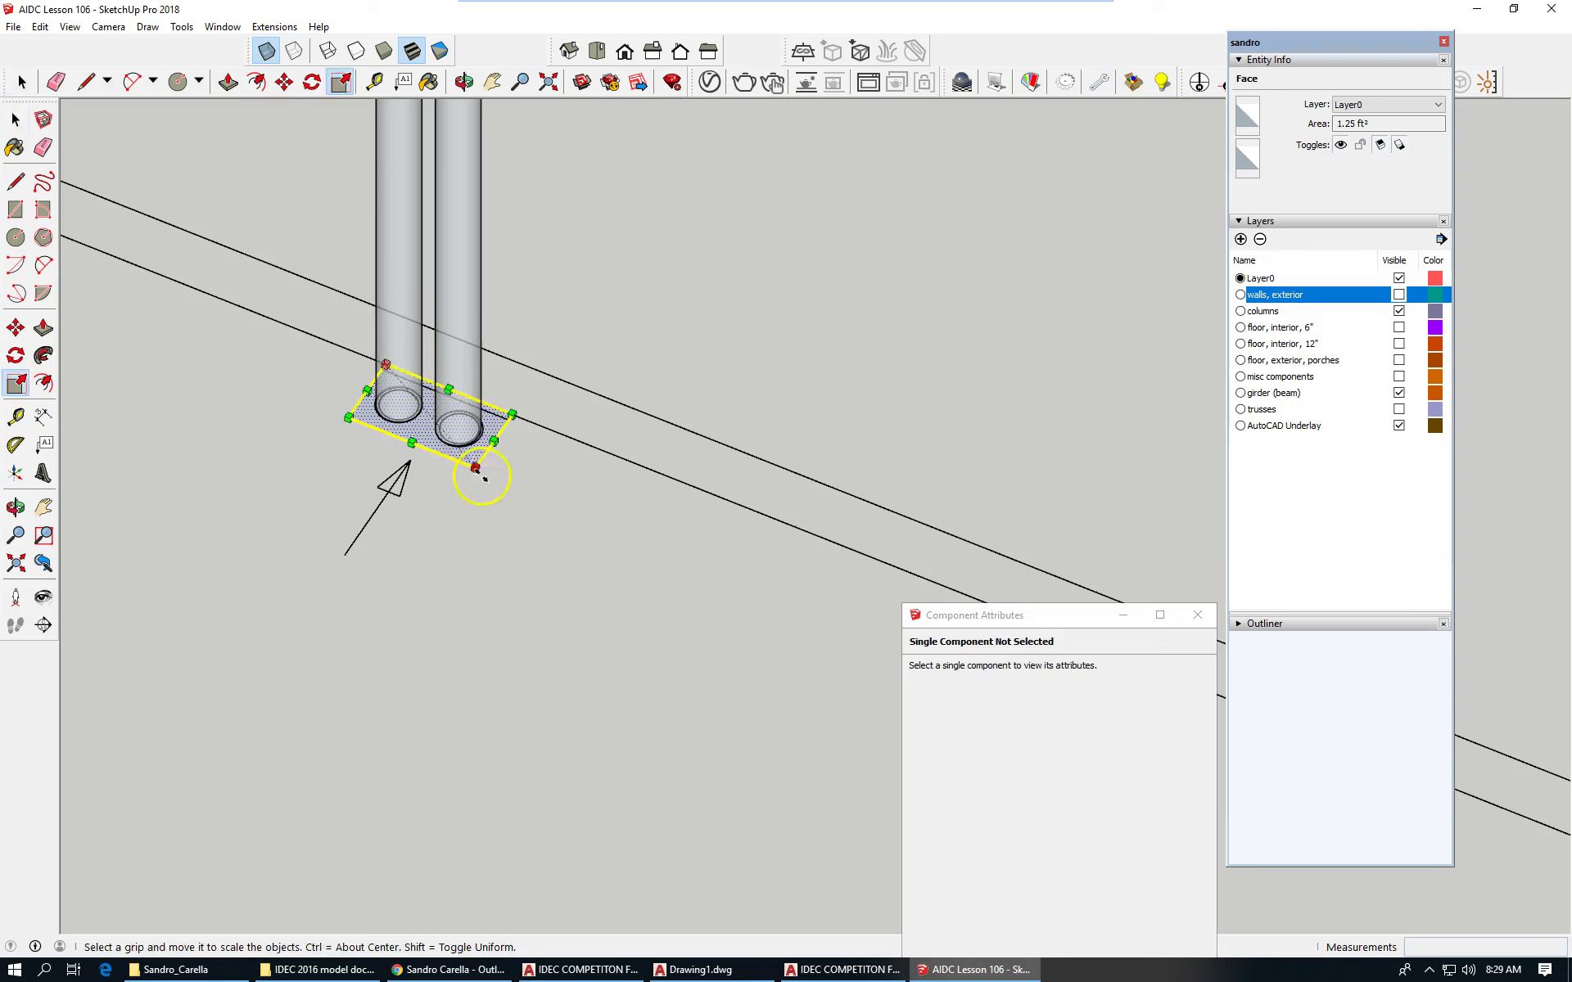
left_click(229, 82)
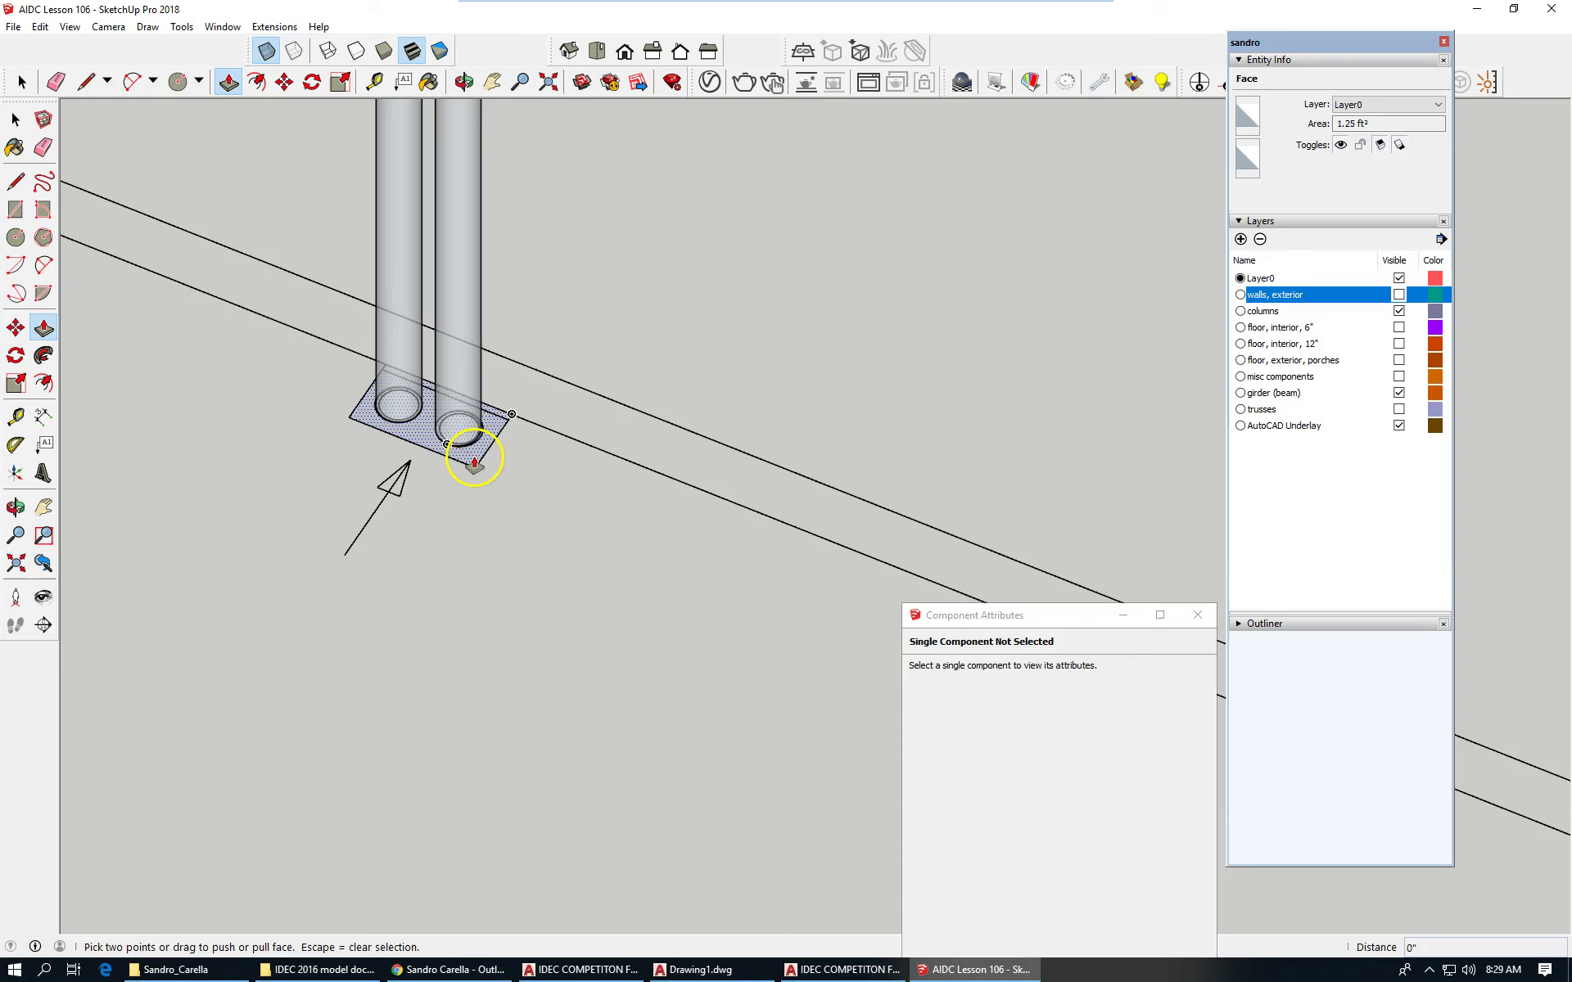
left_click_drag(468, 454, 609, 190)
scroll(537, 351, "down", 5)
scroll(565, 307, "down", 5)
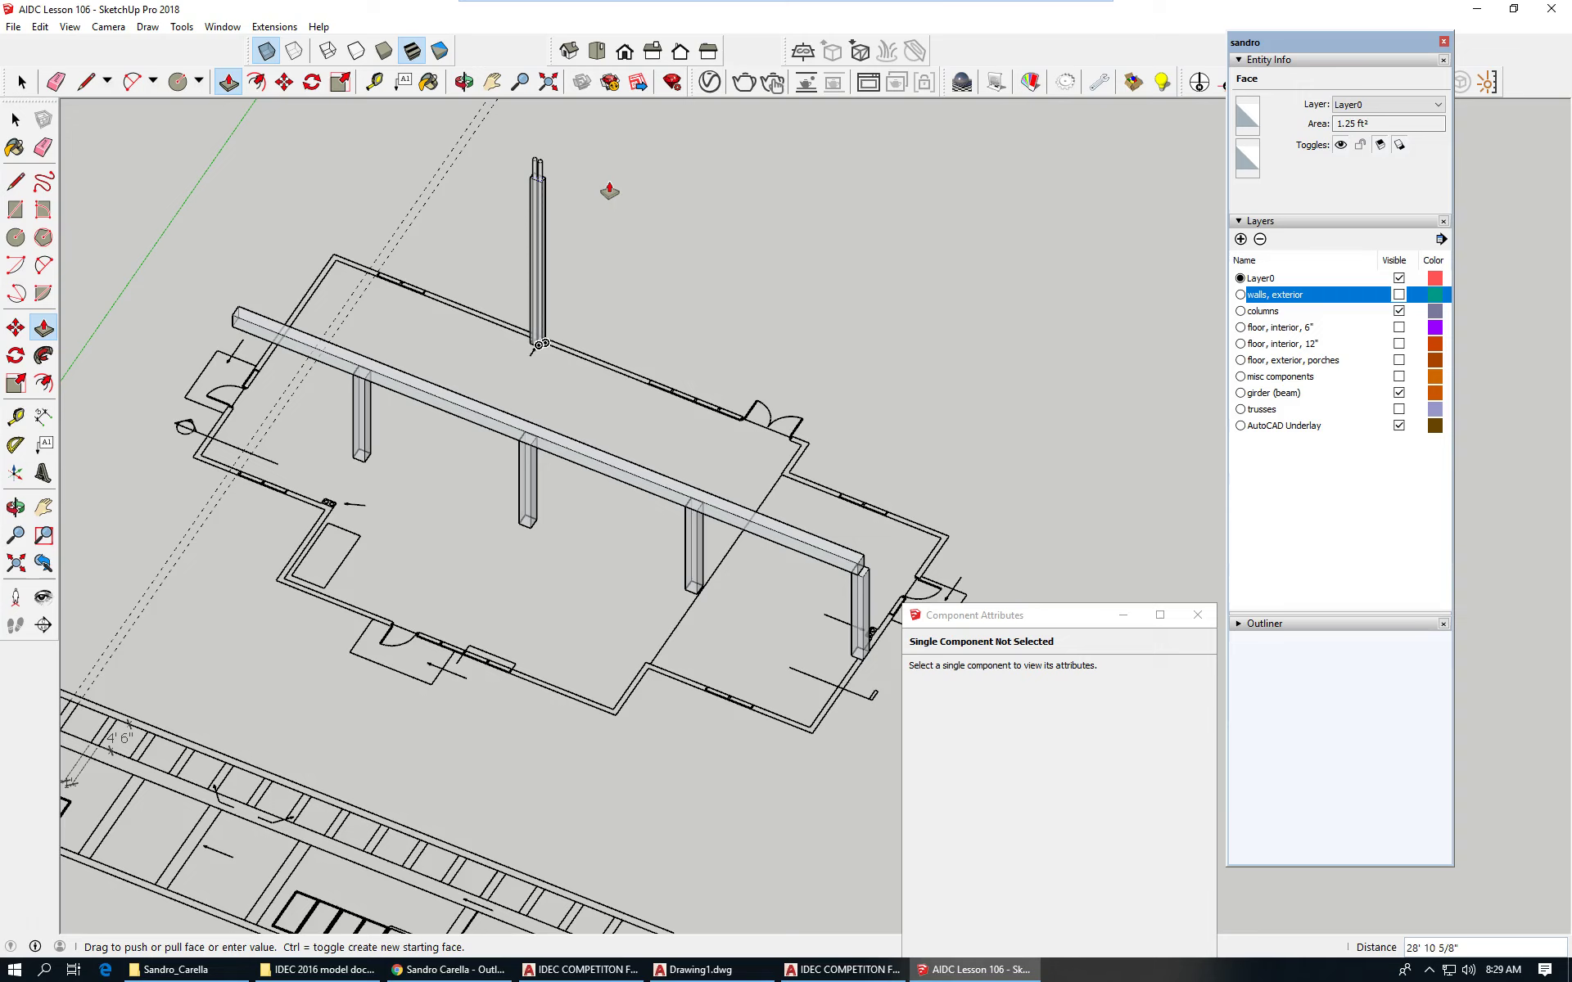
key("Return")
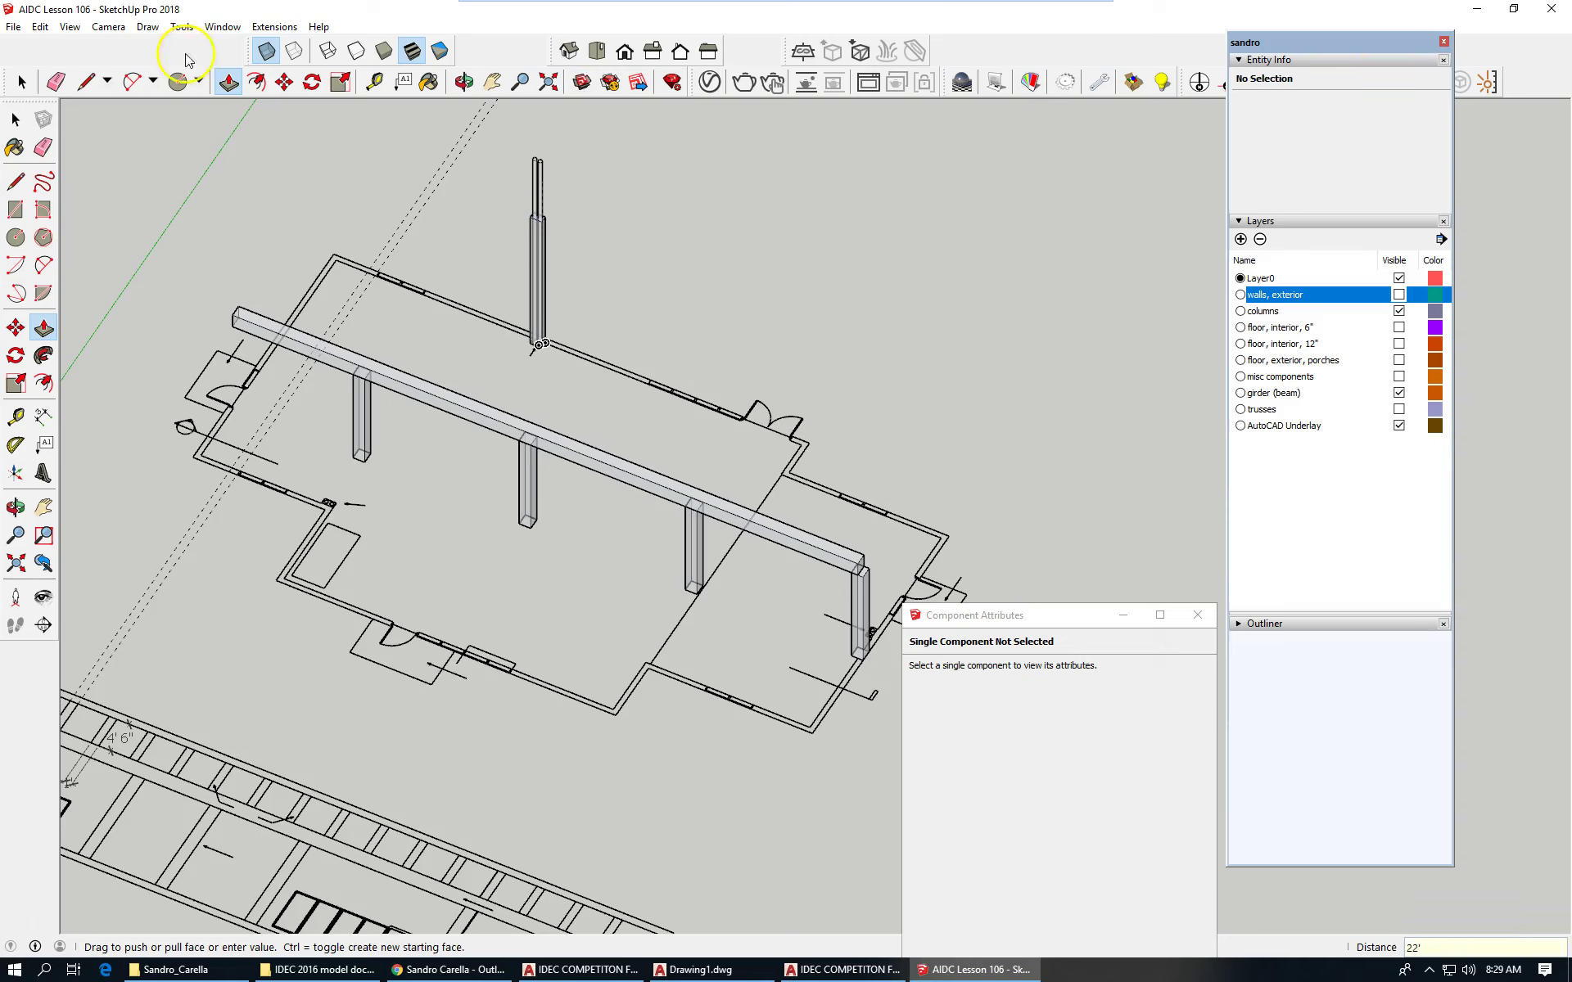
left_click(22, 82)
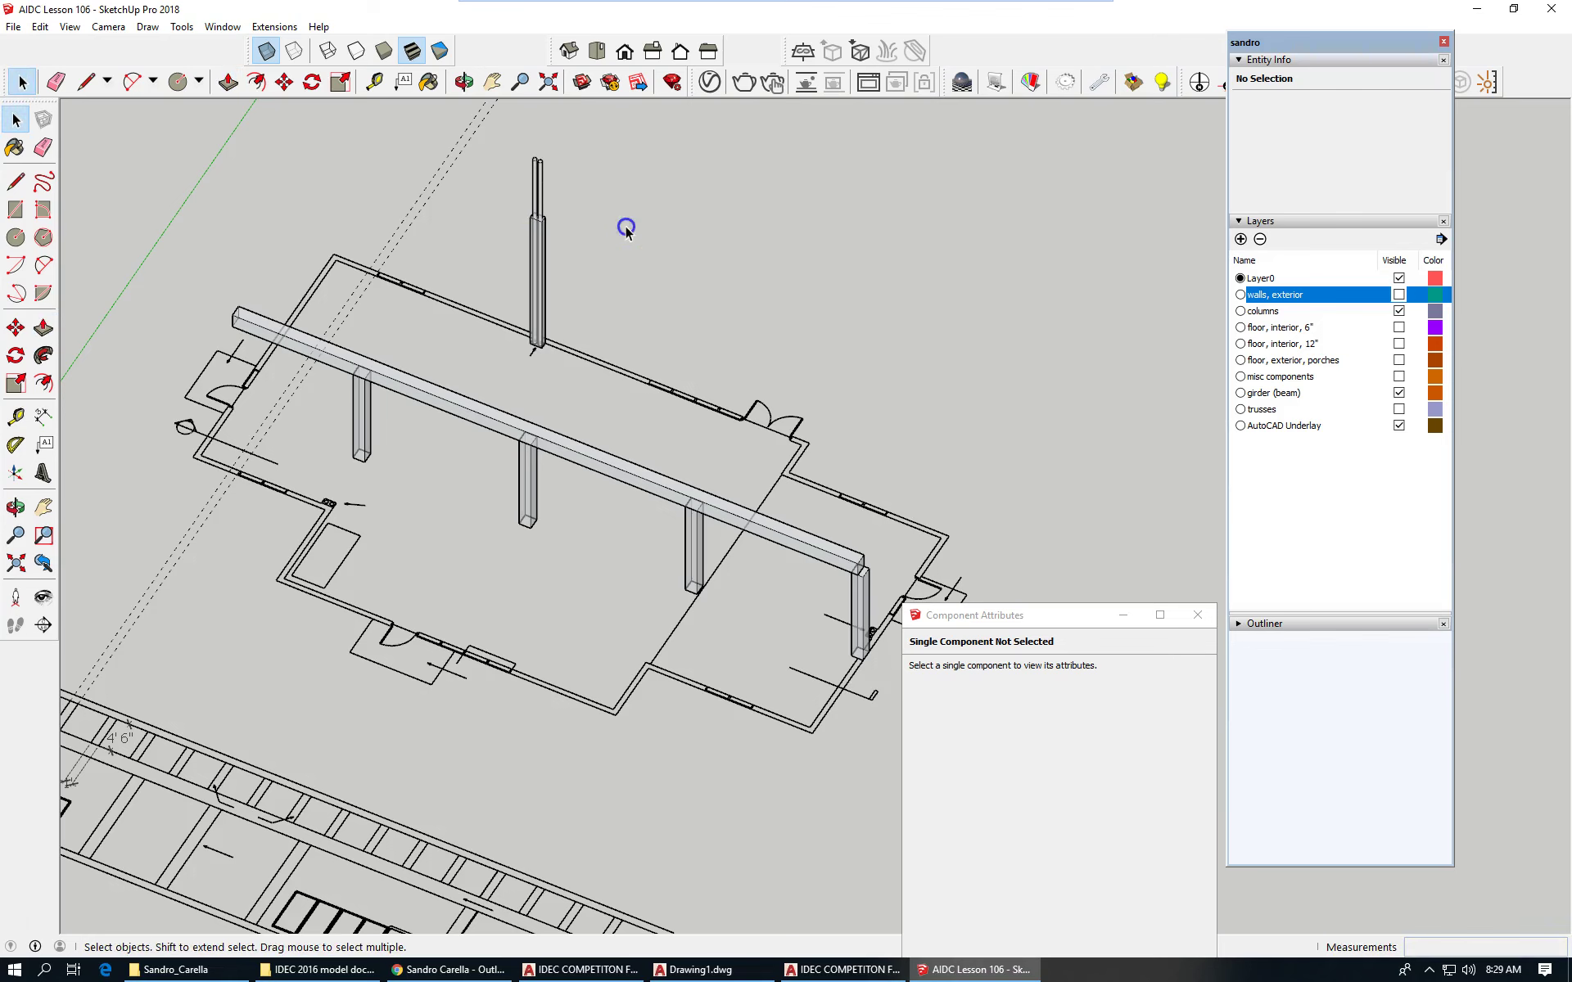
scroll(565, 262, "up", 3)
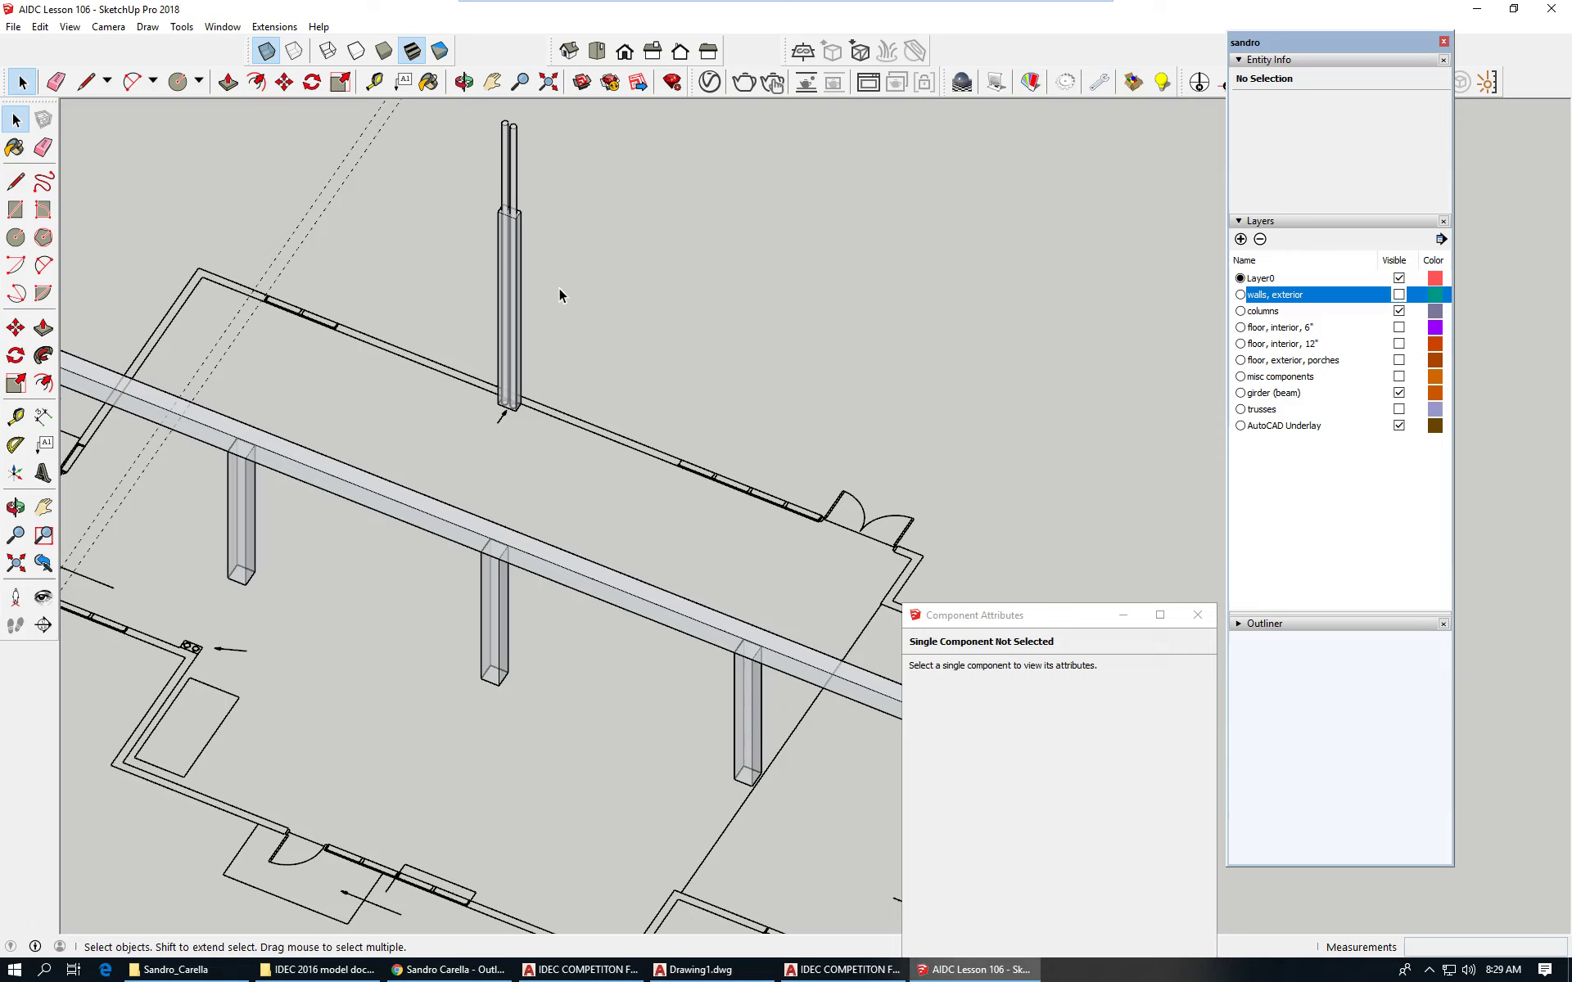
Step: Turn the 'walls, exterior' layer back on and zoom around the 22' chase box
left_click(1398, 295)
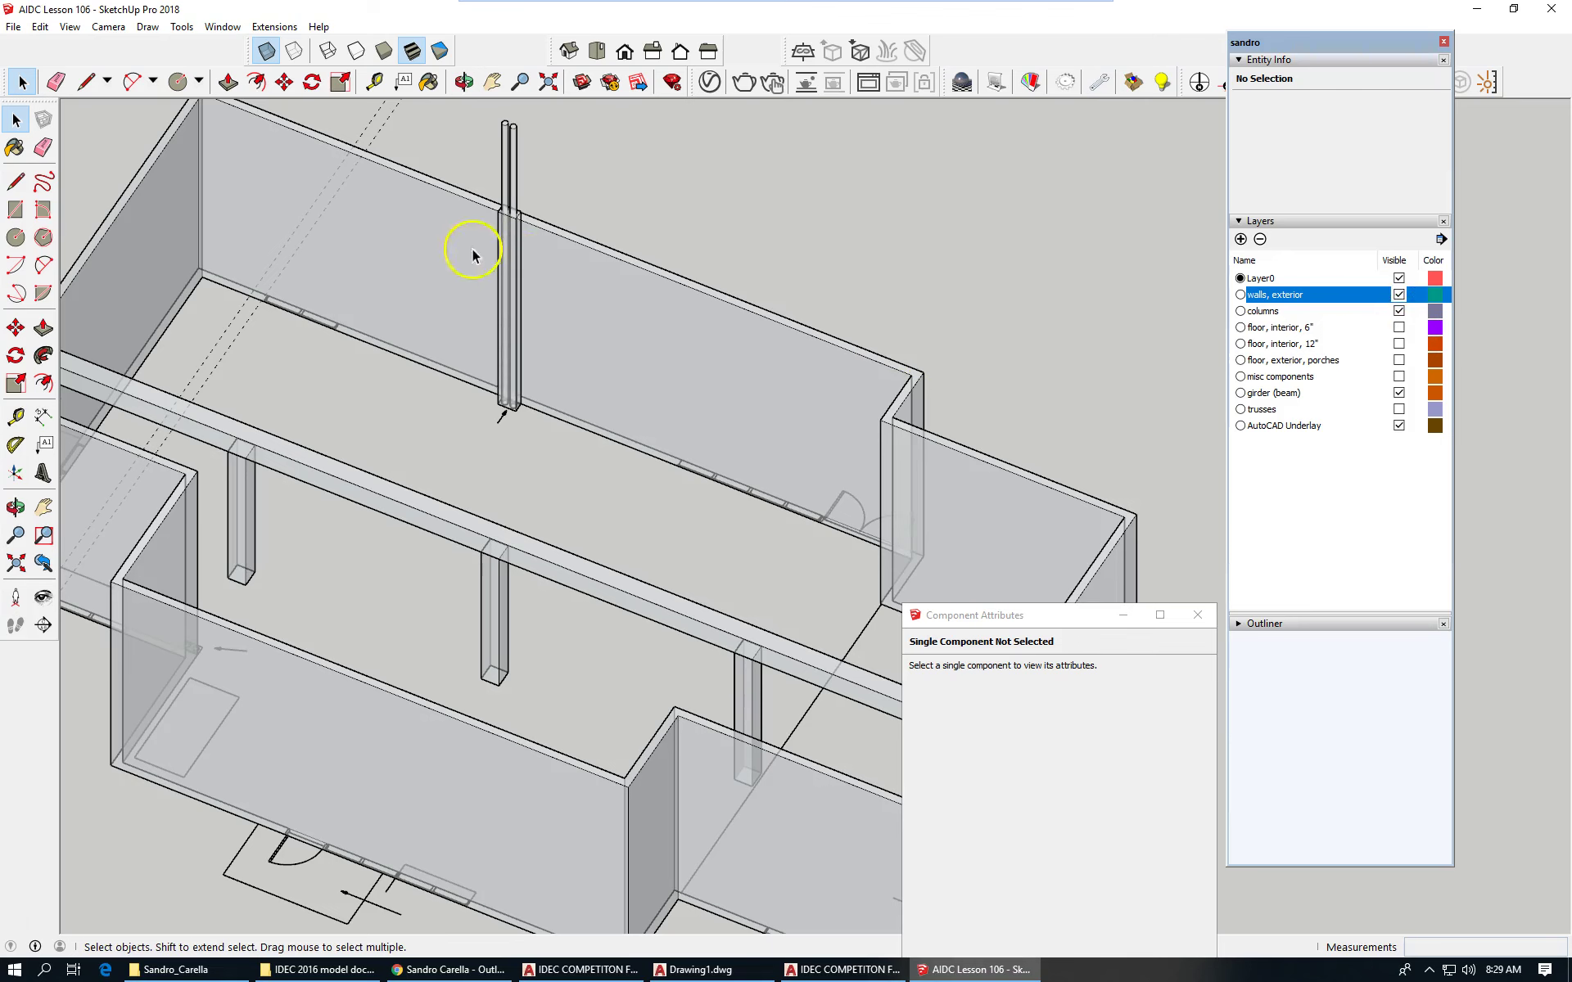
scroll(520, 223, "up", 2)
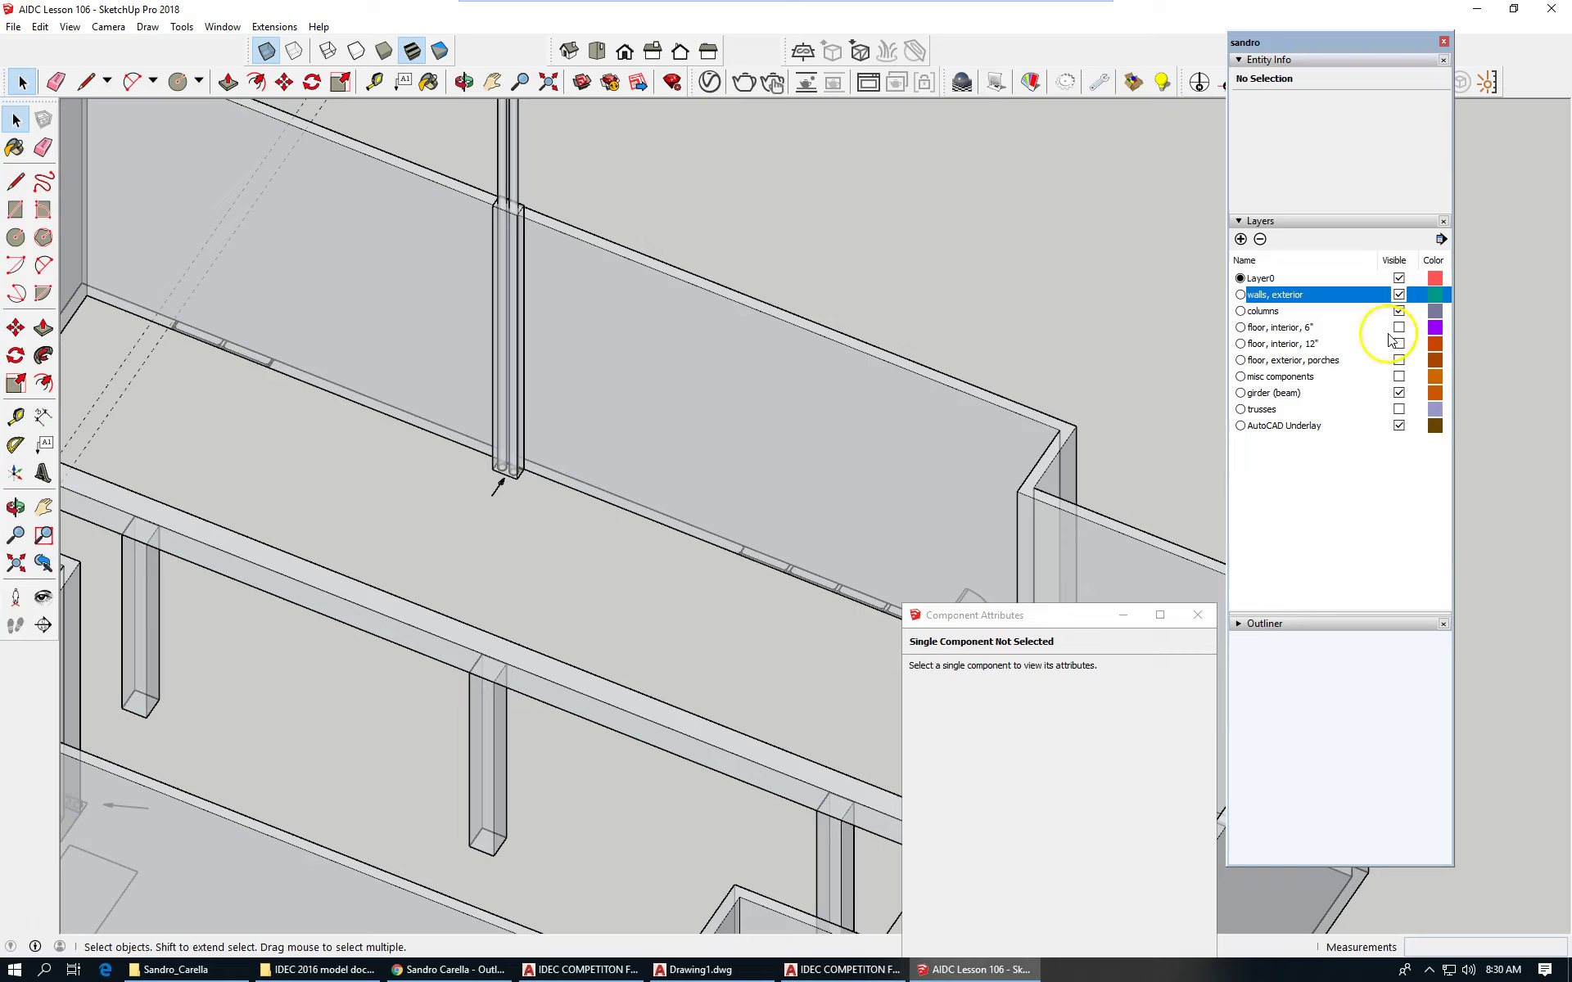
scroll(507, 295, "down", 4)
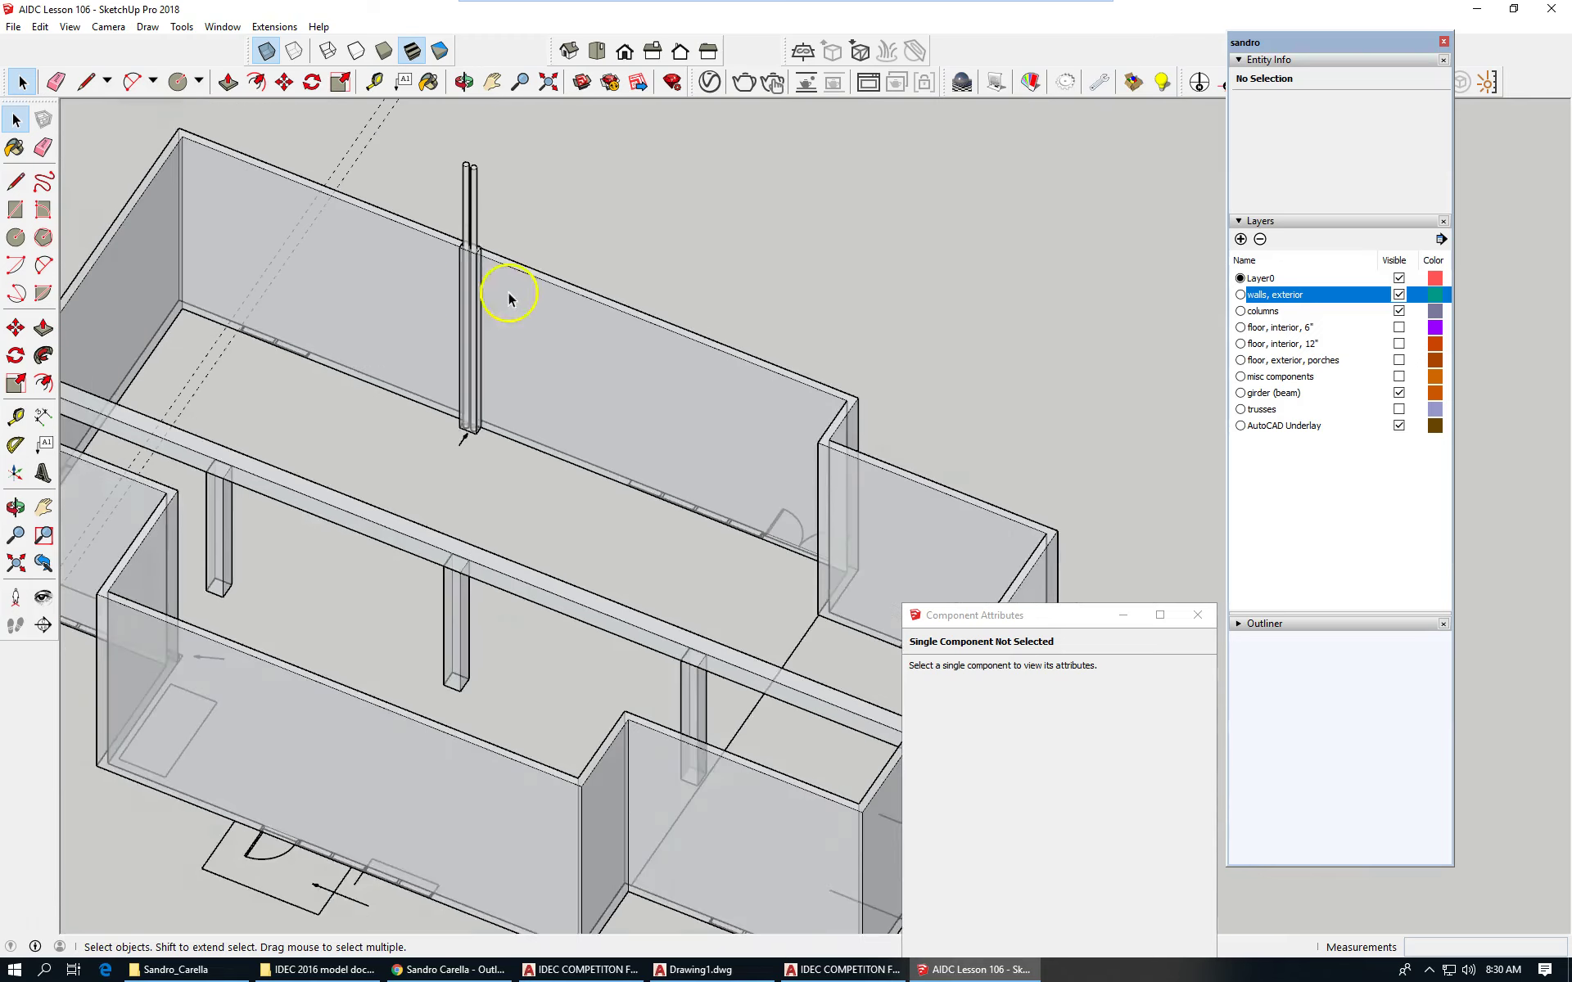
Step: Create a 'plumbing pipes' layer and assign both full-height pipe components to it
left_click(1240, 238)
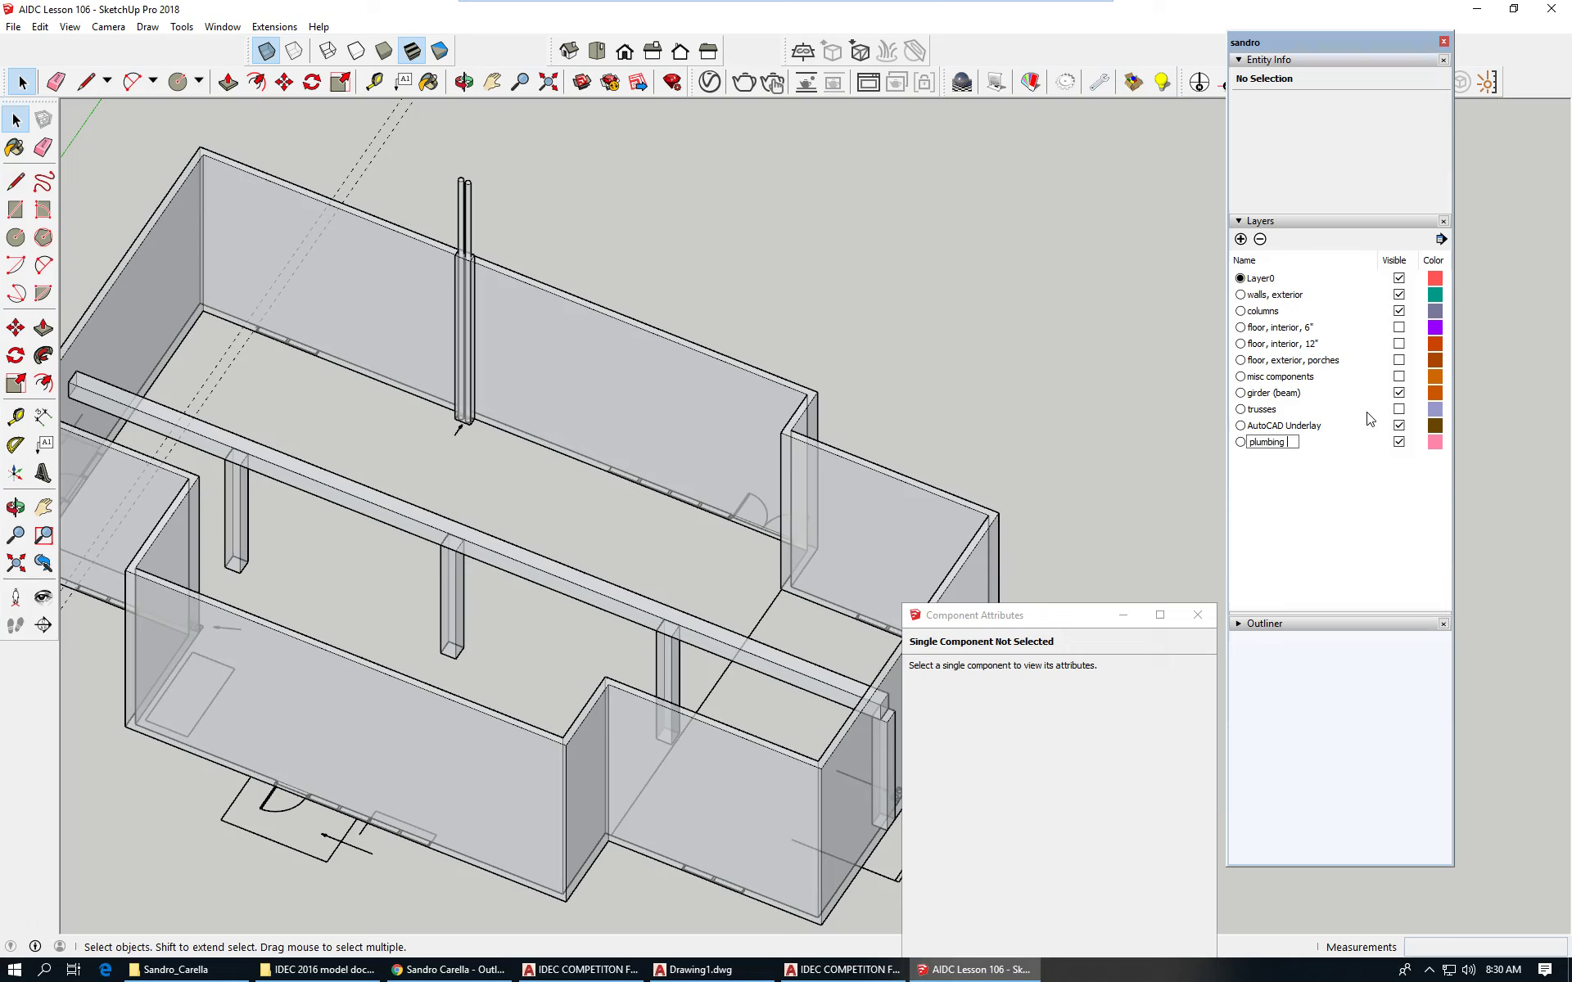
key("Return")
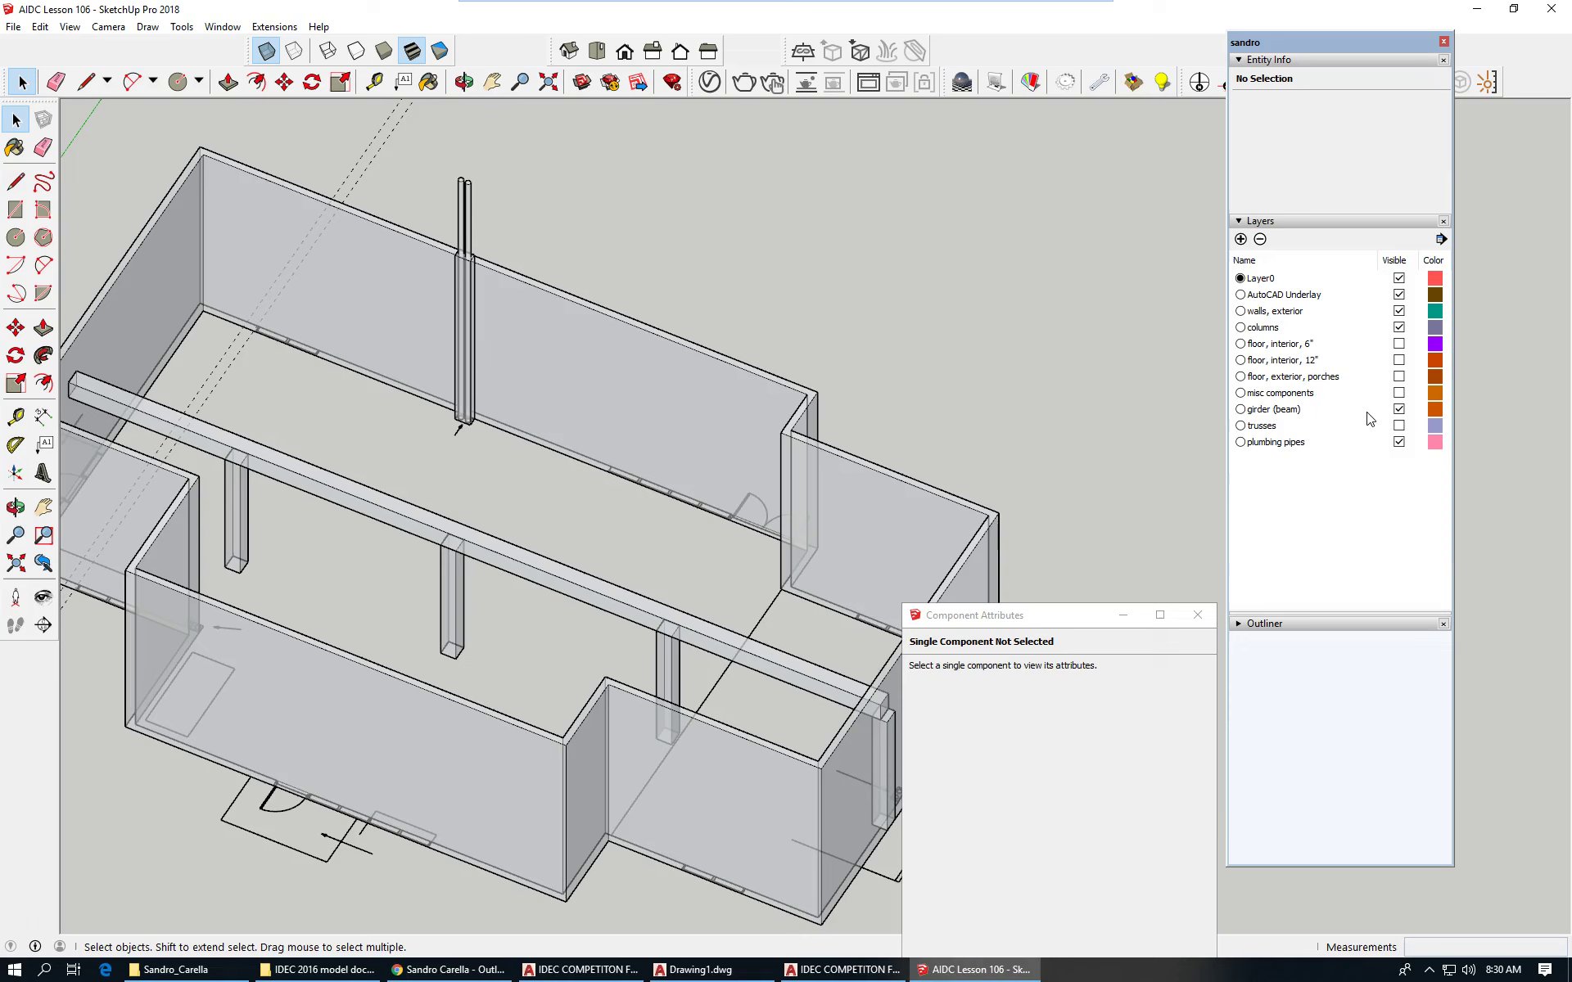
left_click(463, 197)
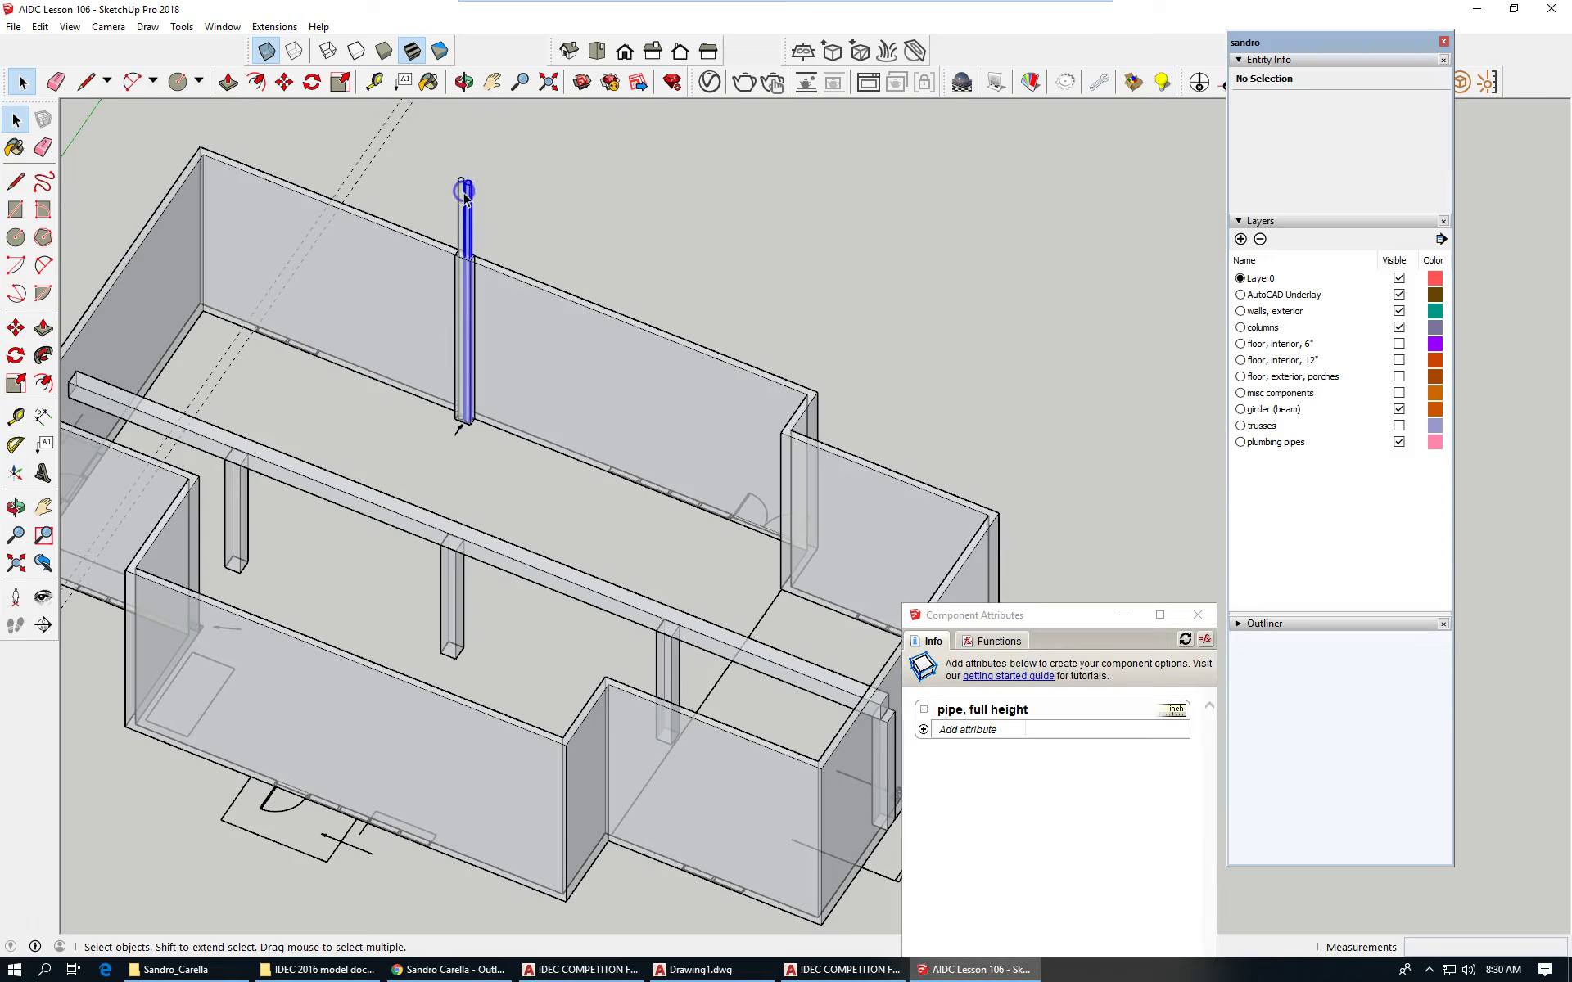
left_click(465, 193, "shift")
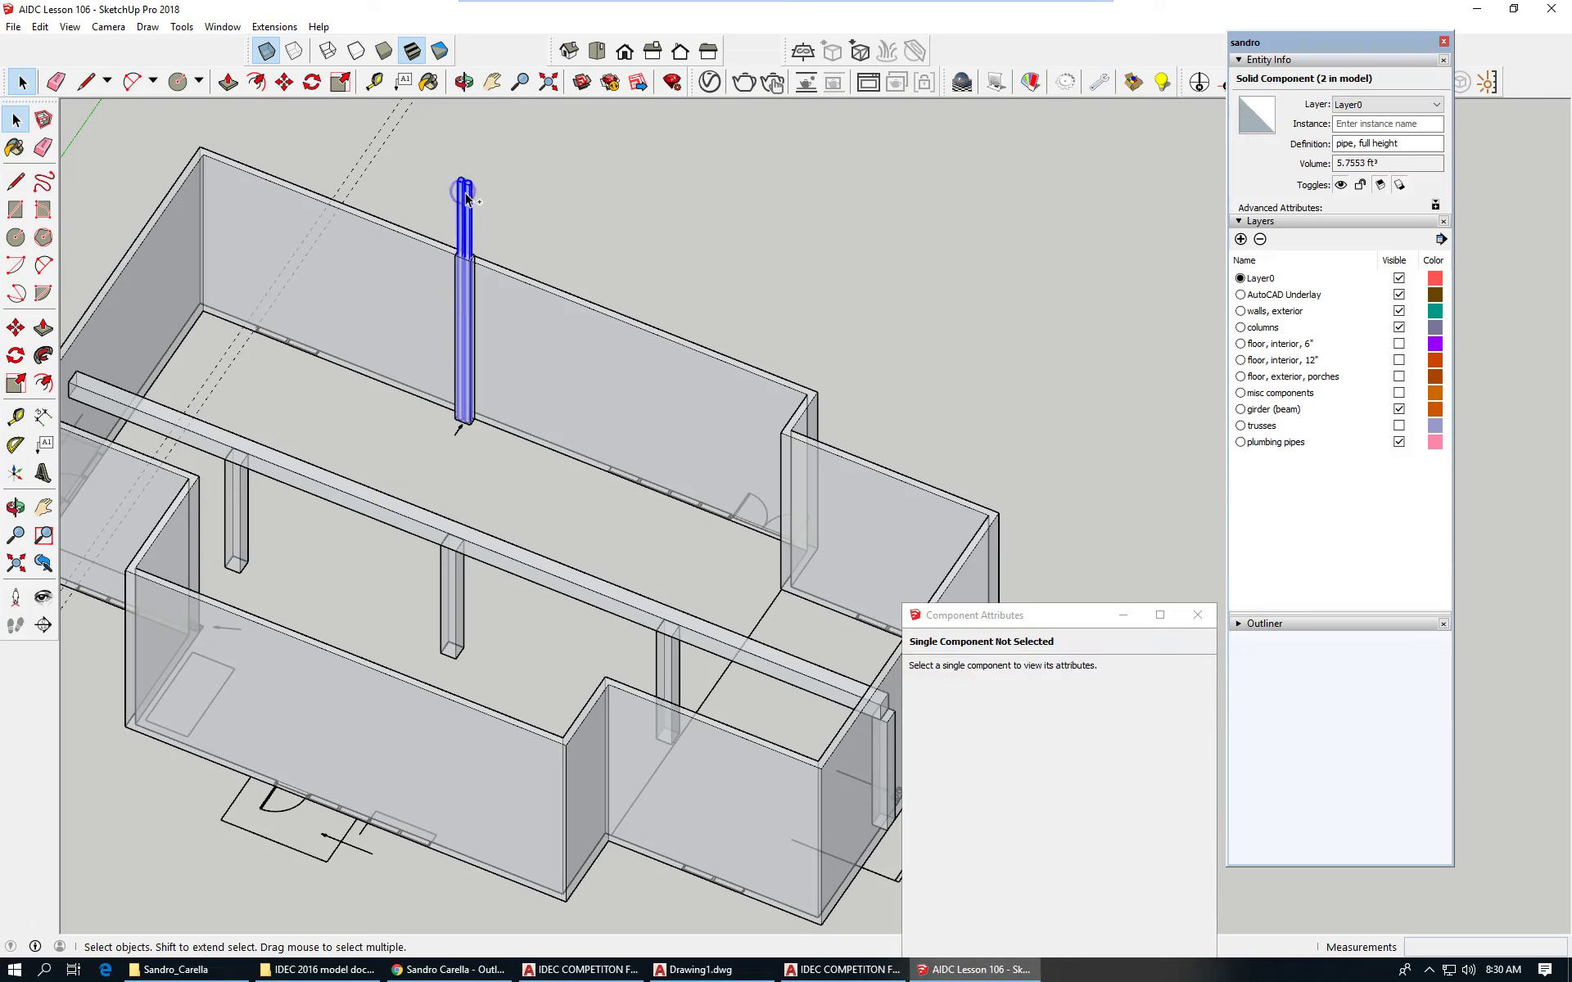
left_click(1434, 111)
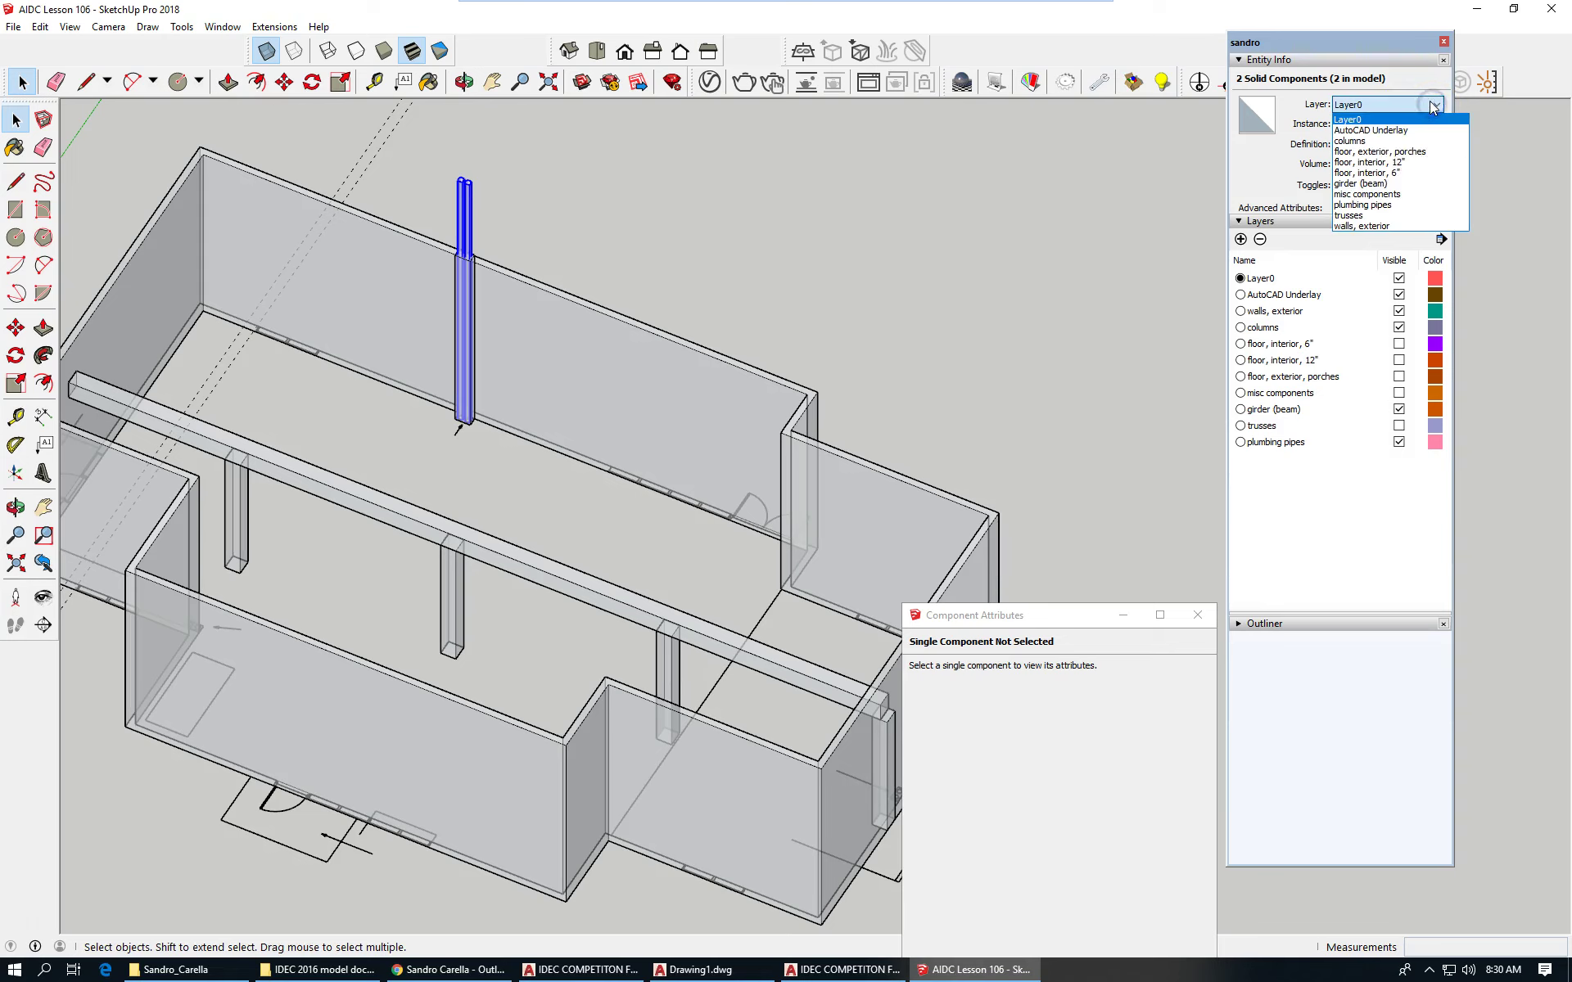
left_click(1373, 205)
left_click(564, 223)
scroll(491, 252, "up", 5)
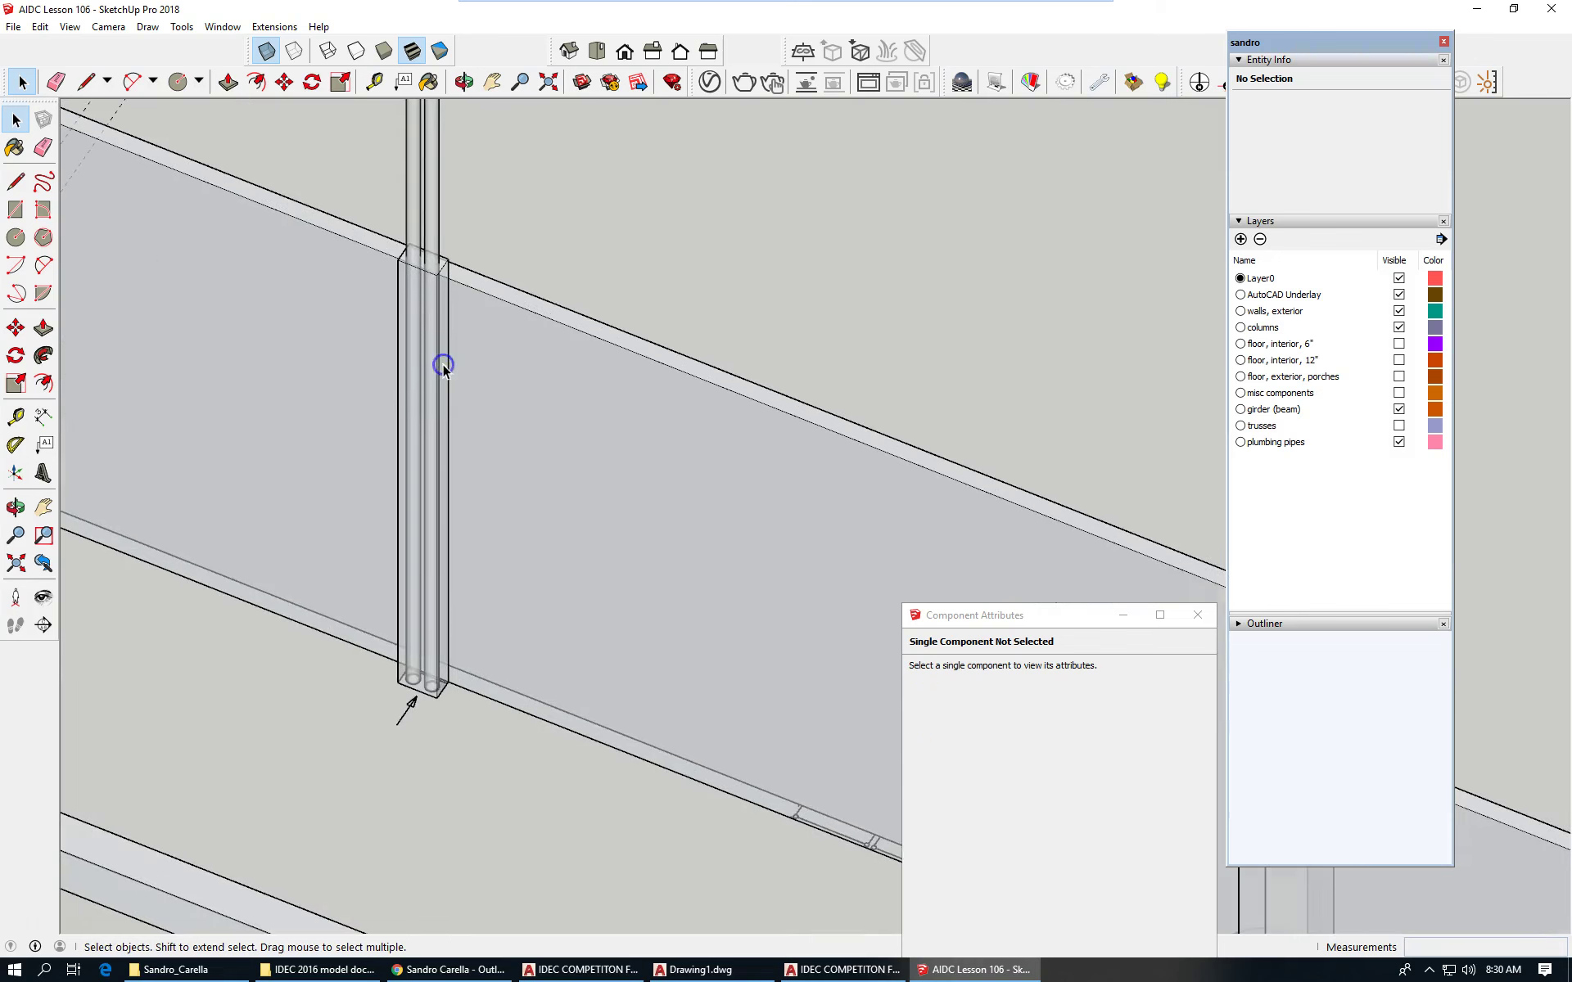
Step: Group all the geometry of the 22' chase box around the two pipes into one solid group
triple_click(442, 366)
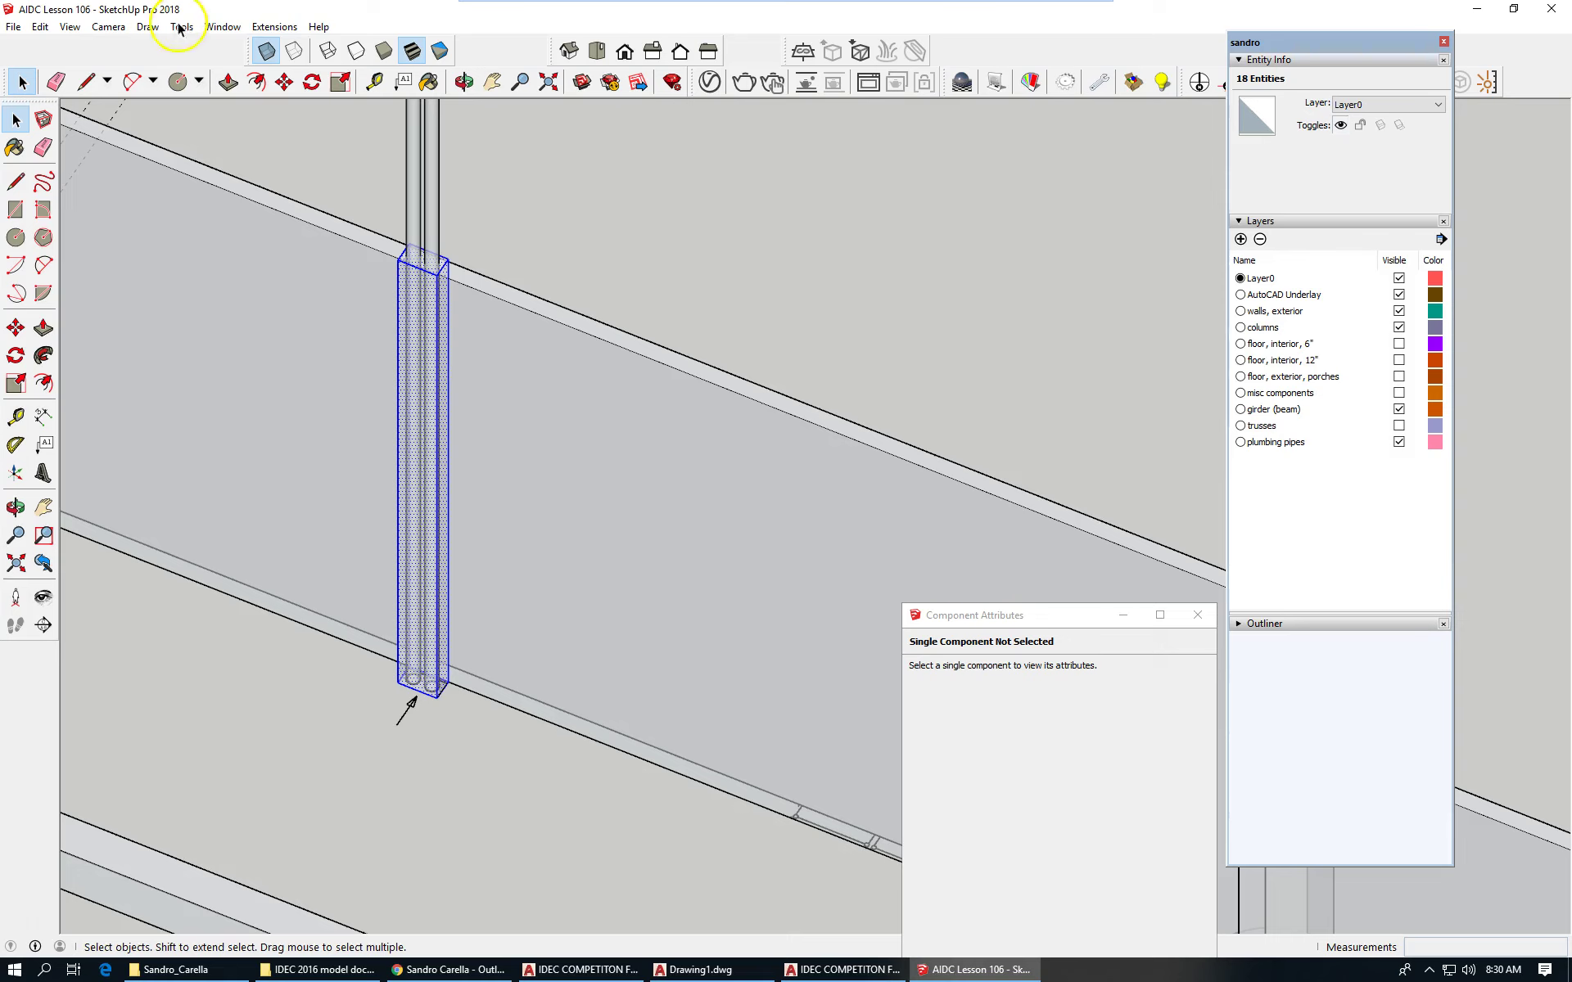
left_click(39, 26)
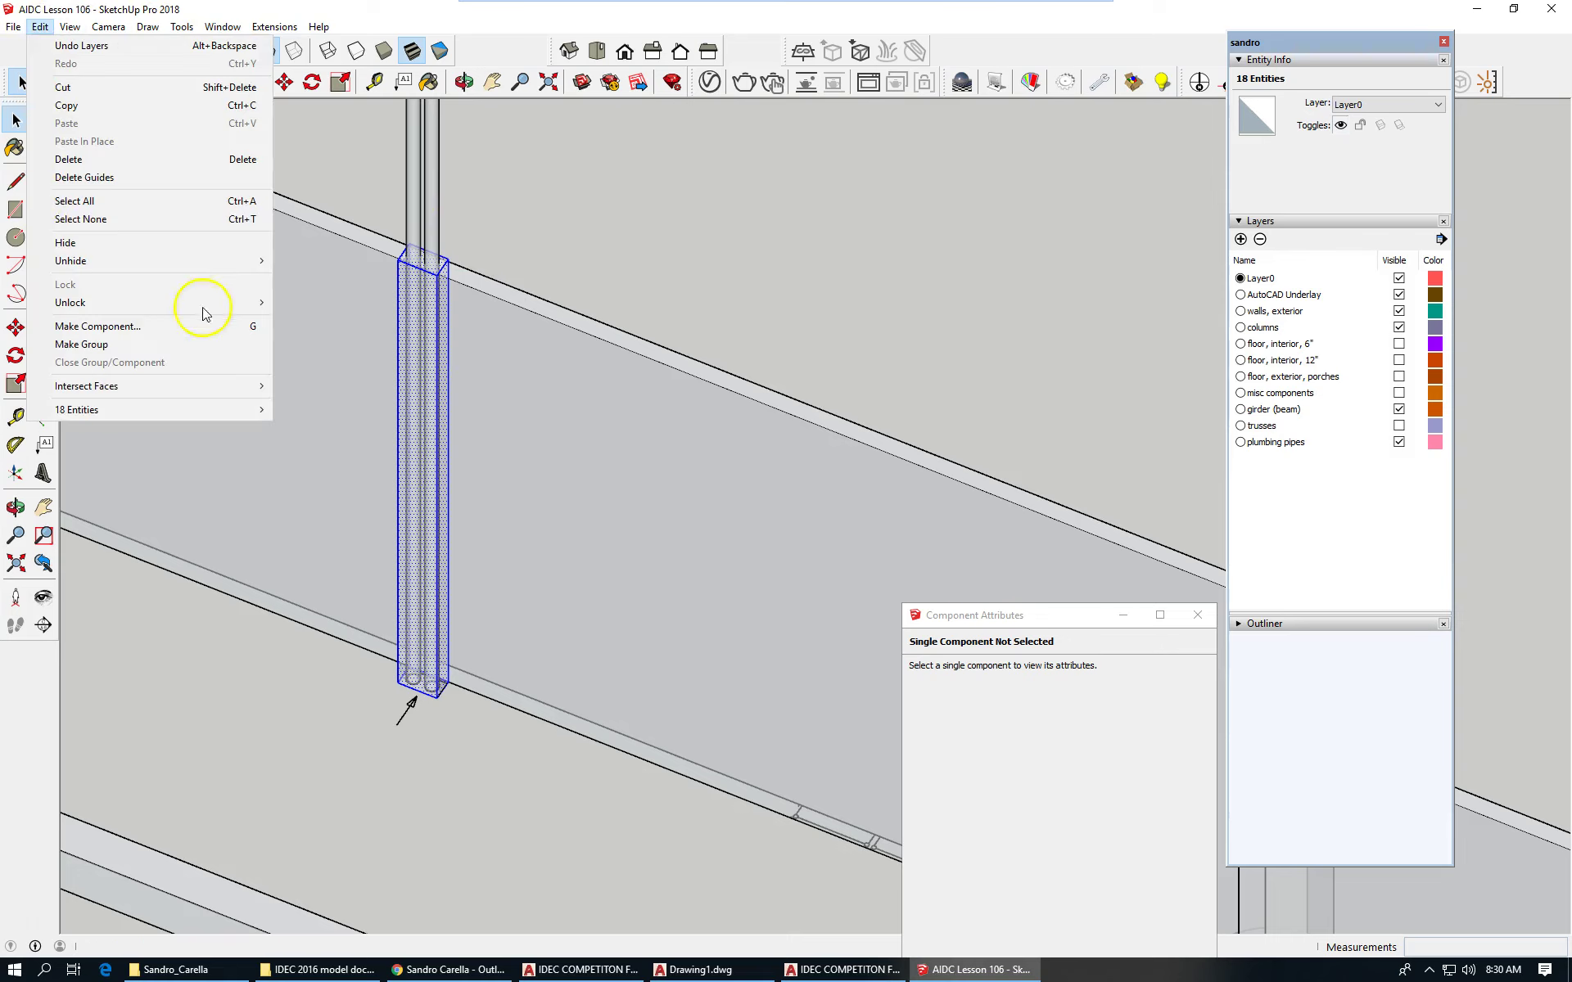
left_click(98, 343)
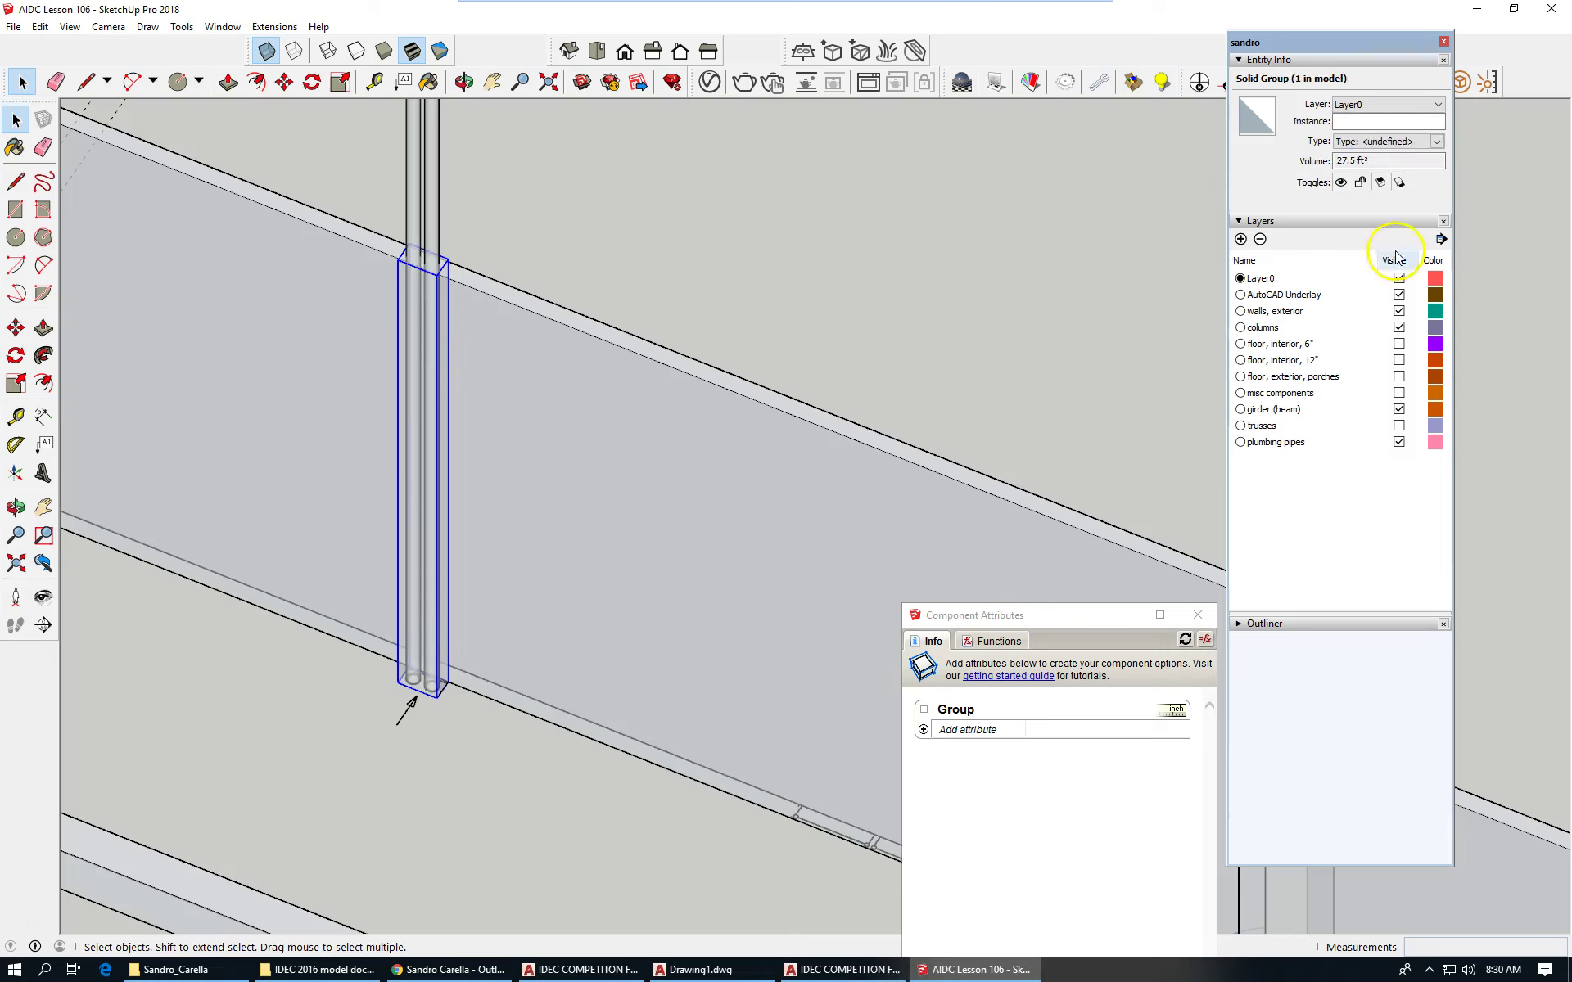
Step: Add a new layer named 'pipe chase'
left_click(1240, 239)
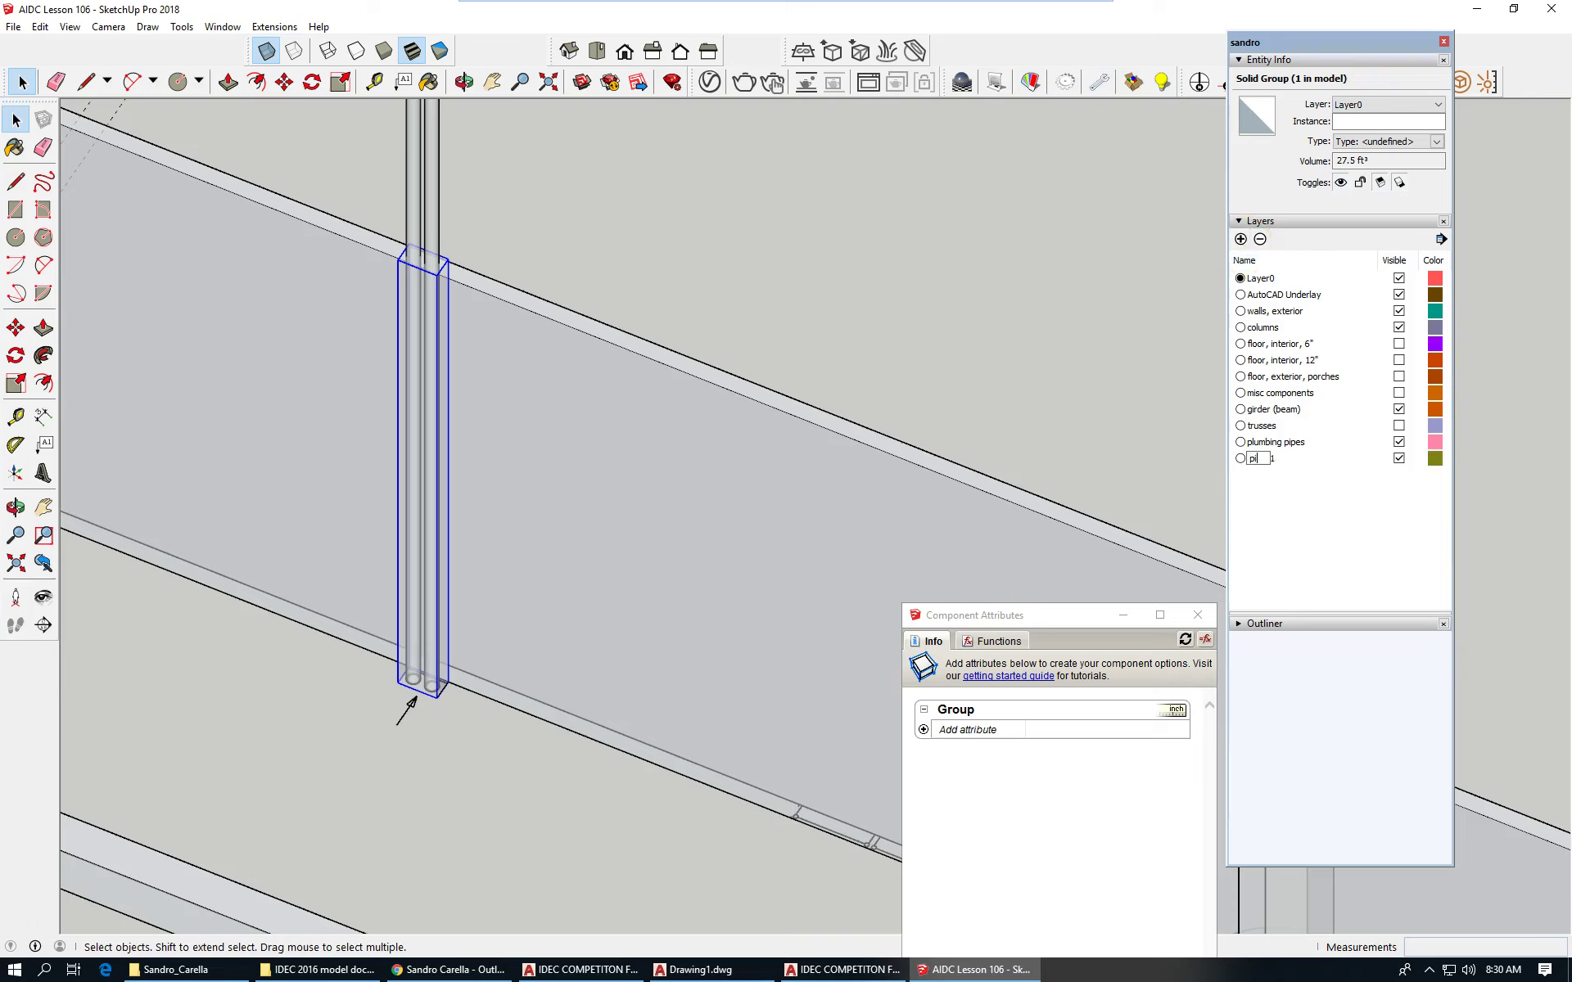
type("pipe chase")
key("Return")
left_click(753, 354)
Step: Put the 27.5 ft³ chase box group on the pipe chase layer and orbit to check it
scroll(449, 361, "down", 4)
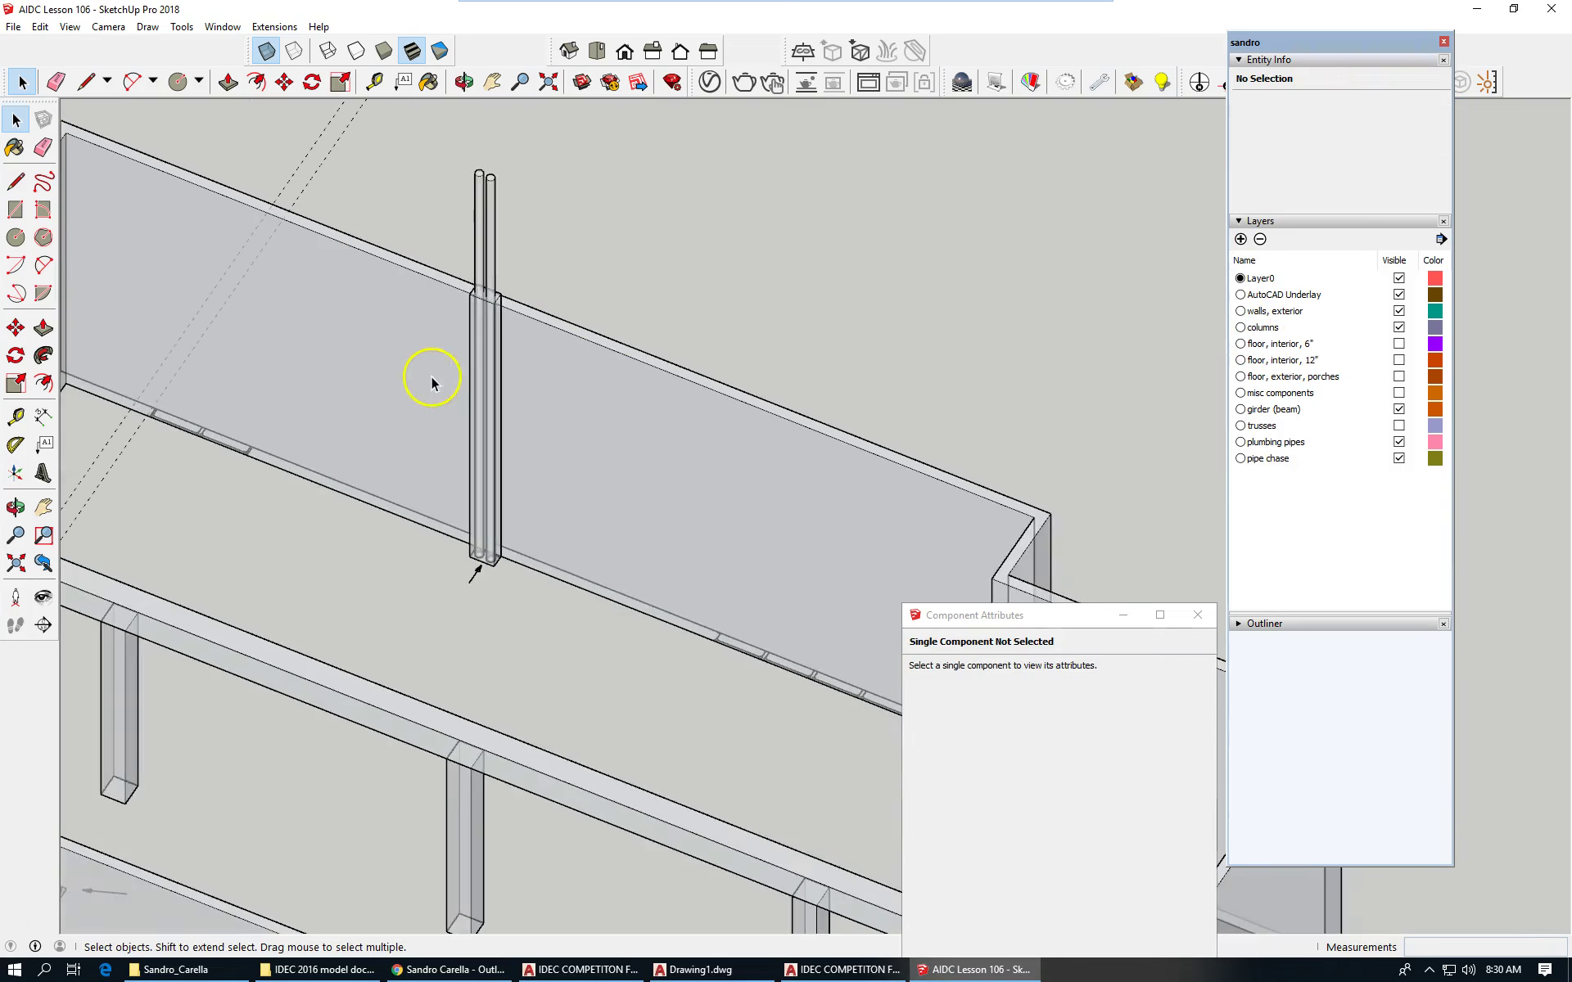
scroll(431, 375, "down", 3)
left_click(483, 449)
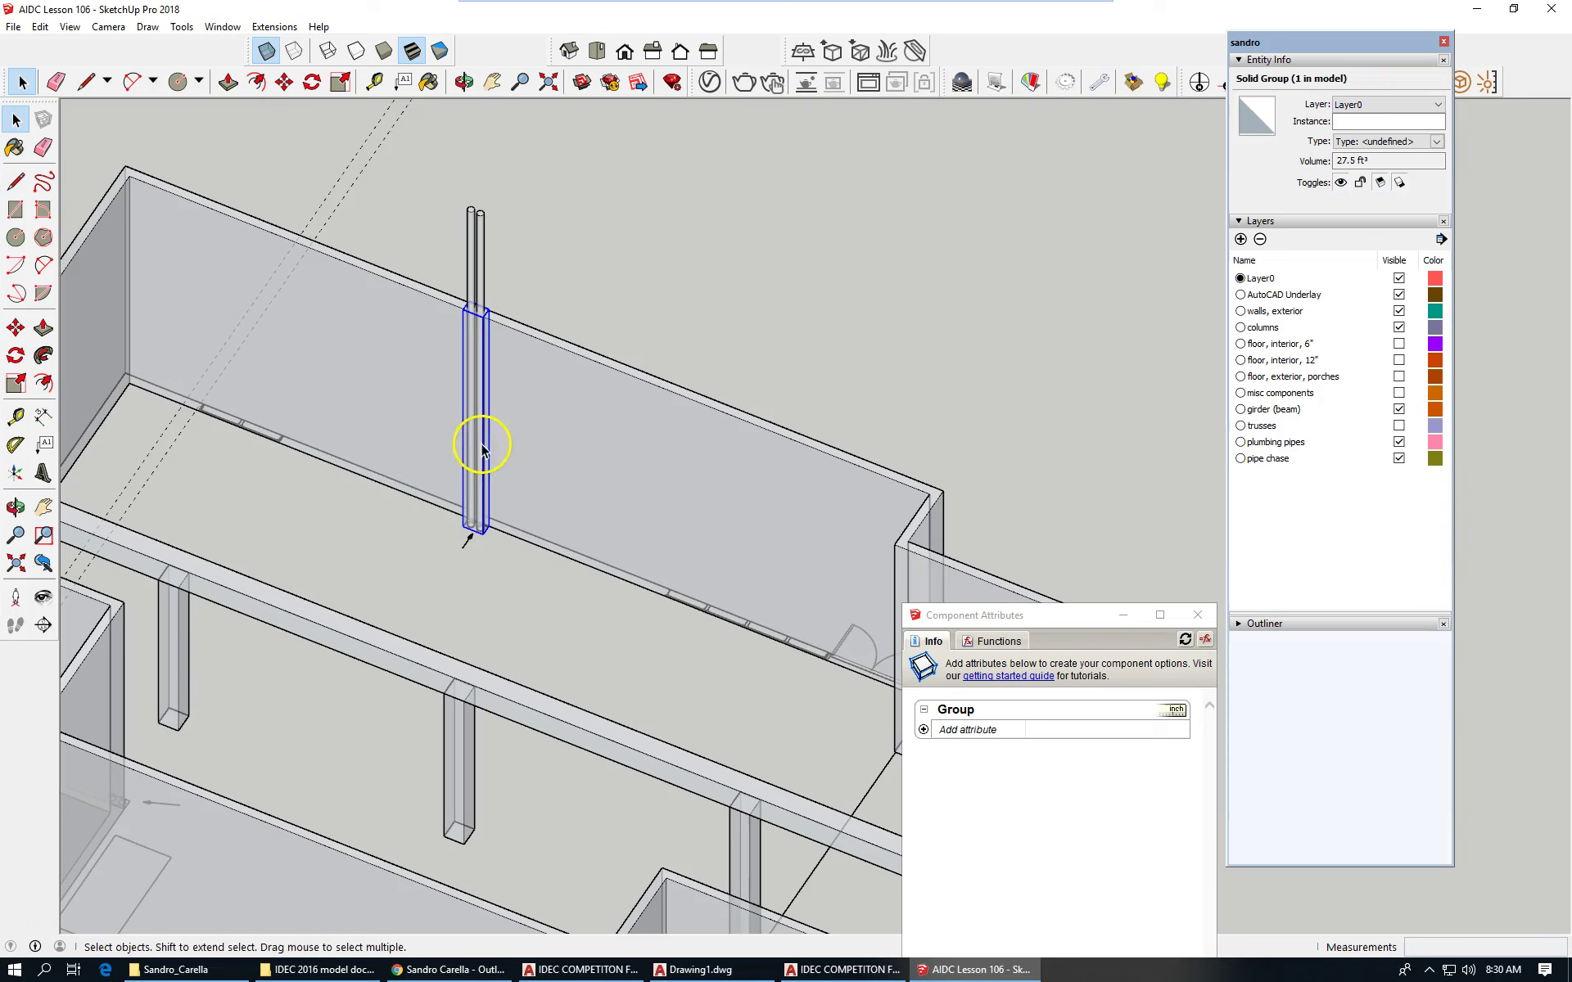
left_click(1417, 104)
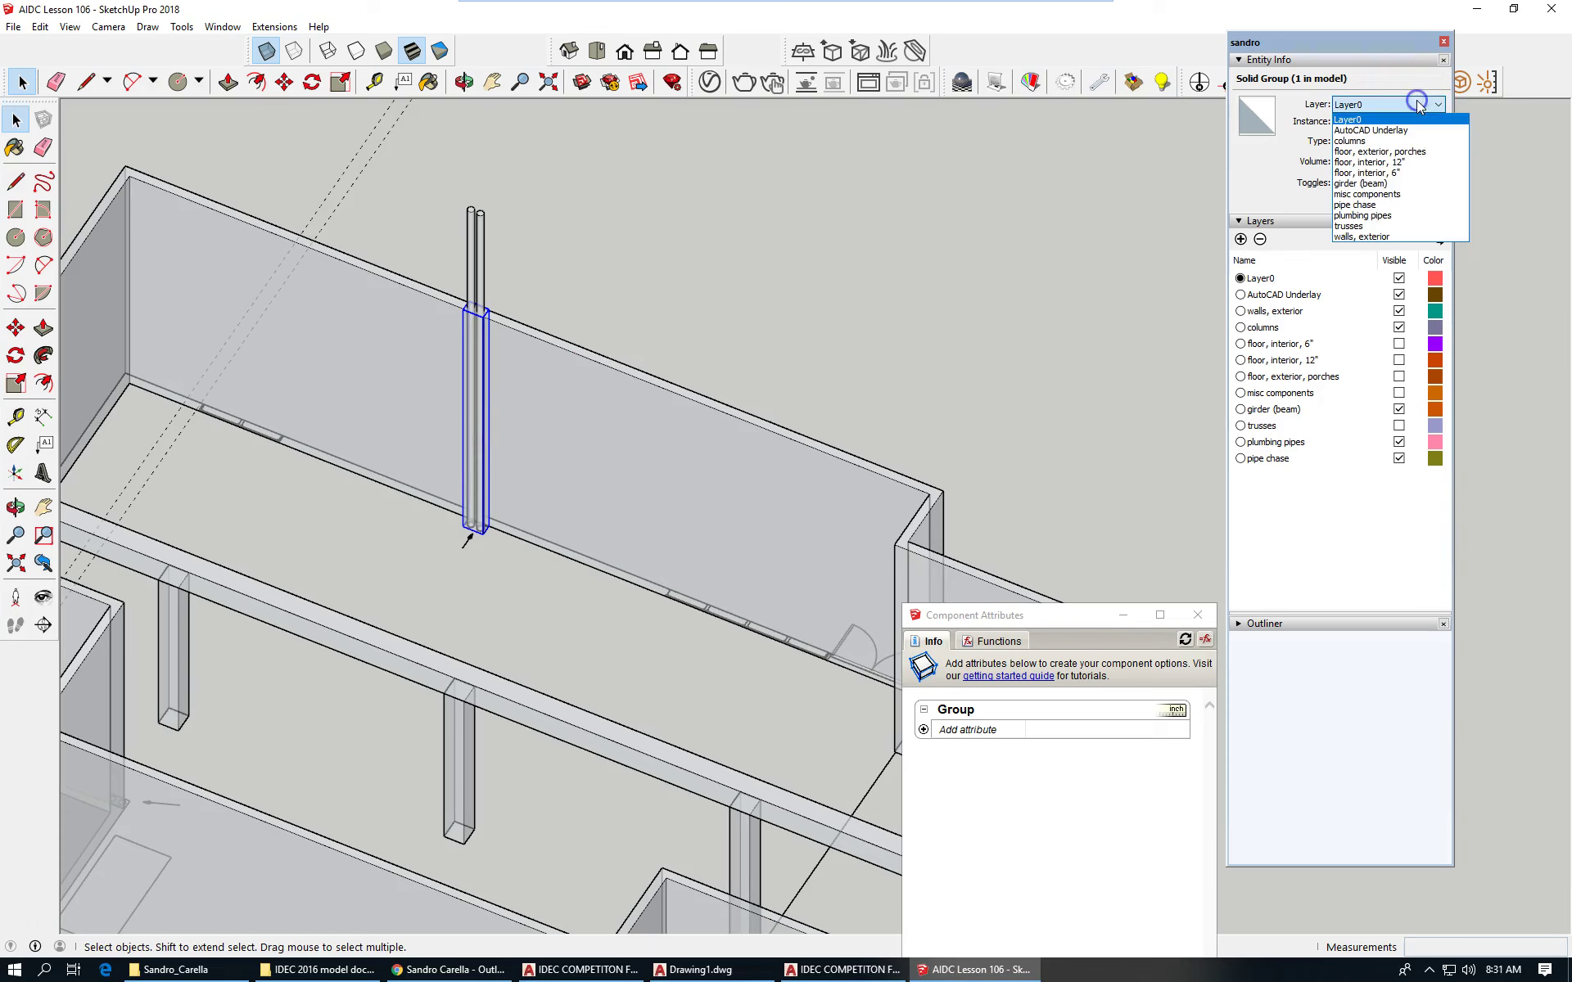
left_click(1355, 205)
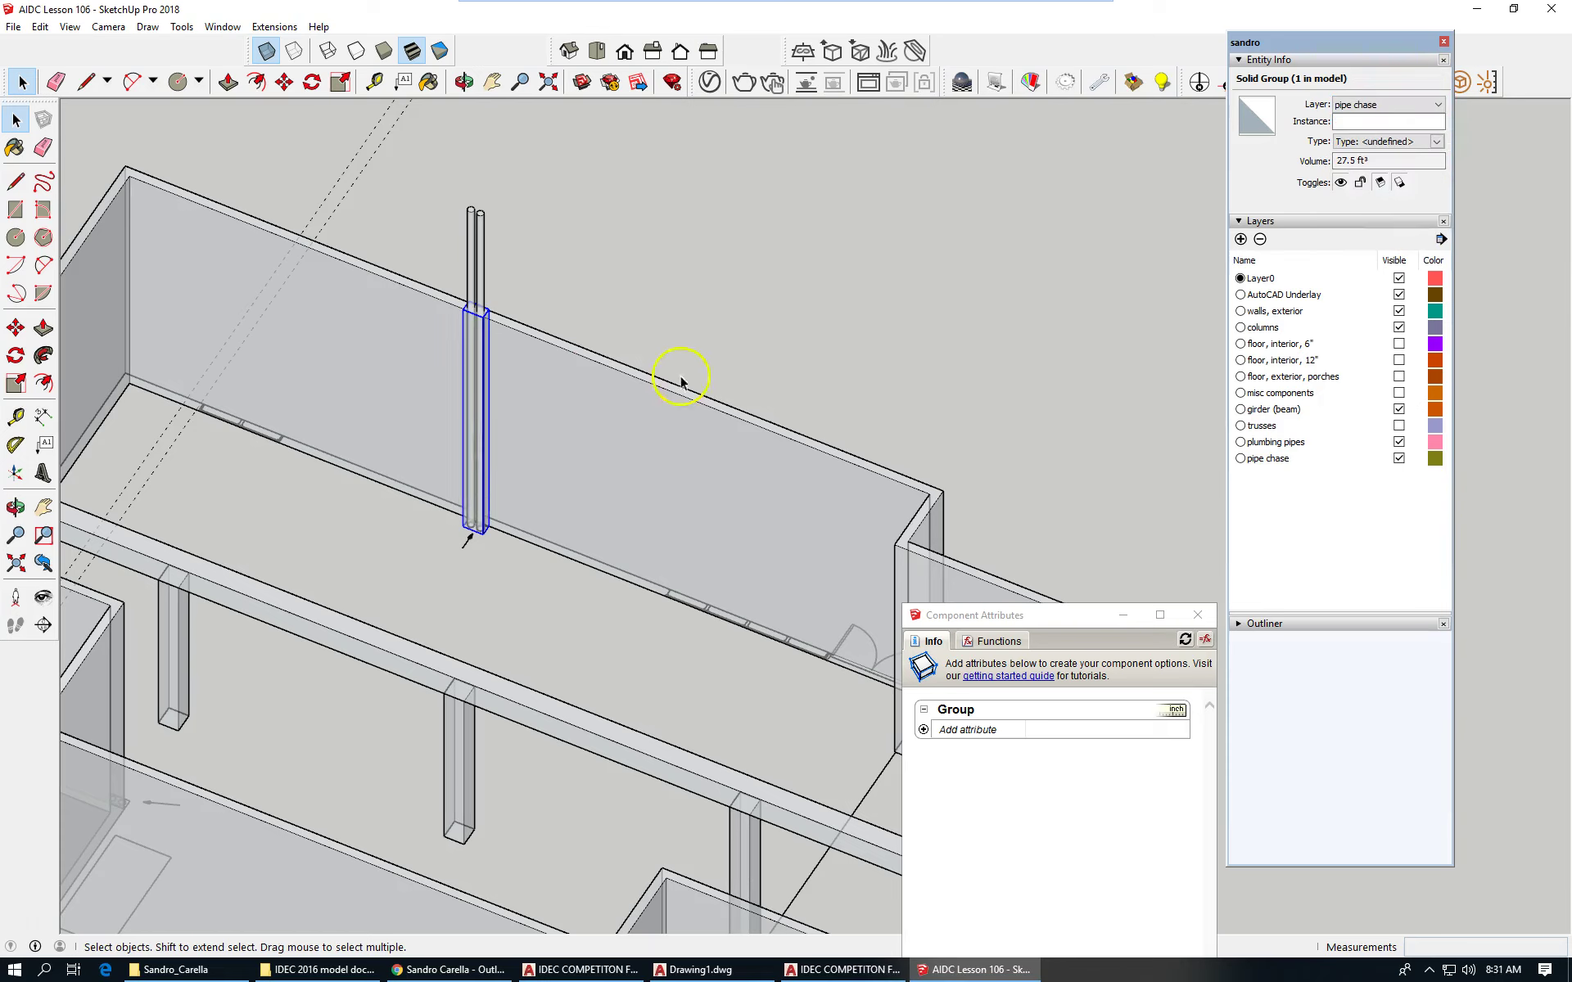
middle_click_drag(722, 336, 1081, 302)
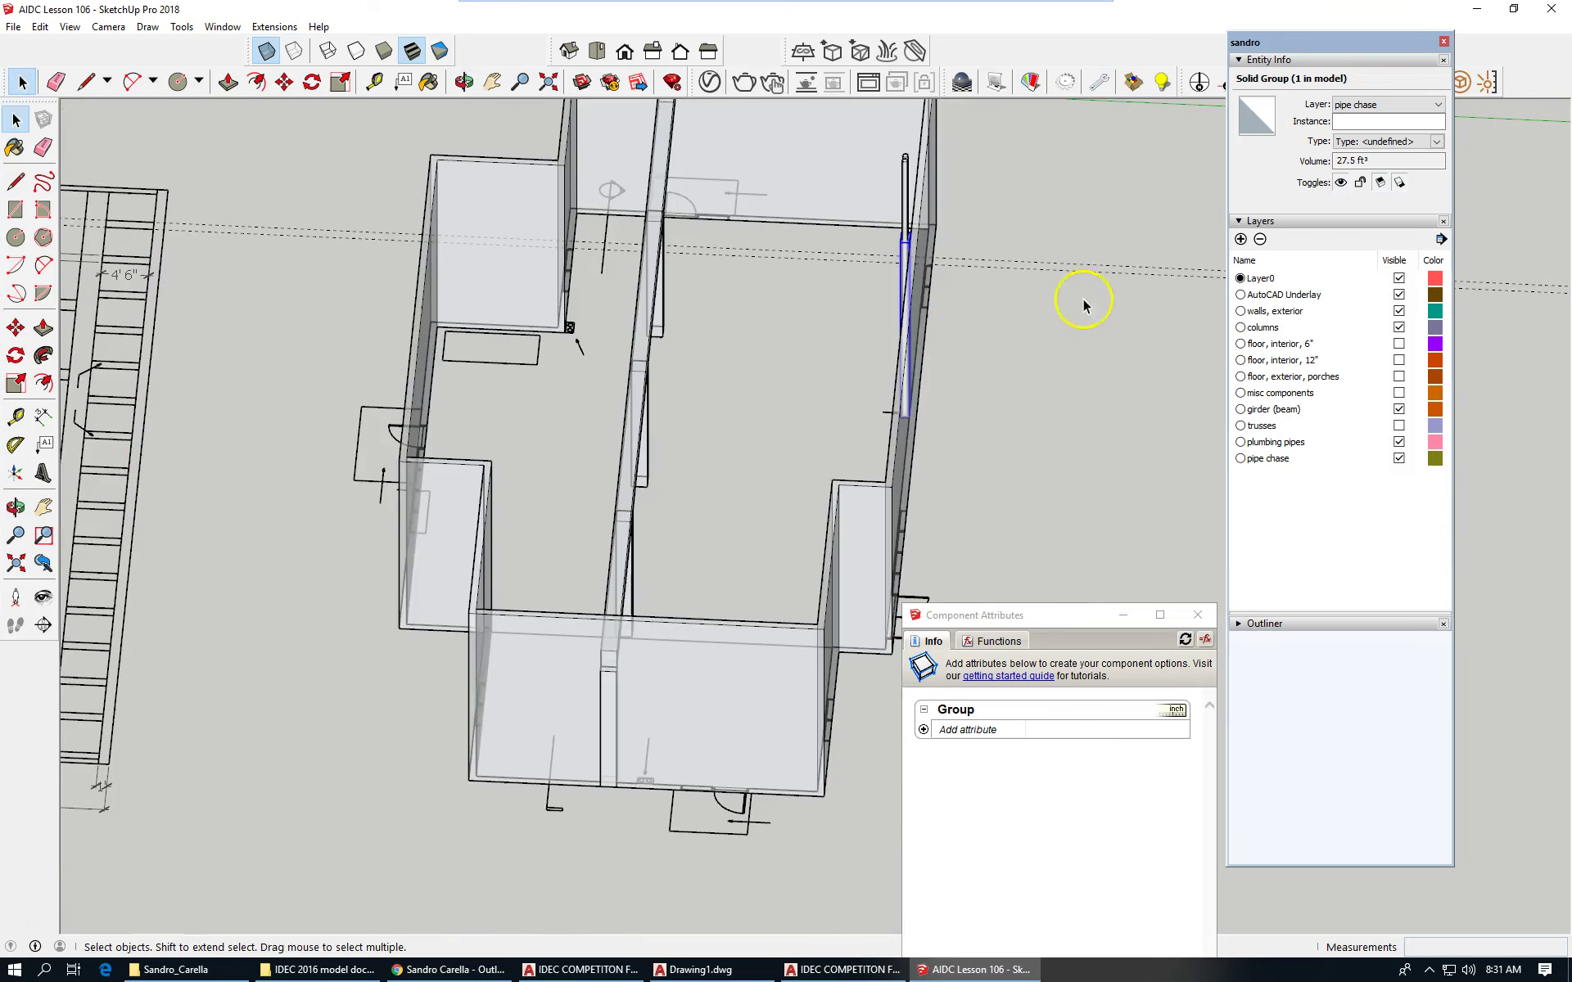
middle_click_drag(883, 331, 1115, 322)
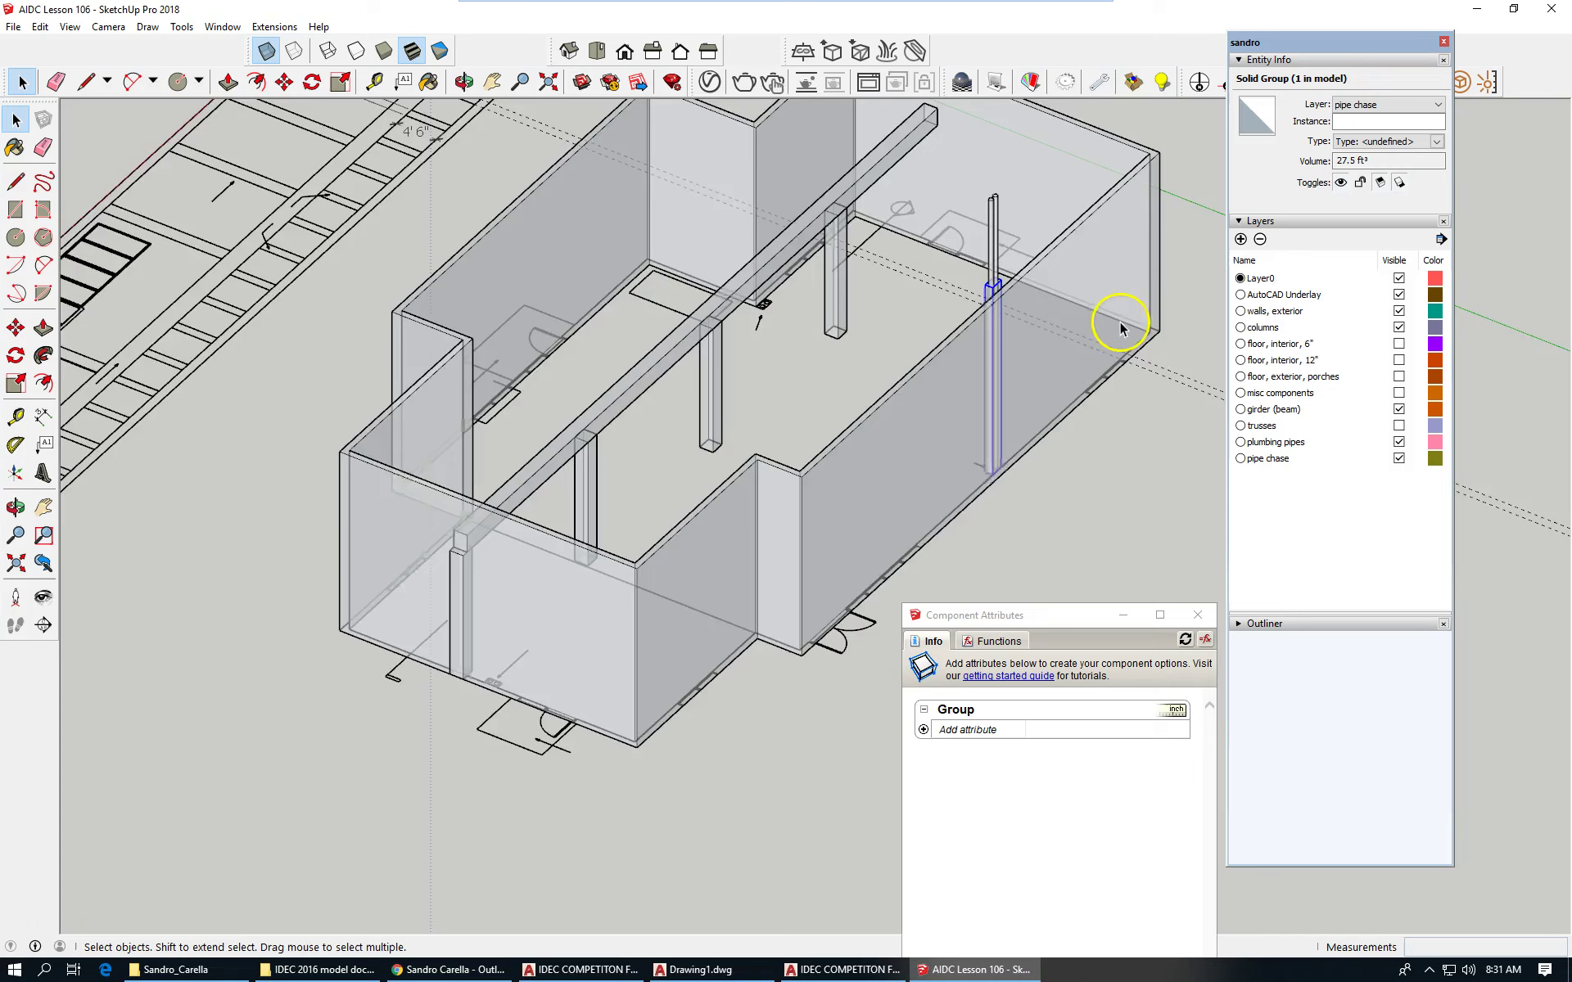
scroll(1061, 307, "up", 3)
scroll(1061, 302, "down", 4)
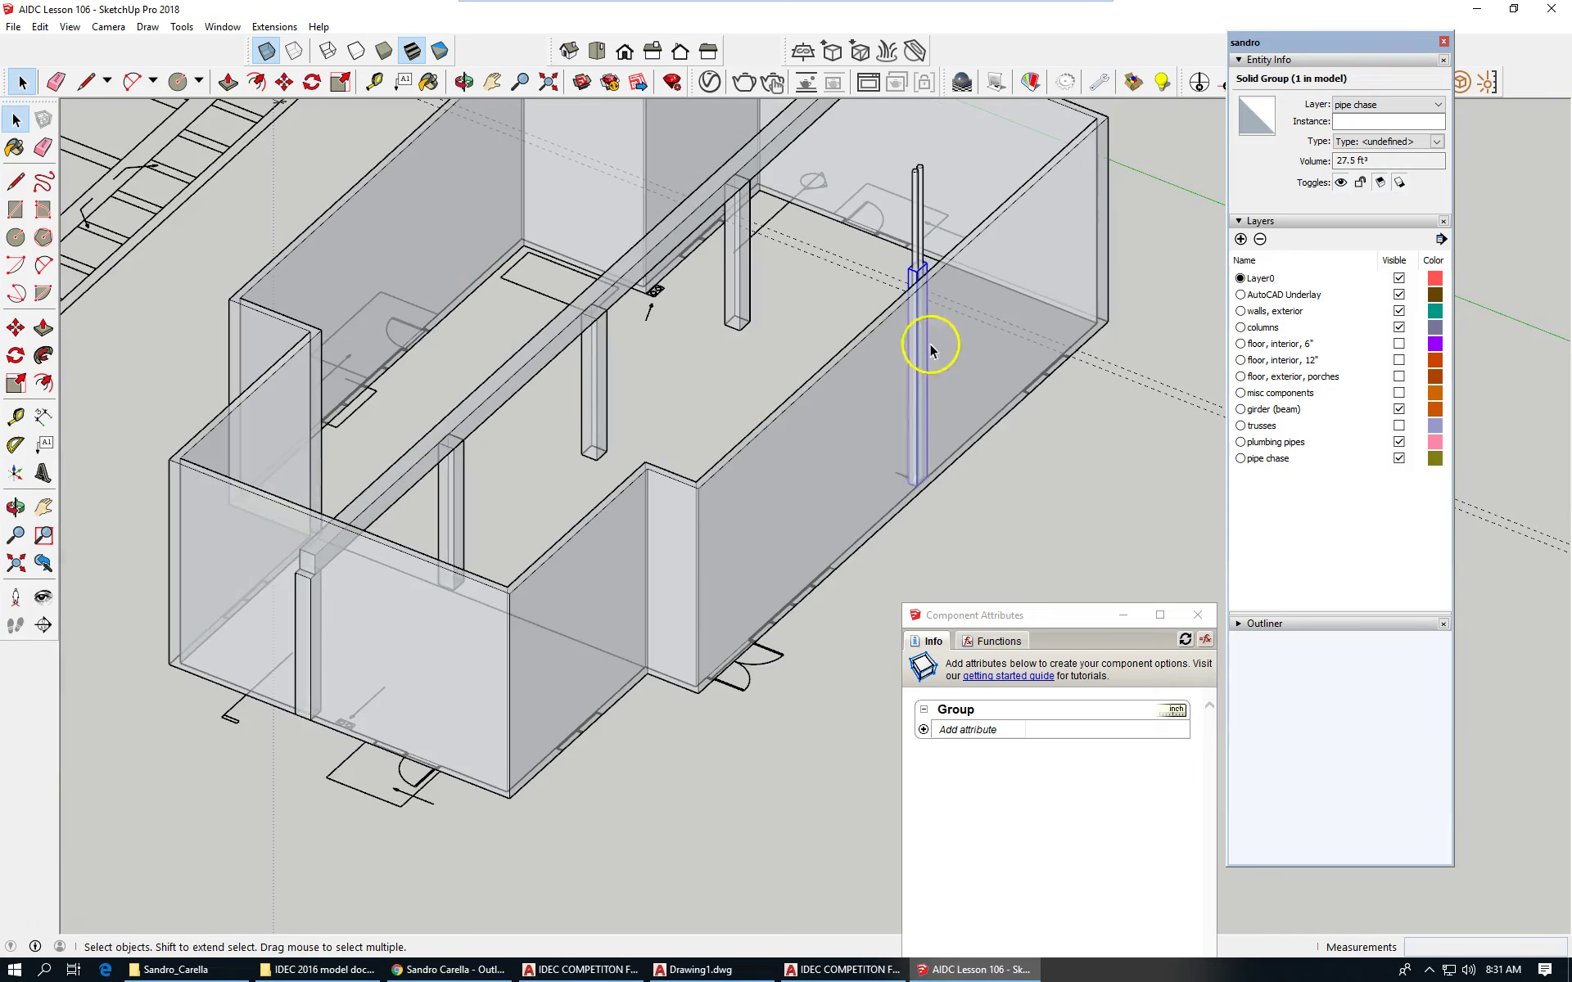
Step: Turn off X-ray so faces are opaque, then orbit and zoom around the pipe chase and column
left_click(263, 52)
left_click(1029, 497)
scroll(892, 335, "down", 5)
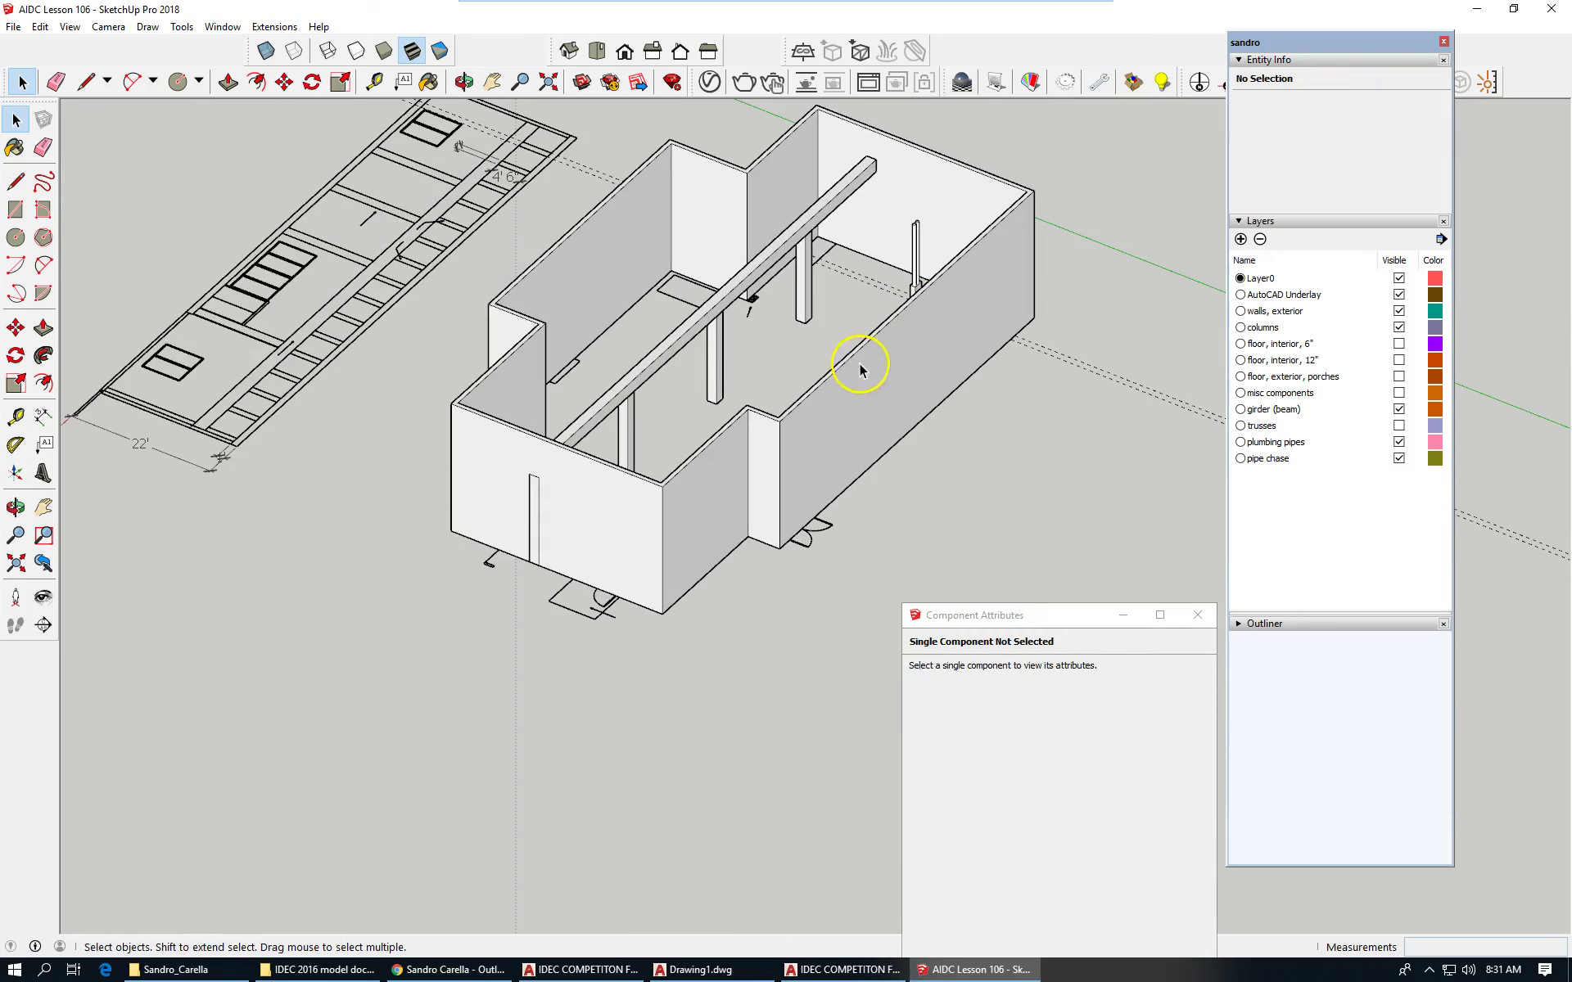
mouse_move(860, 361)
middle_mouse_down()
mouse_move(892, 417)
mouse_move(1125, 384)
mouse_move(1122, 330)
mouse_move(846, 361)
middle_mouse_up()
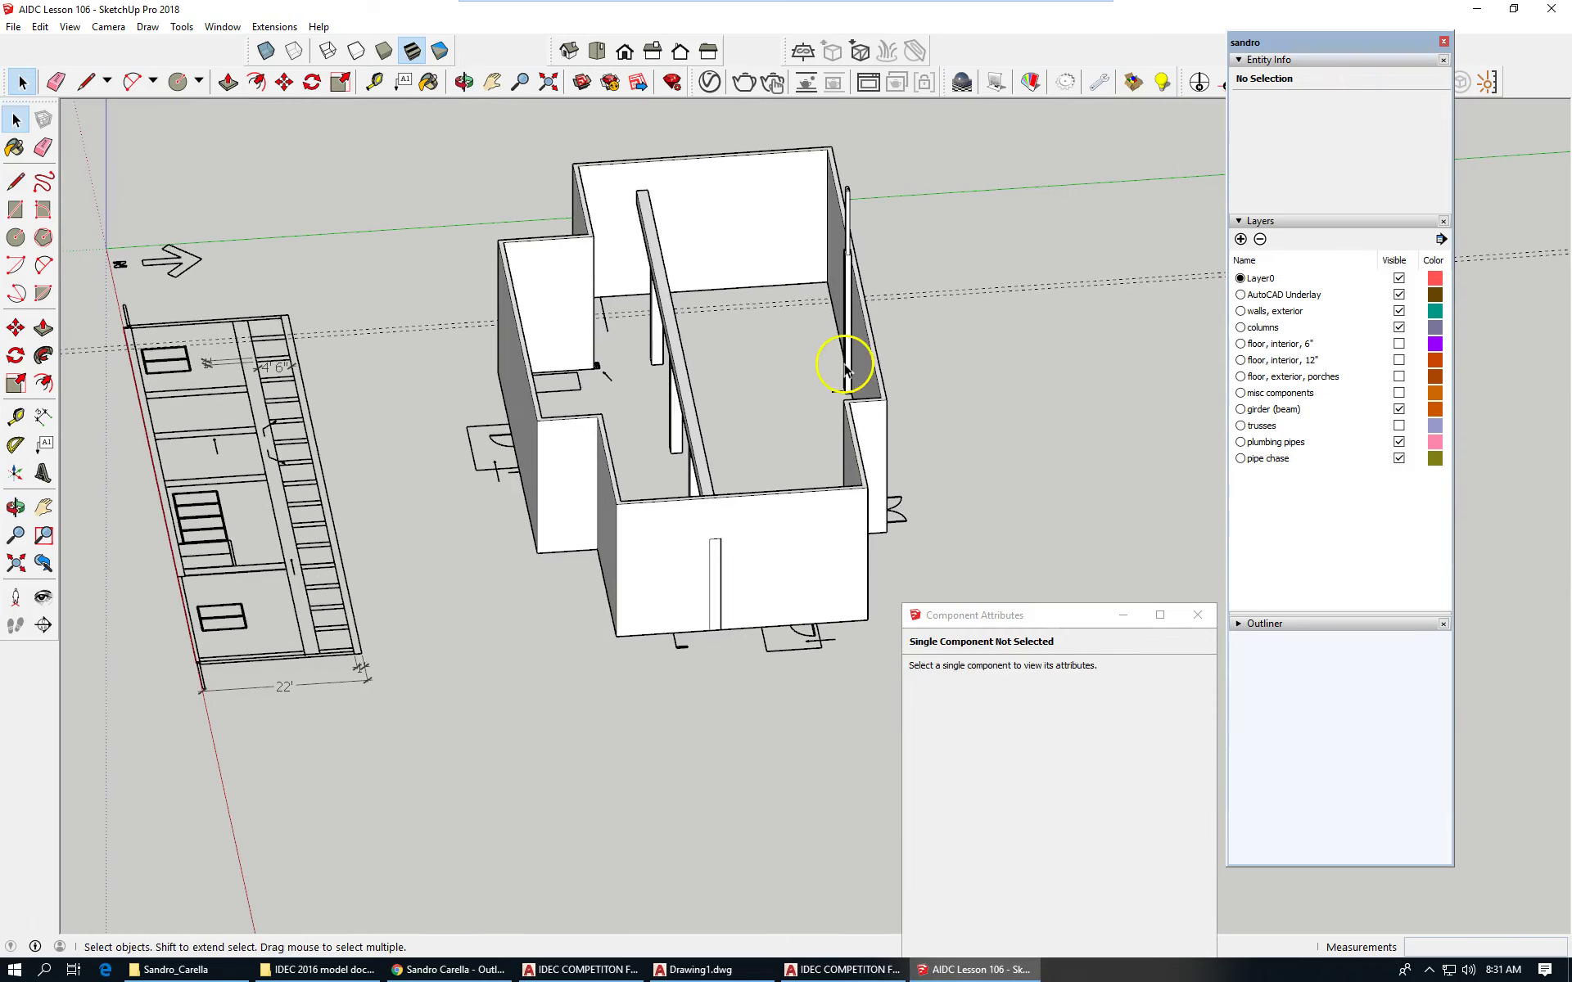
scroll(852, 396, "up", 5)
scroll(856, 385, "up", 2)
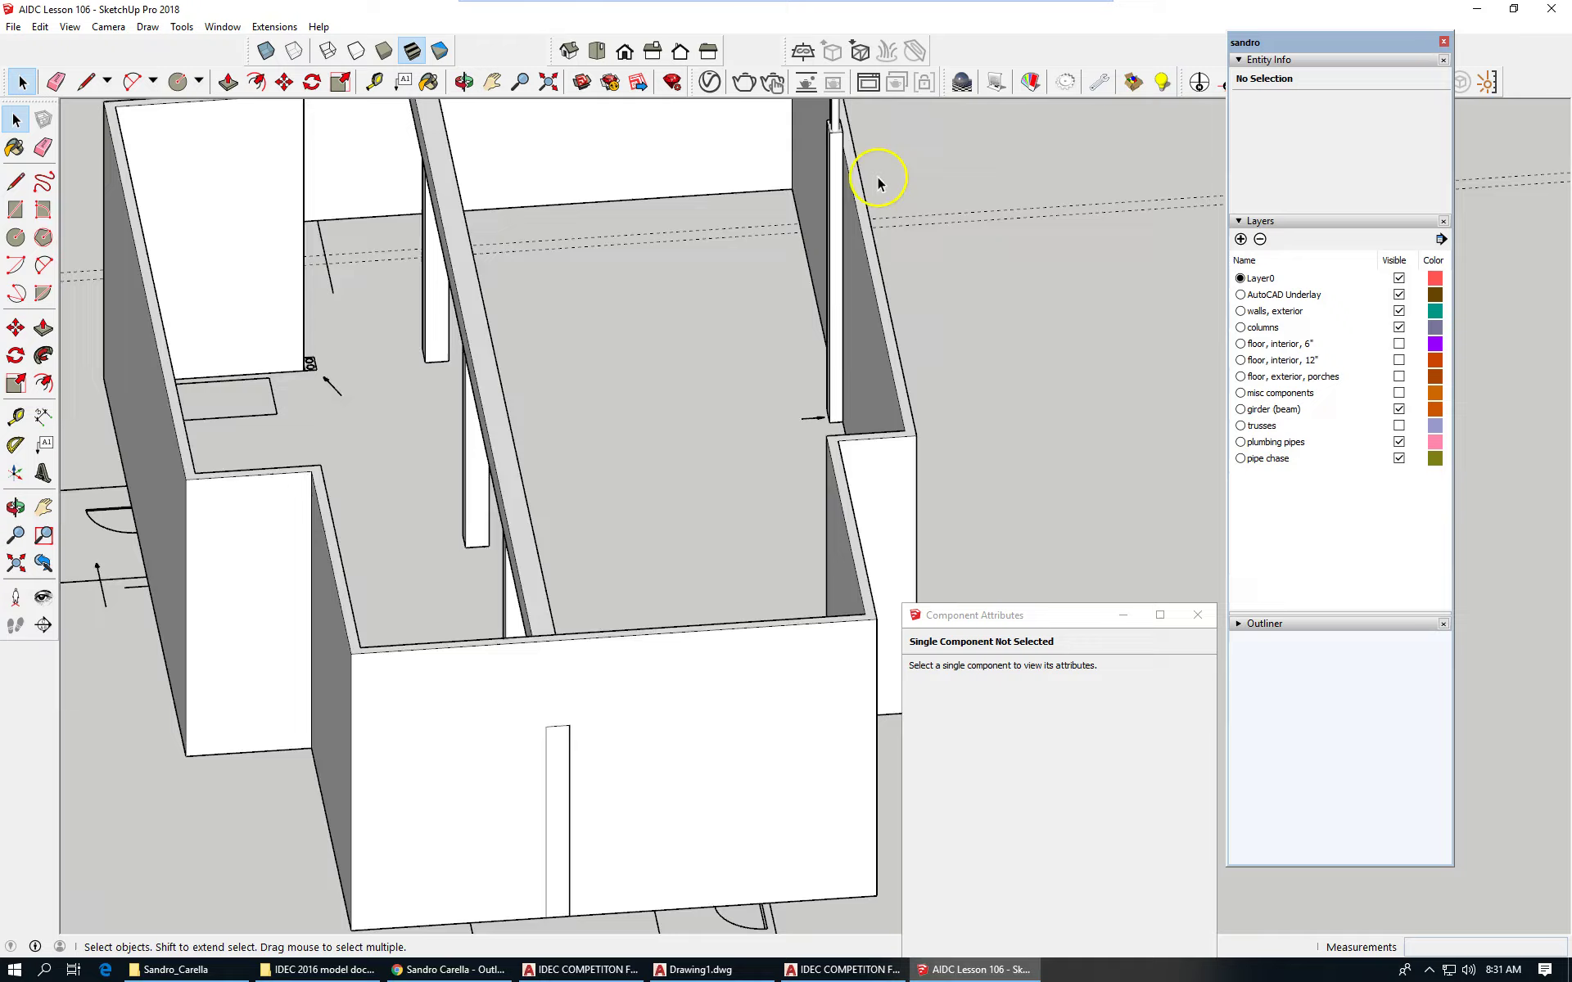
scroll(878, 182, "up", 6)
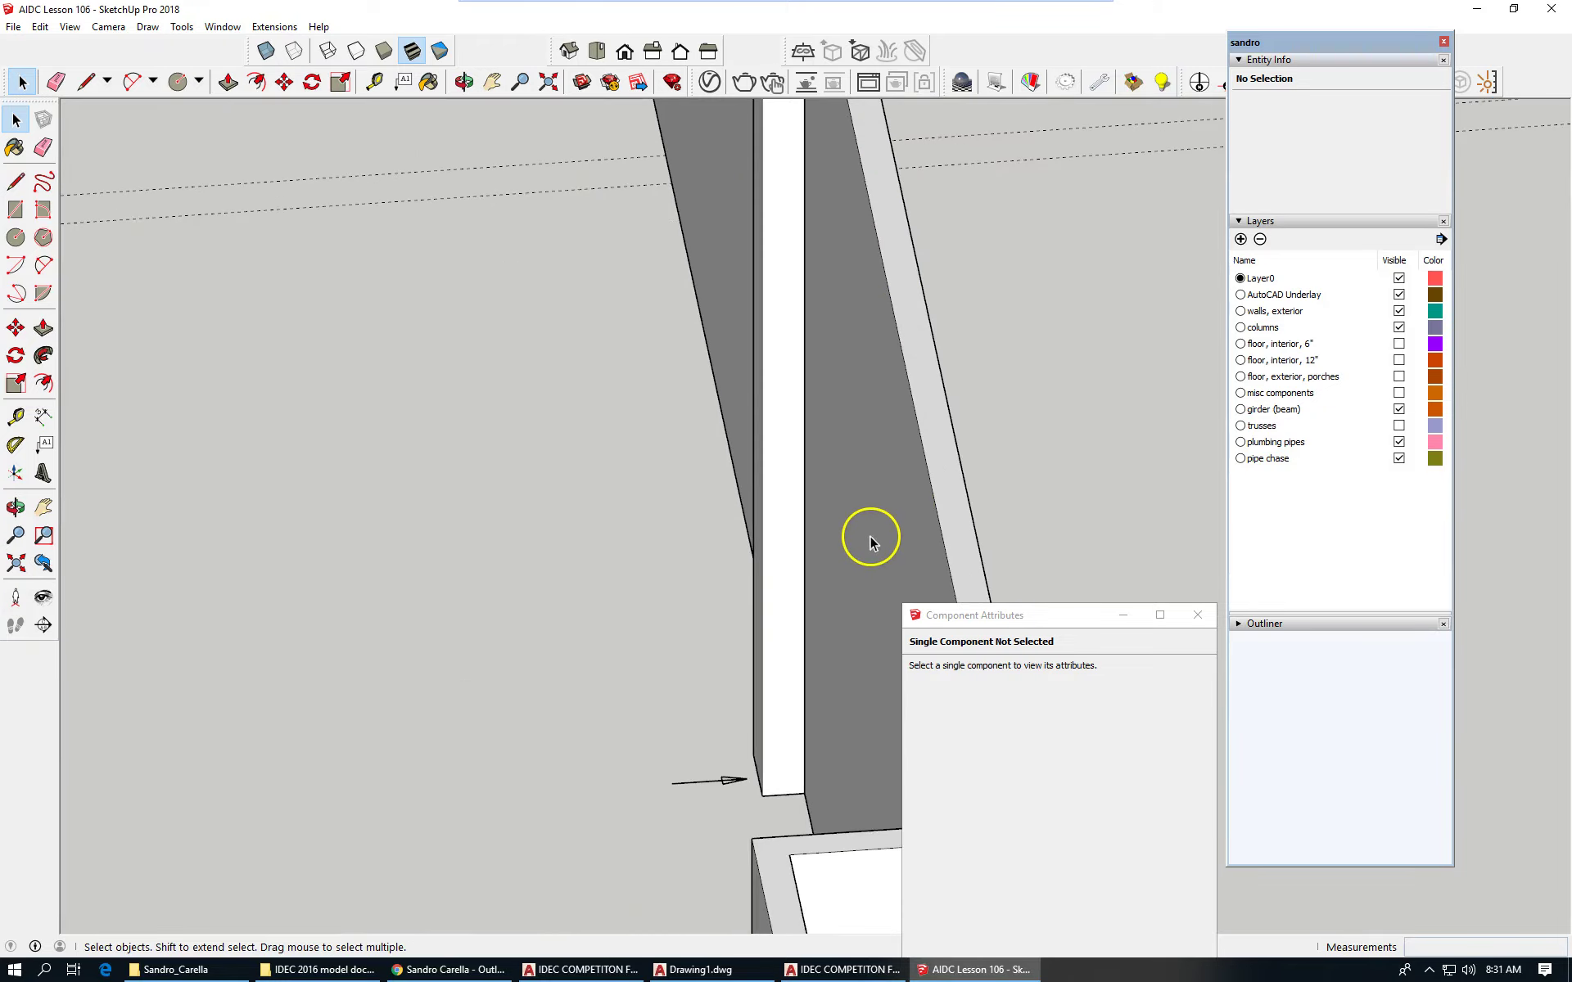
scroll(505, 344, "down", 5)
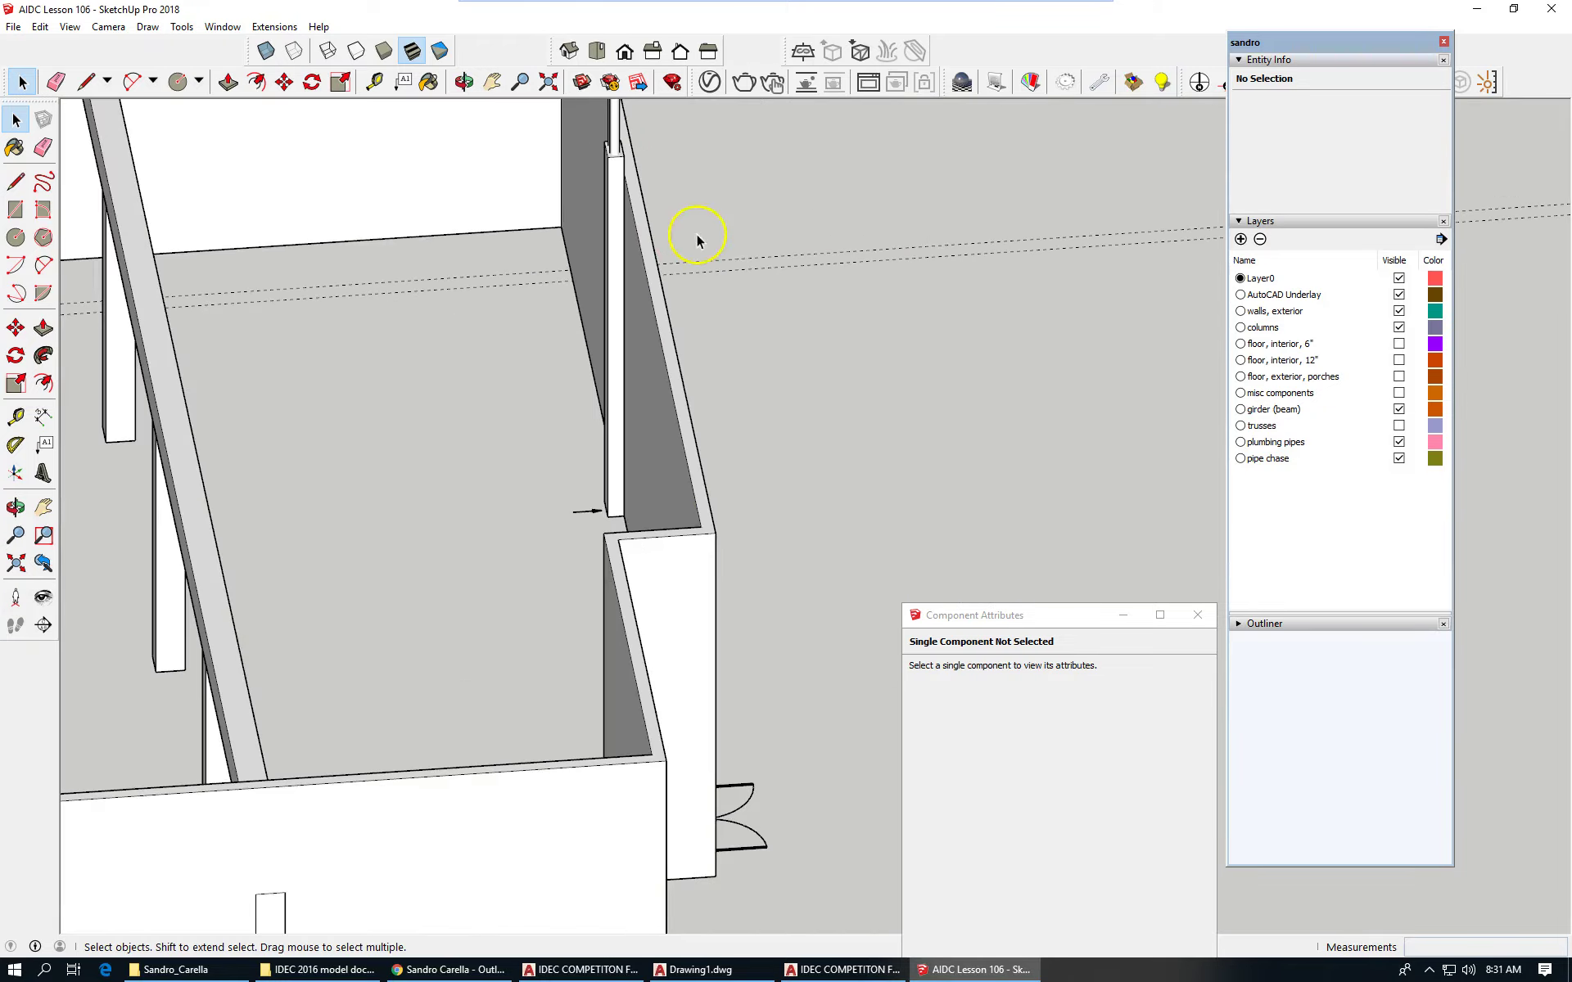
middle_click_drag(547, 511, 852, 508)
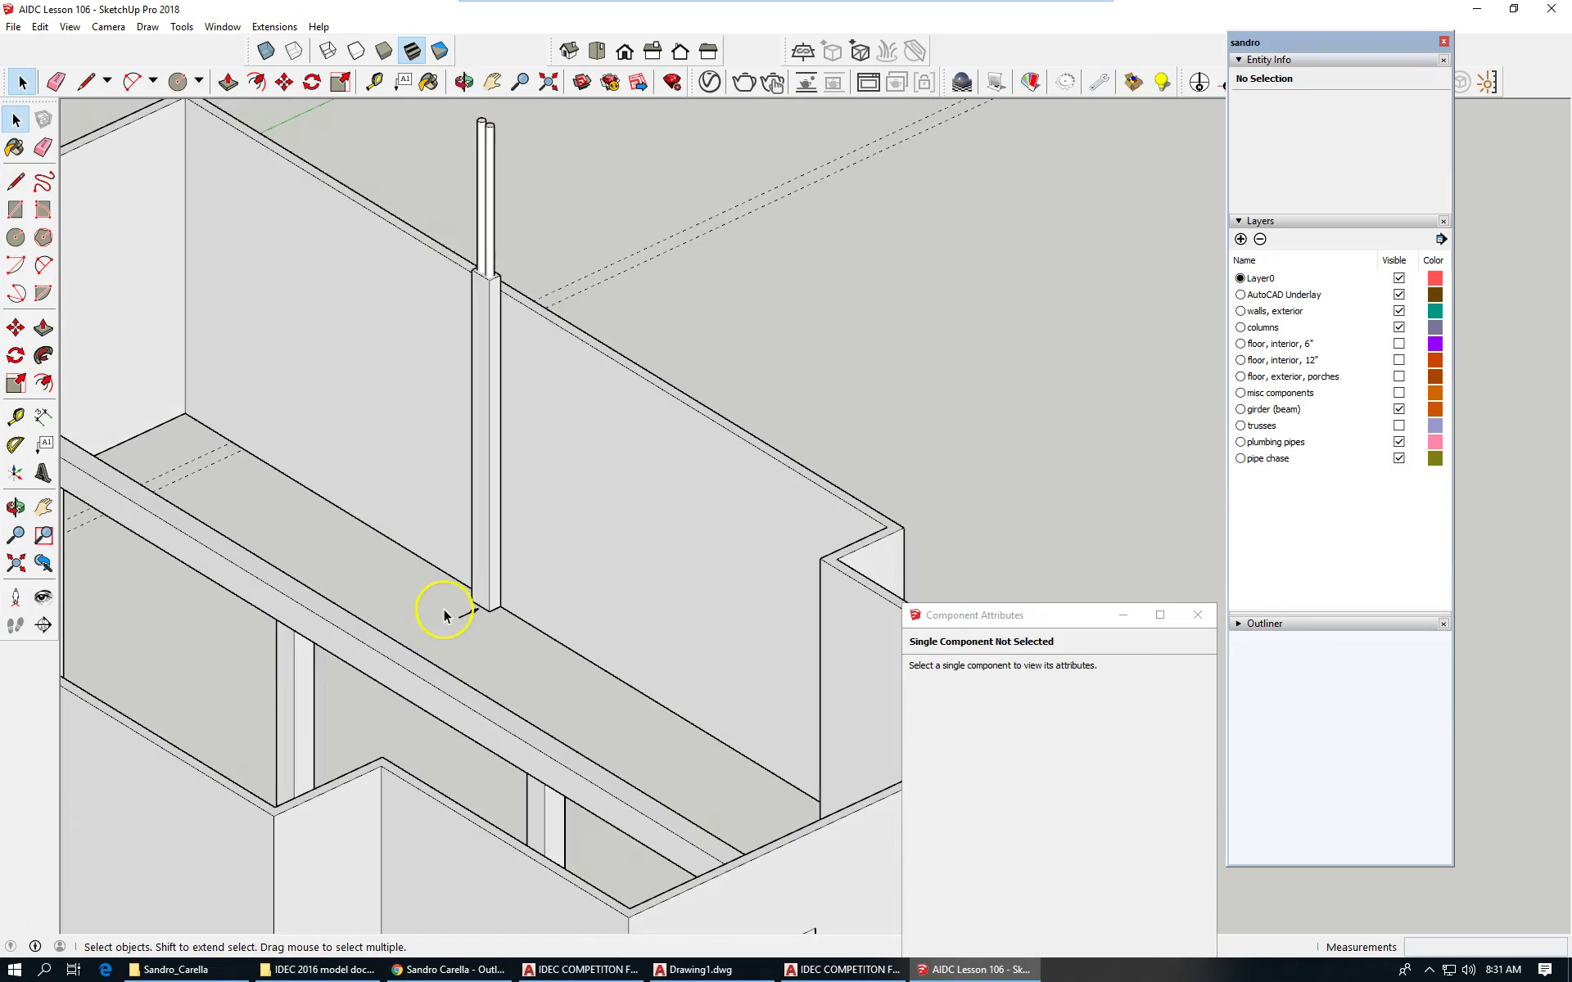
scroll(497, 614, "up", 2)
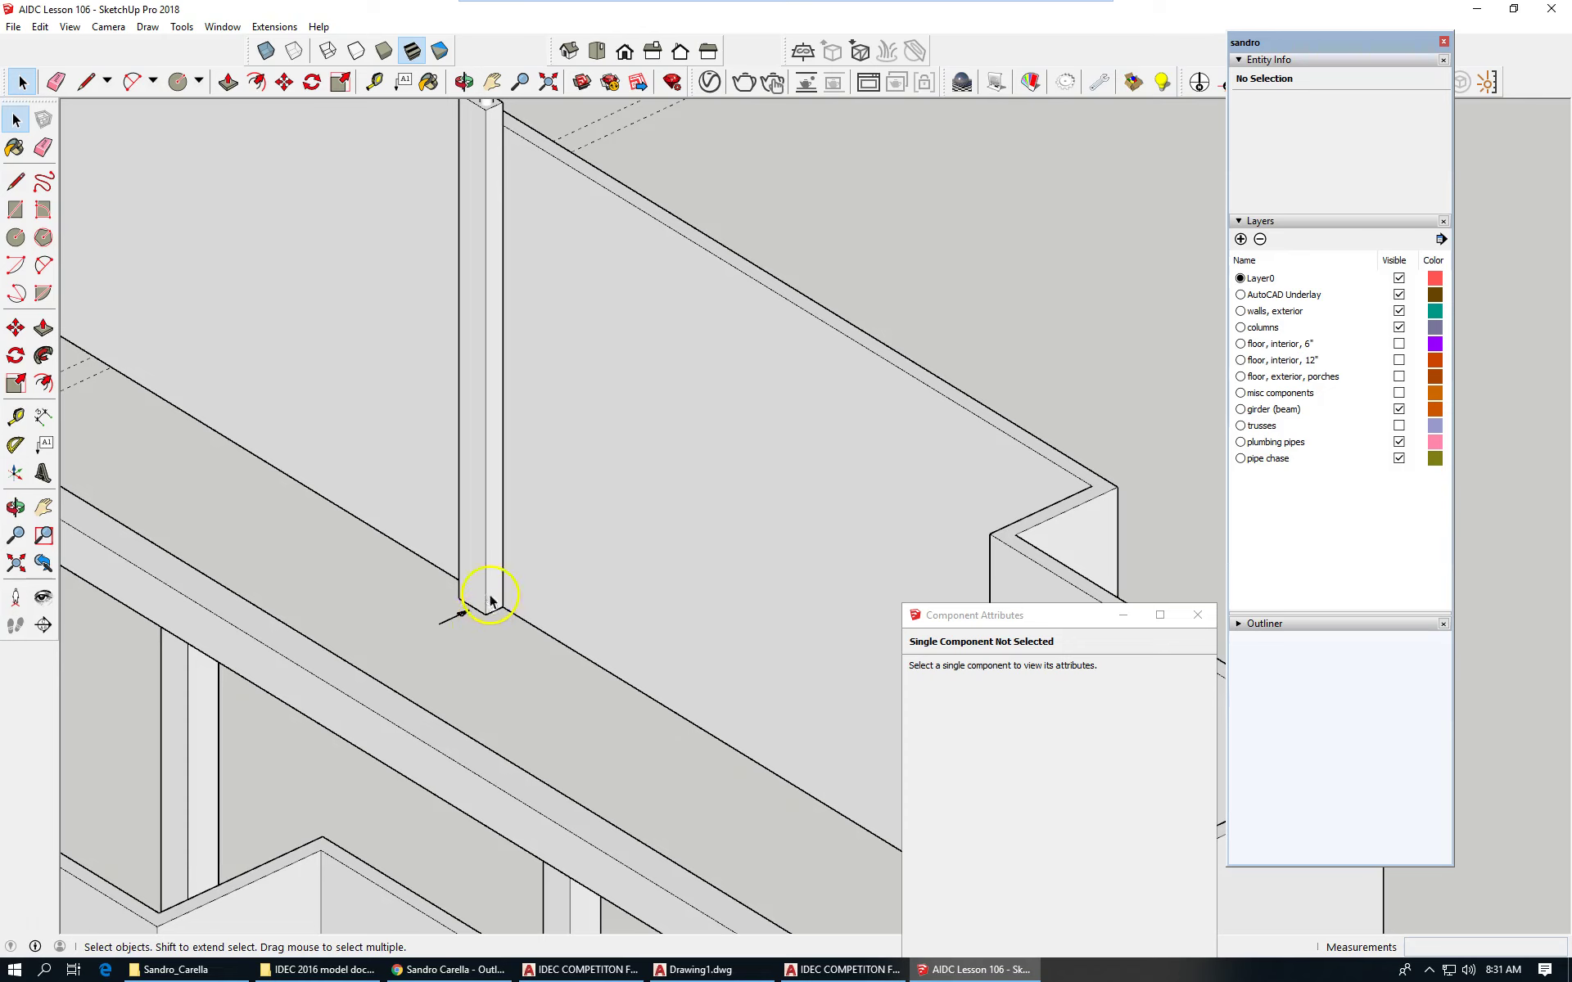
scroll(484, 606, "down", 4)
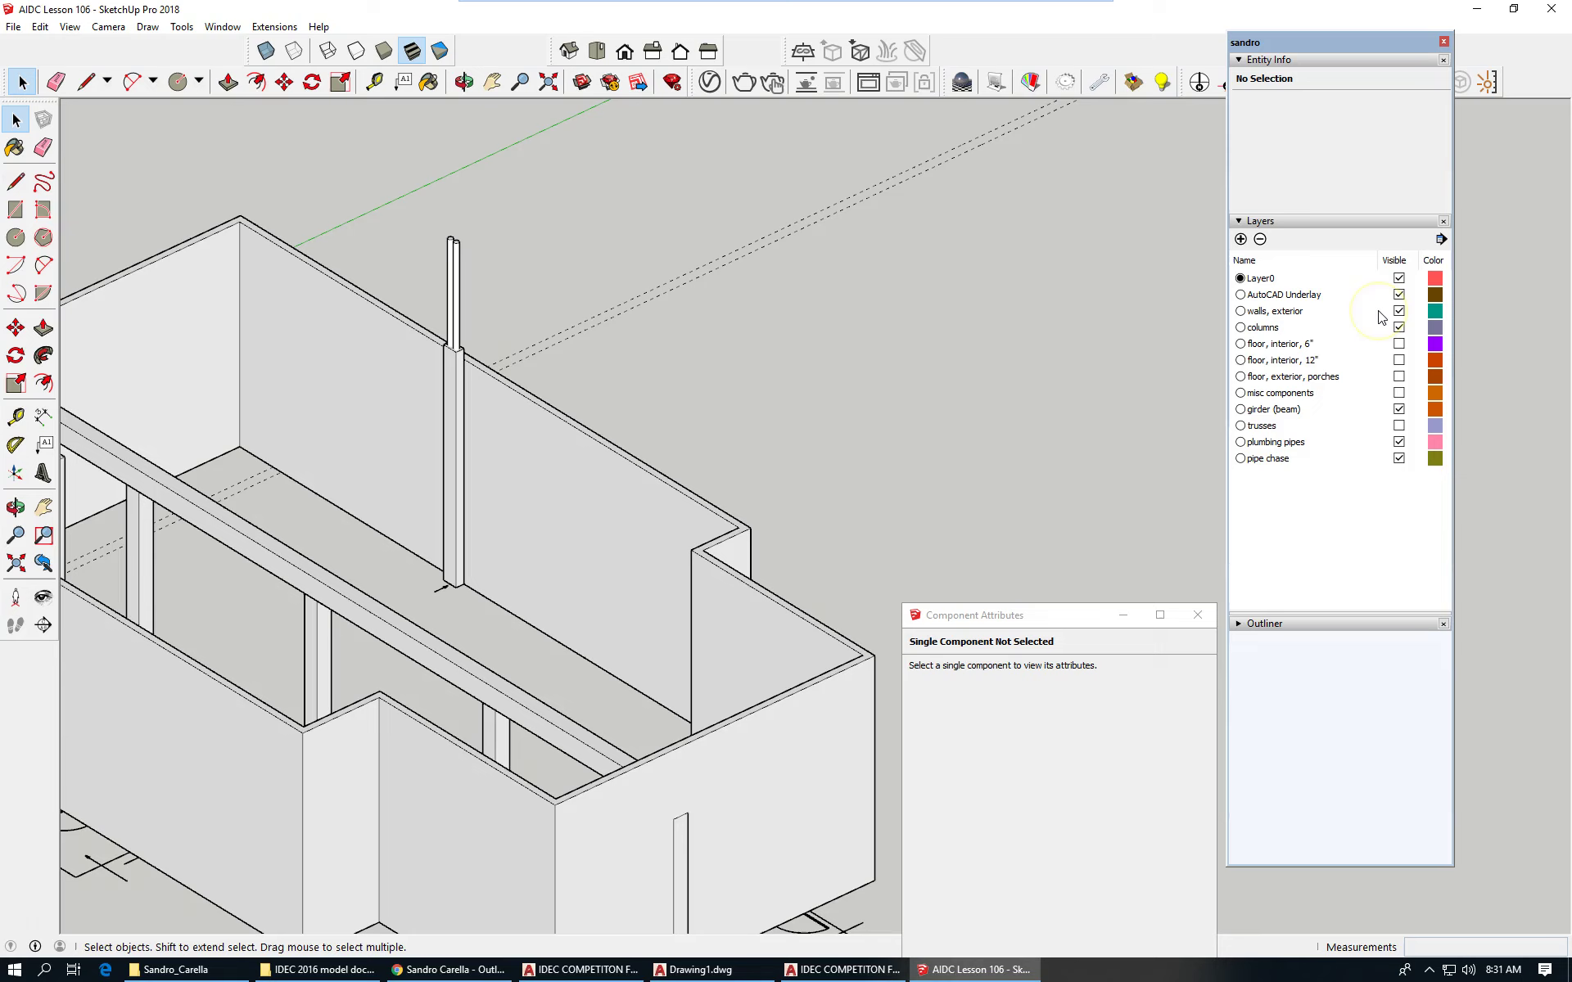
Step: Make the floor, interior, 12" layer visible and zoom to view the interior floor
left_click(1398, 362)
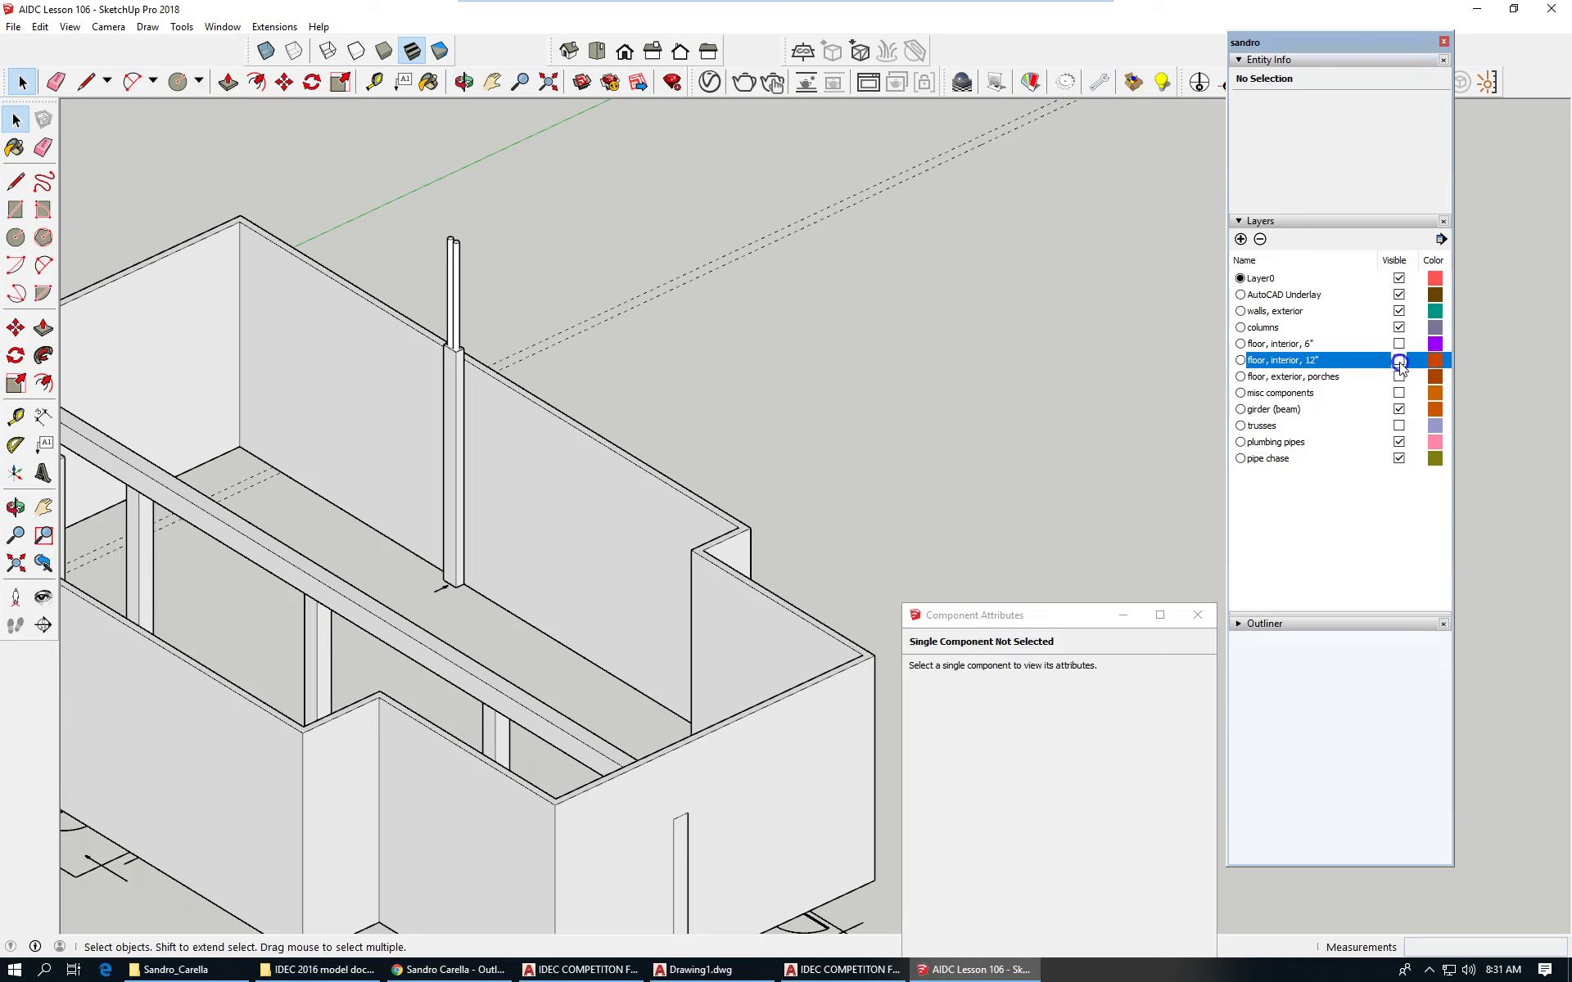
scroll(413, 569, "up", 3)
scroll(492, 585, "up", 2)
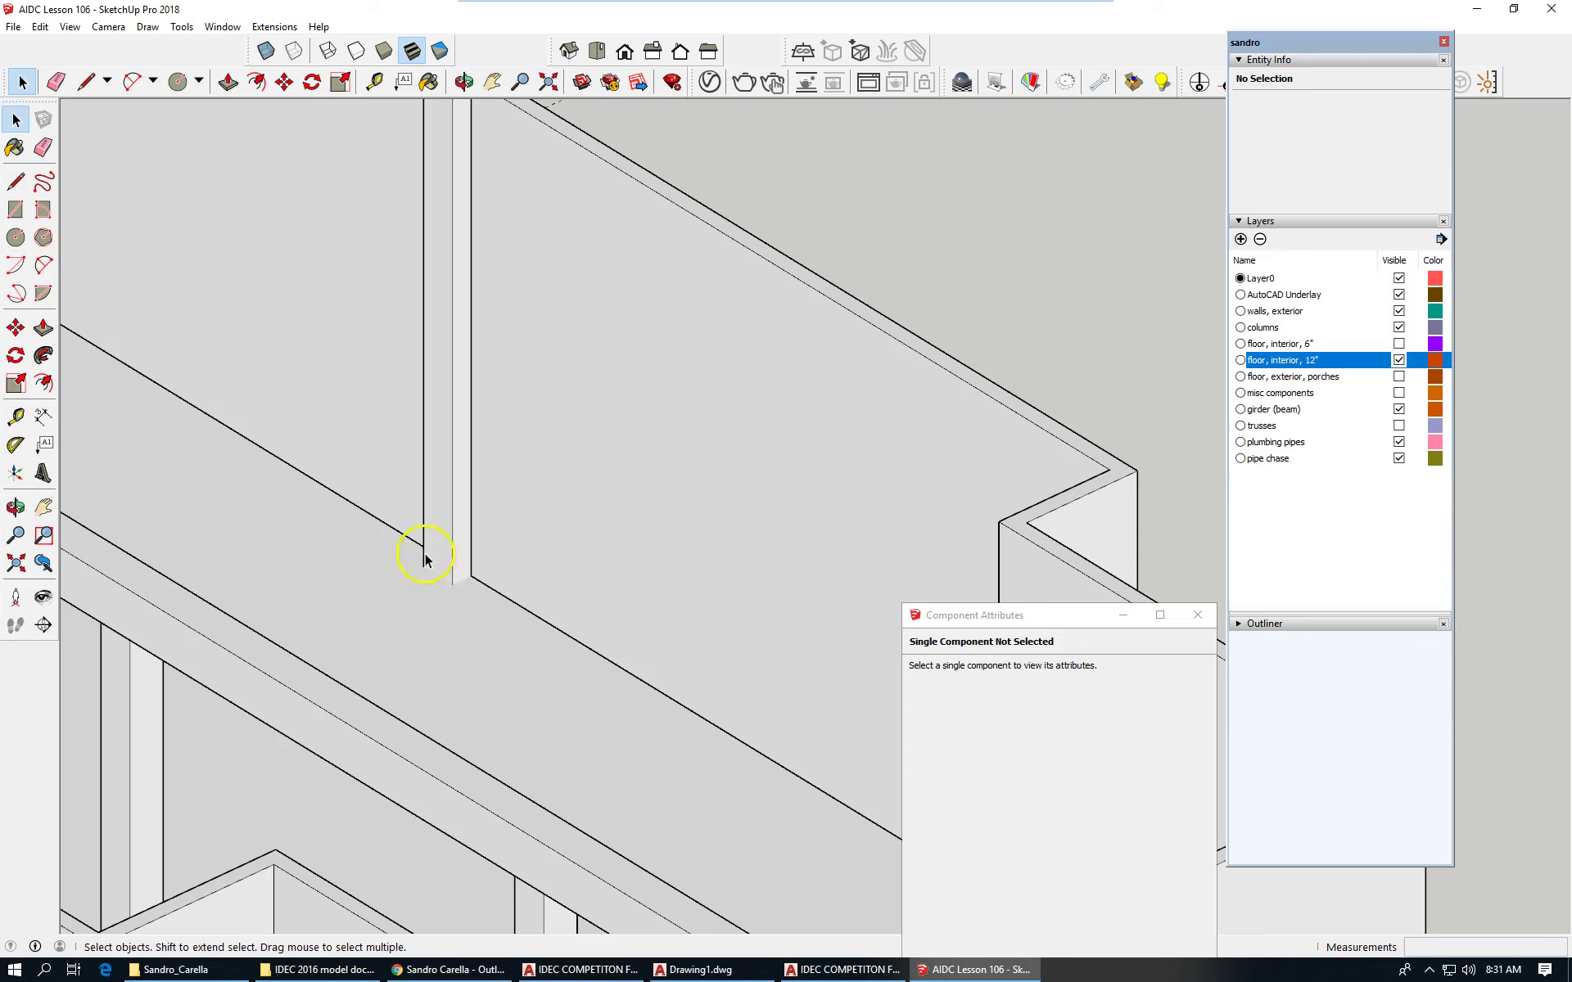
scroll(425, 559, "down", 2)
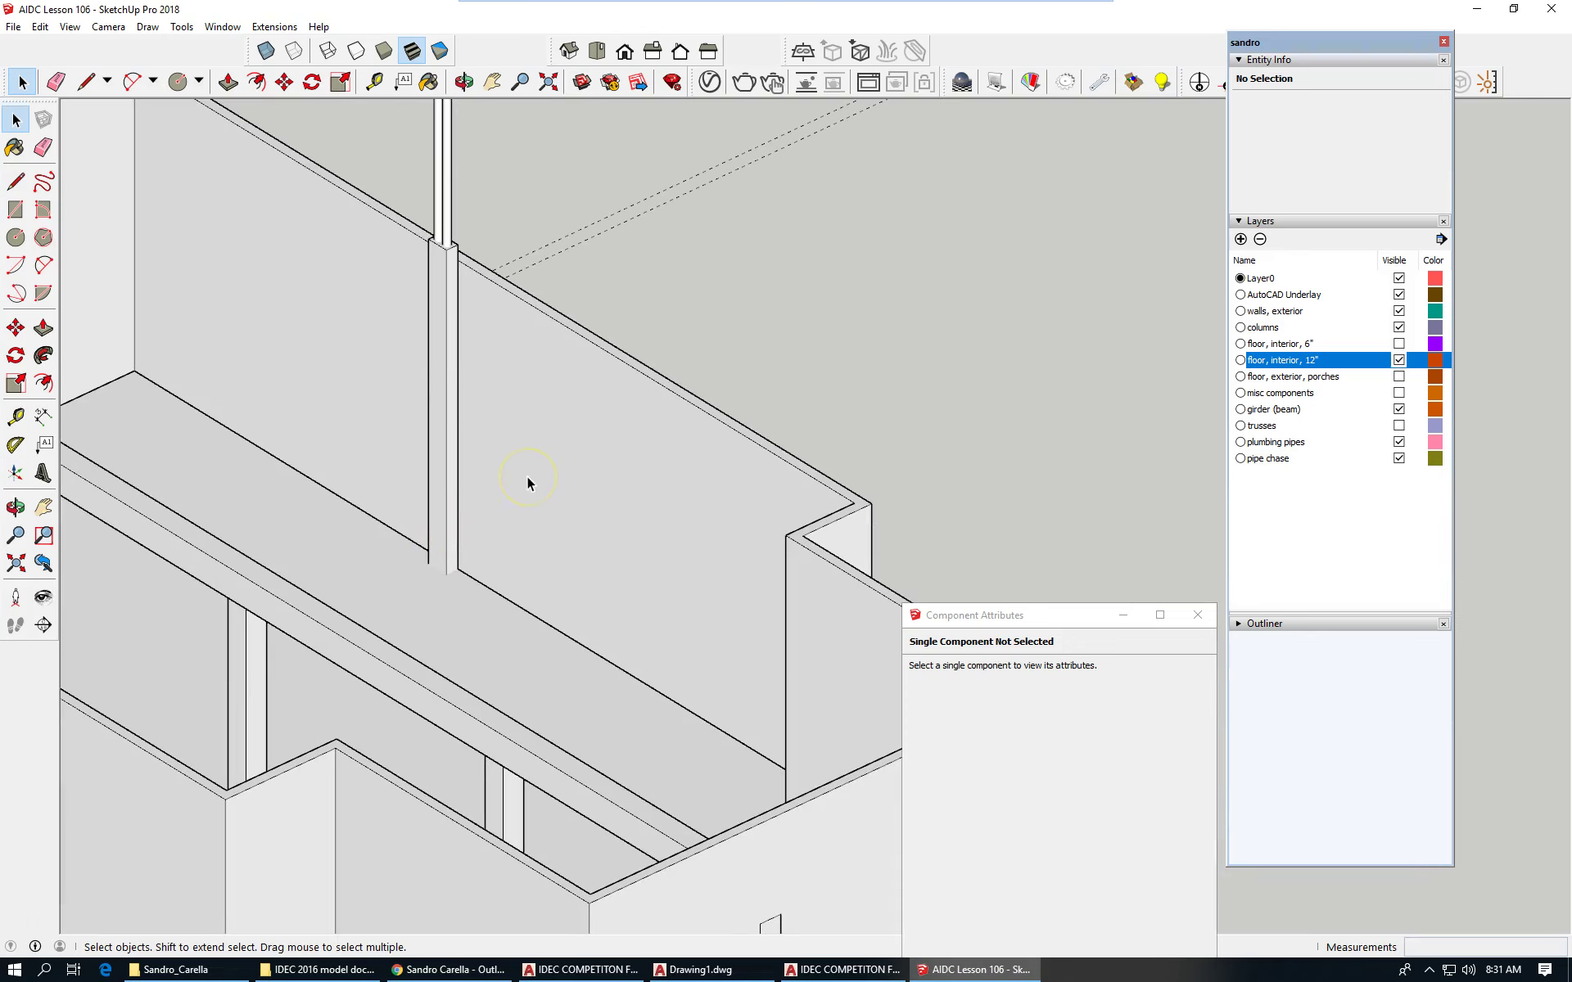
scroll(638, 327, "down", 5)
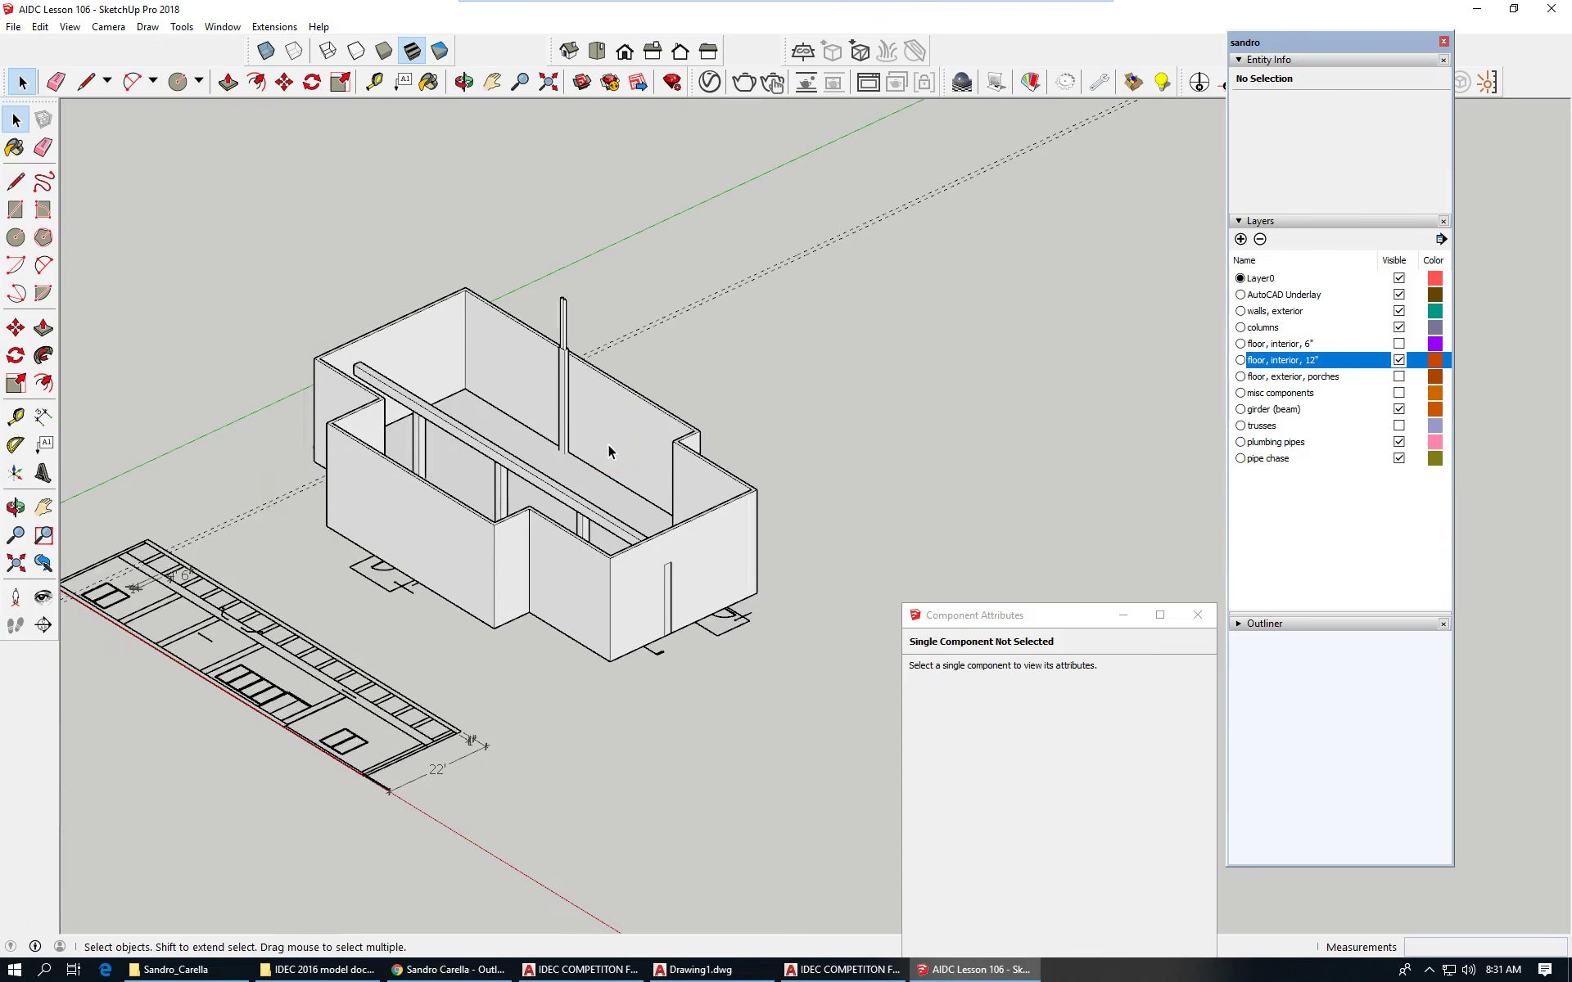
left_click(660, 442)
scroll(352, 373, "up", 5)
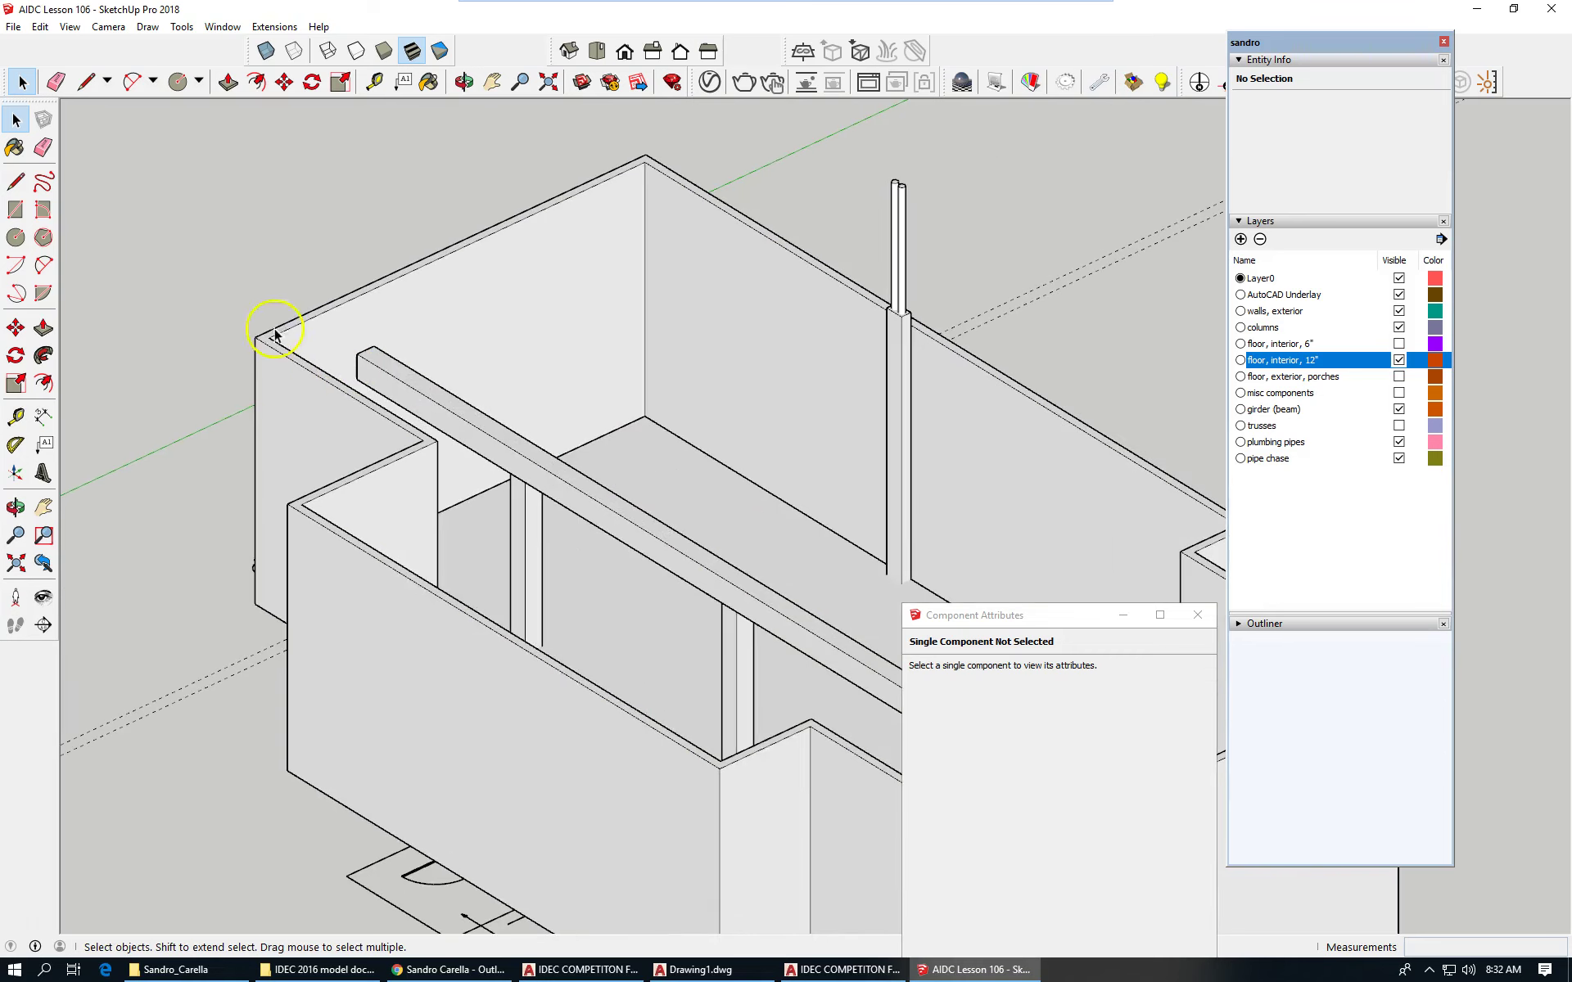
scroll(196, 300, "down", 3)
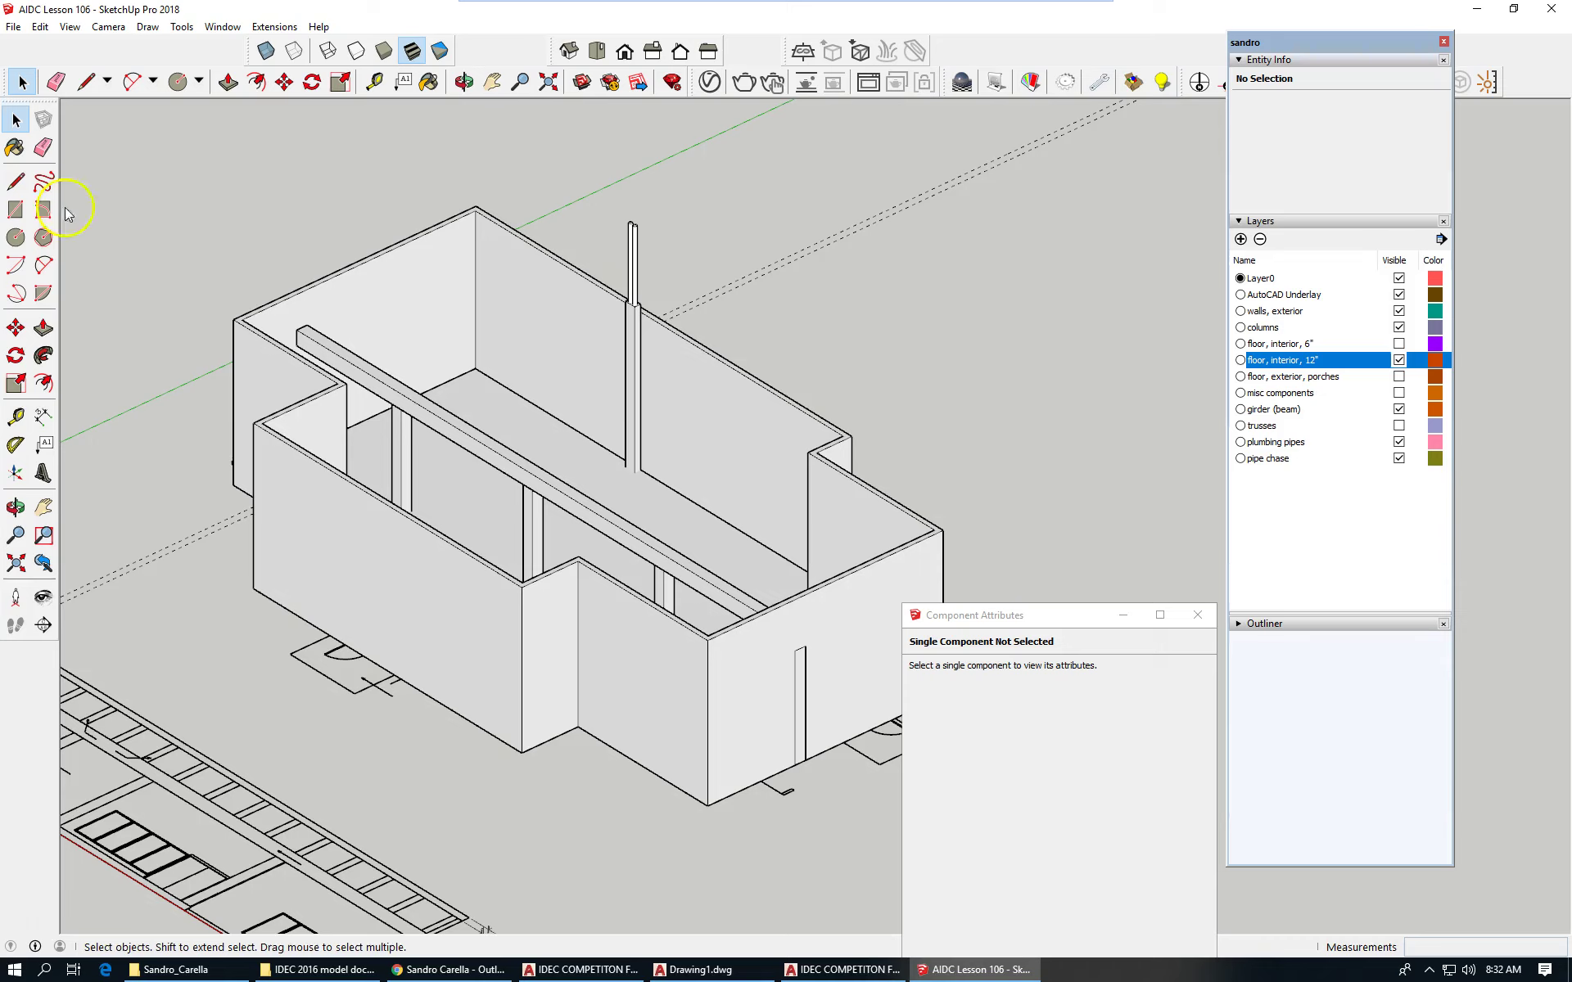
Step: Start the roof outline with the Line tool, from the left top wall corner round to the front corner
left_click(15, 182)
scroll(311, 308, "up", 3)
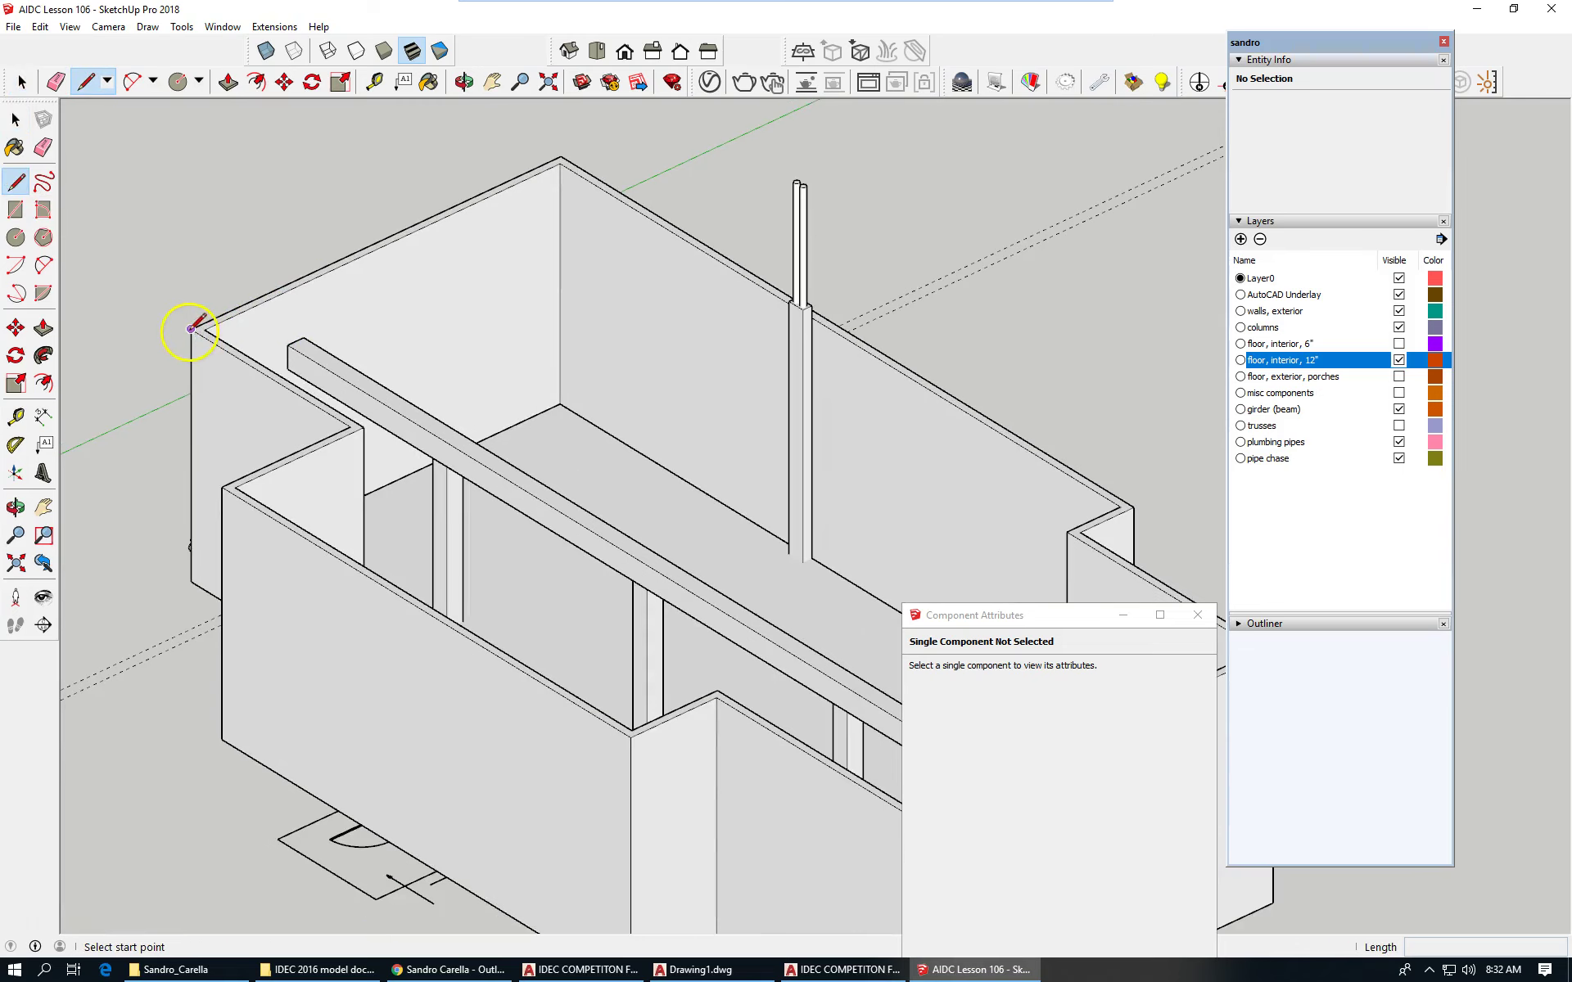
left_click(190, 328)
left_click(561, 156)
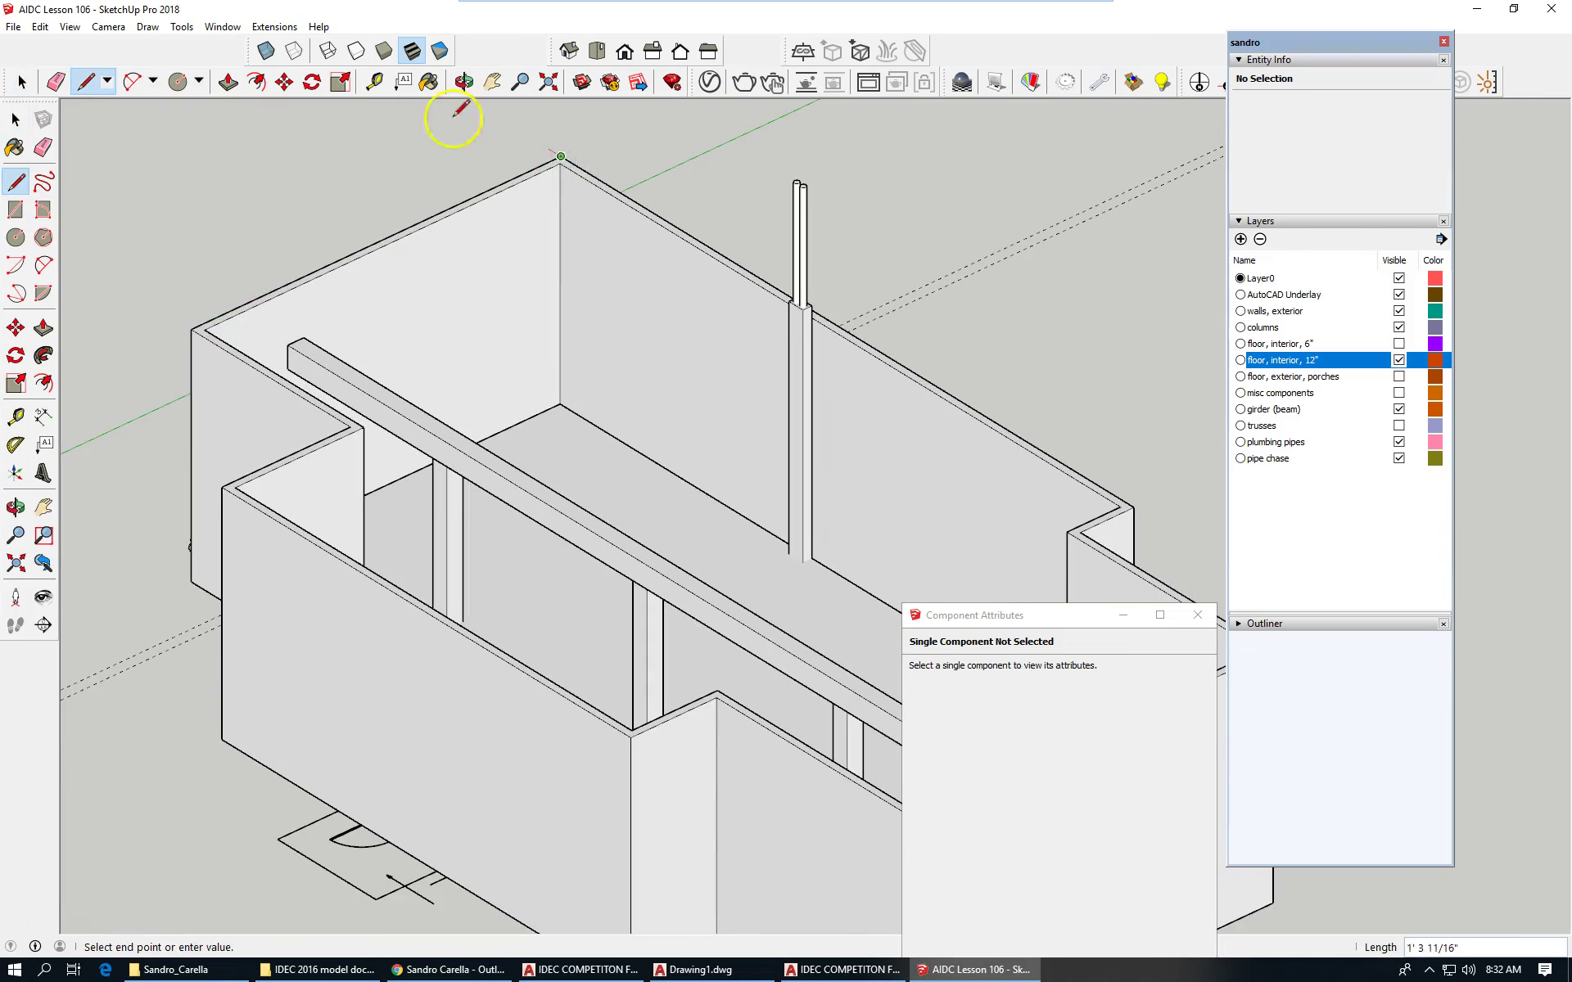
scroll(720, 316, "down", 3)
scroll(909, 410, "up", 5)
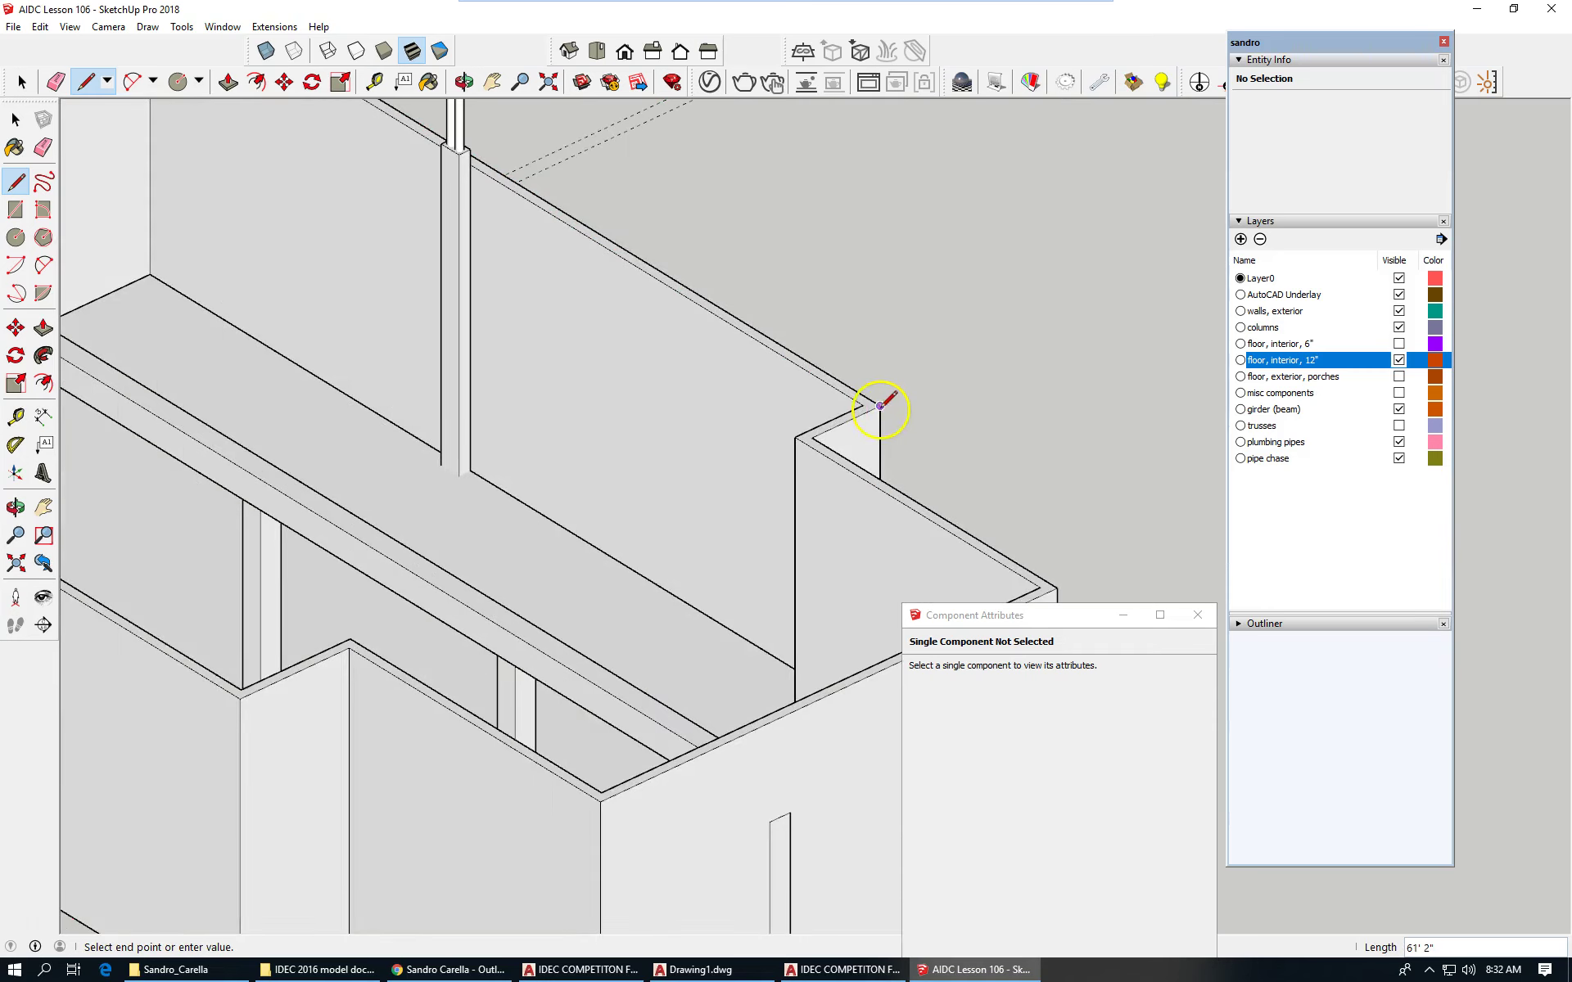
left_click(880, 406)
scroll(1053, 596, "down", 3)
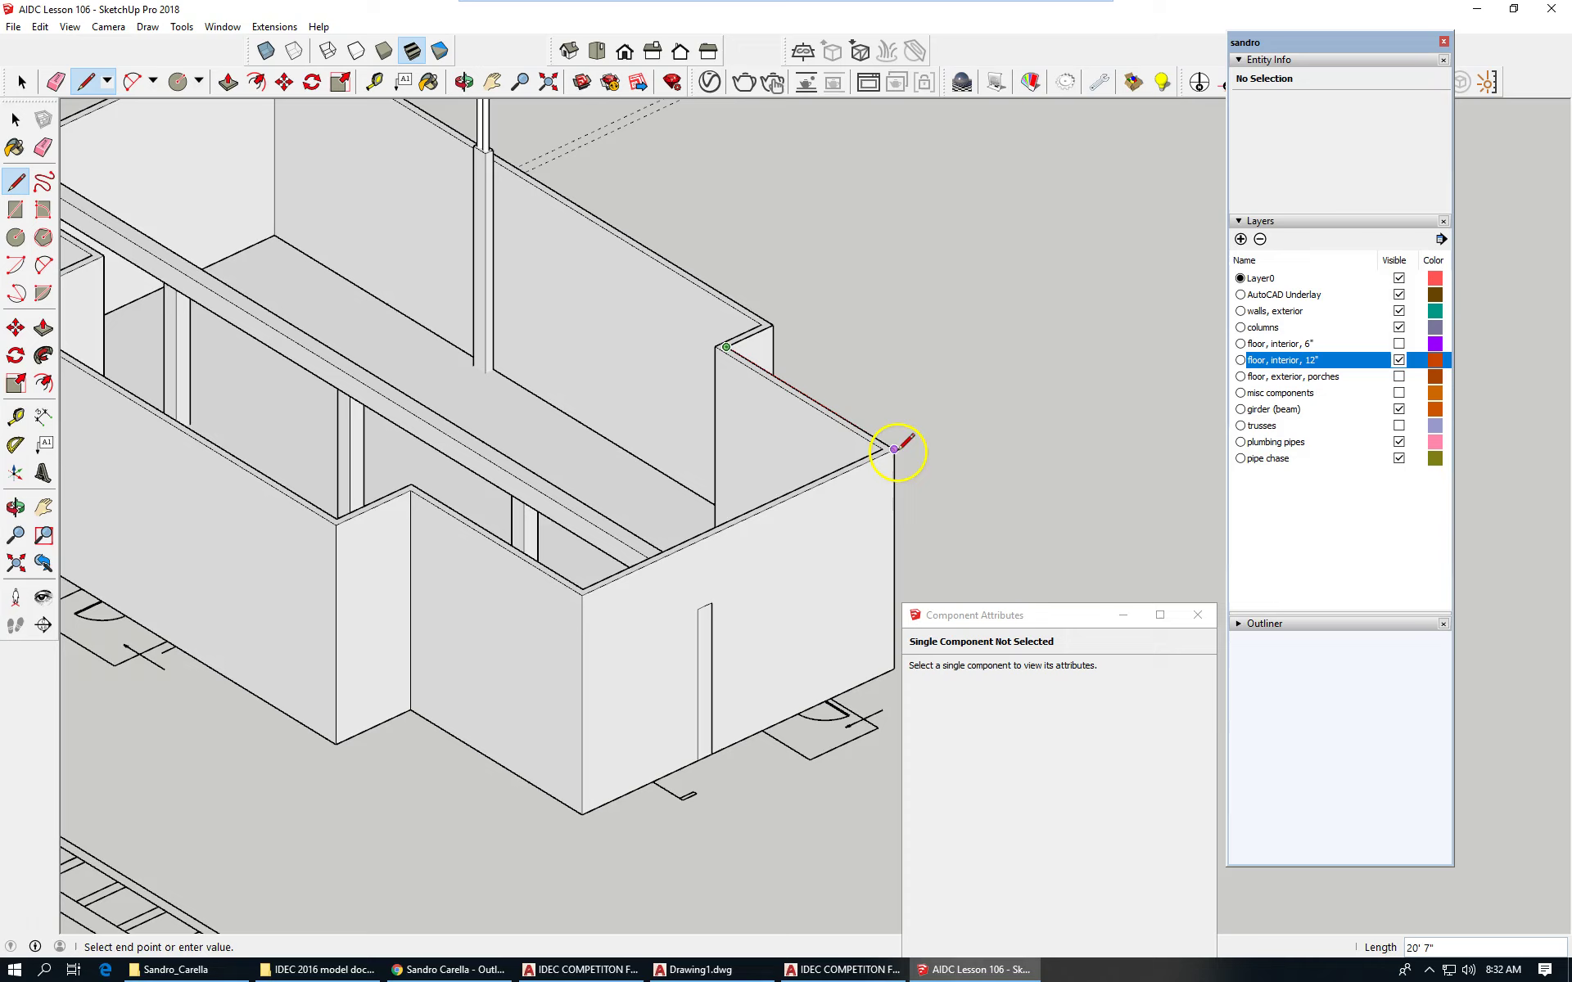
left_click(893, 449)
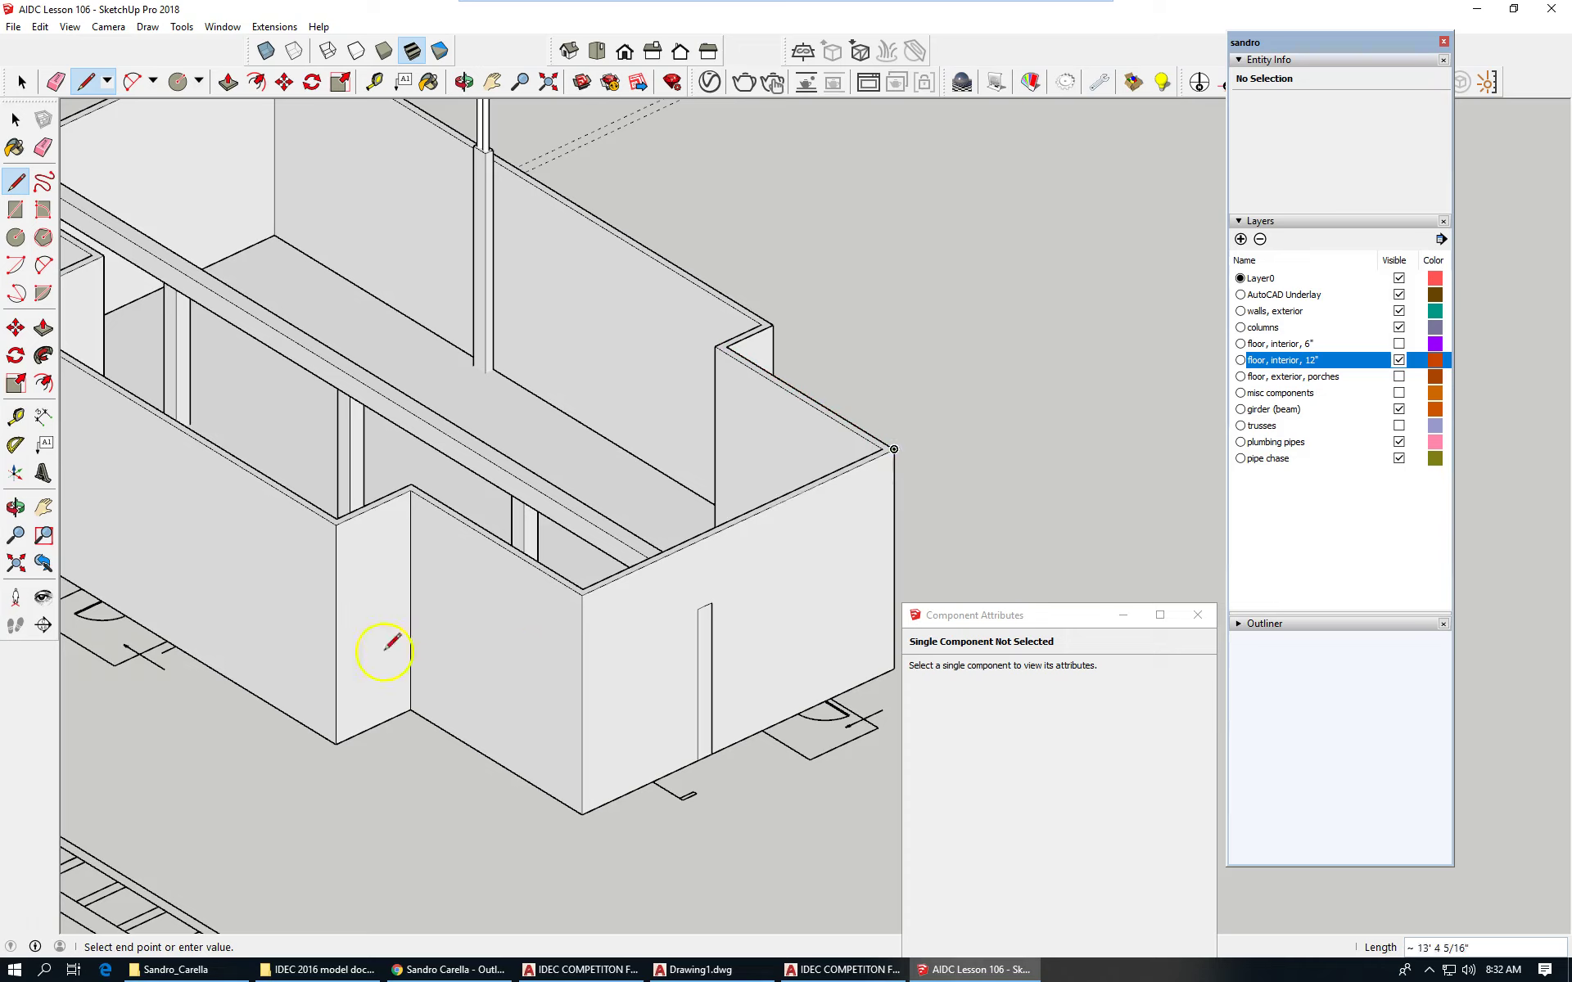
left_click(582, 595)
Step: Finish the outline through the inner corners, close it into a 3325.7917 ft² roof face, and select it
scroll(410, 489, "up", 1)
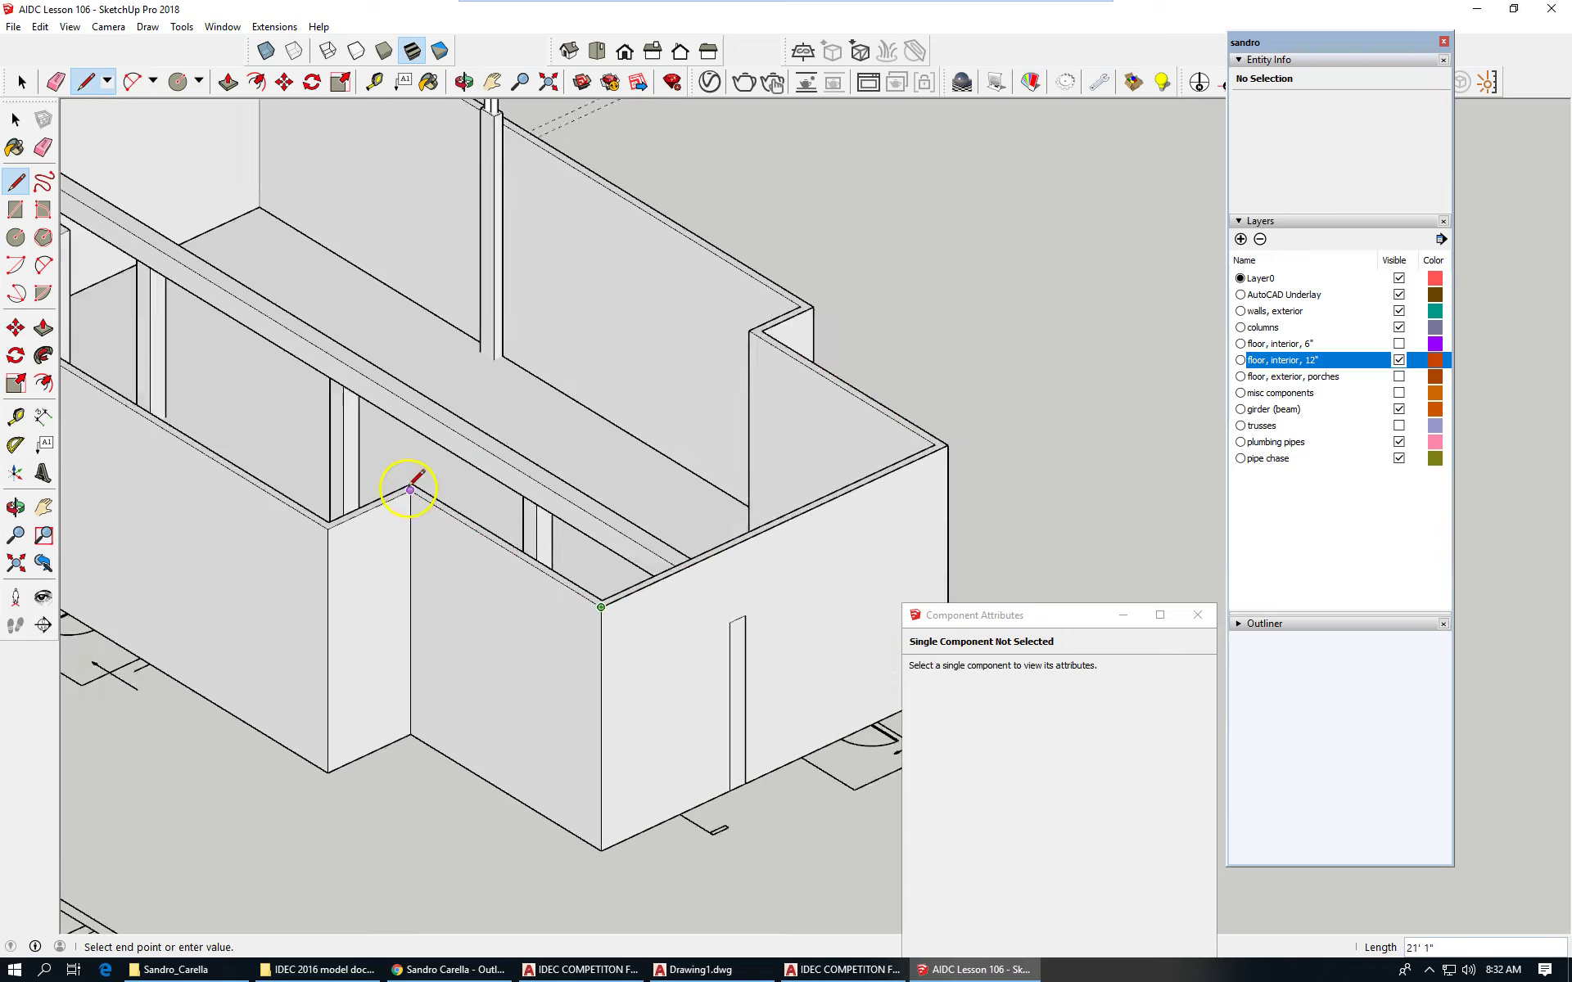
scroll(411, 490, "up", 3)
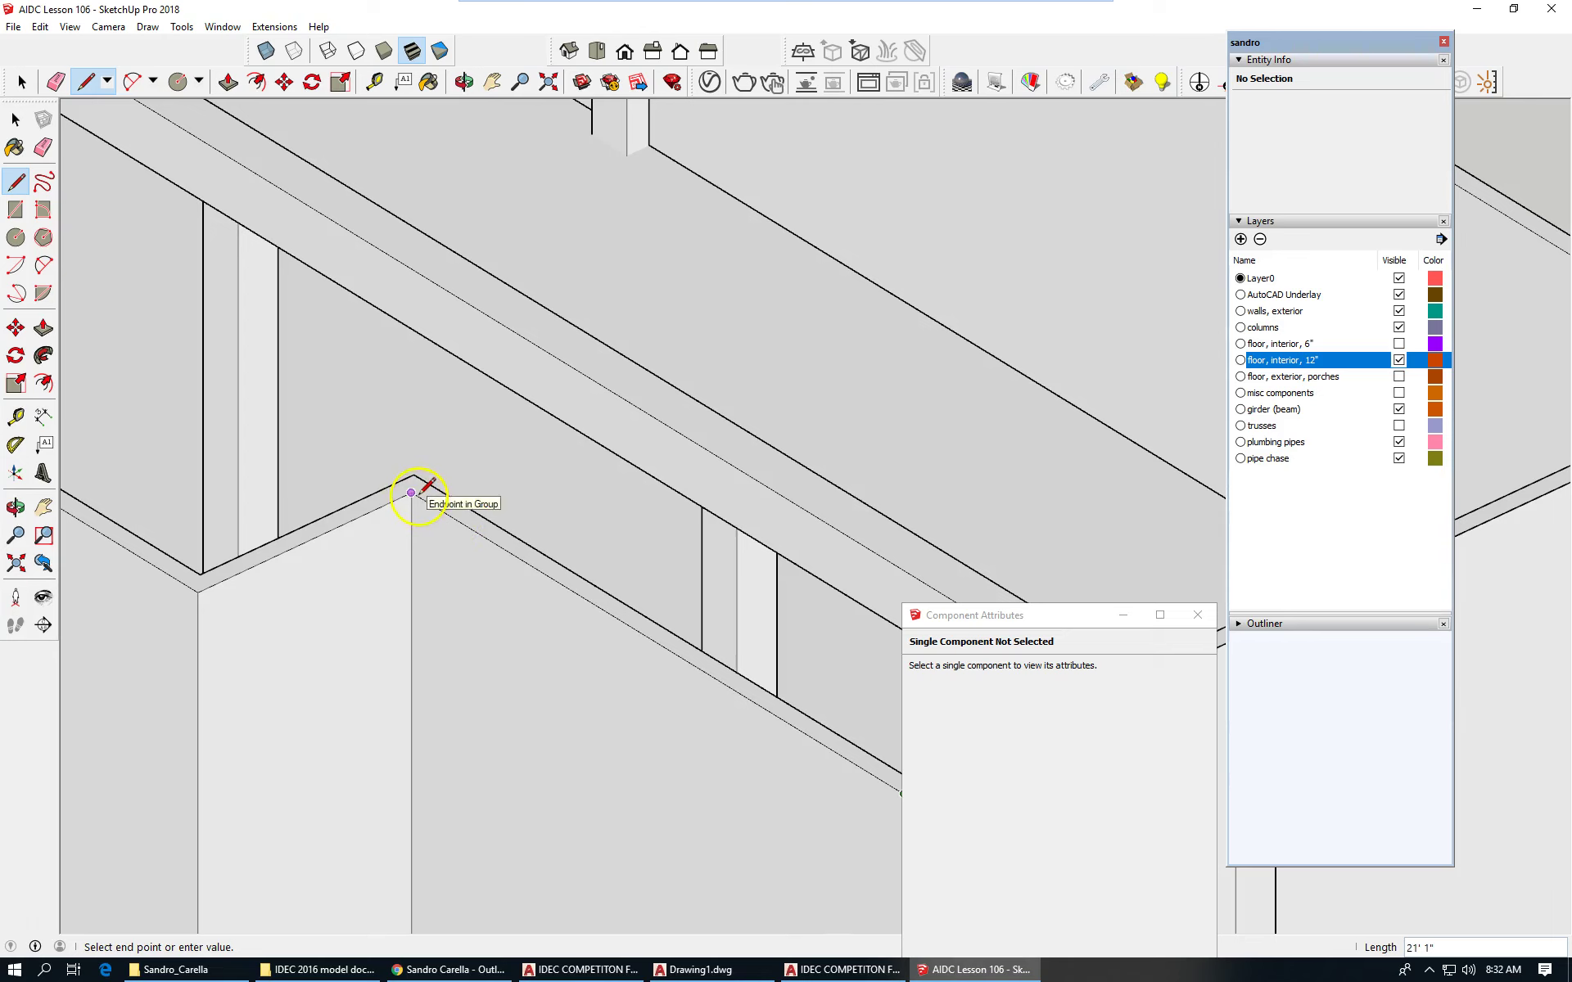
left_click(198, 590)
scroll(576, 517, "down", 1)
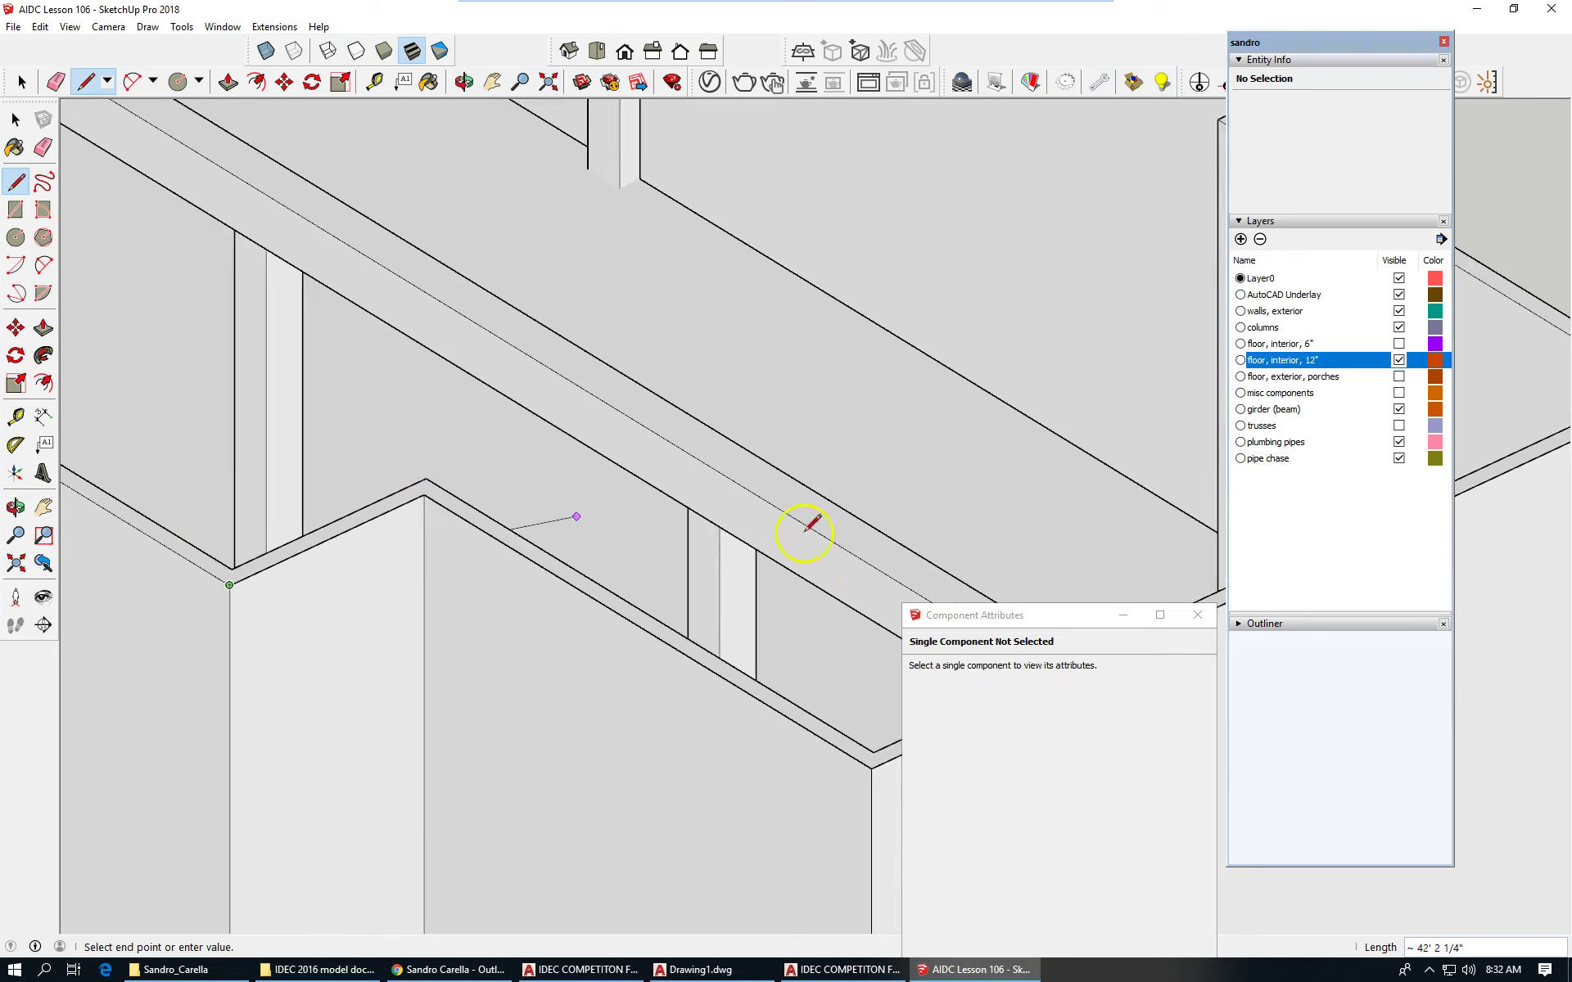
scroll(827, 540, "down", 5)
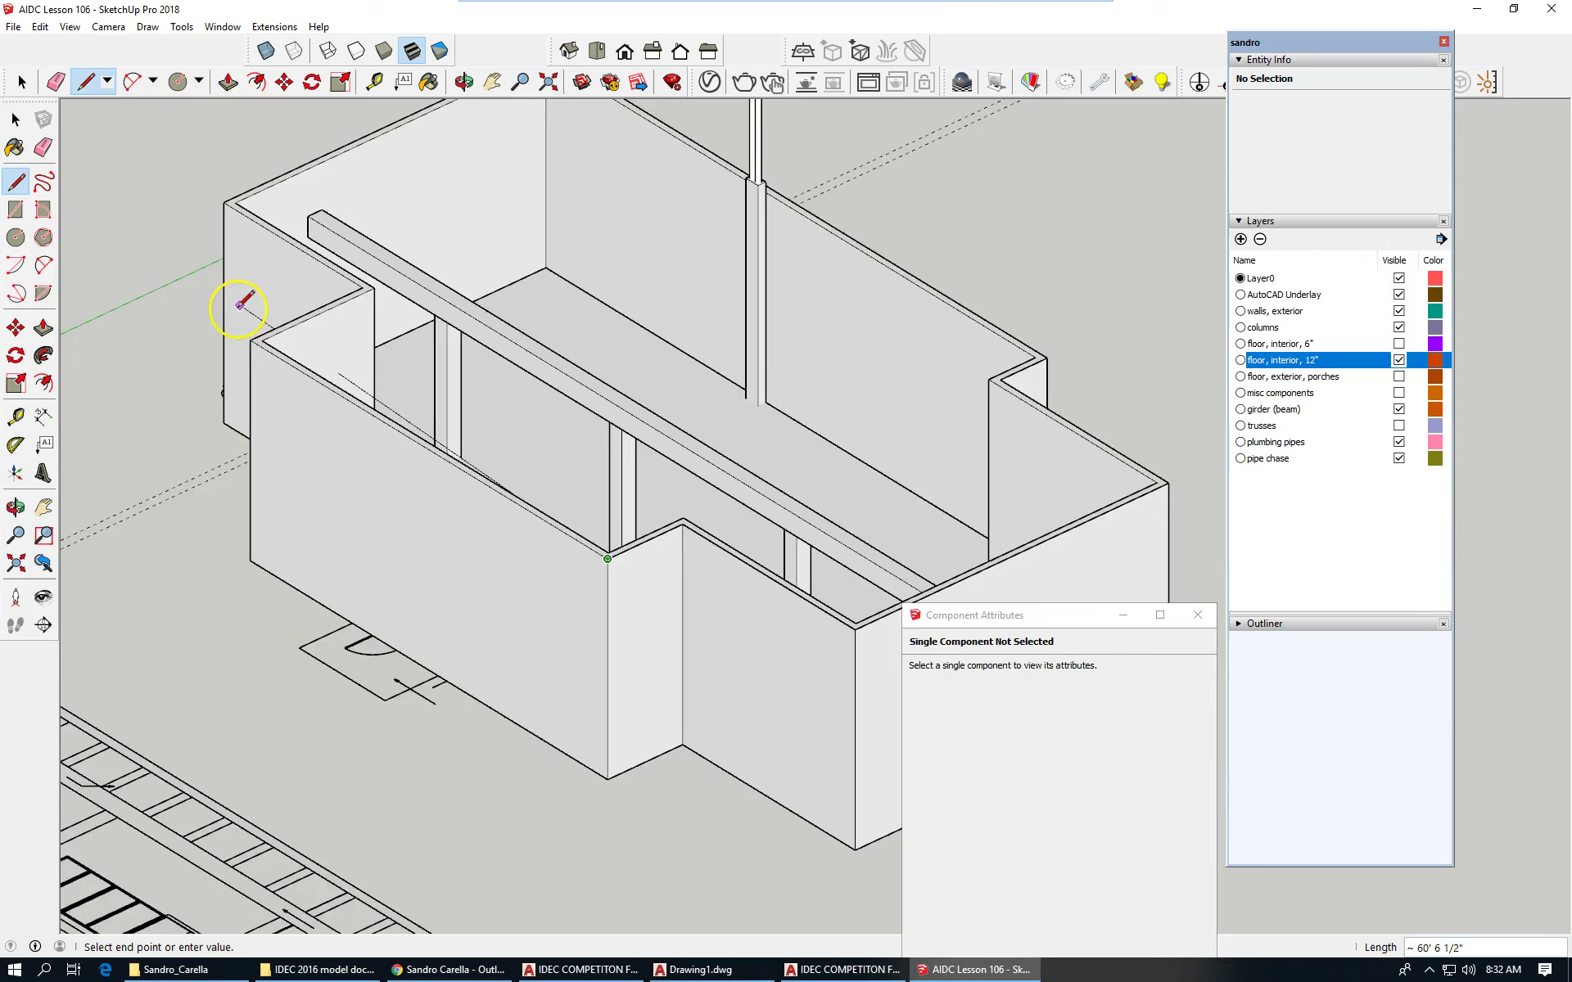
scroll(239, 305, "up", 2)
left_click(252, 341)
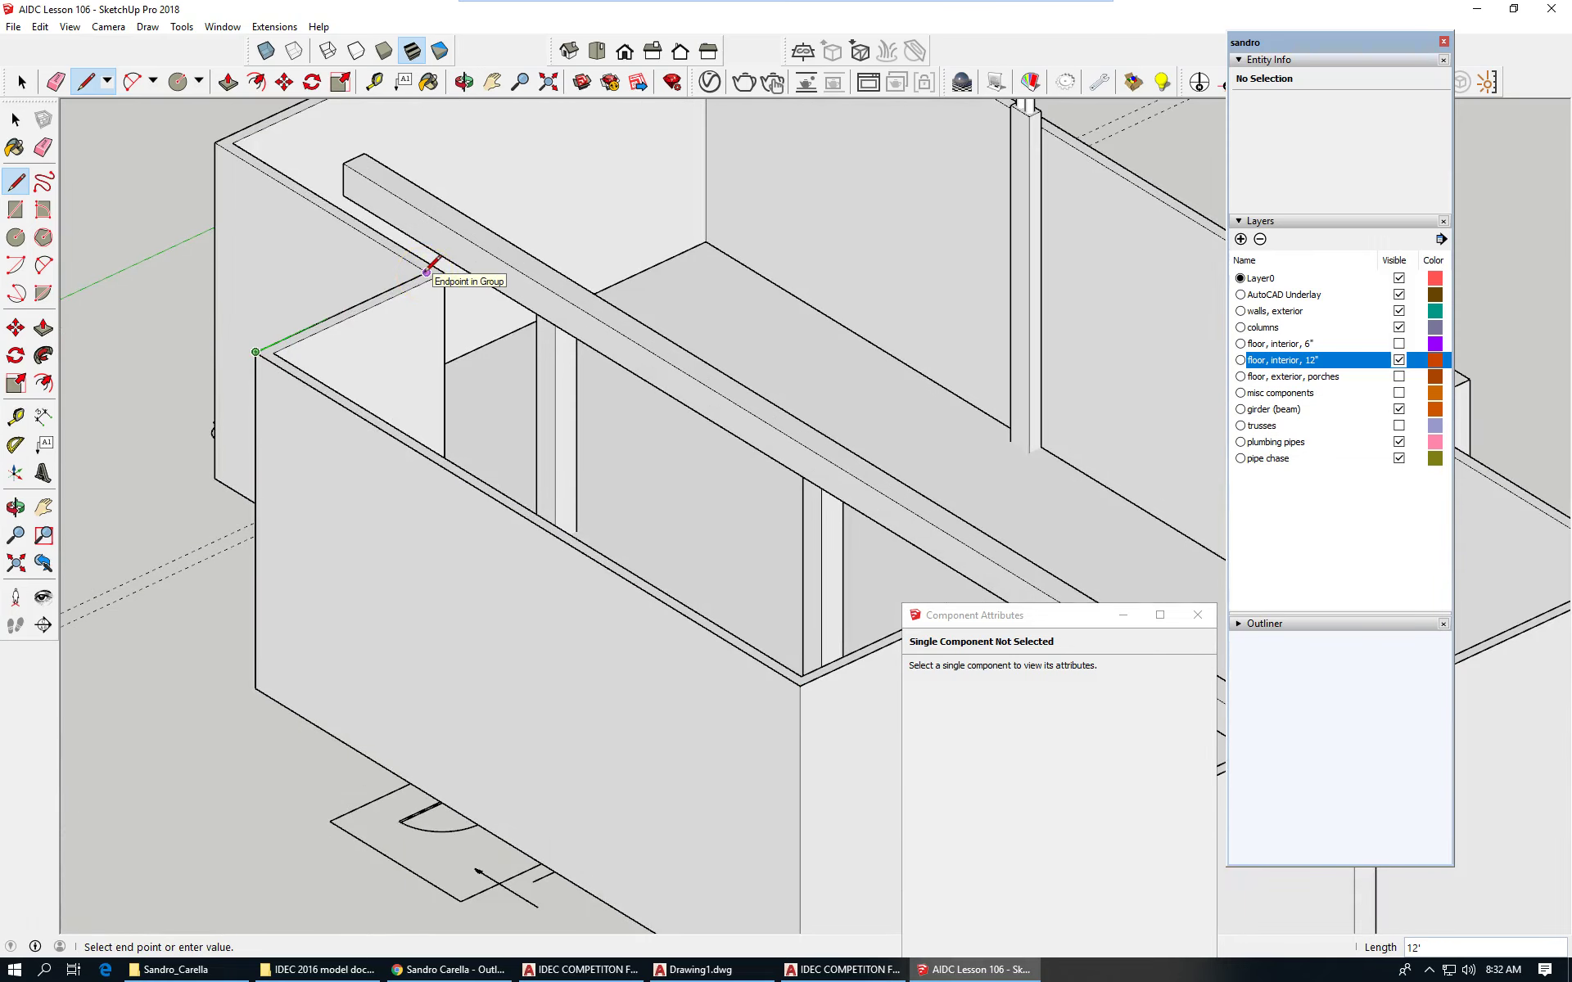
left_click(426, 272)
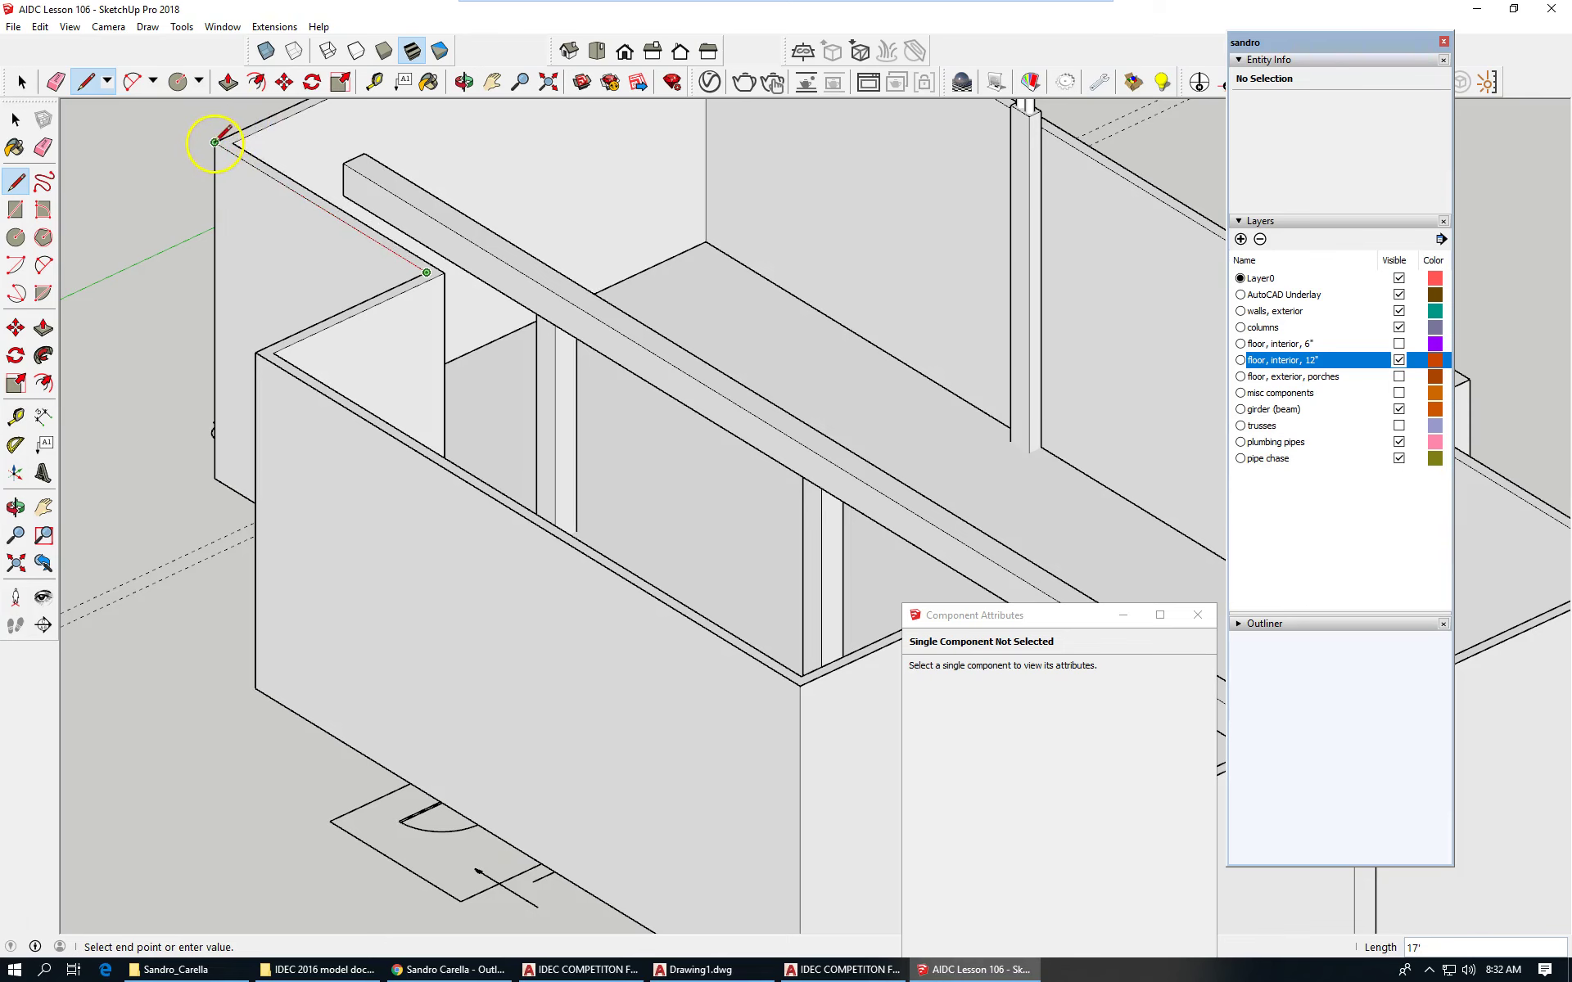
left_click(214, 143)
scroll(183, 287, "down", 4)
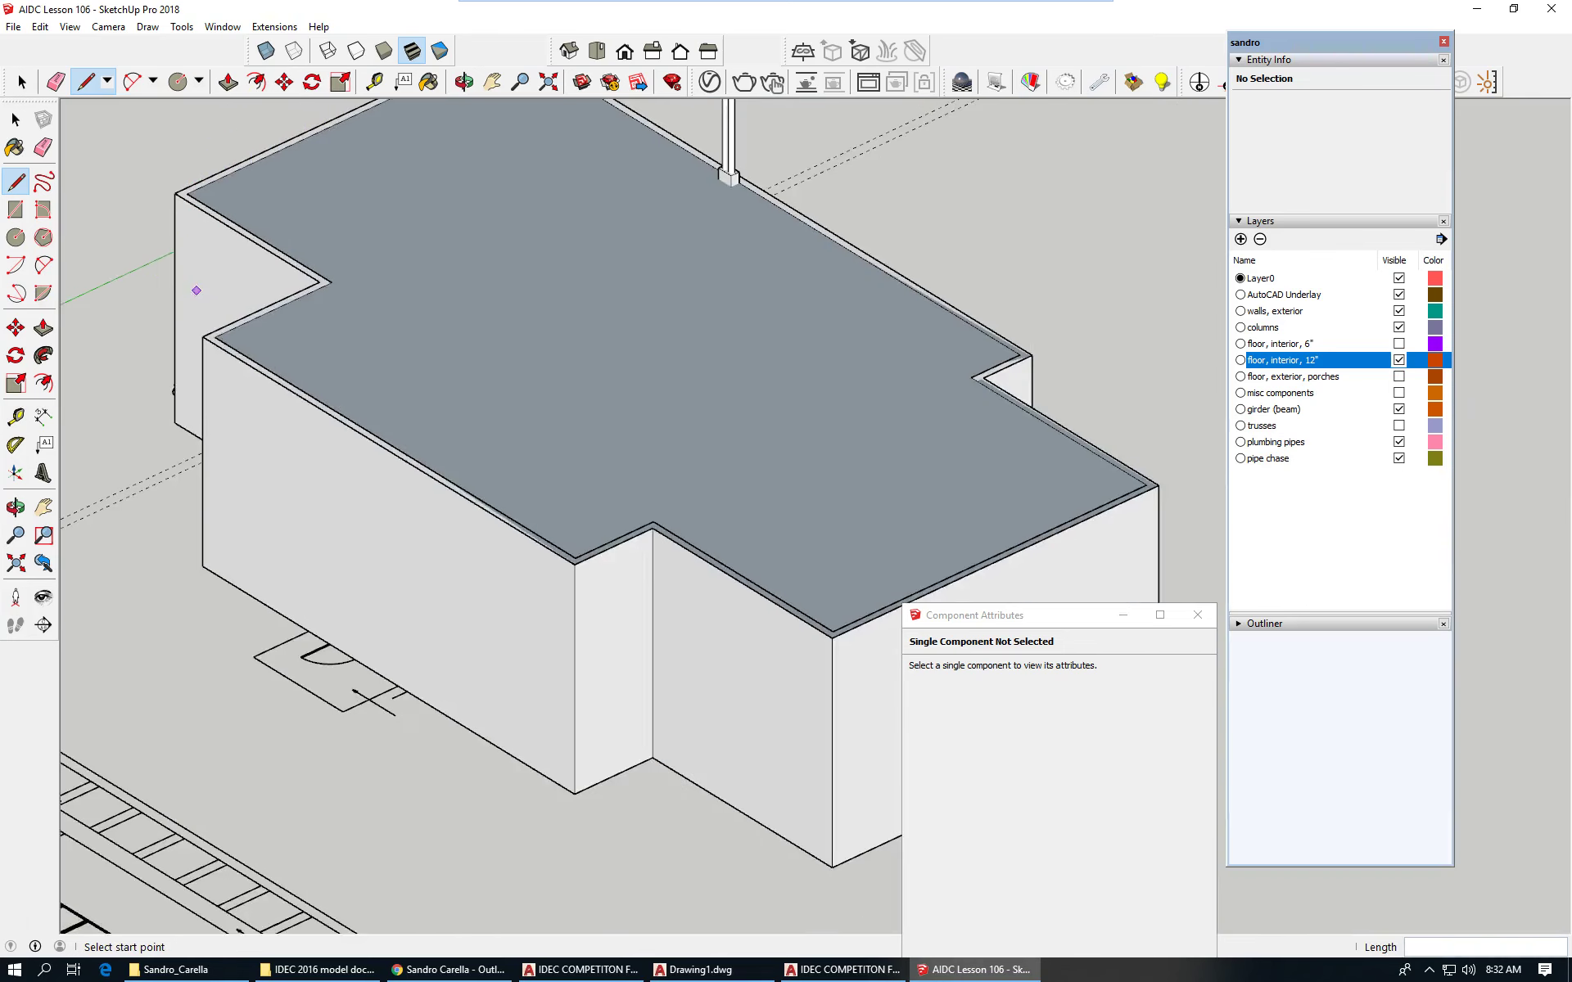
left_click(22, 81)
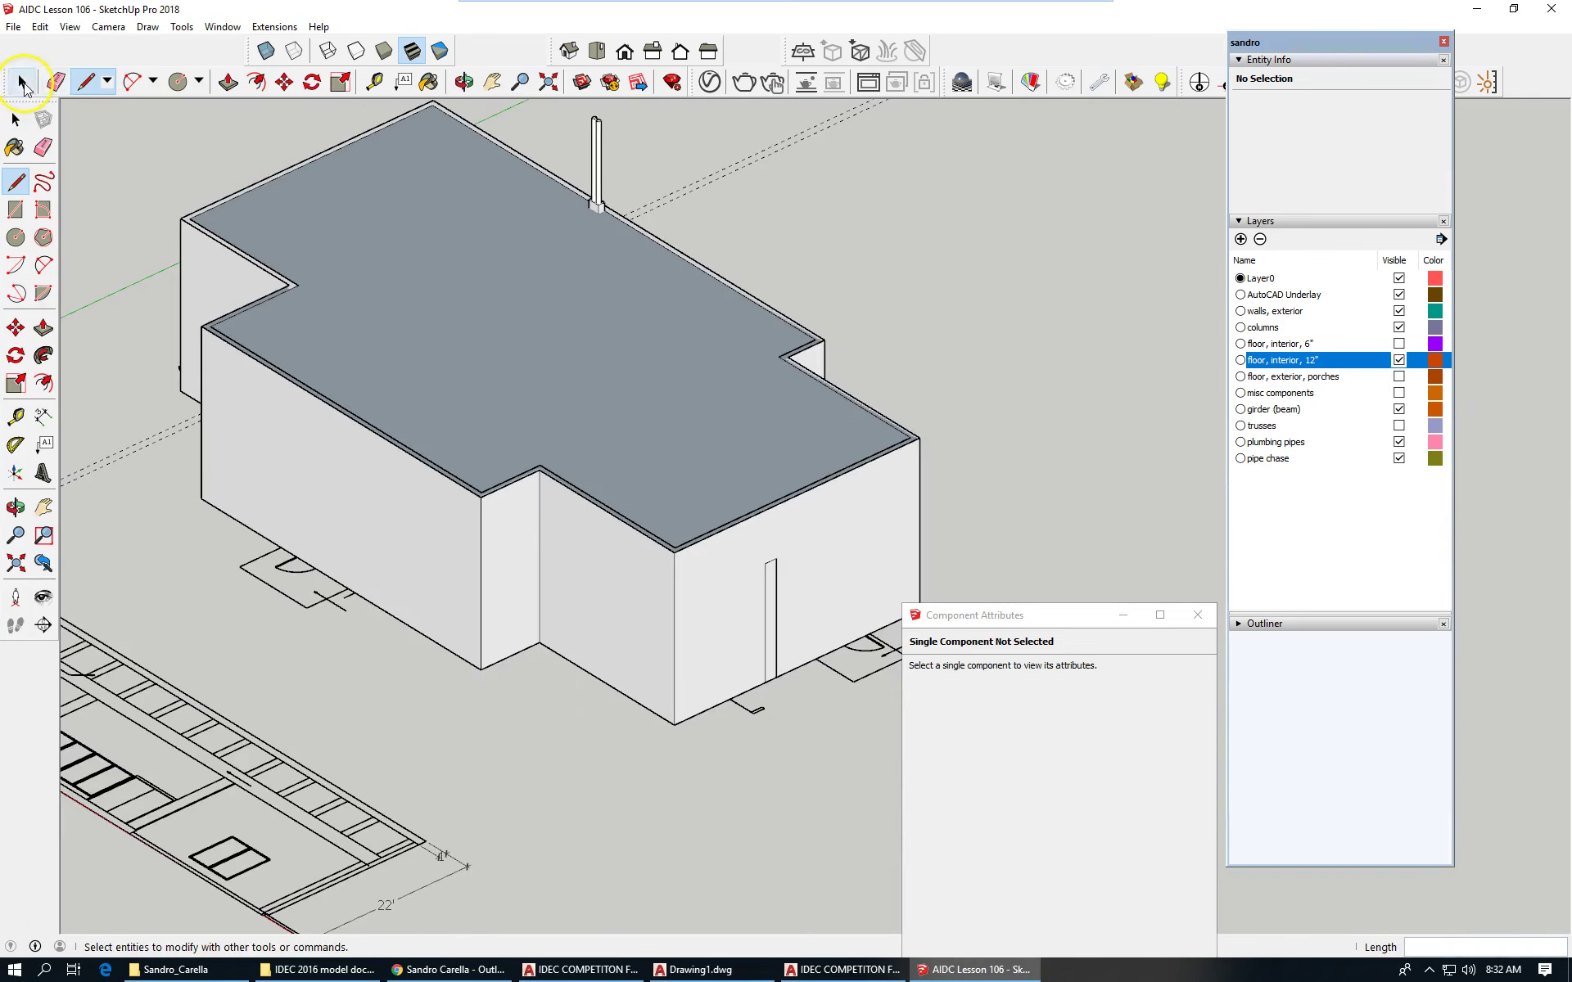
left_click(620, 357)
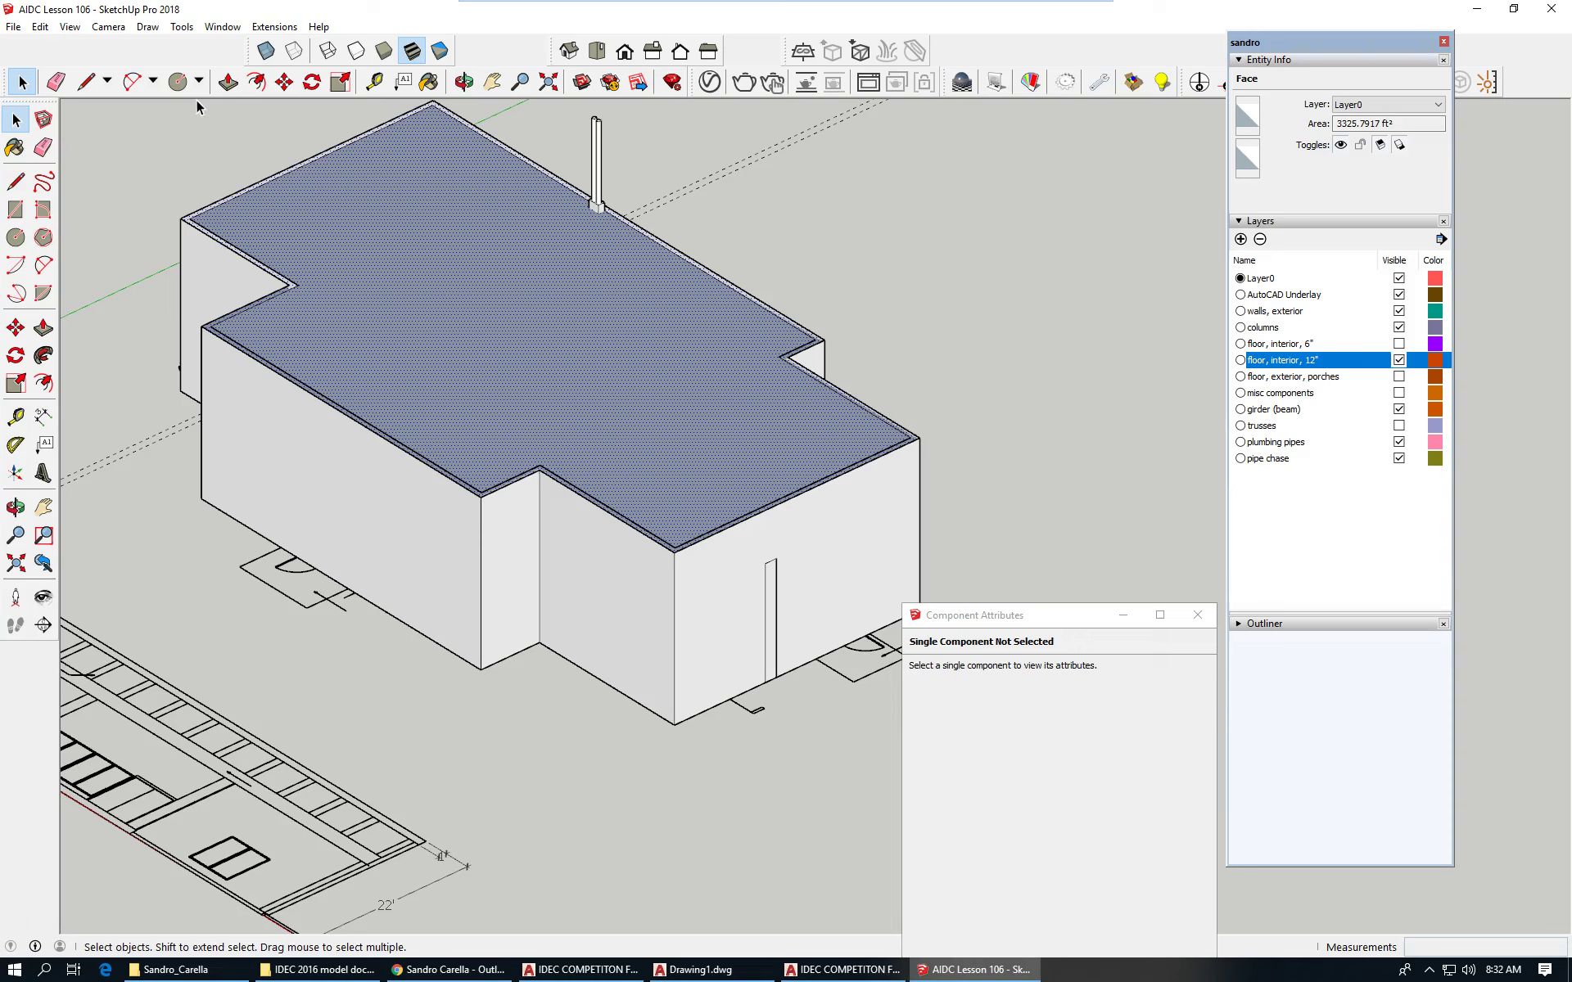
Step: Push/pull the roof face up into a 1' thick slab
left_click(229, 81)
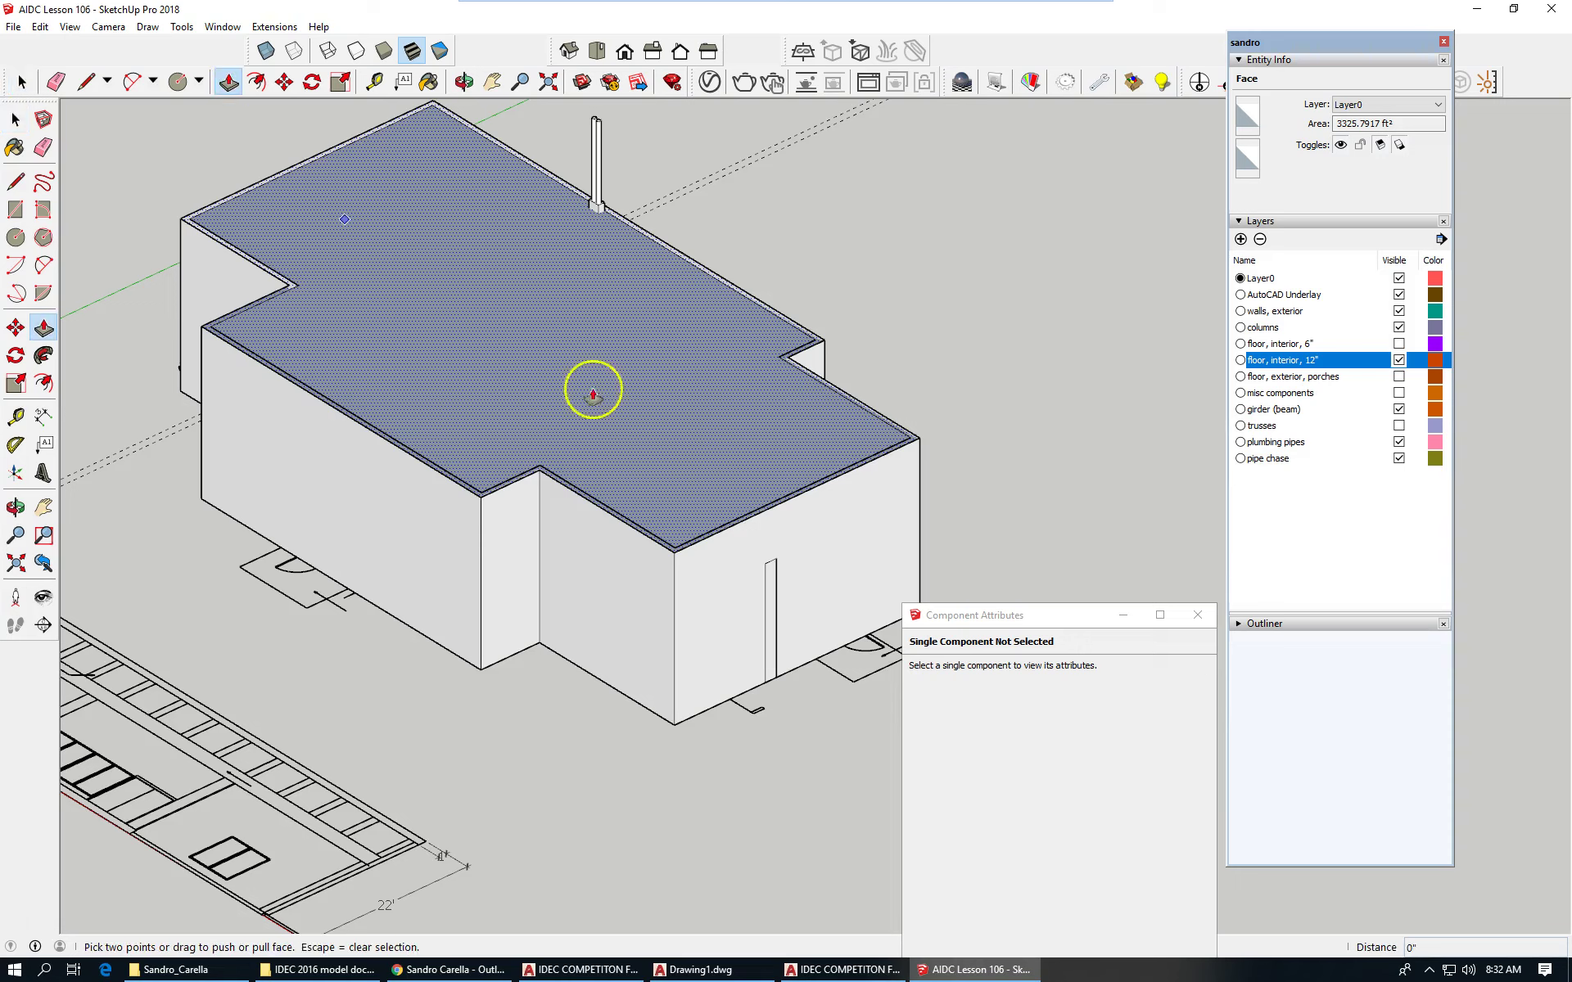
left_click_drag(583, 388, 590, 348)
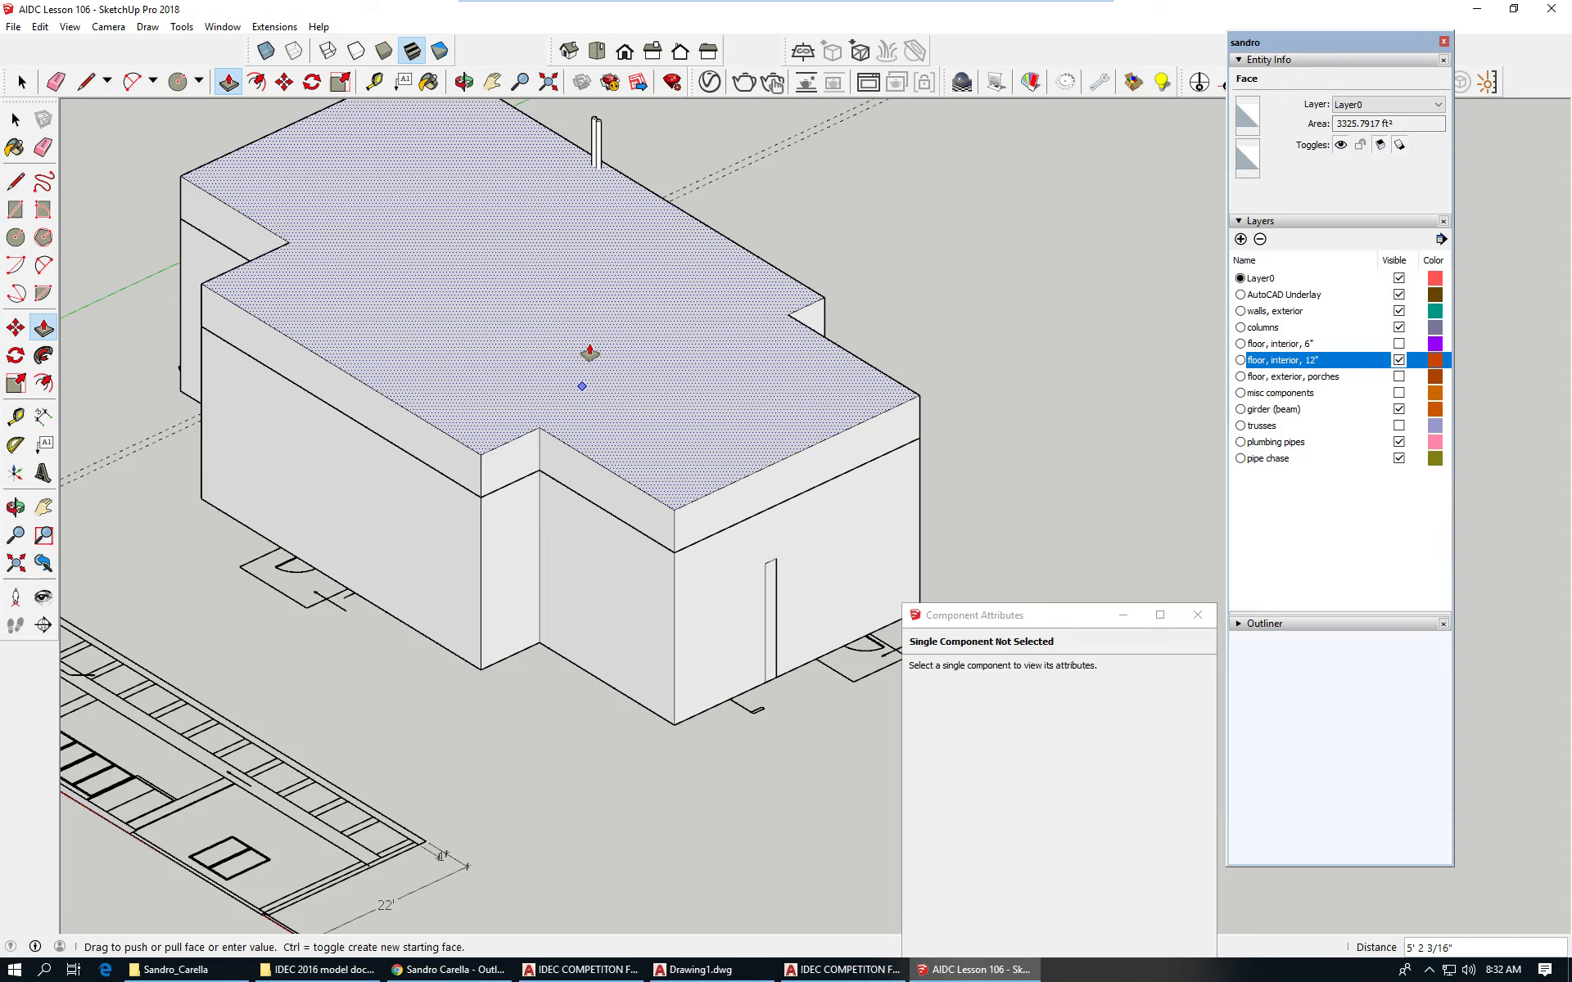
key("Return")
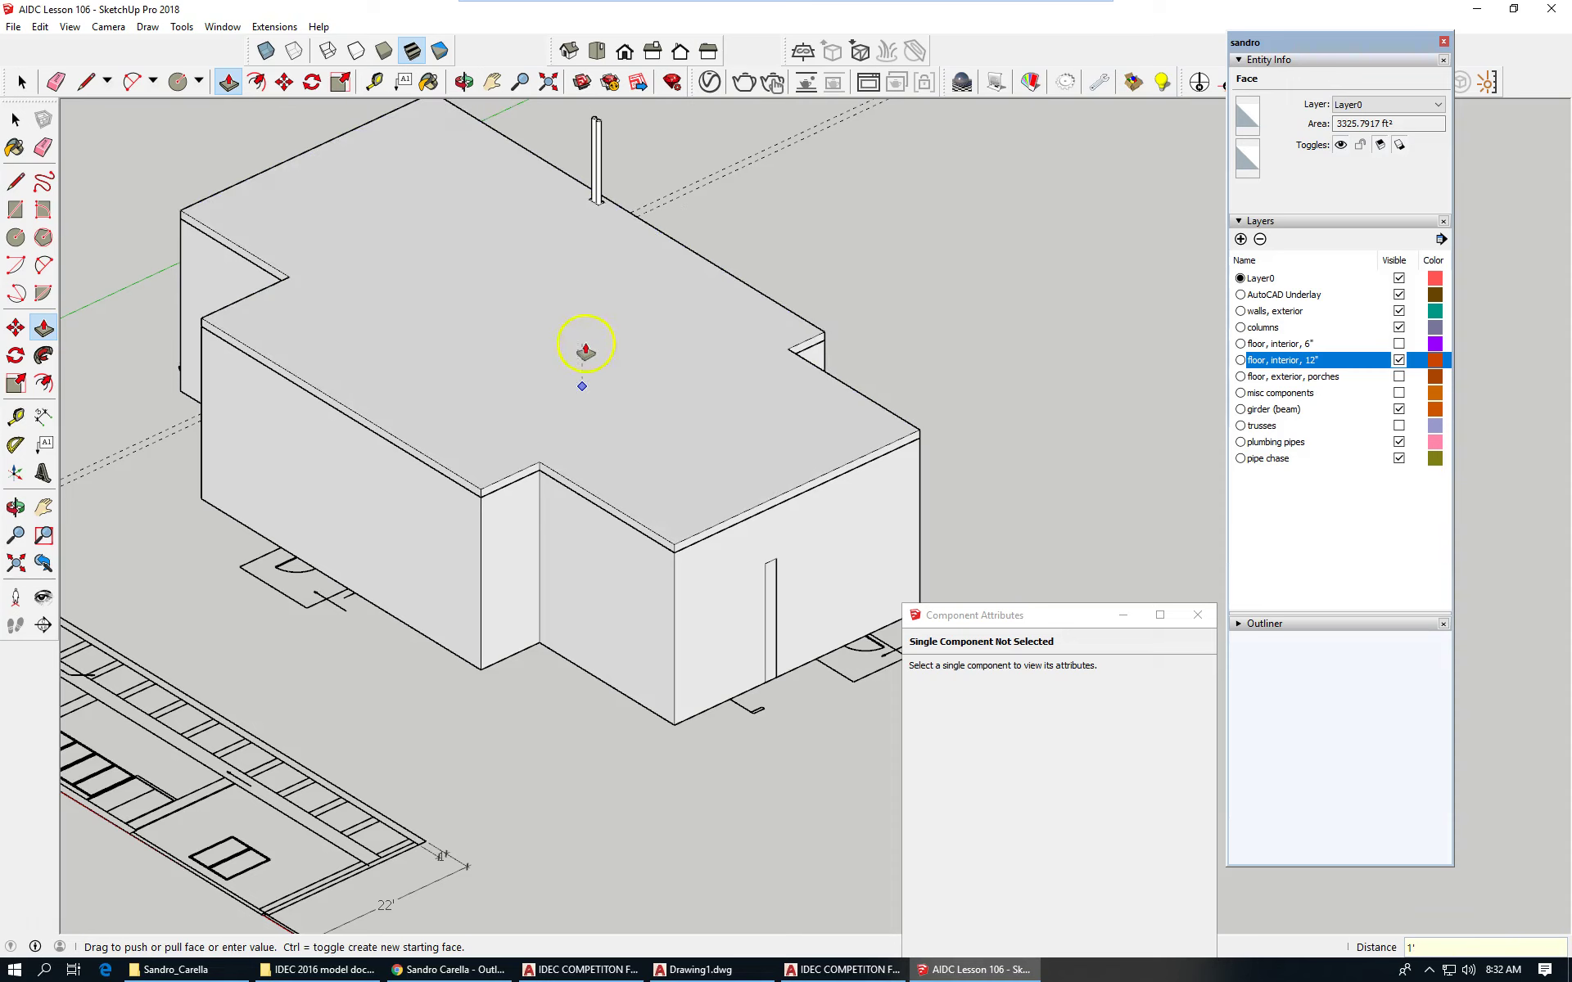
Step: Select the whole roof slab and make it a 3325.7917 ft³ group
left_click(22, 81)
double_click(554, 349)
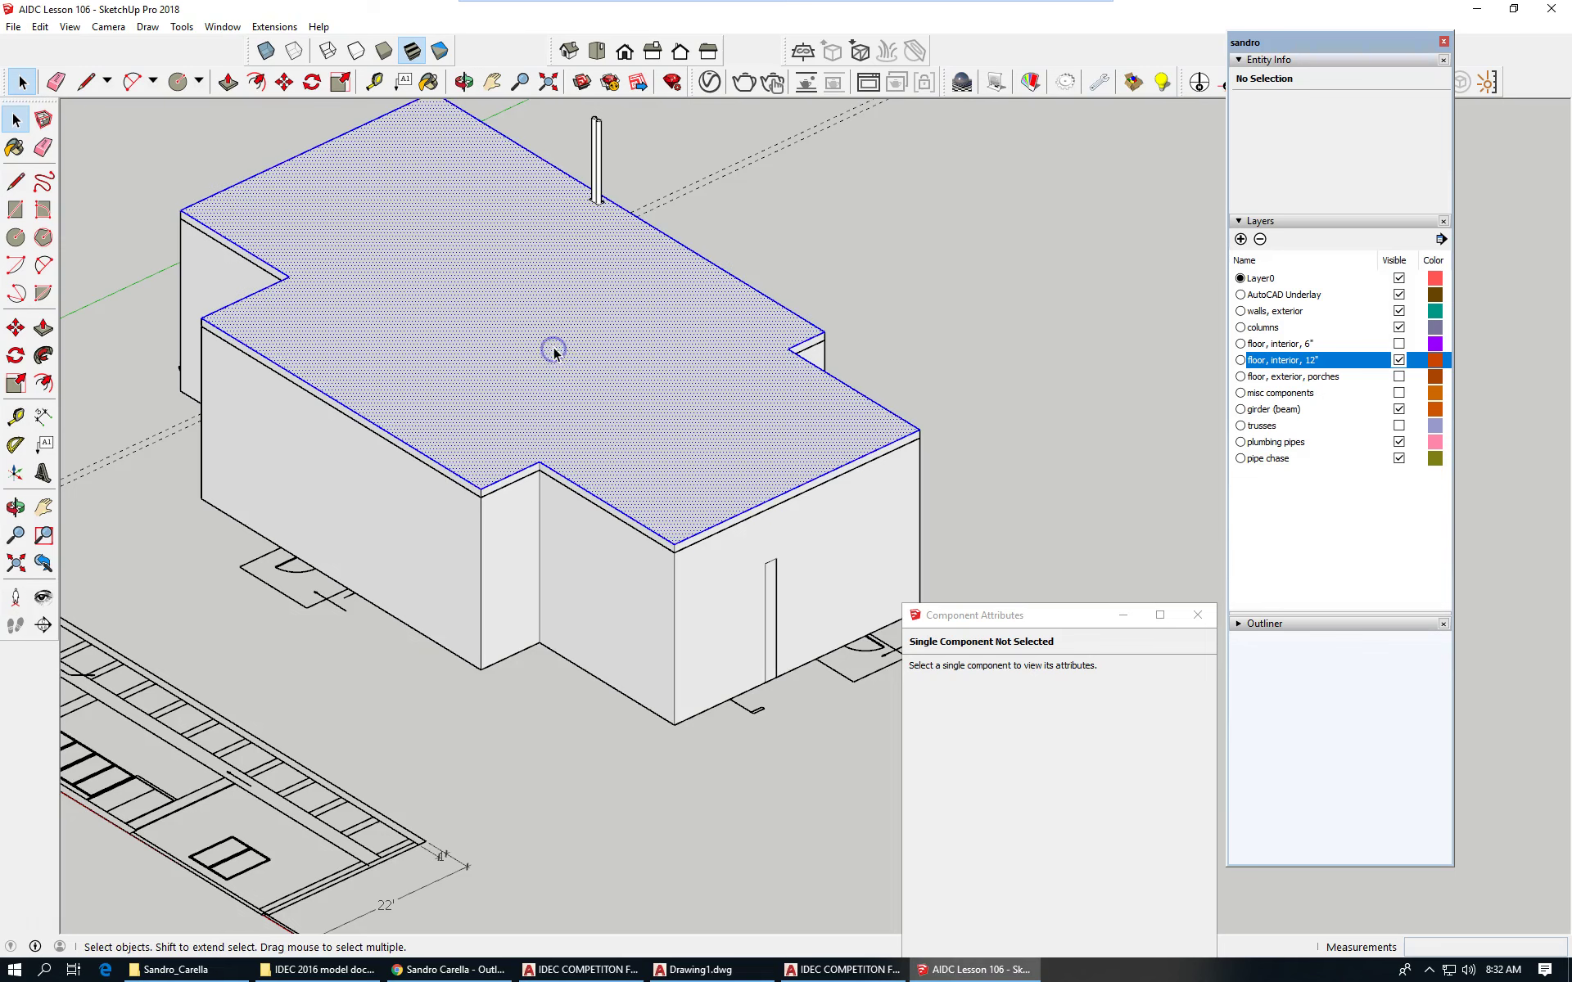
triple_click(553, 350)
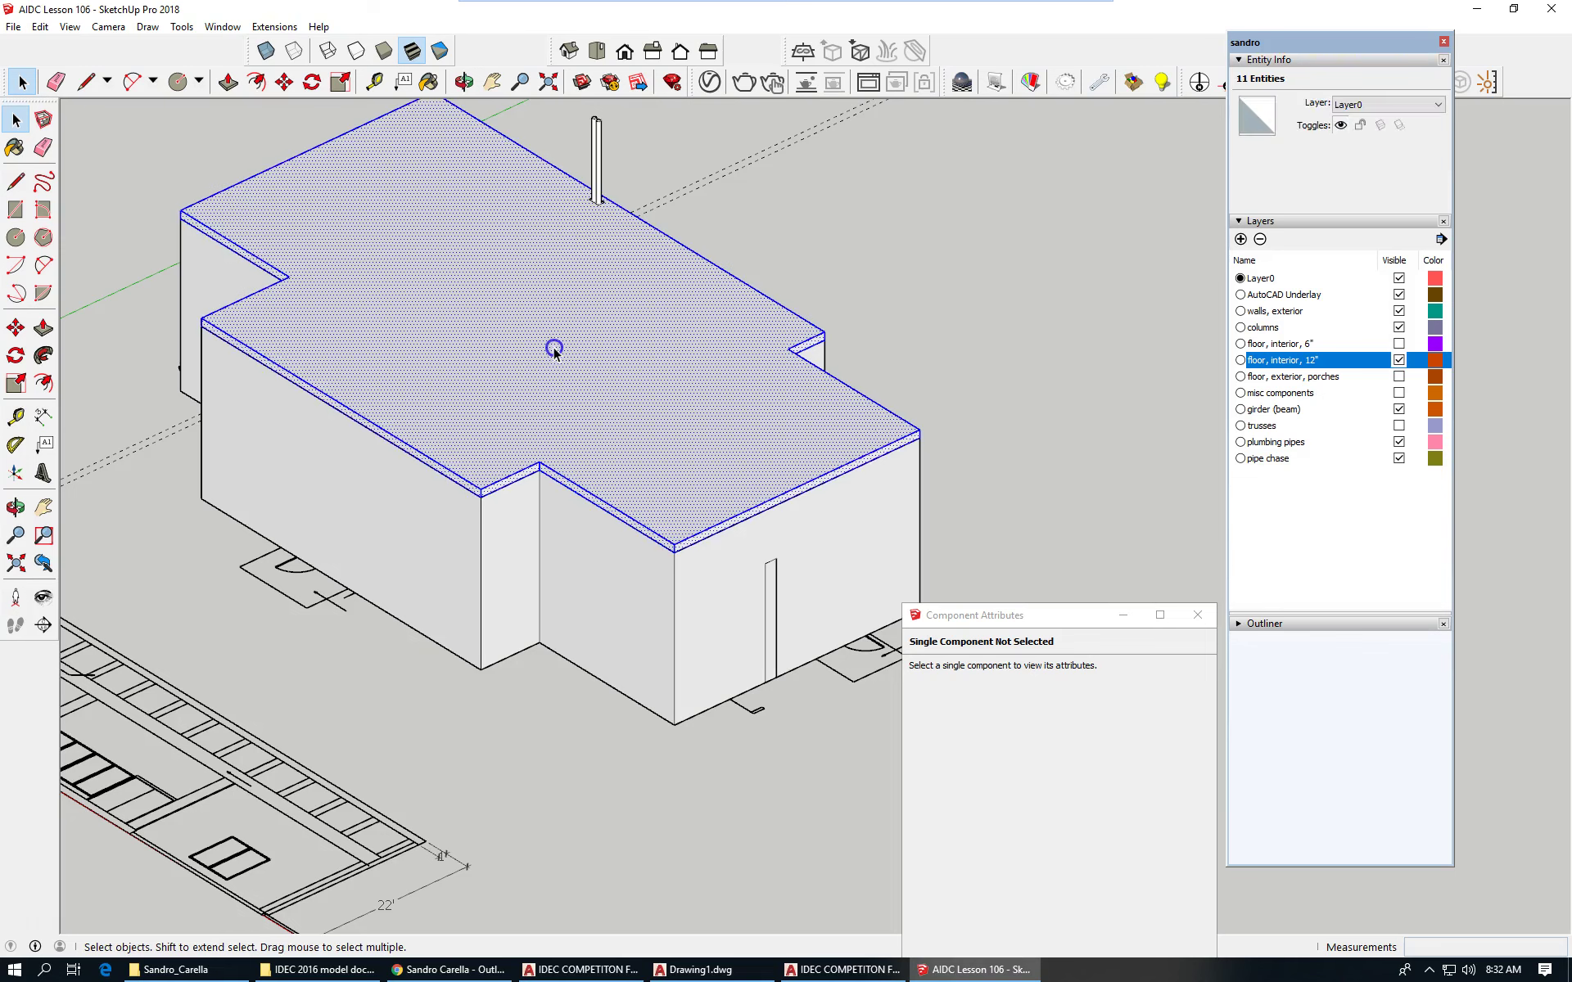
left_click(40, 26)
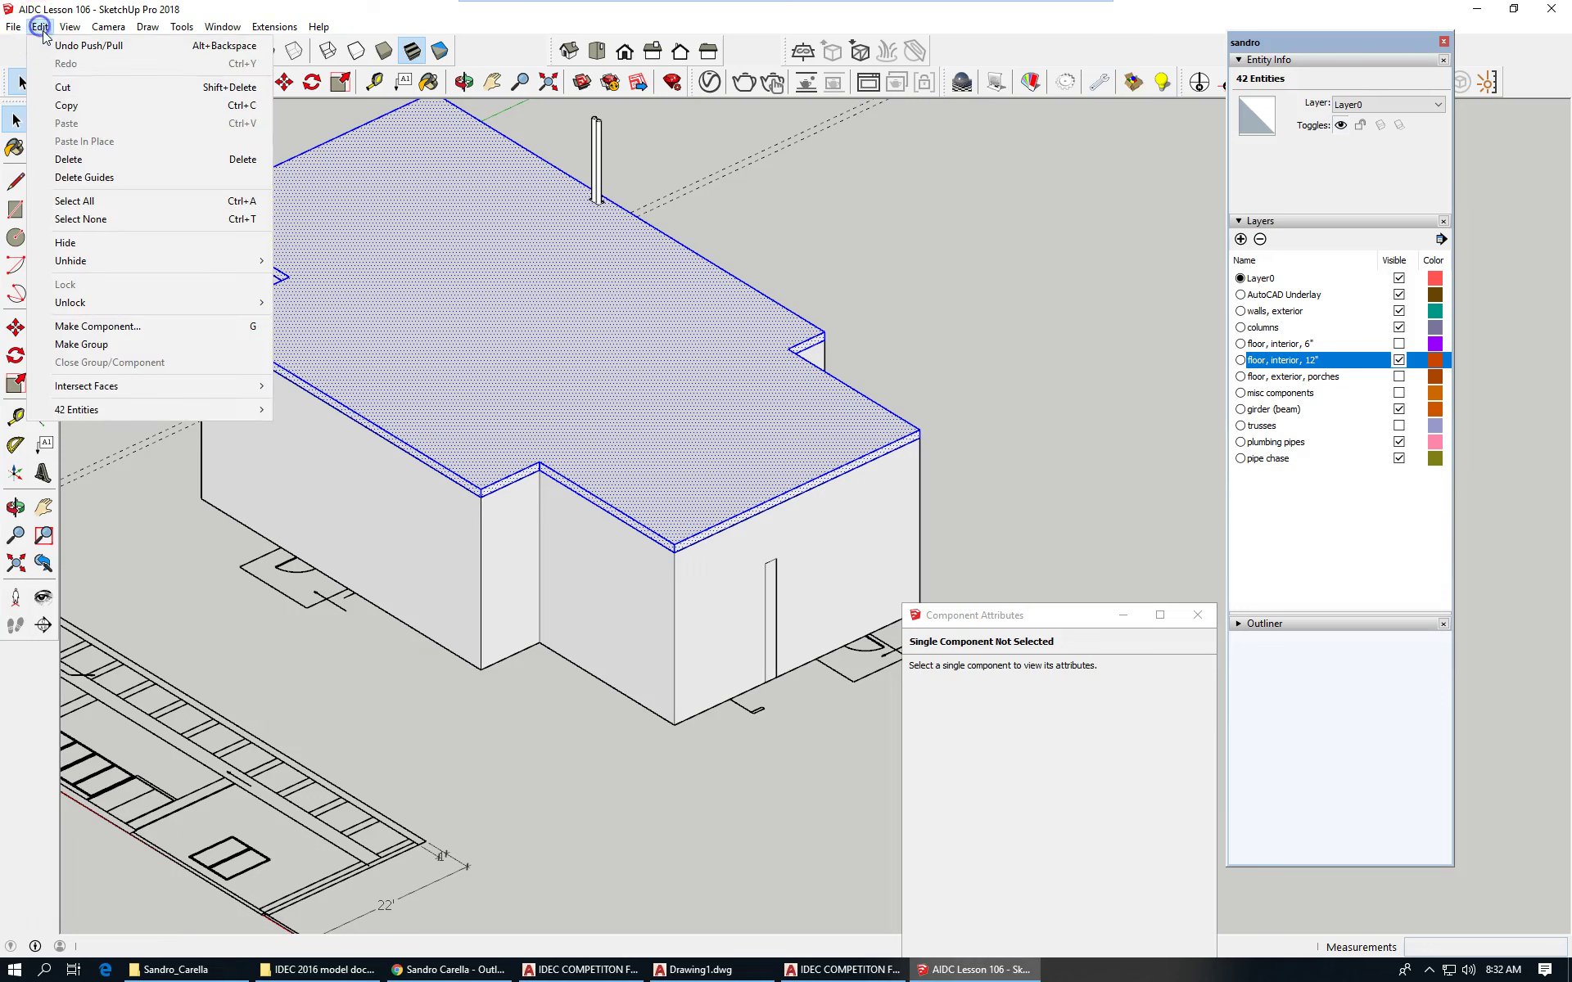
left_click(84, 345)
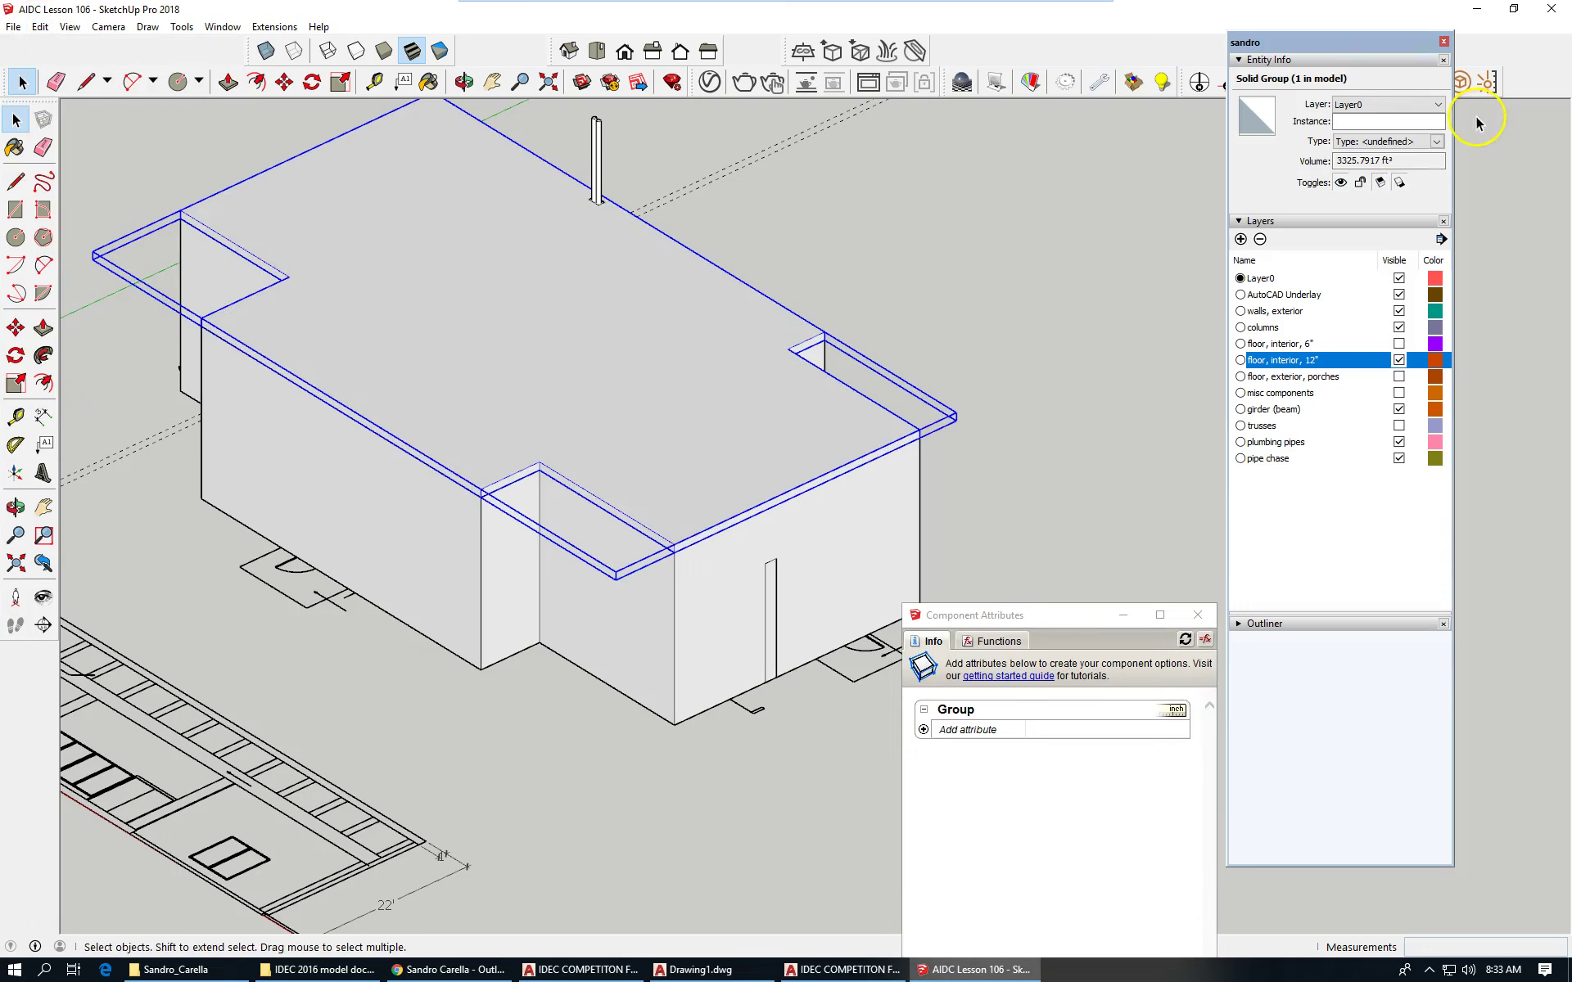
Step: Add a 'roof' layer and assign the roof slab group to it
left_click(1240, 238)
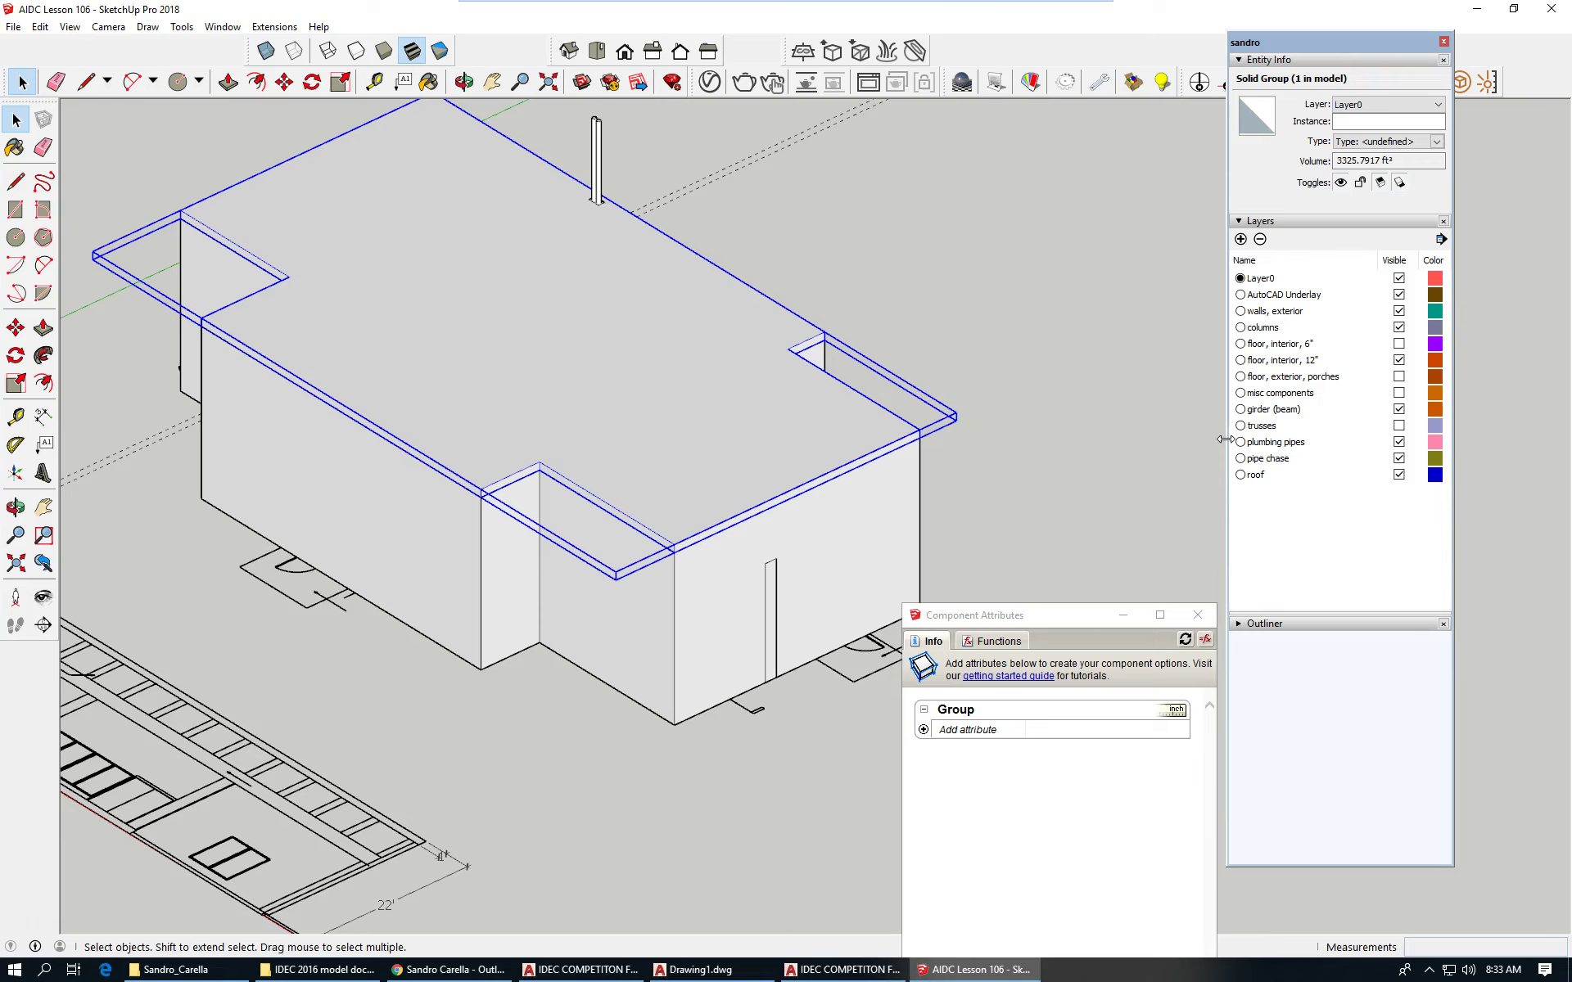
left_click(1402, 104)
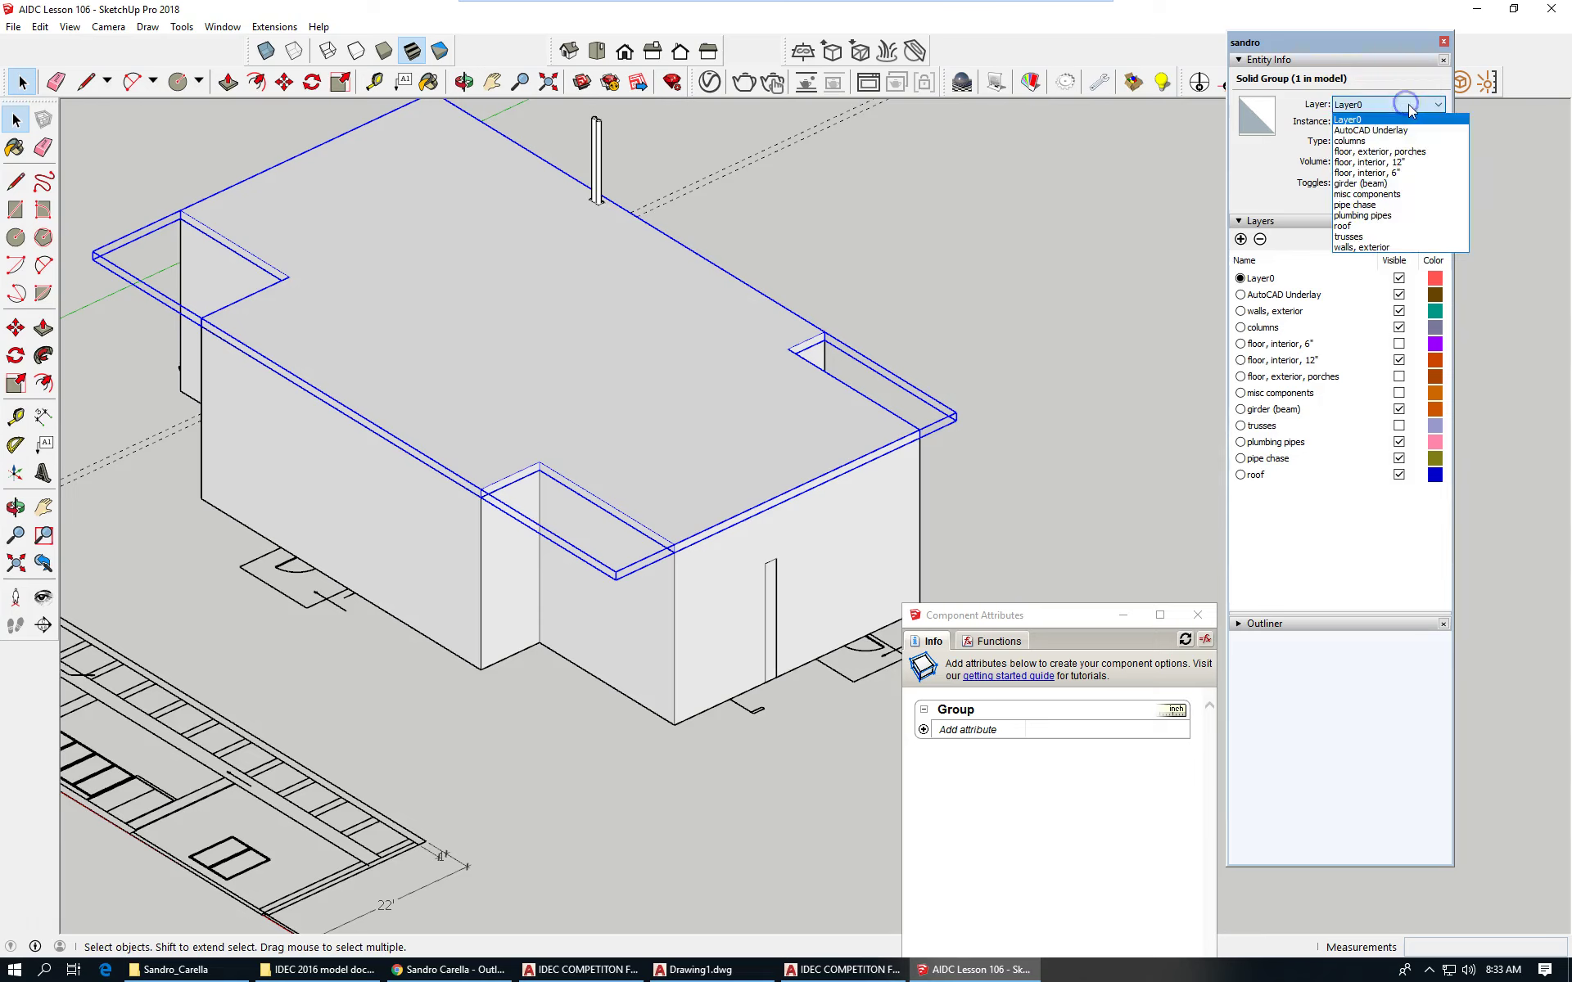
left_click(1393, 228)
scroll(451, 450, "down", 1)
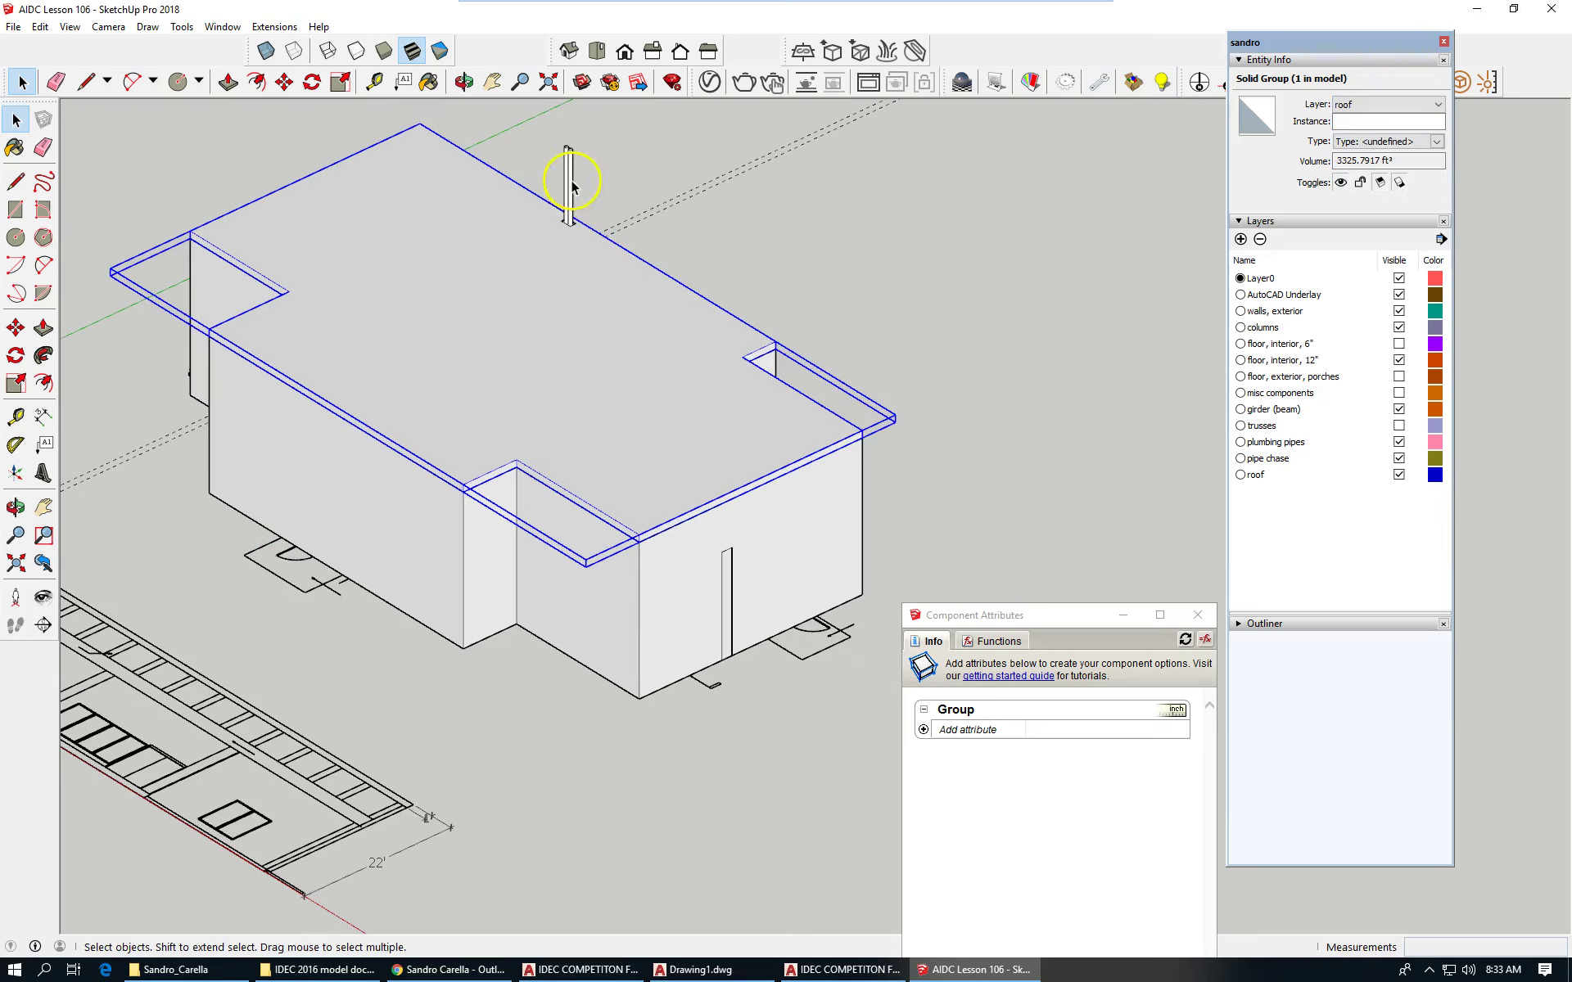
scroll(572, 193, "up", 5)
scroll(579, 246, "up", 3)
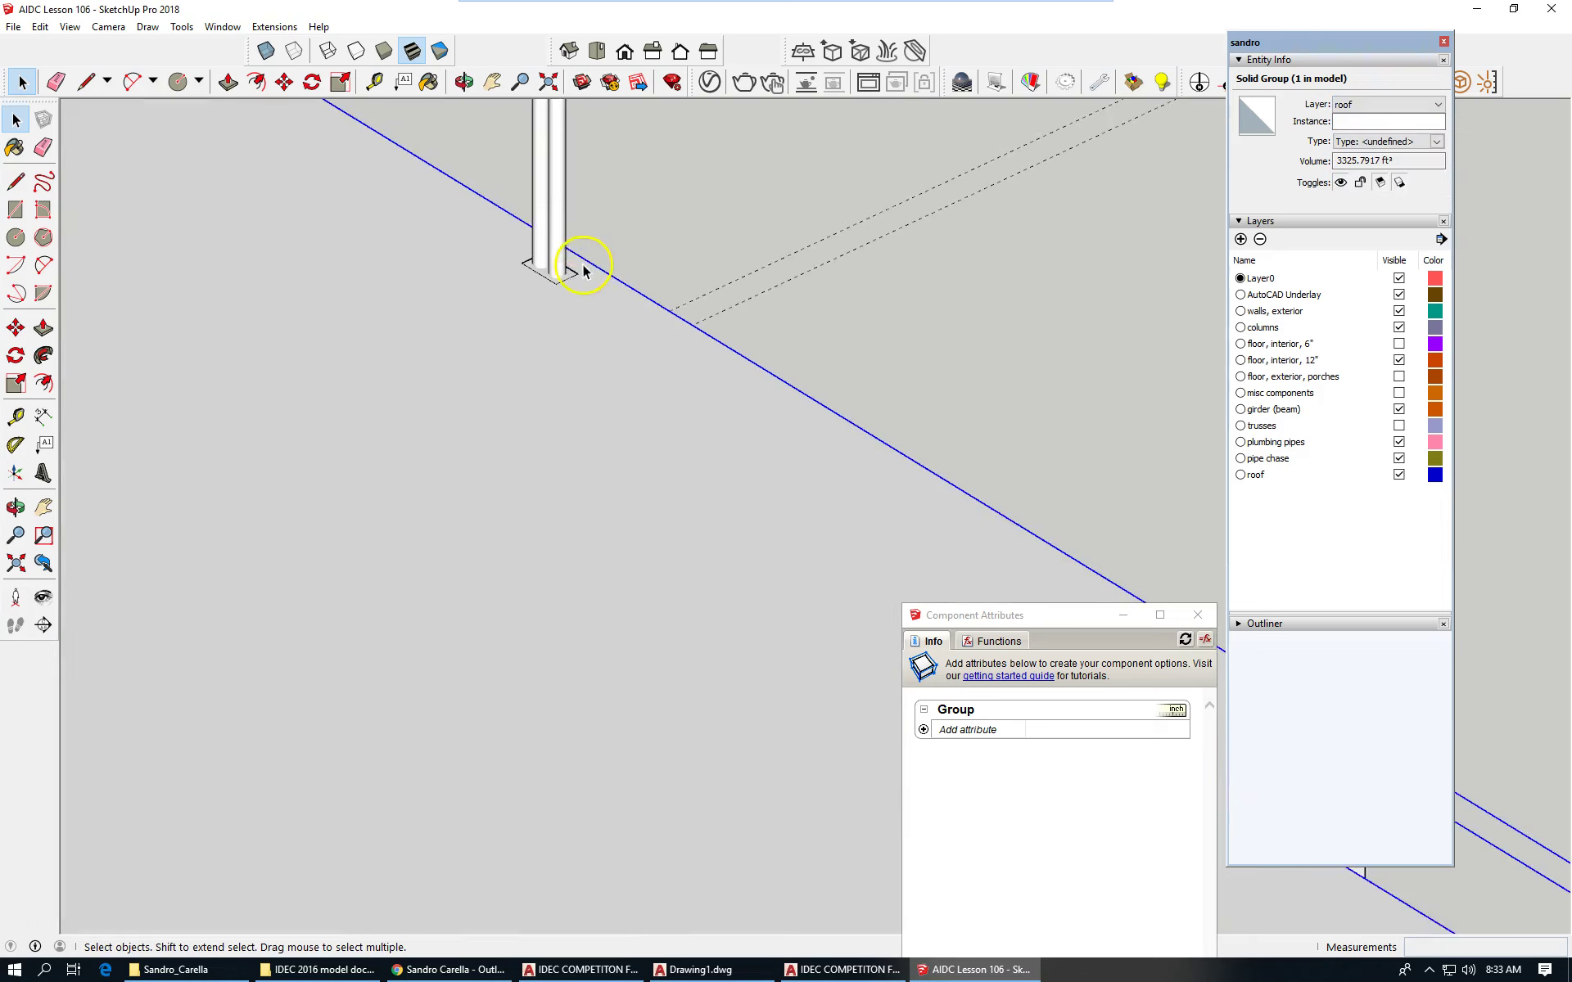
left_click(717, 260)
Step: Select the roof group, then the pipe, to confirm the pipe is on plumbing pipes
left_click(556, 339)
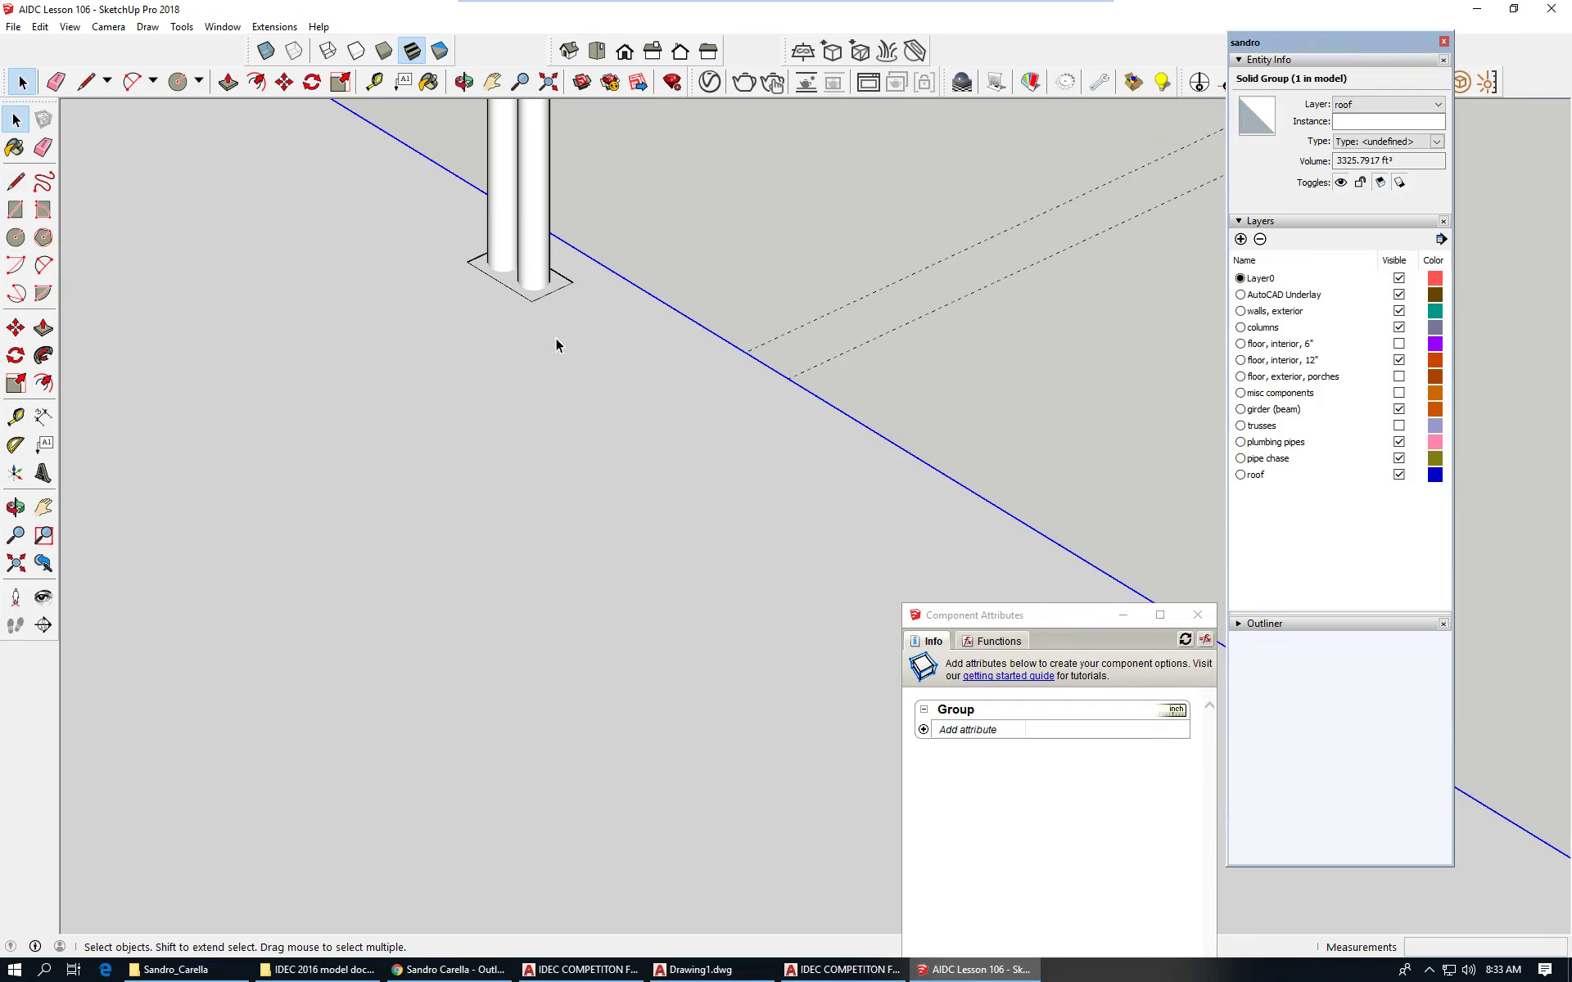
scroll(516, 282, "down", 5)
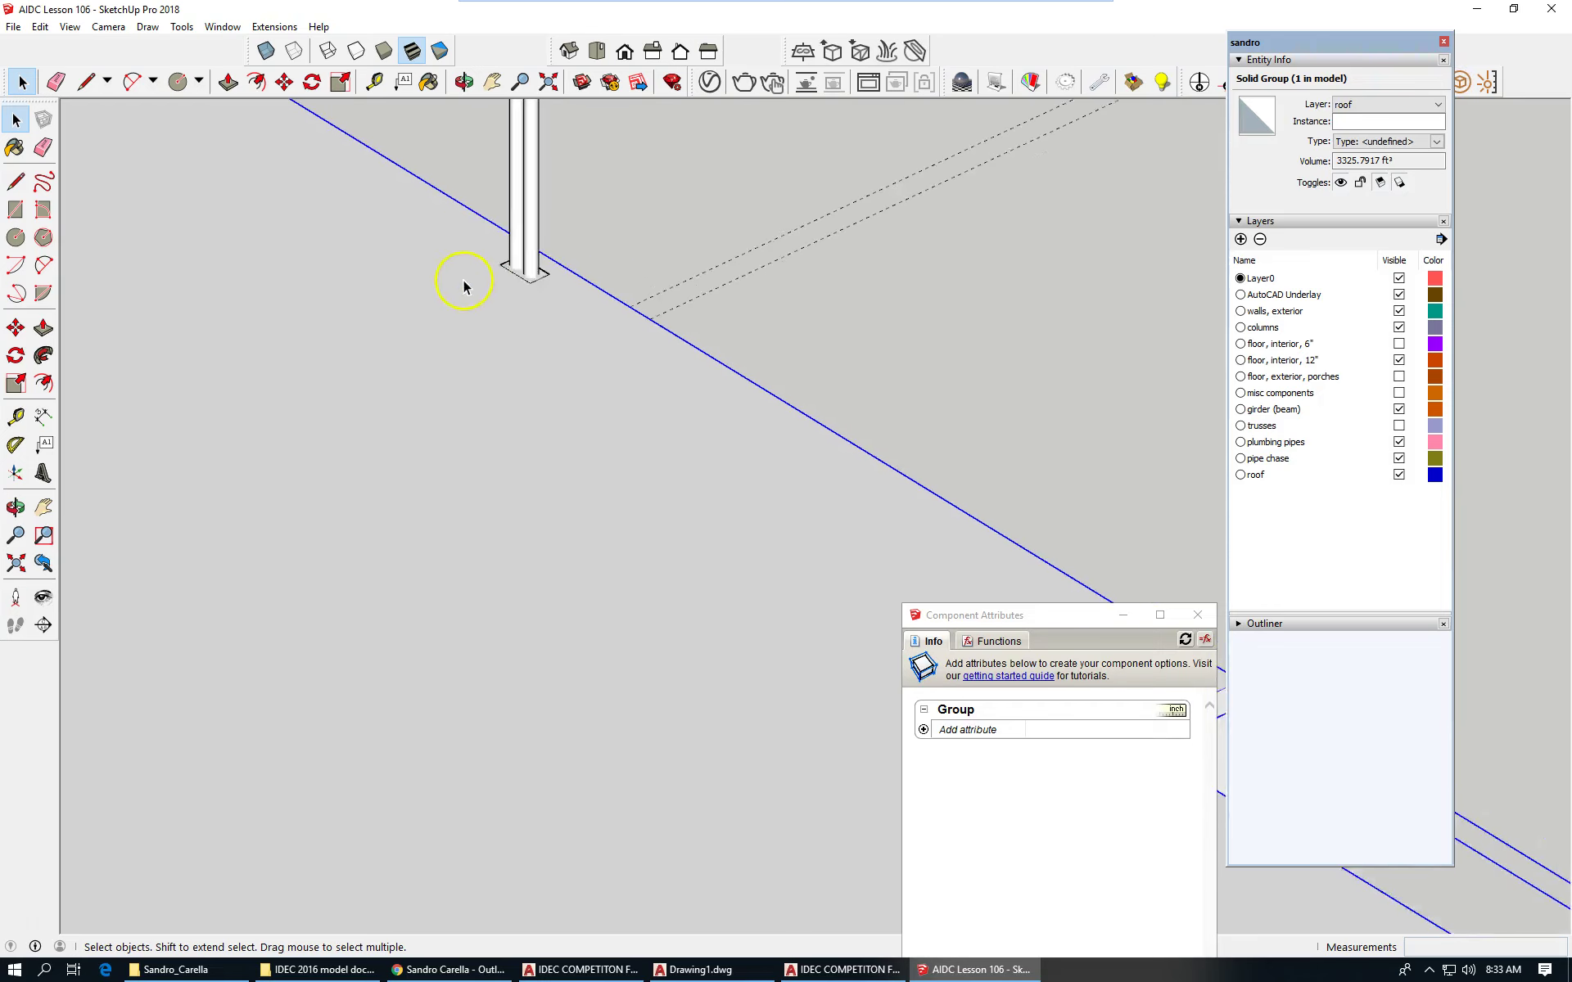
left_click(519, 208)
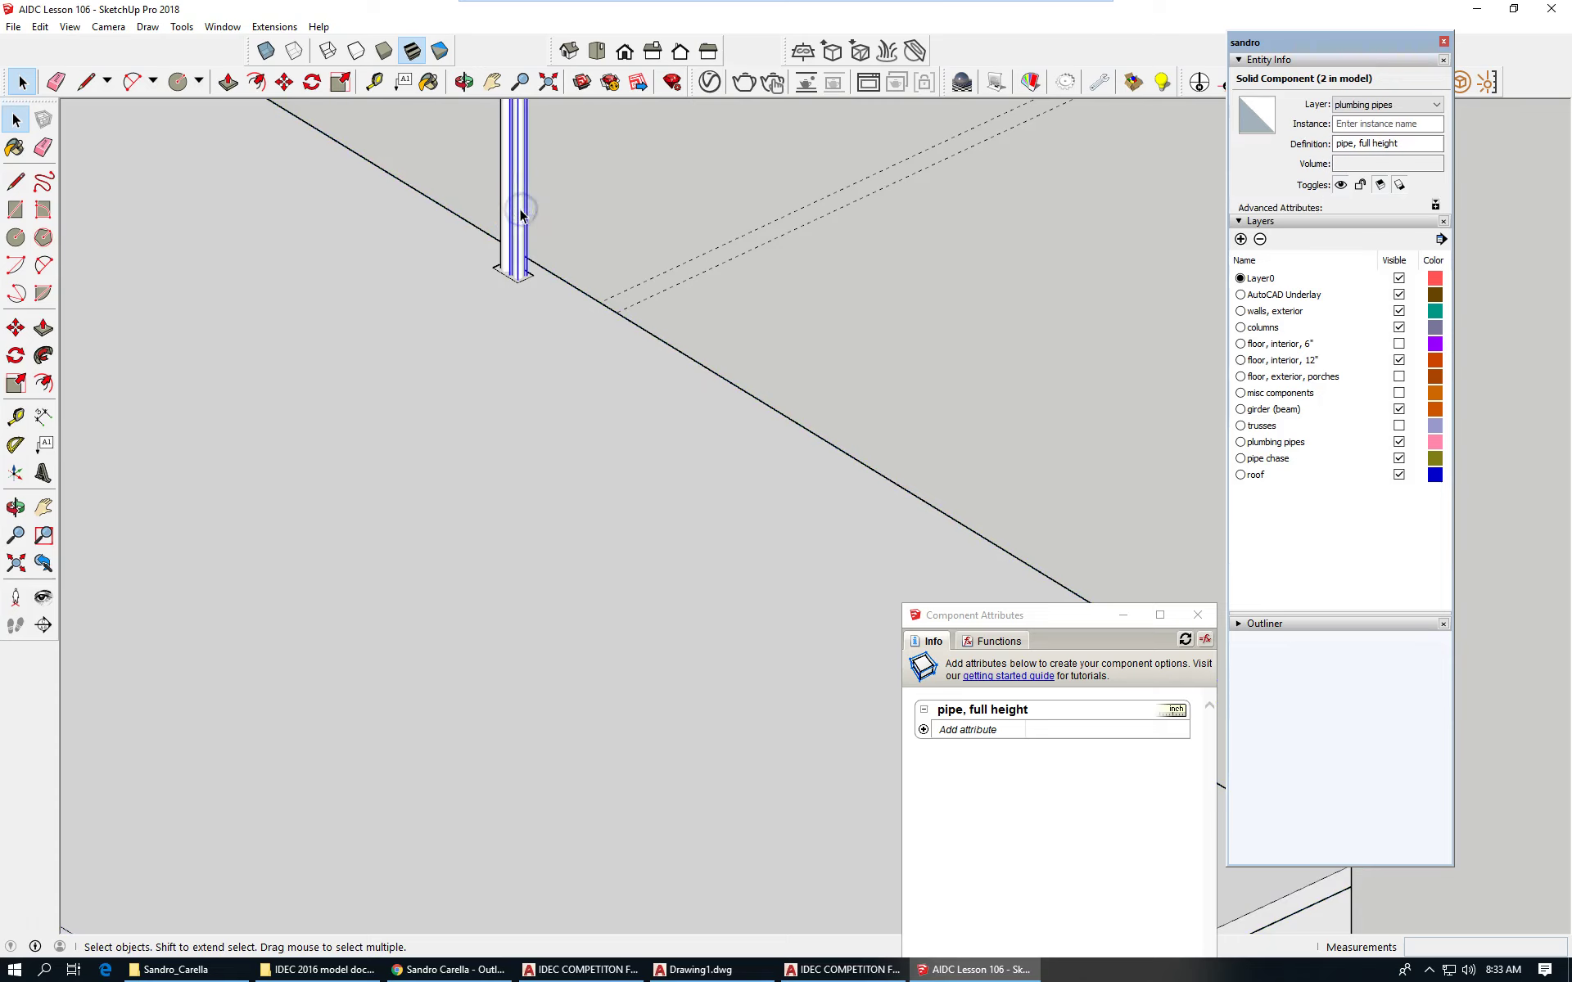
scroll(518, 308, "up", 1)
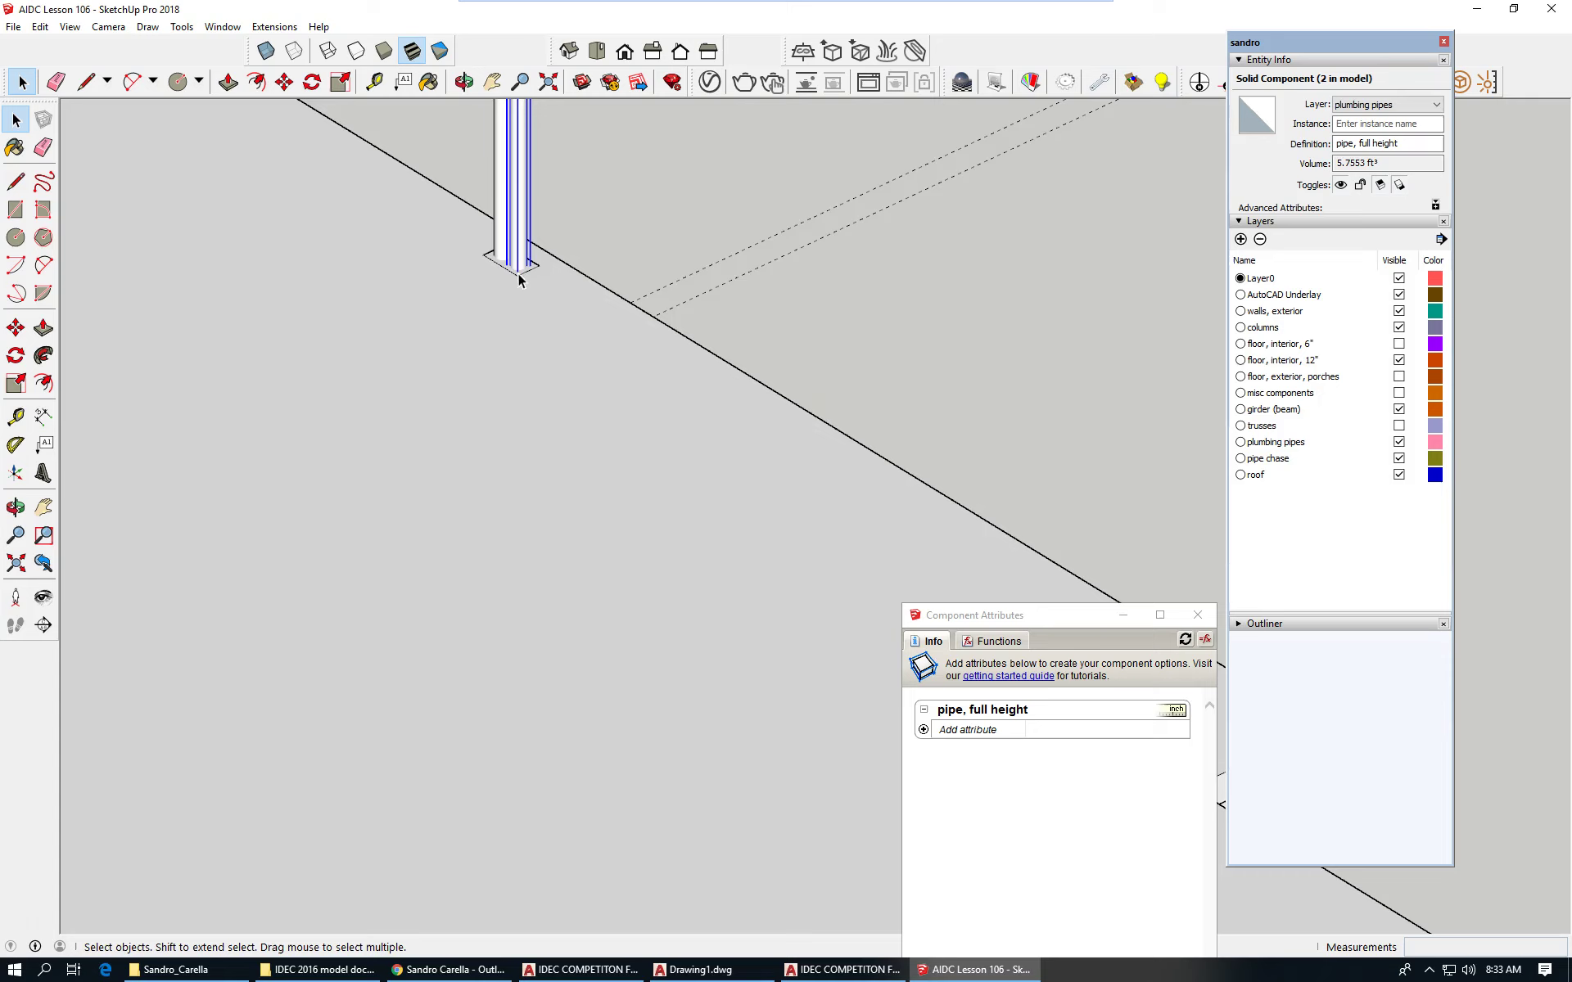
Step: Deselect the pipe, switch to X-ray faces, and orbit to view the columns, girder and pipe inside
scroll(579, 240, "down", 5)
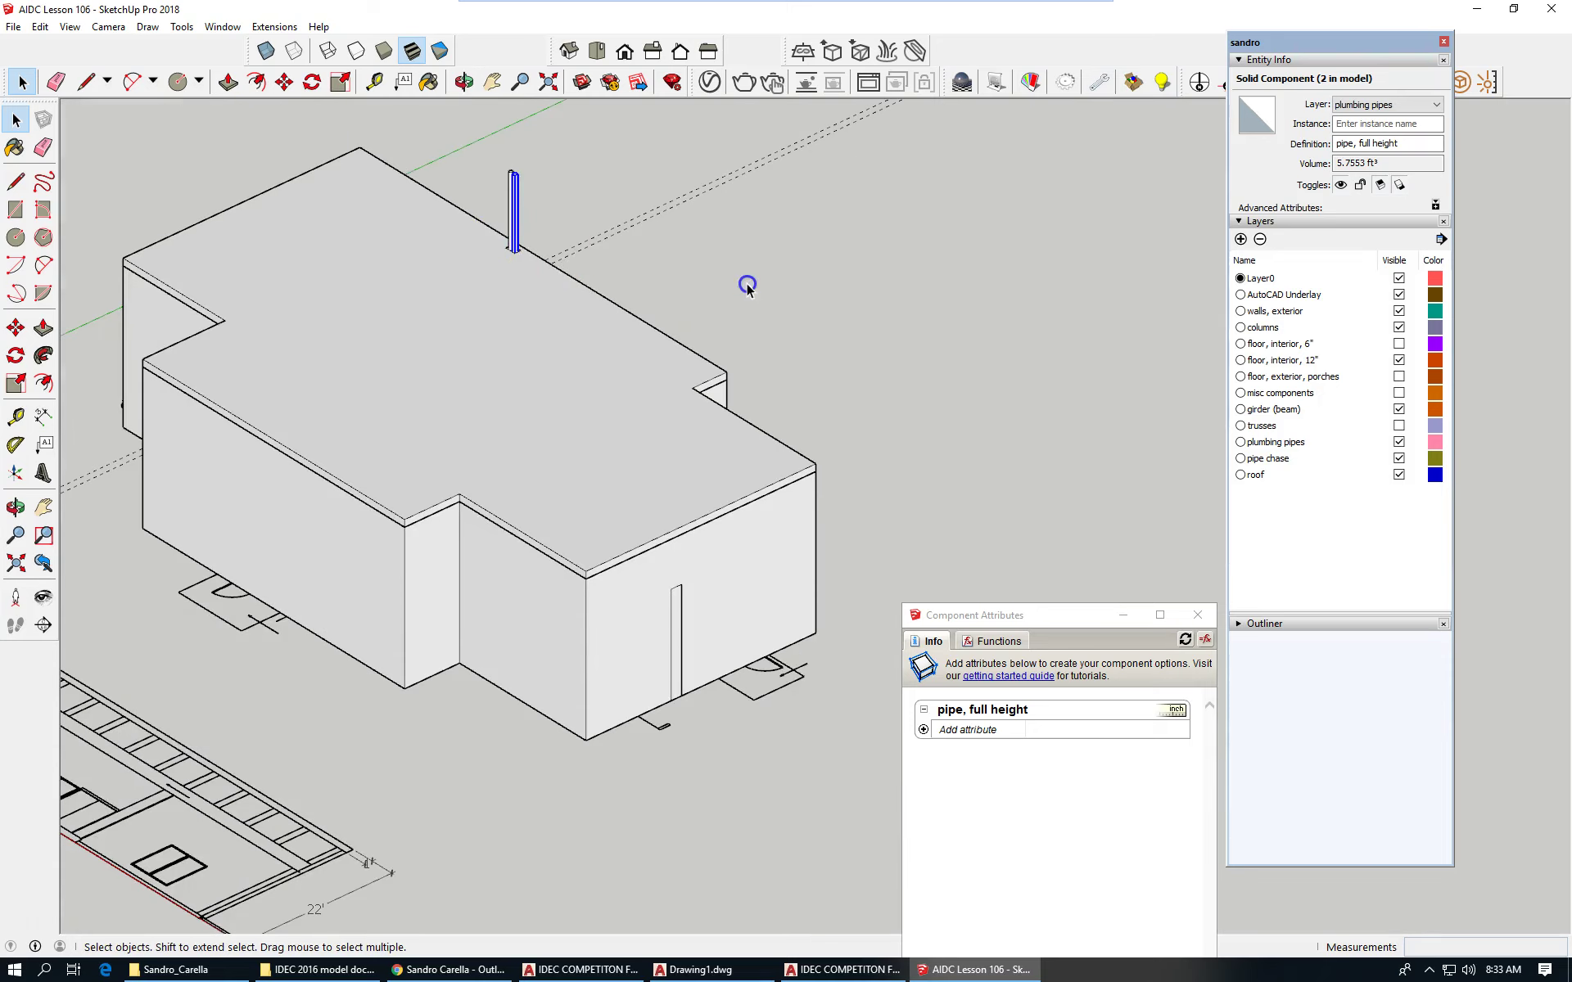
left_click(743, 284)
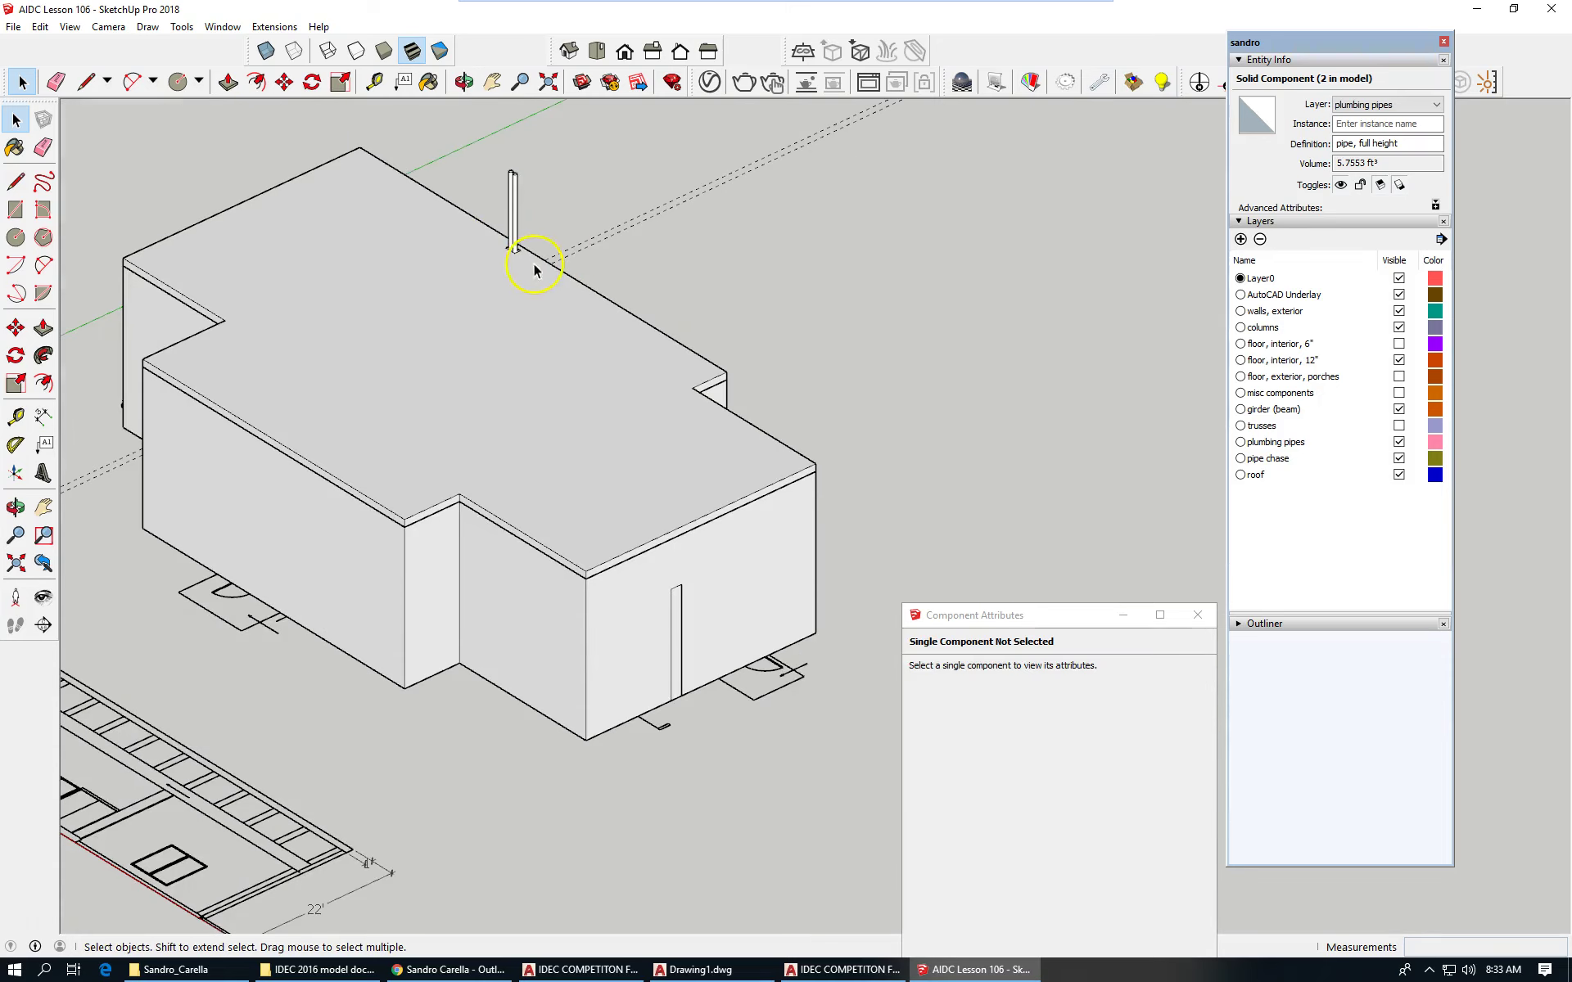
left_click(266, 51)
scroll(655, 284, "up", 5)
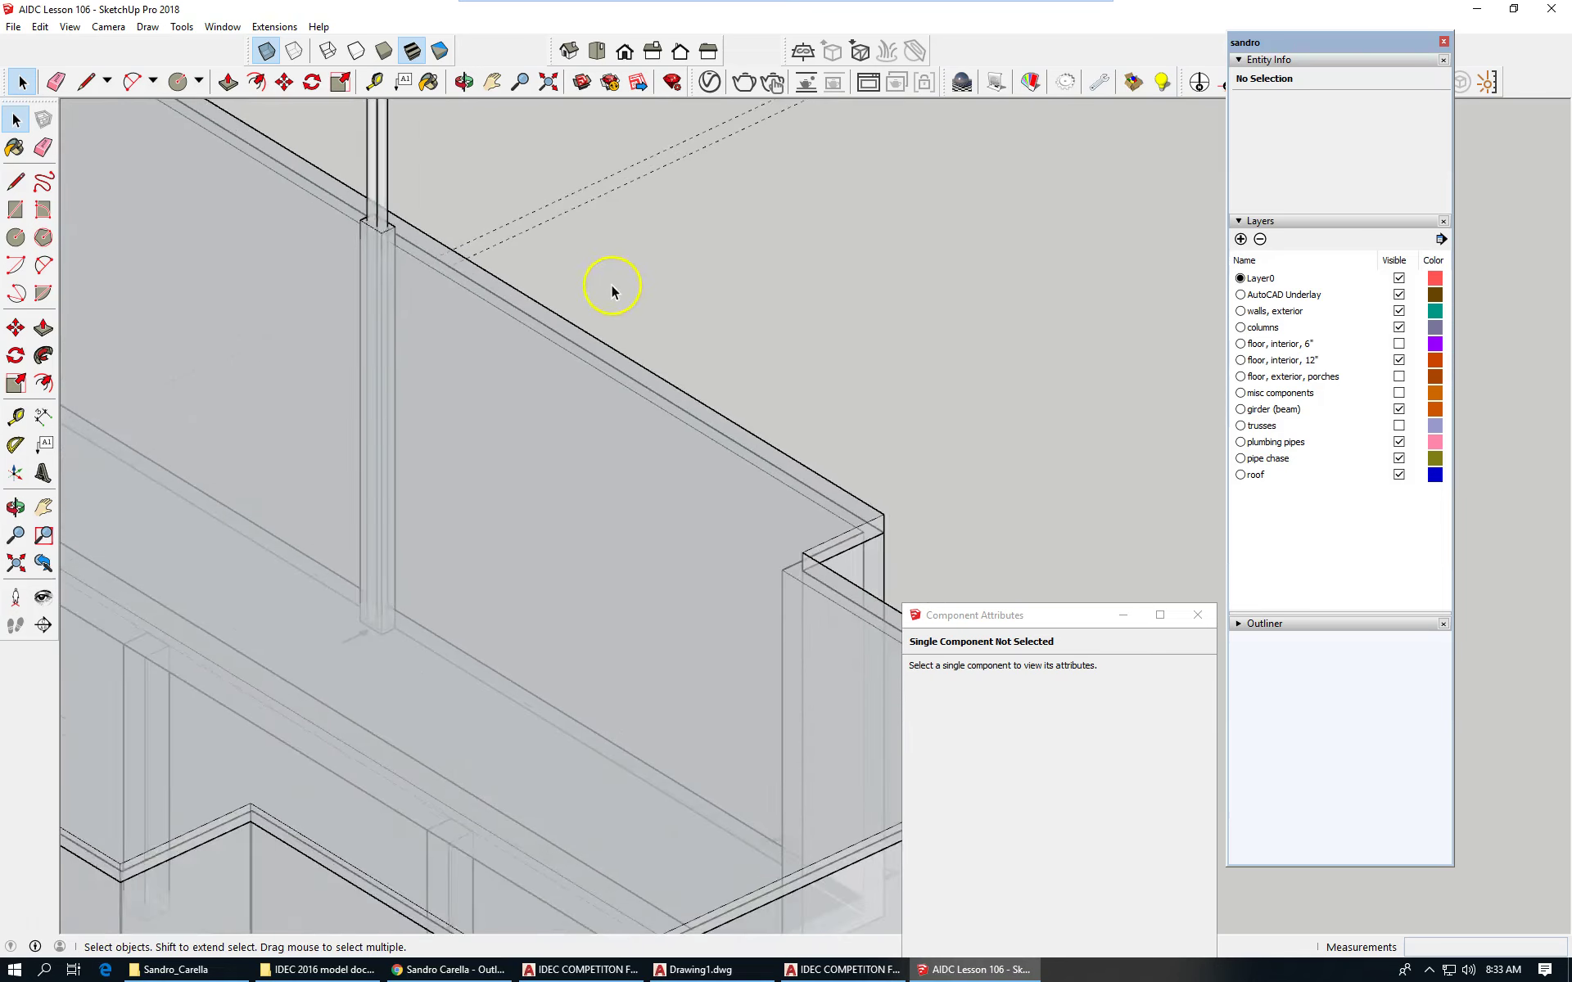
scroll(663, 364, "down", 1)
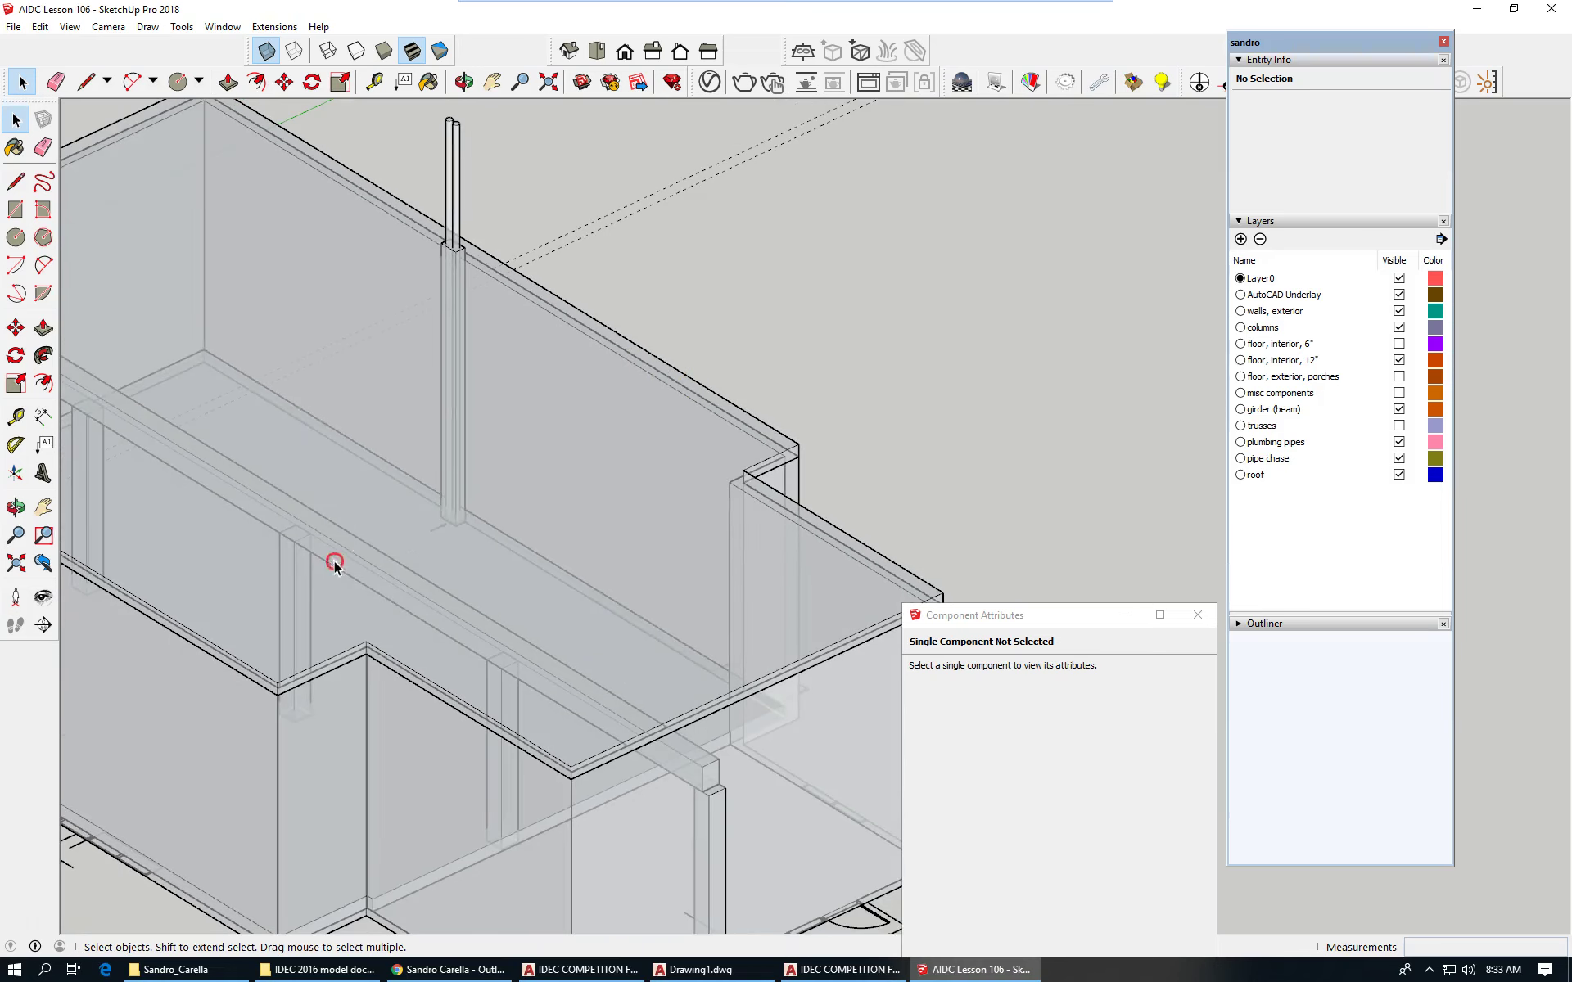
middle_click_drag(356, 477, 394, 415)
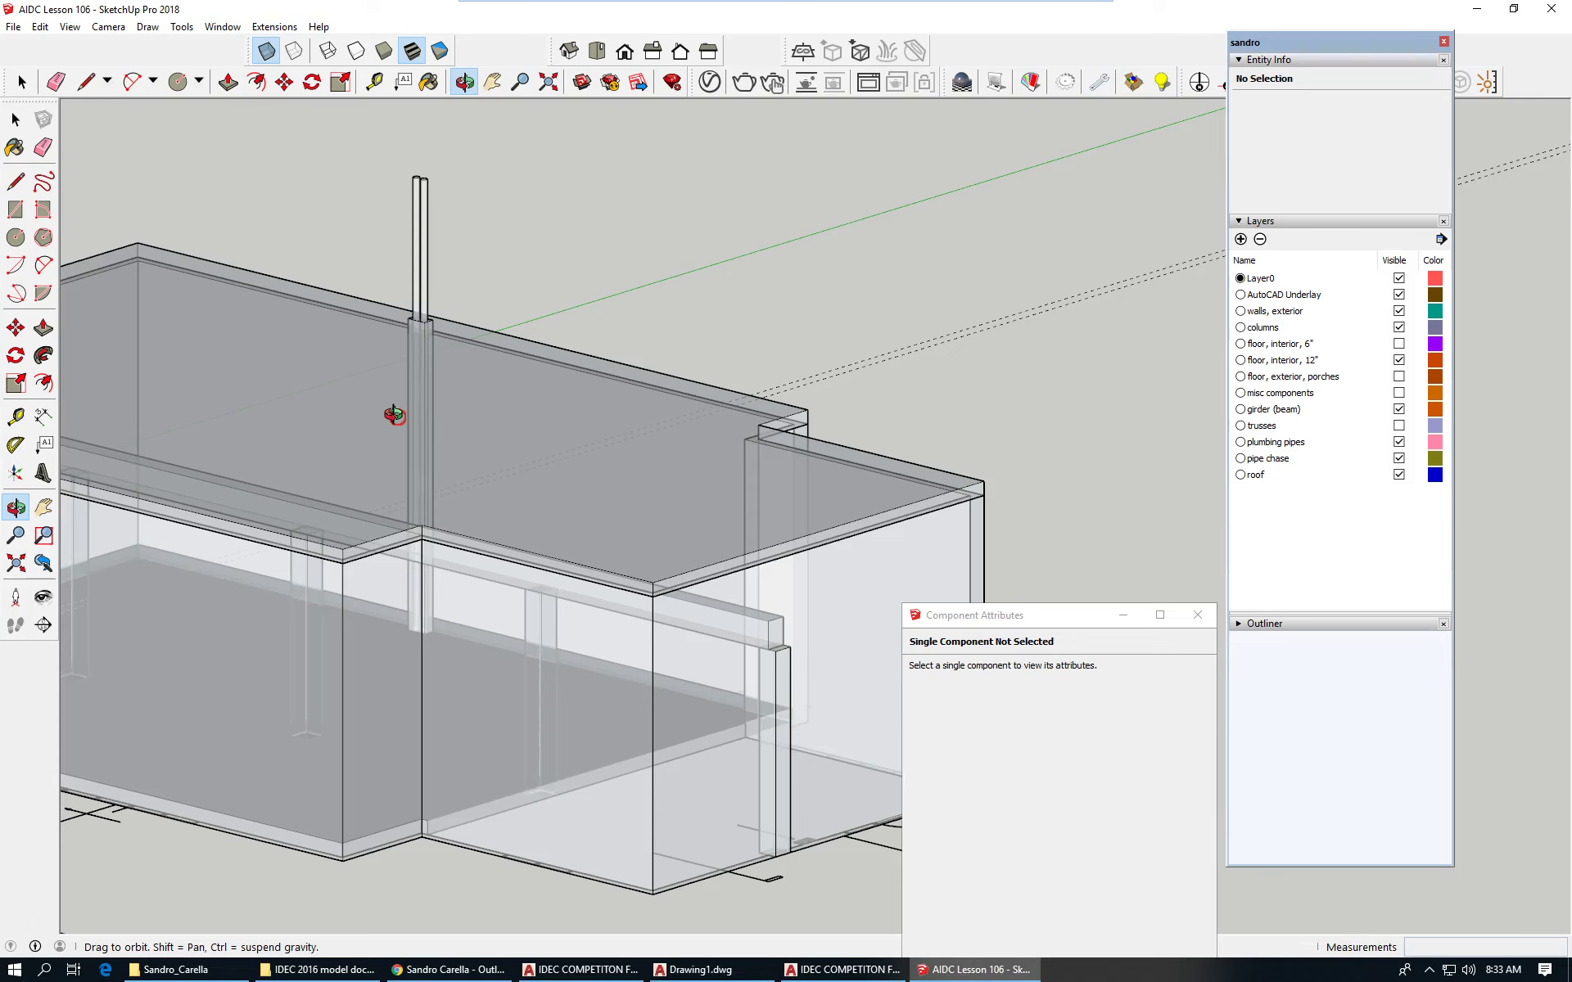
middle_click_drag(395, 415, 419, 409)
scroll(583, 419, "down", 5)
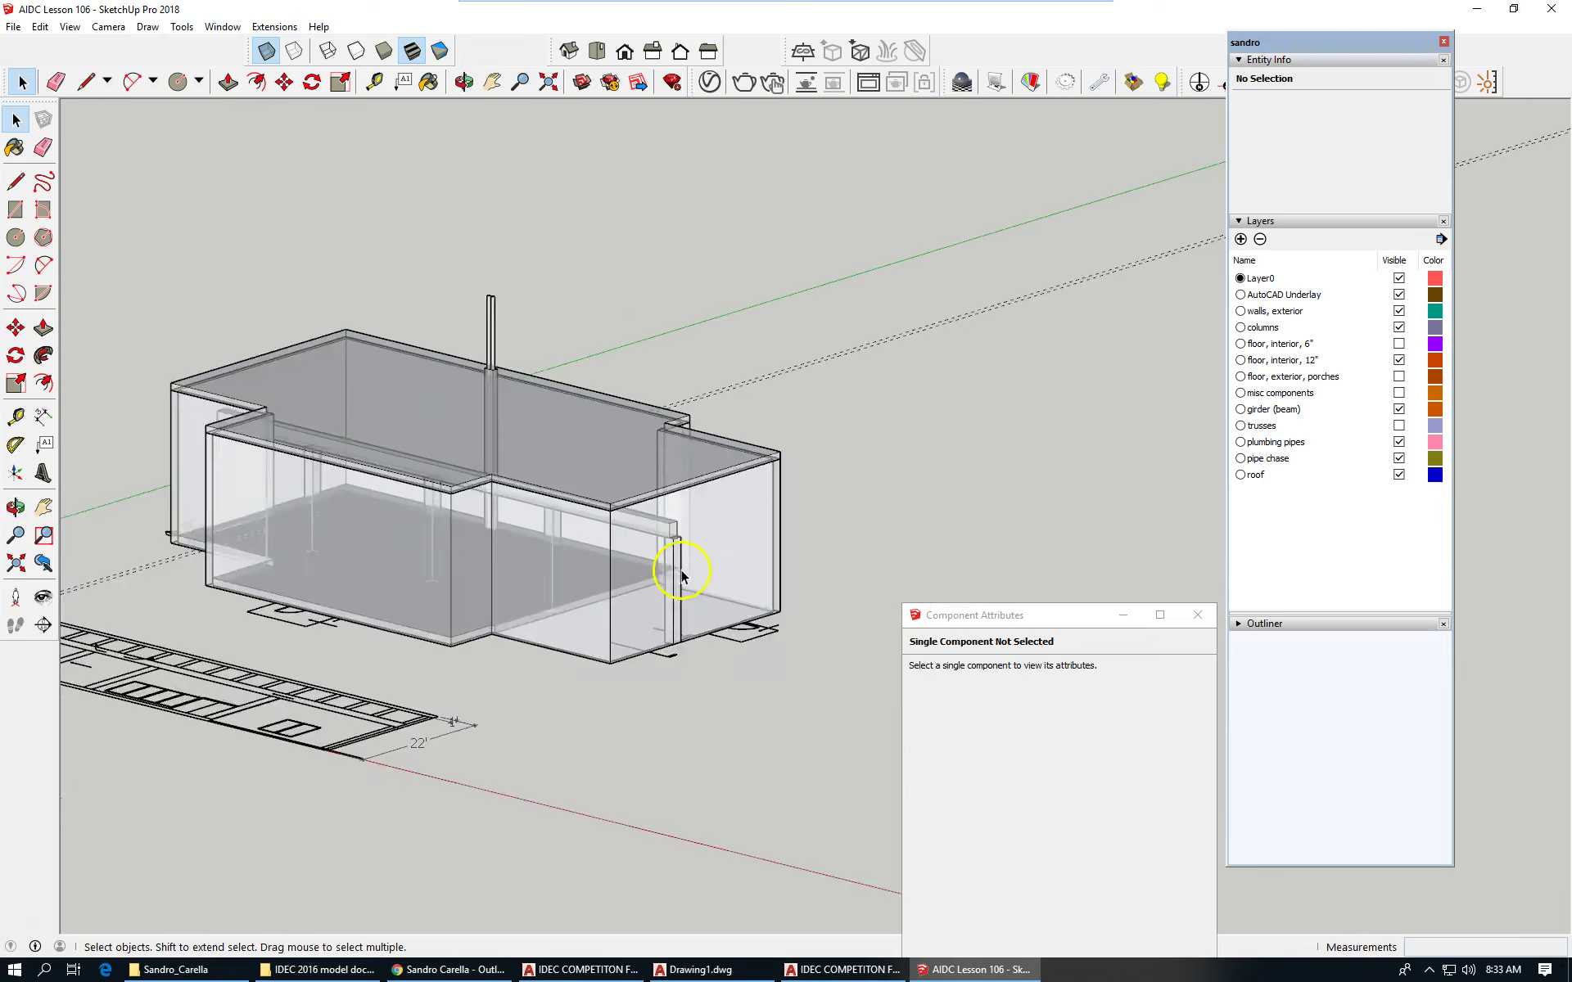
scroll(489, 704, "up", 3)
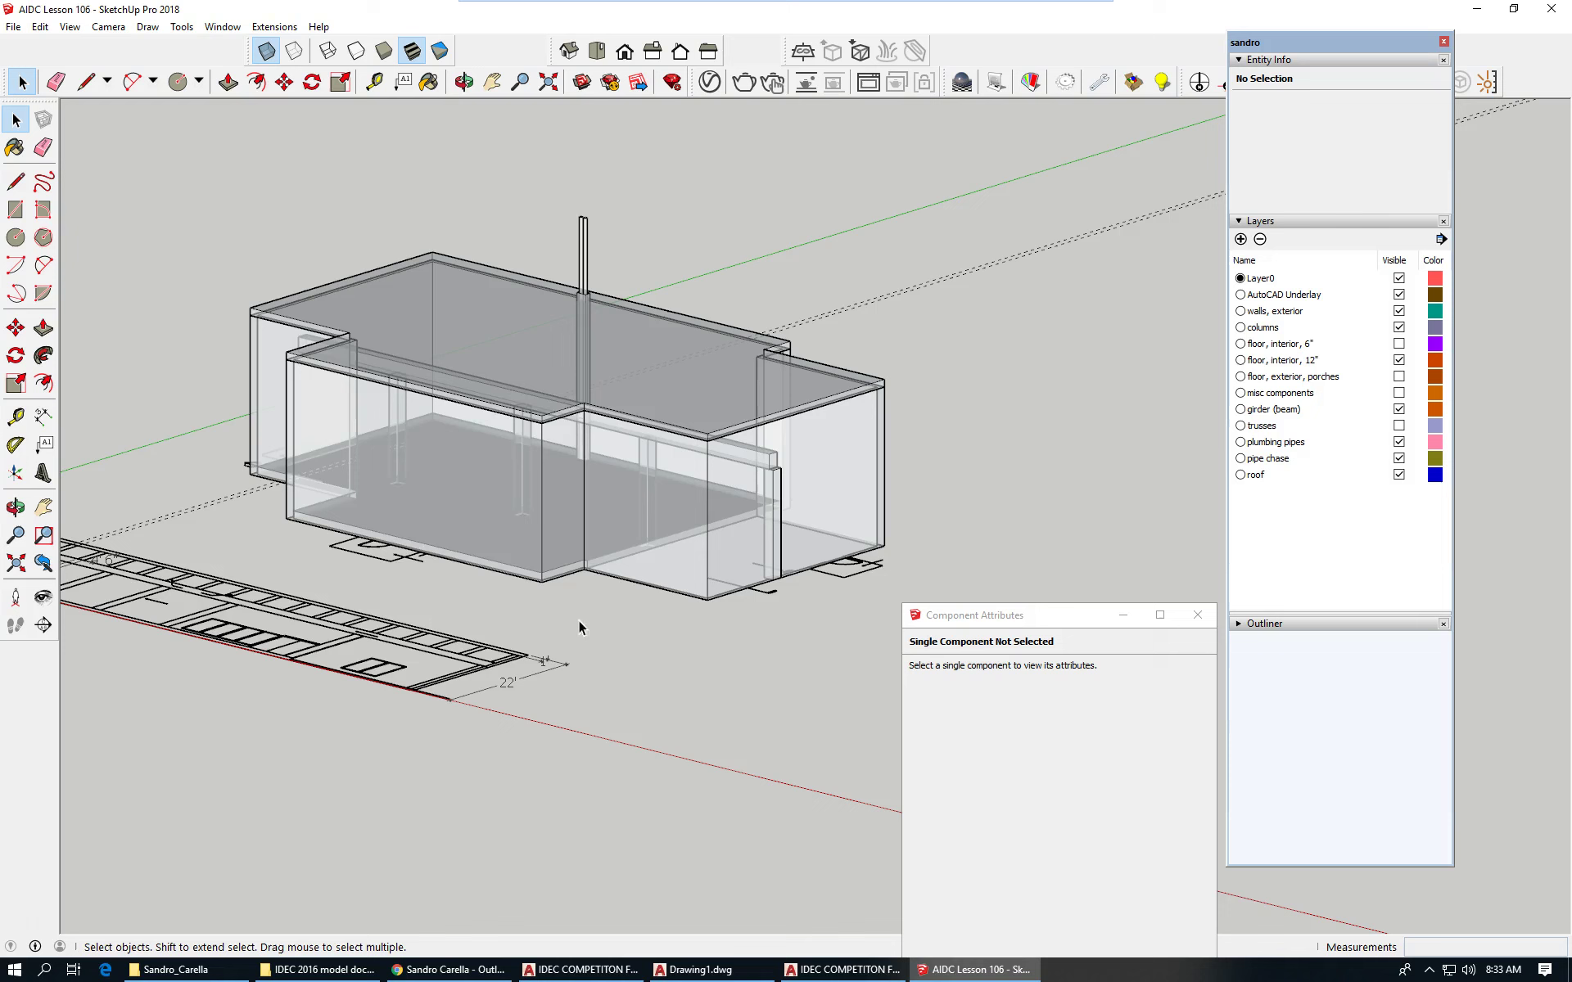
Step: Add the Position Z attribute (252") to the roof slab group in Component Attributes
left_click(444, 282)
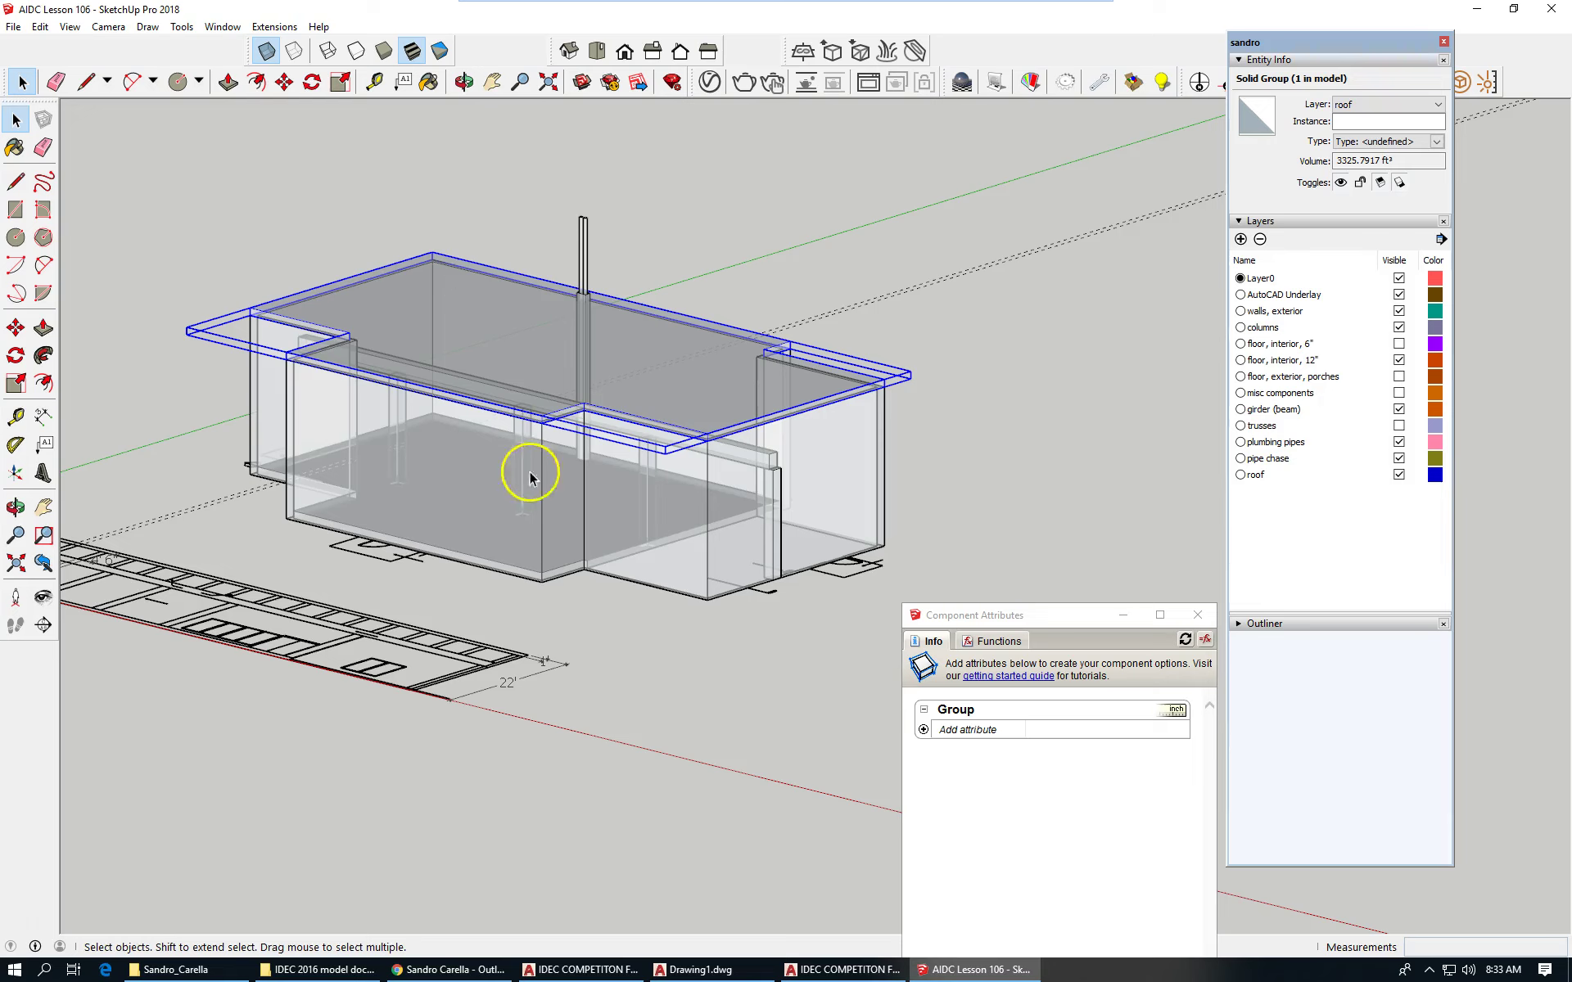
left_click(923, 730)
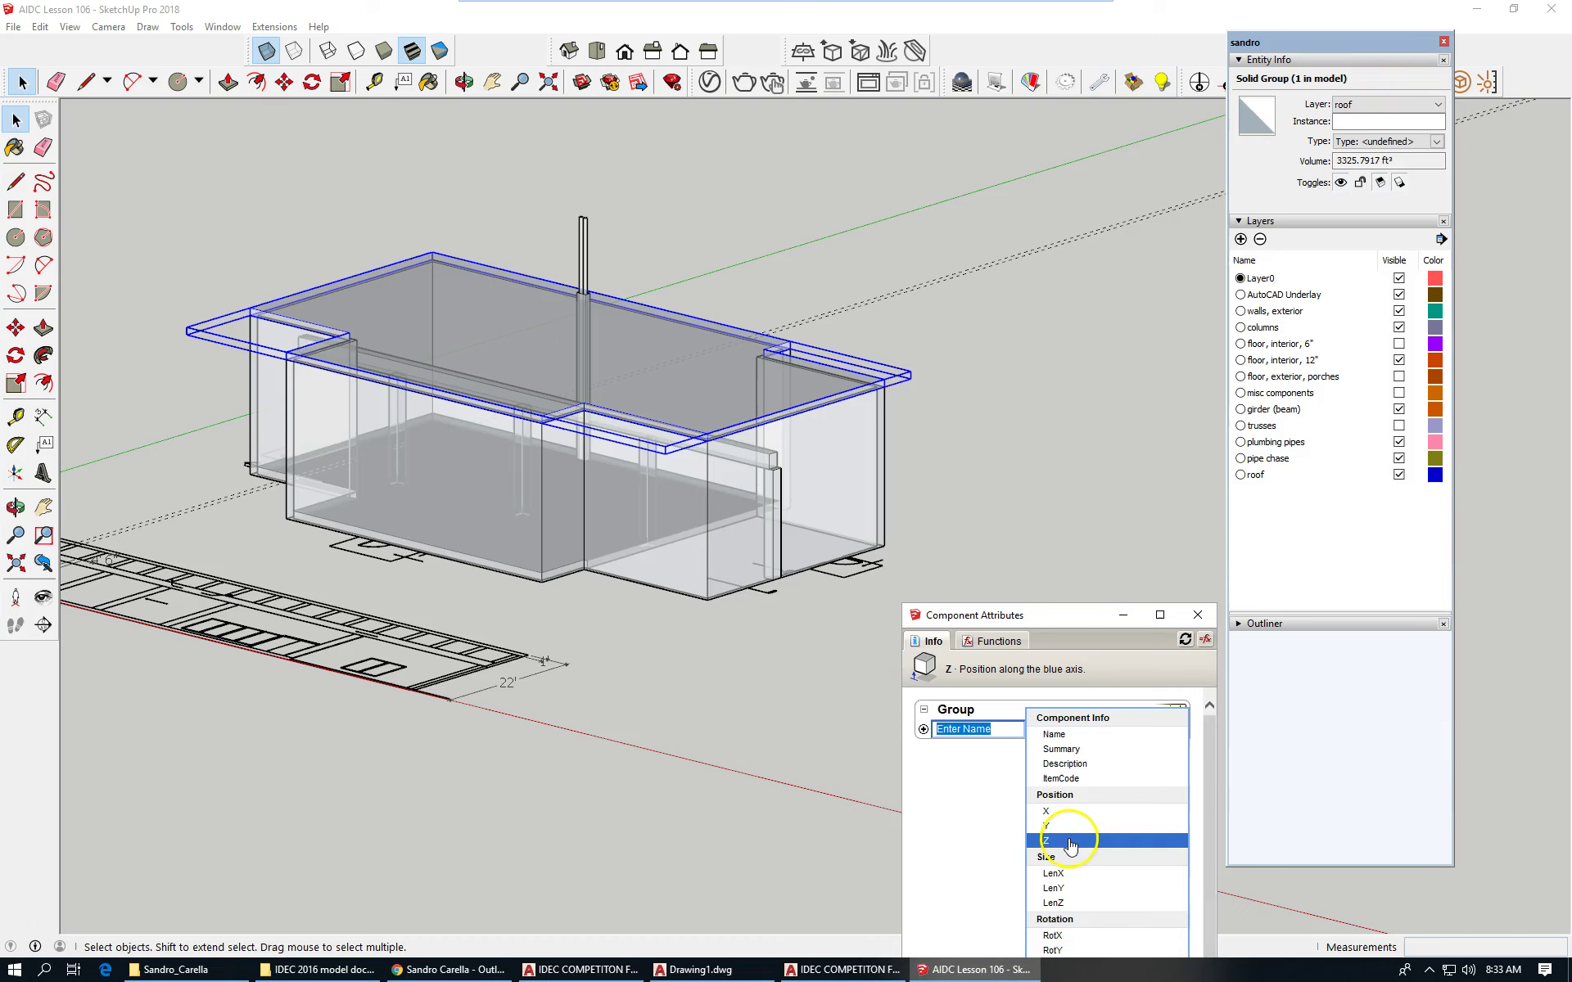
left_click(1070, 844)
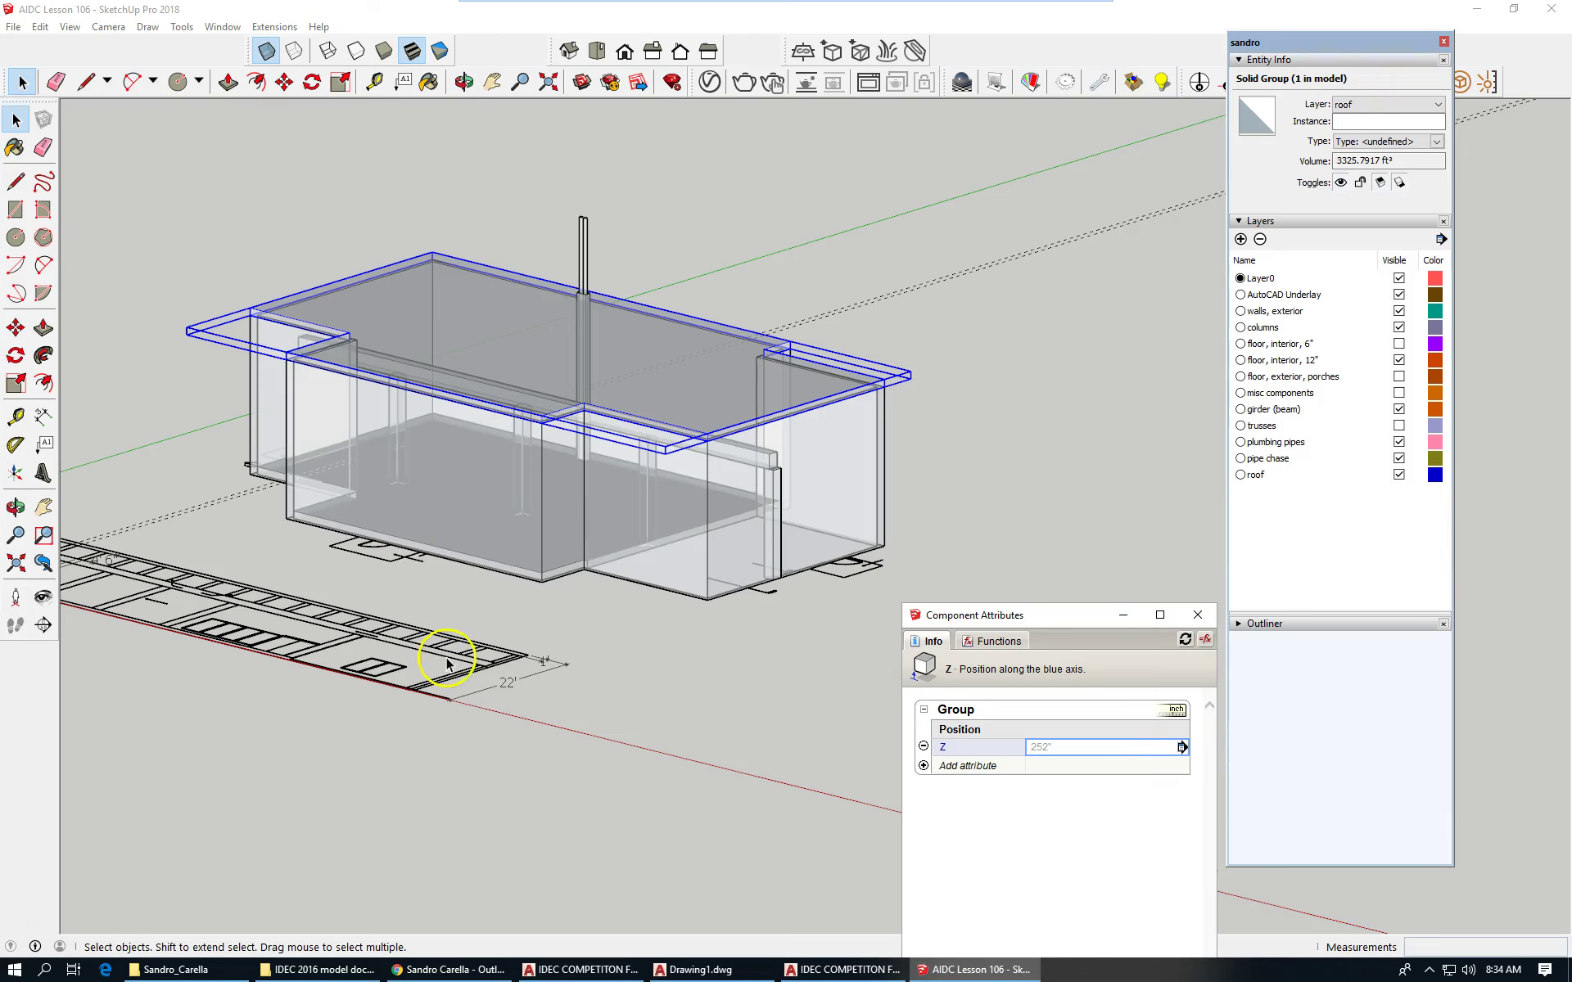
left_click(130, 182)
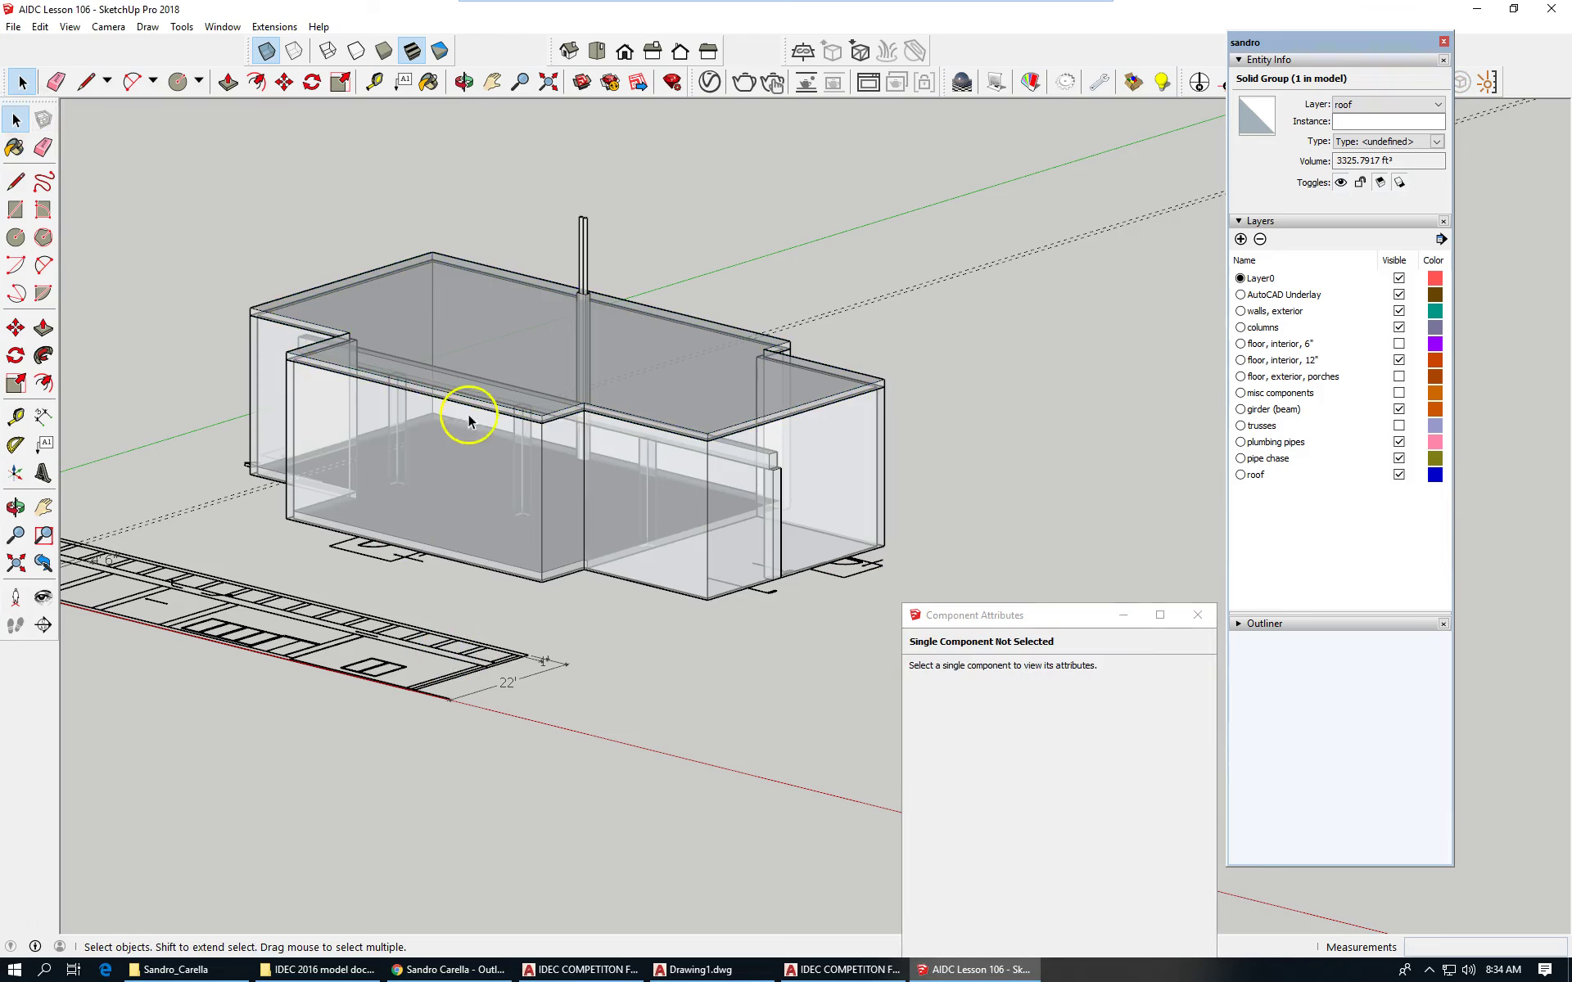
scroll(468, 414, "up", 3)
left_click(941, 410)
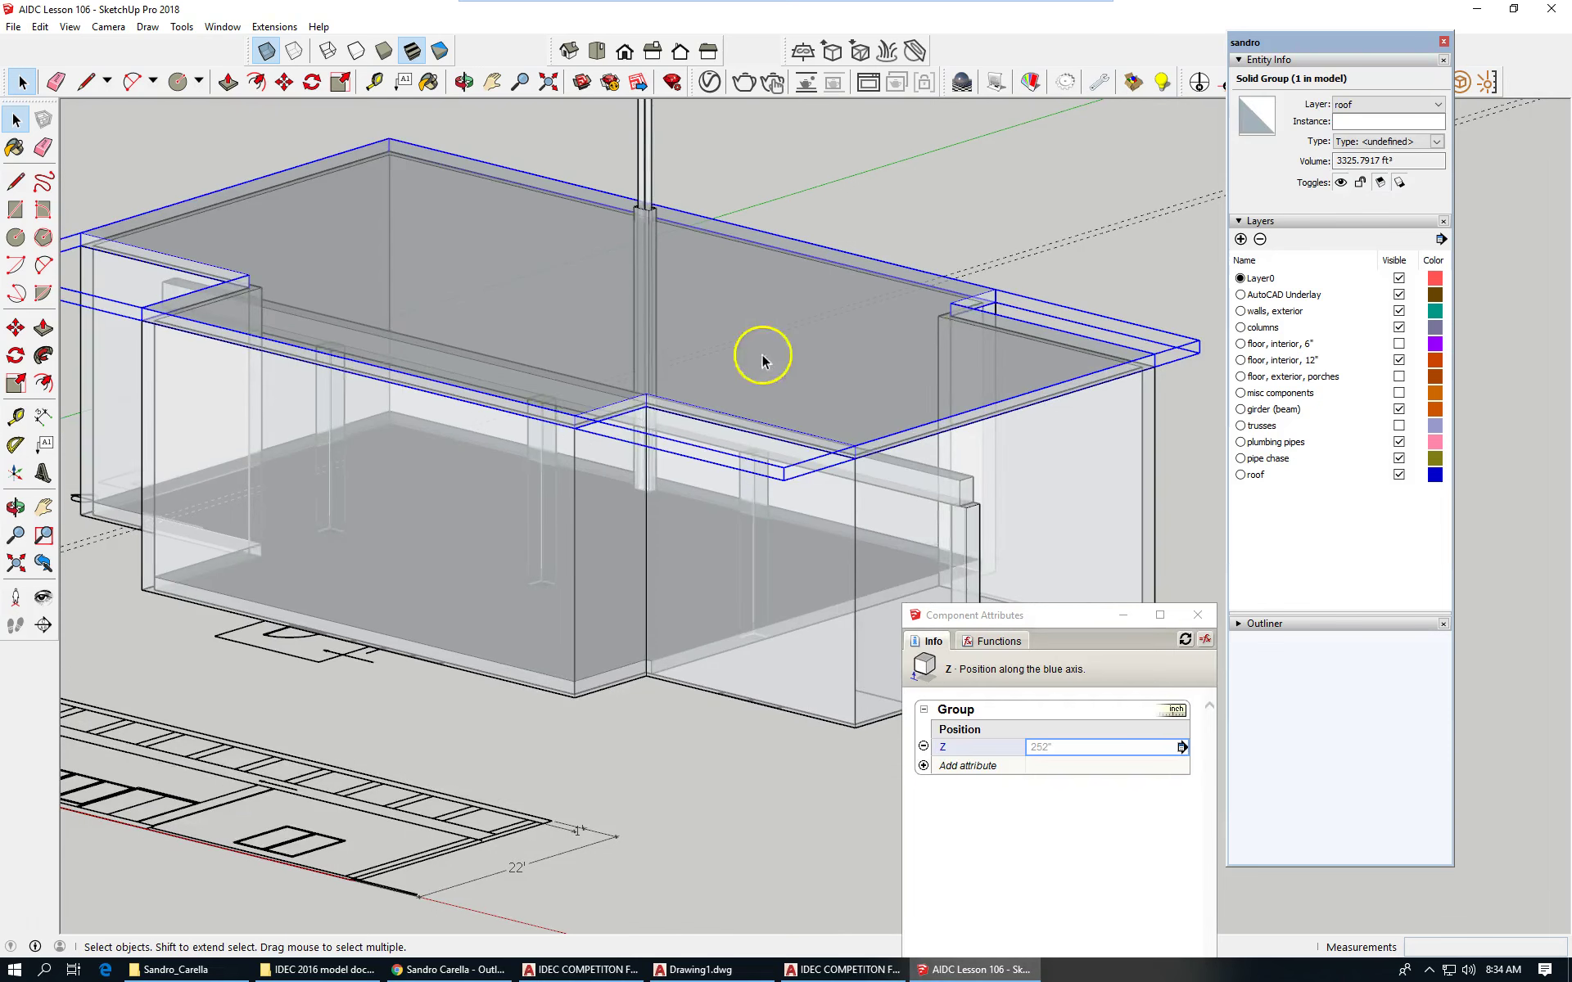
scroll(491, 458, "down", 2)
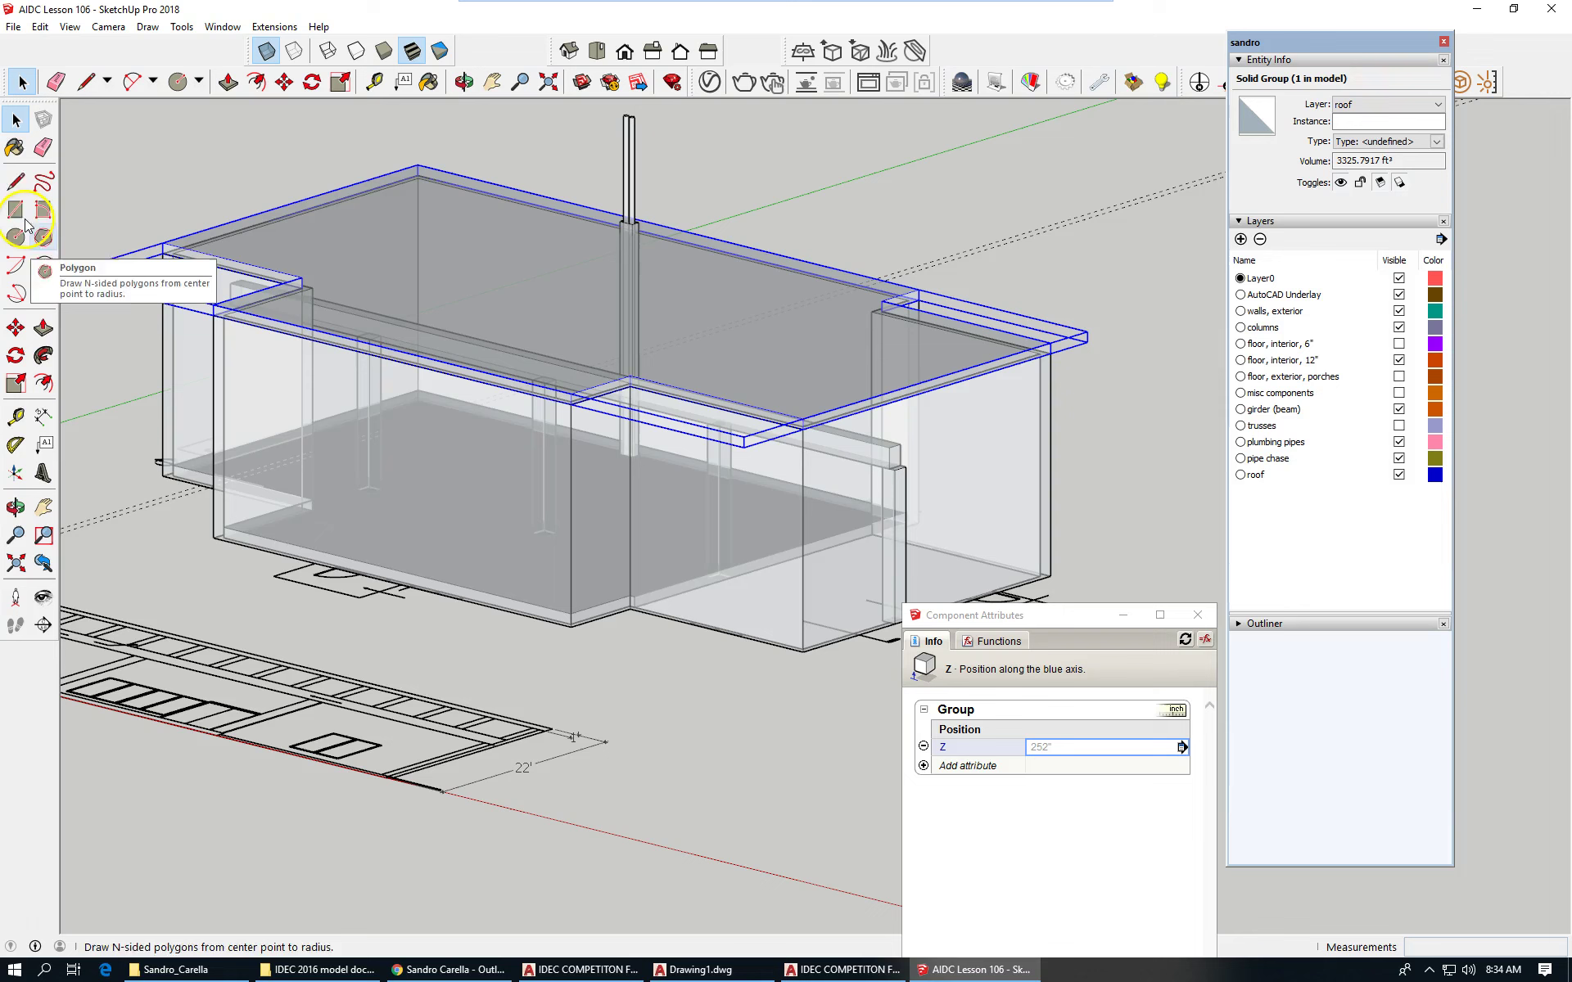
left_click(43, 418)
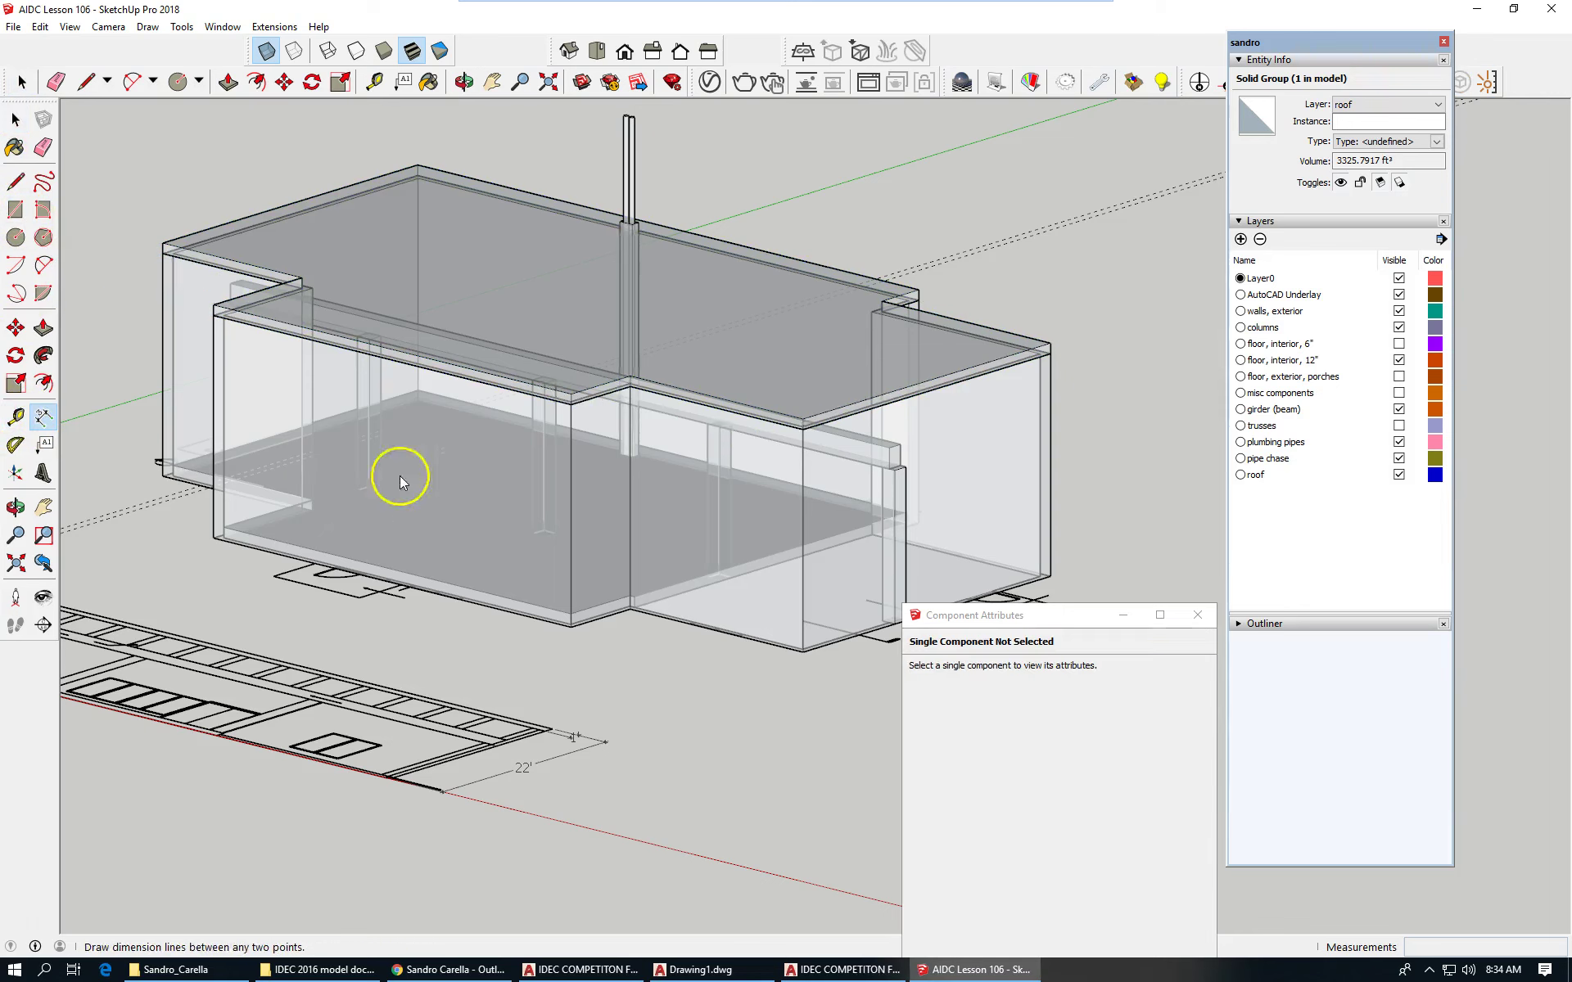
Step: Use the Tape Measure to measure the 22' height from the roof-edge corner to the wall's bottom corner
left_click(15, 416)
scroll(631, 403, "up", 2)
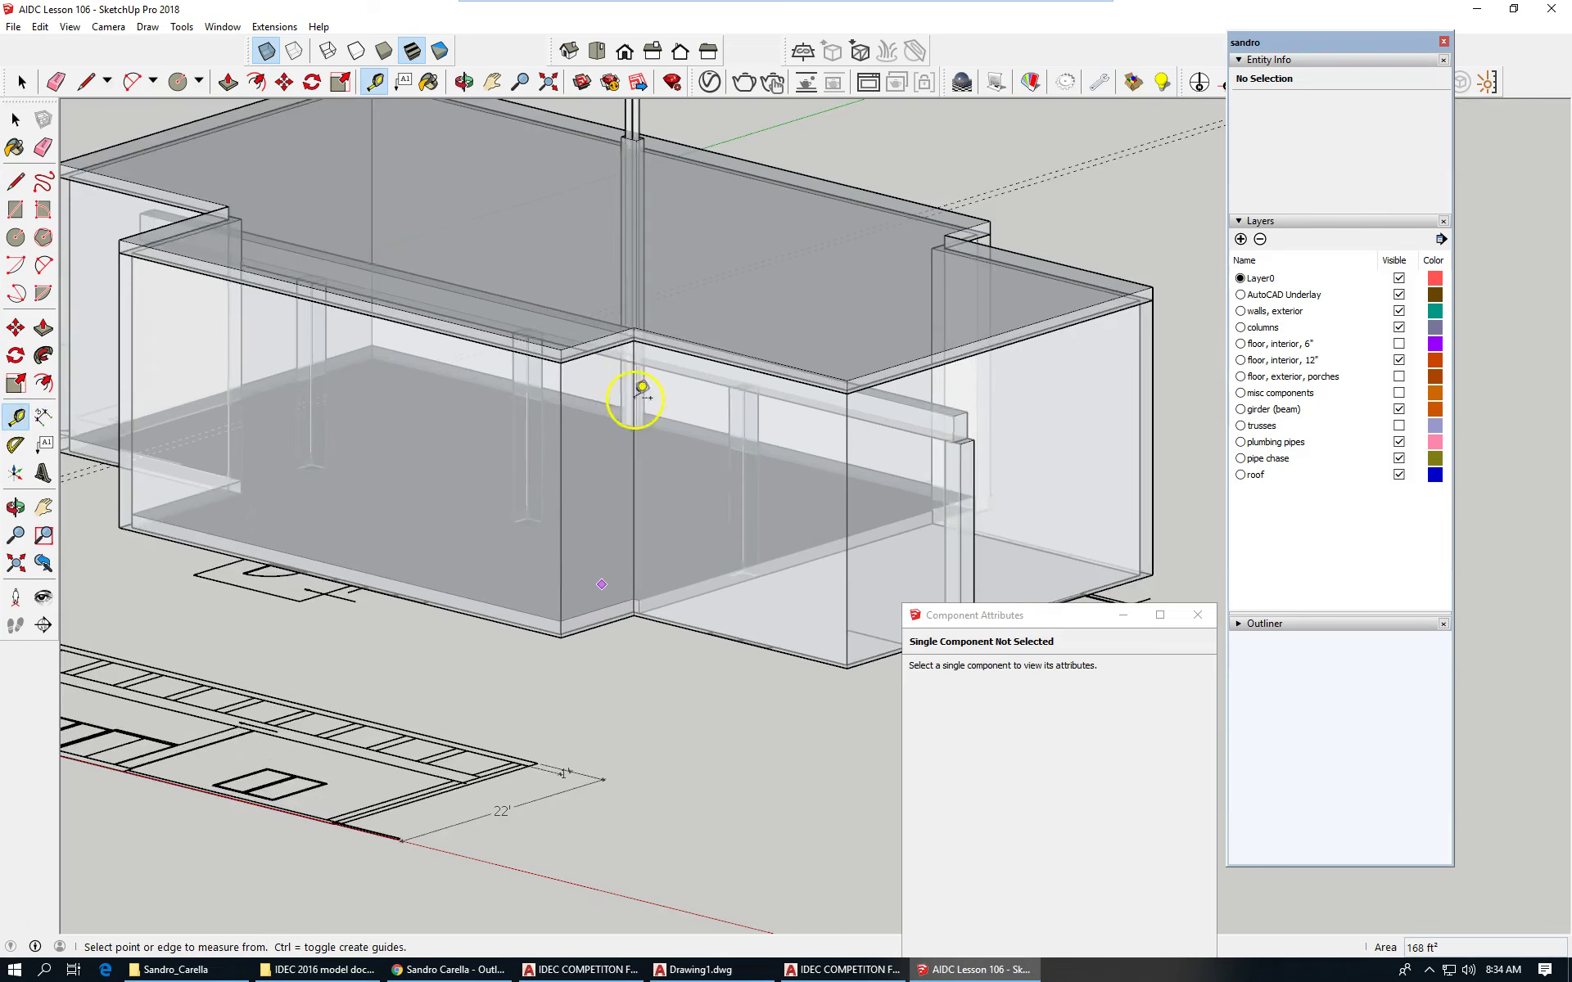
scroll(568, 340, "up", 2)
left_click(556, 324)
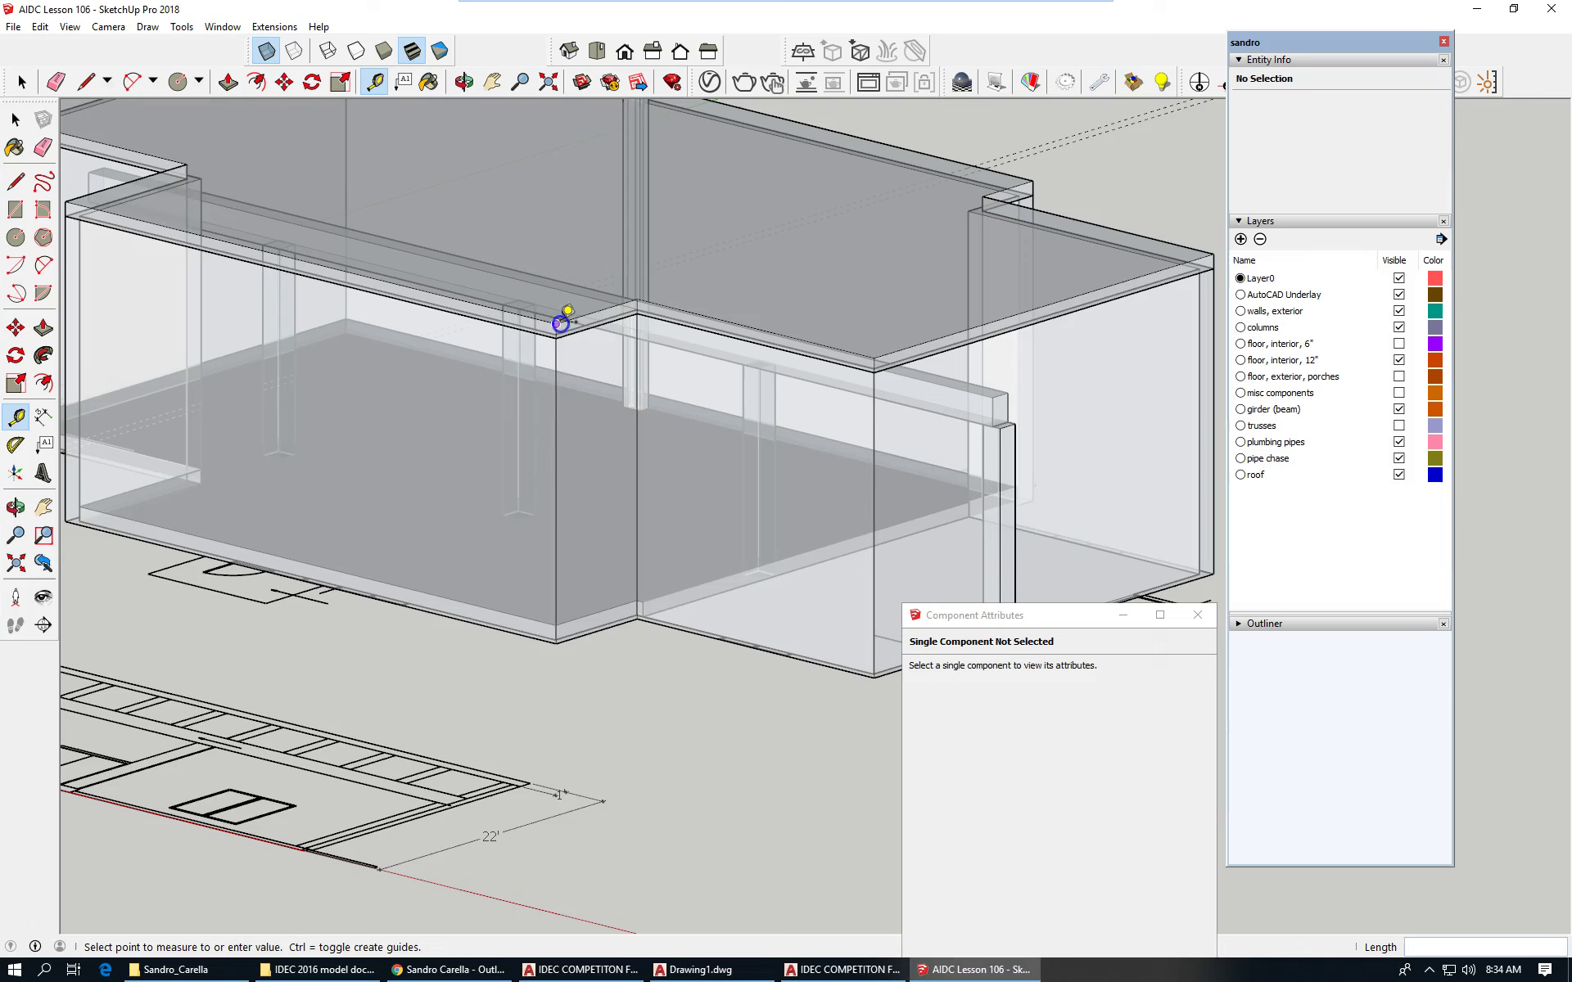
left_click(570, 639)
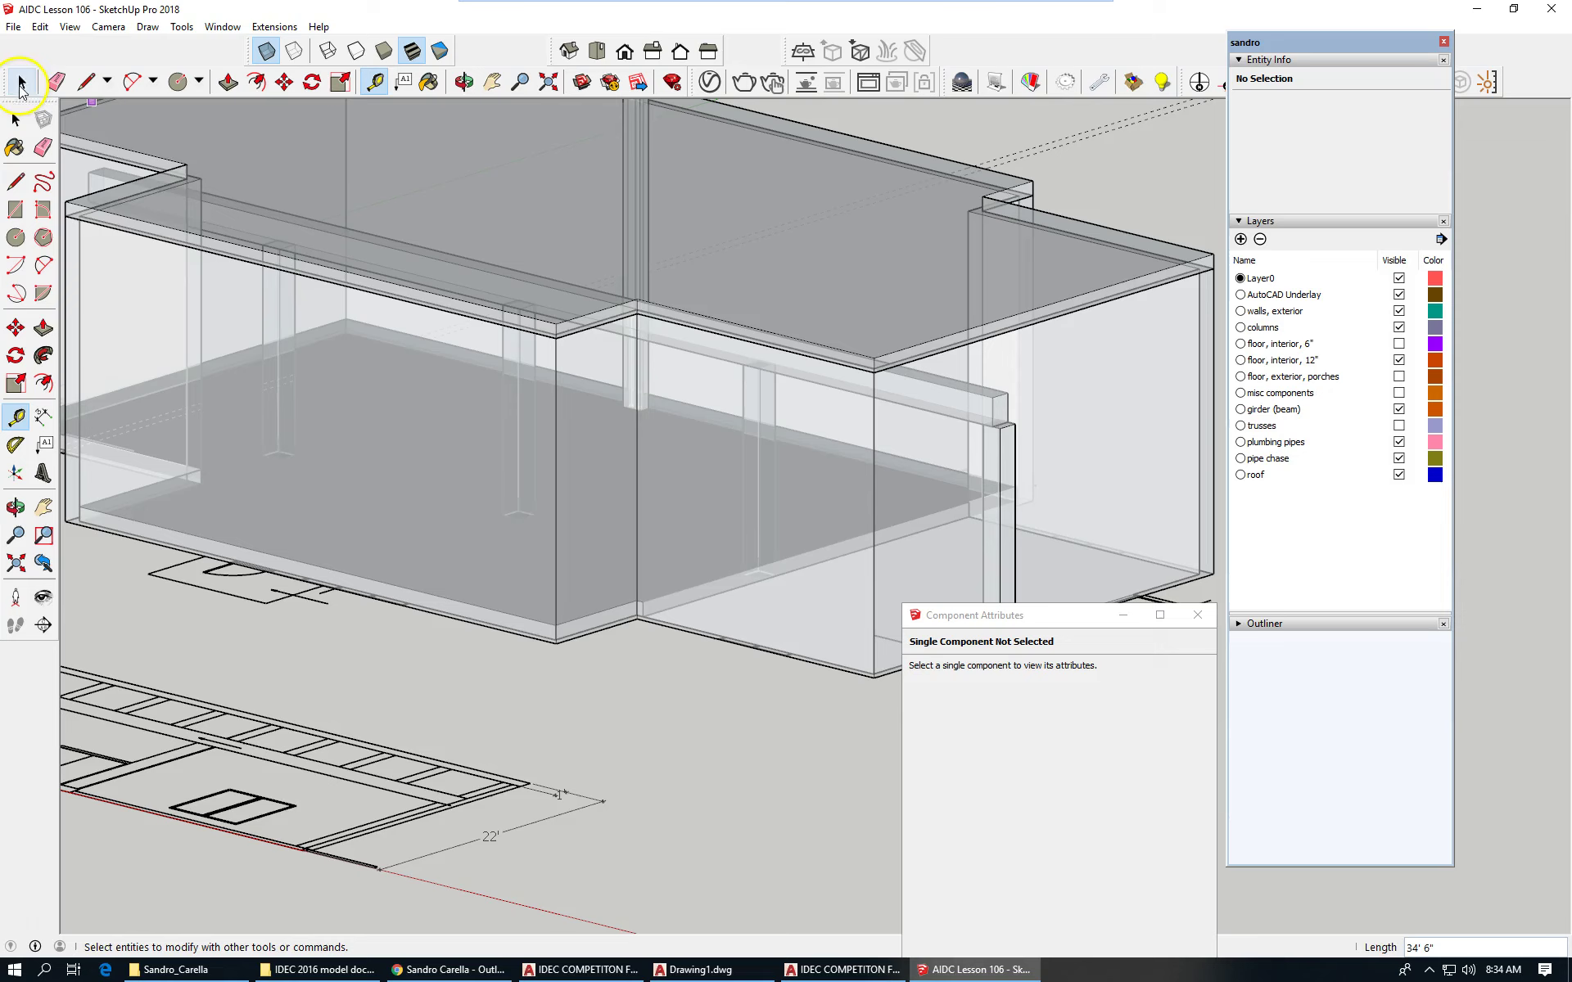
Step: Switch to the Front view and select the roof slab and exterior walls groups
left_click(20, 82)
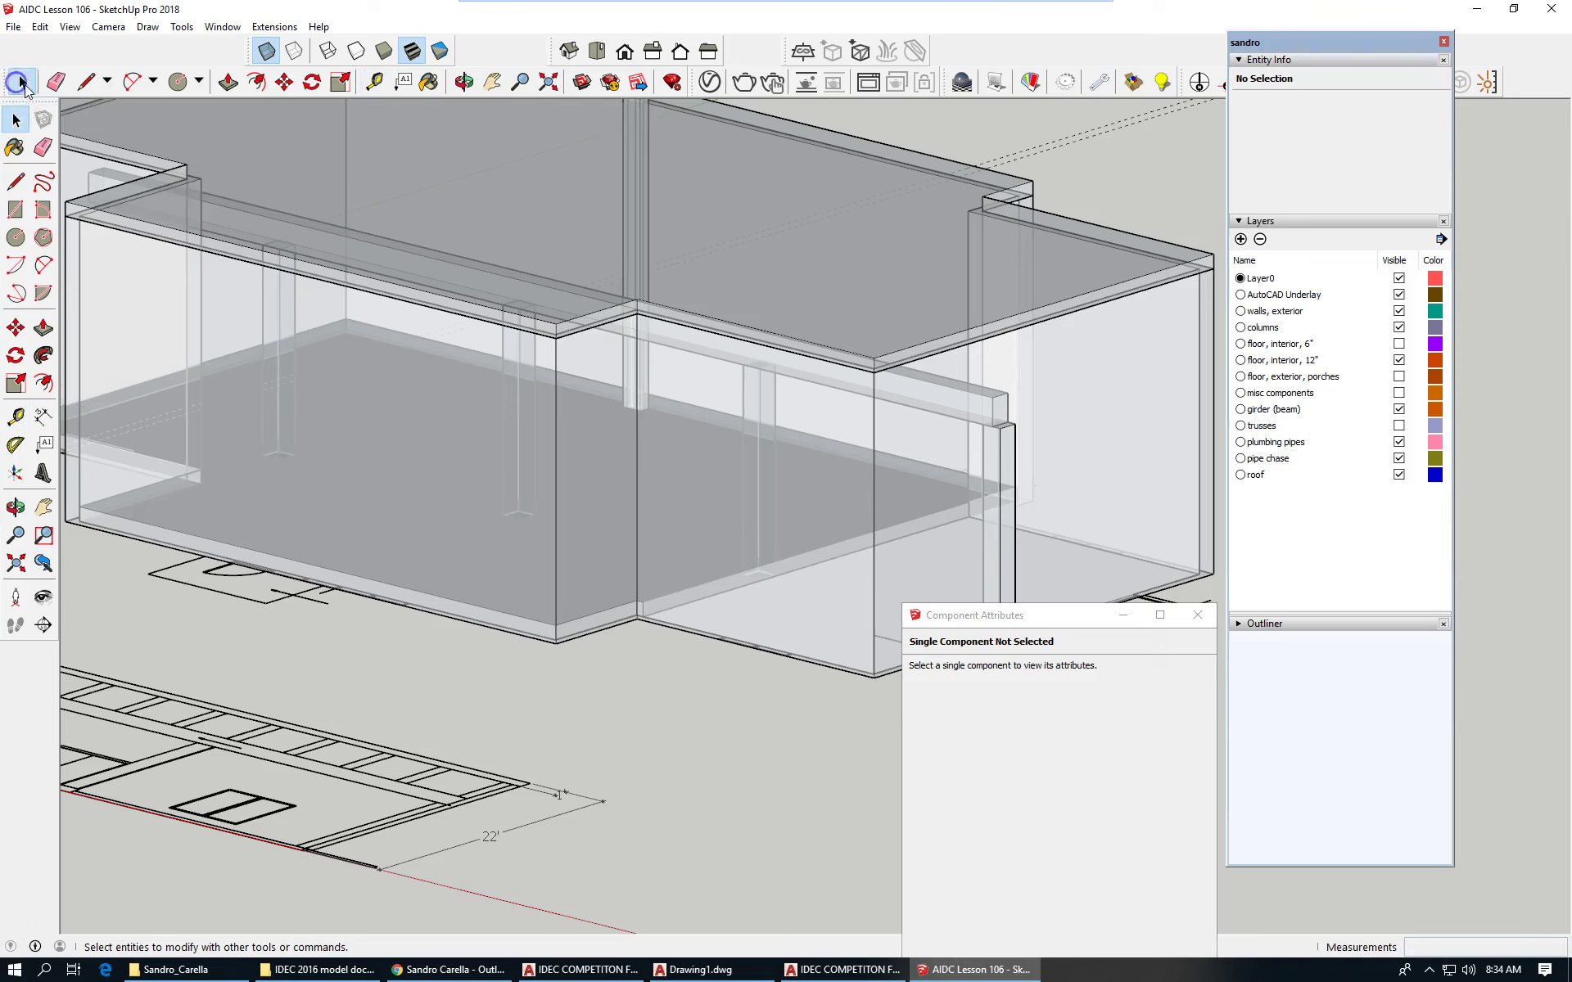
left_click(625, 52)
scroll(352, 396, "down", 4)
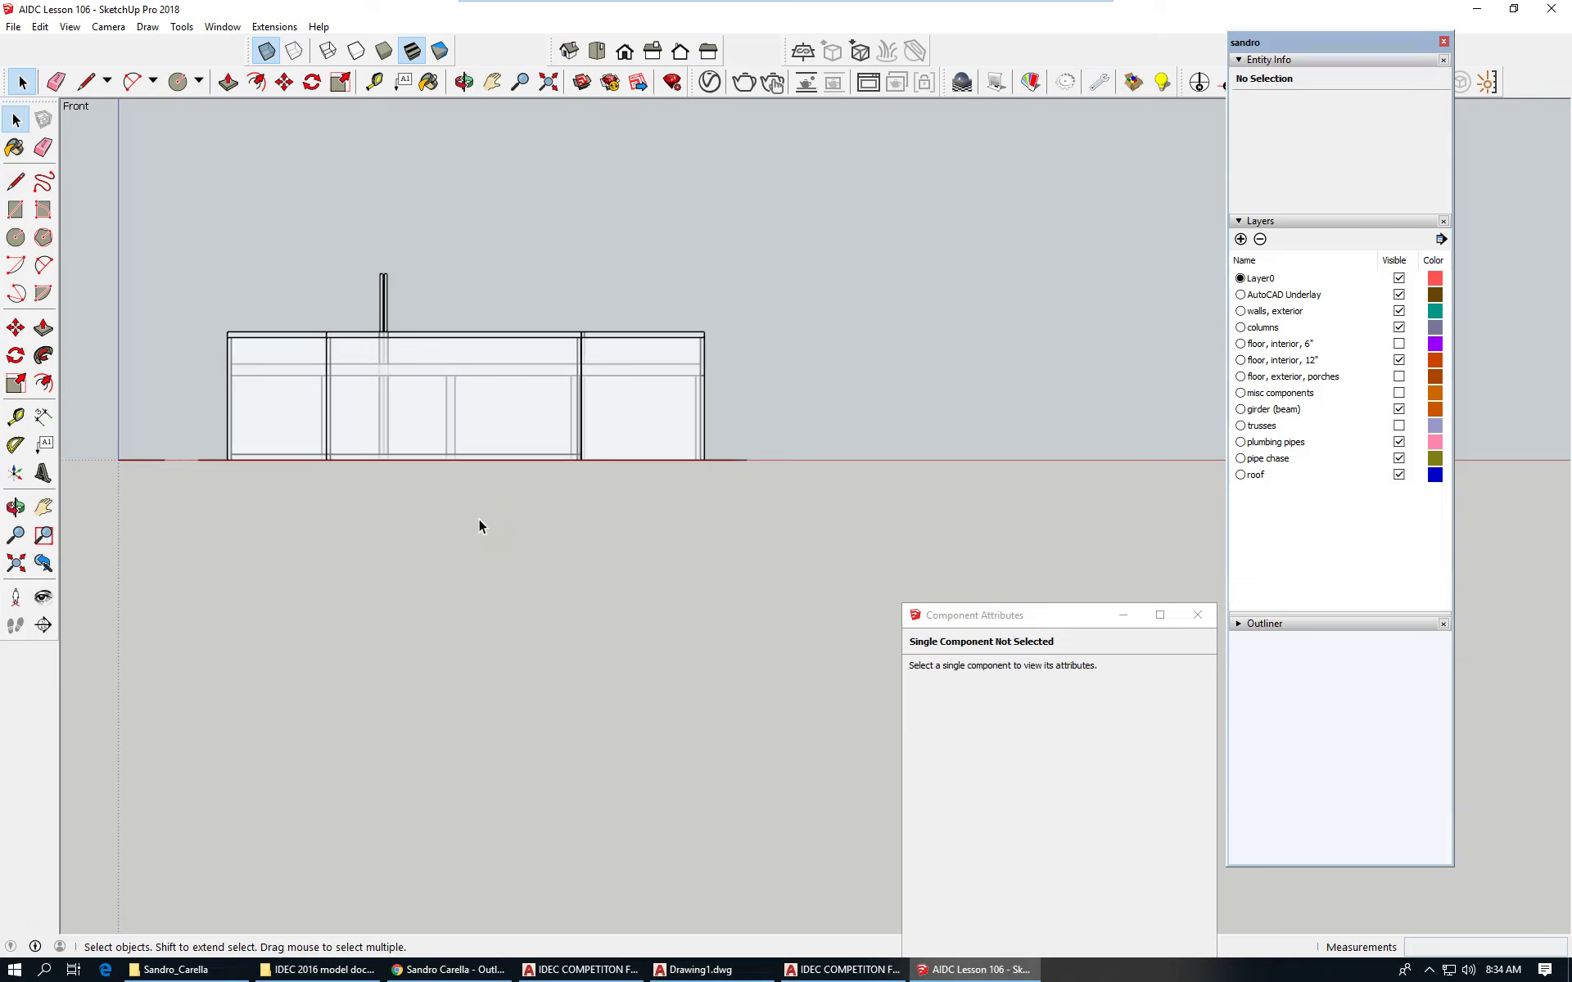
scroll(618, 357, "up", 4)
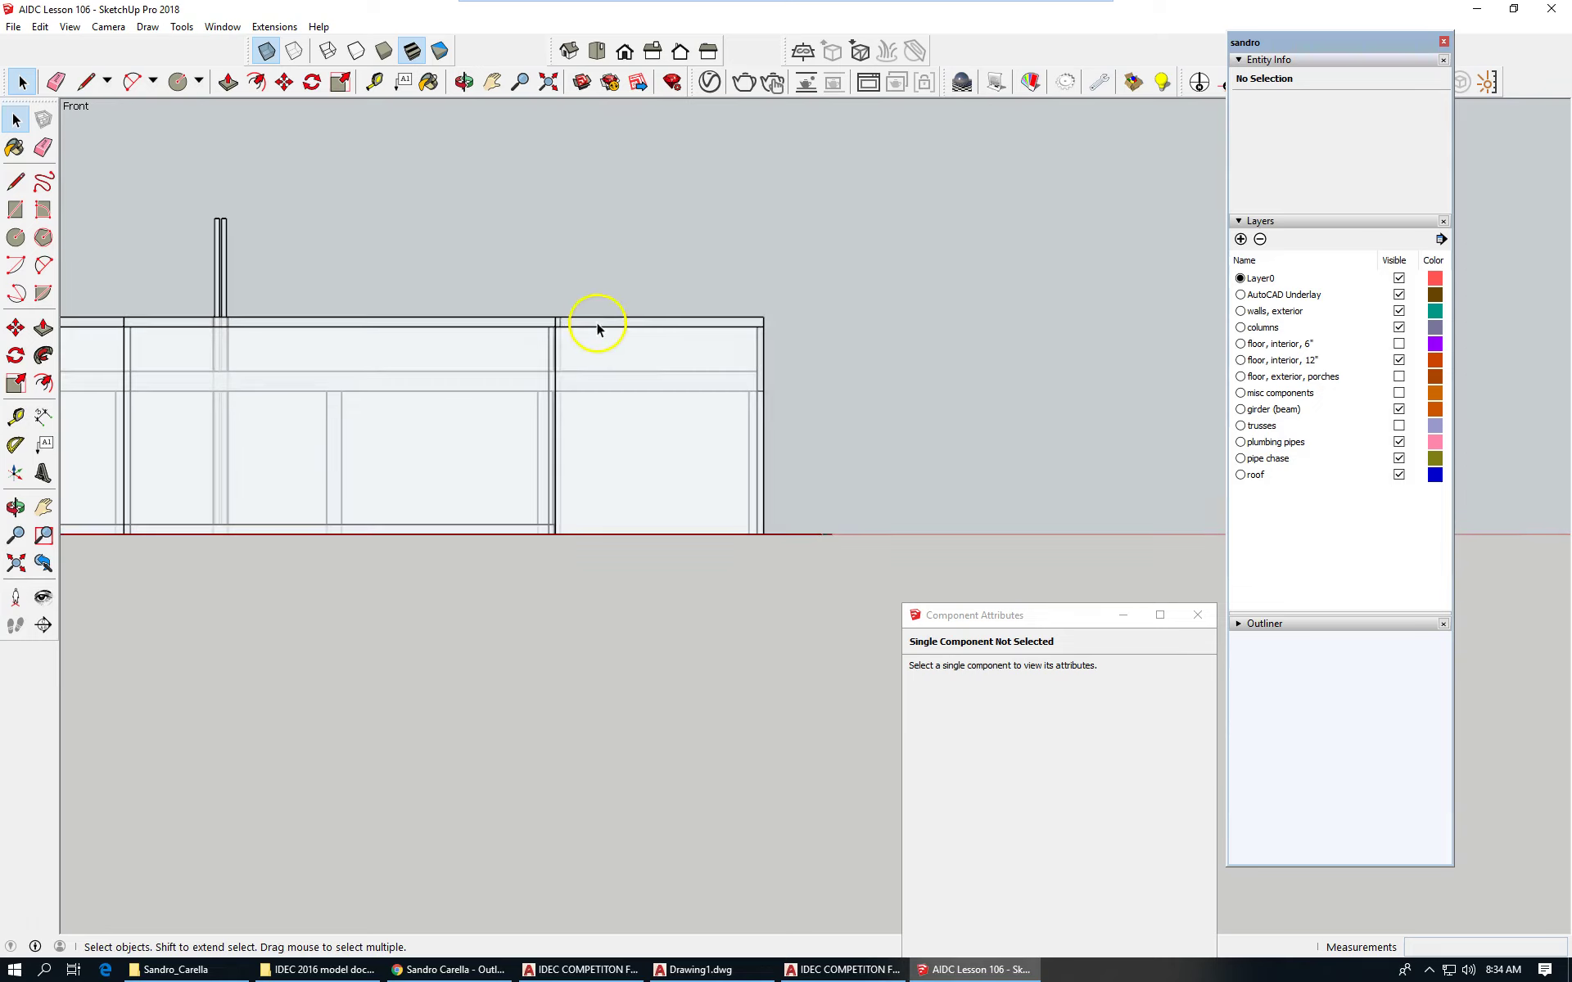
left_click(596, 322)
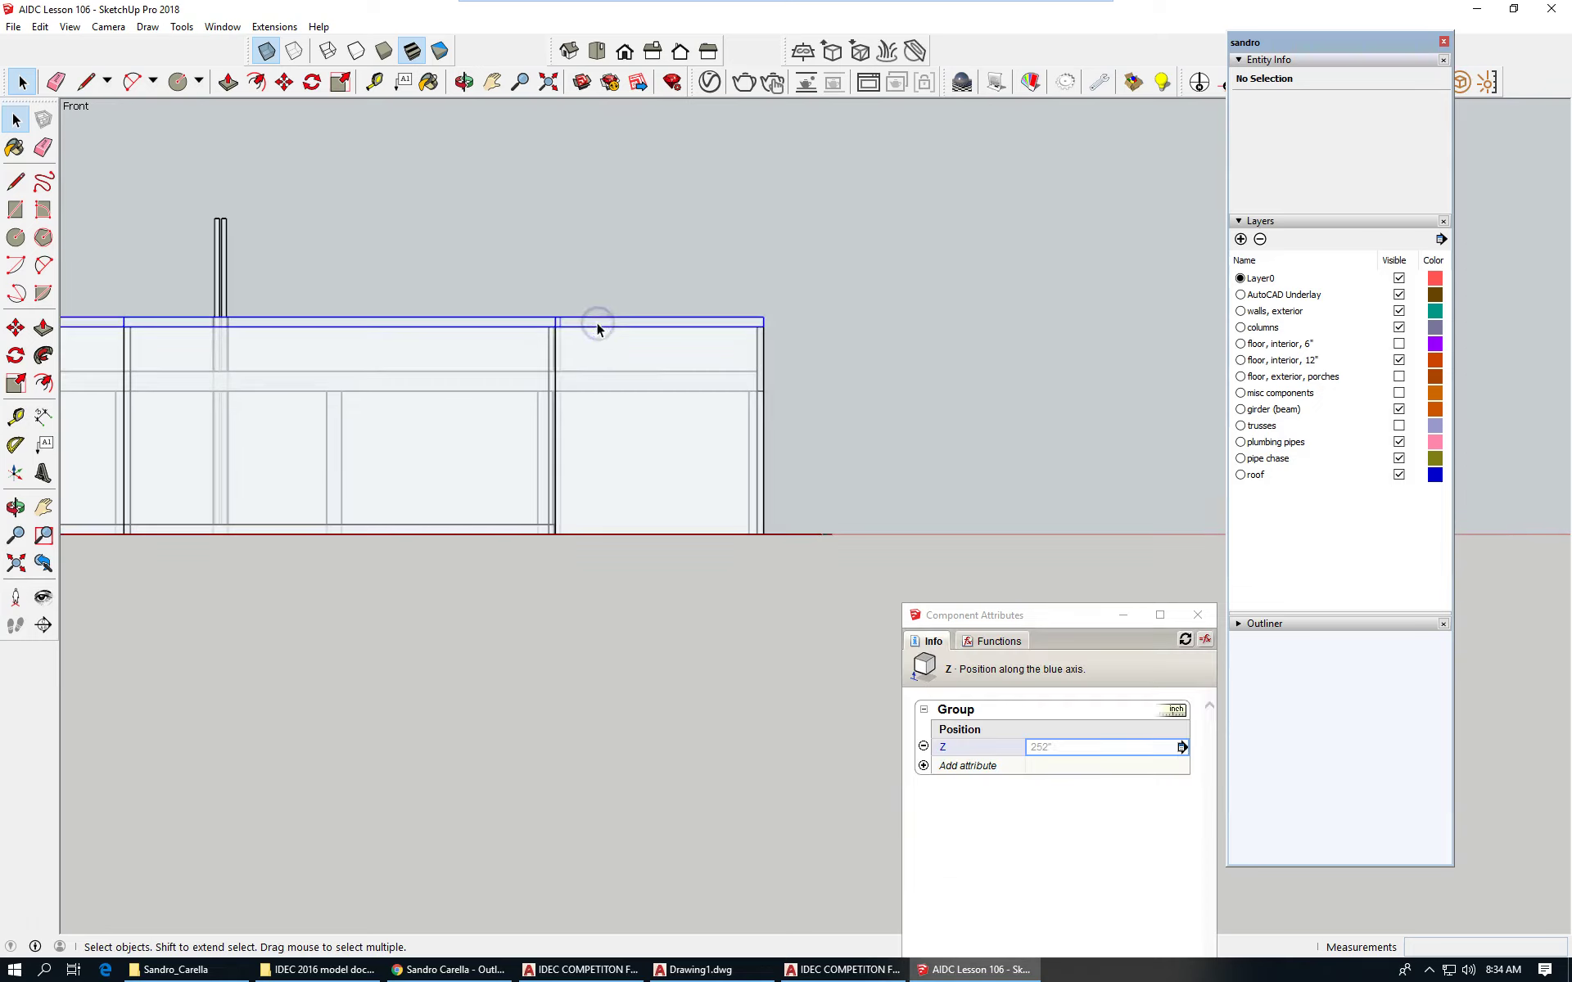
left_click(754, 355)
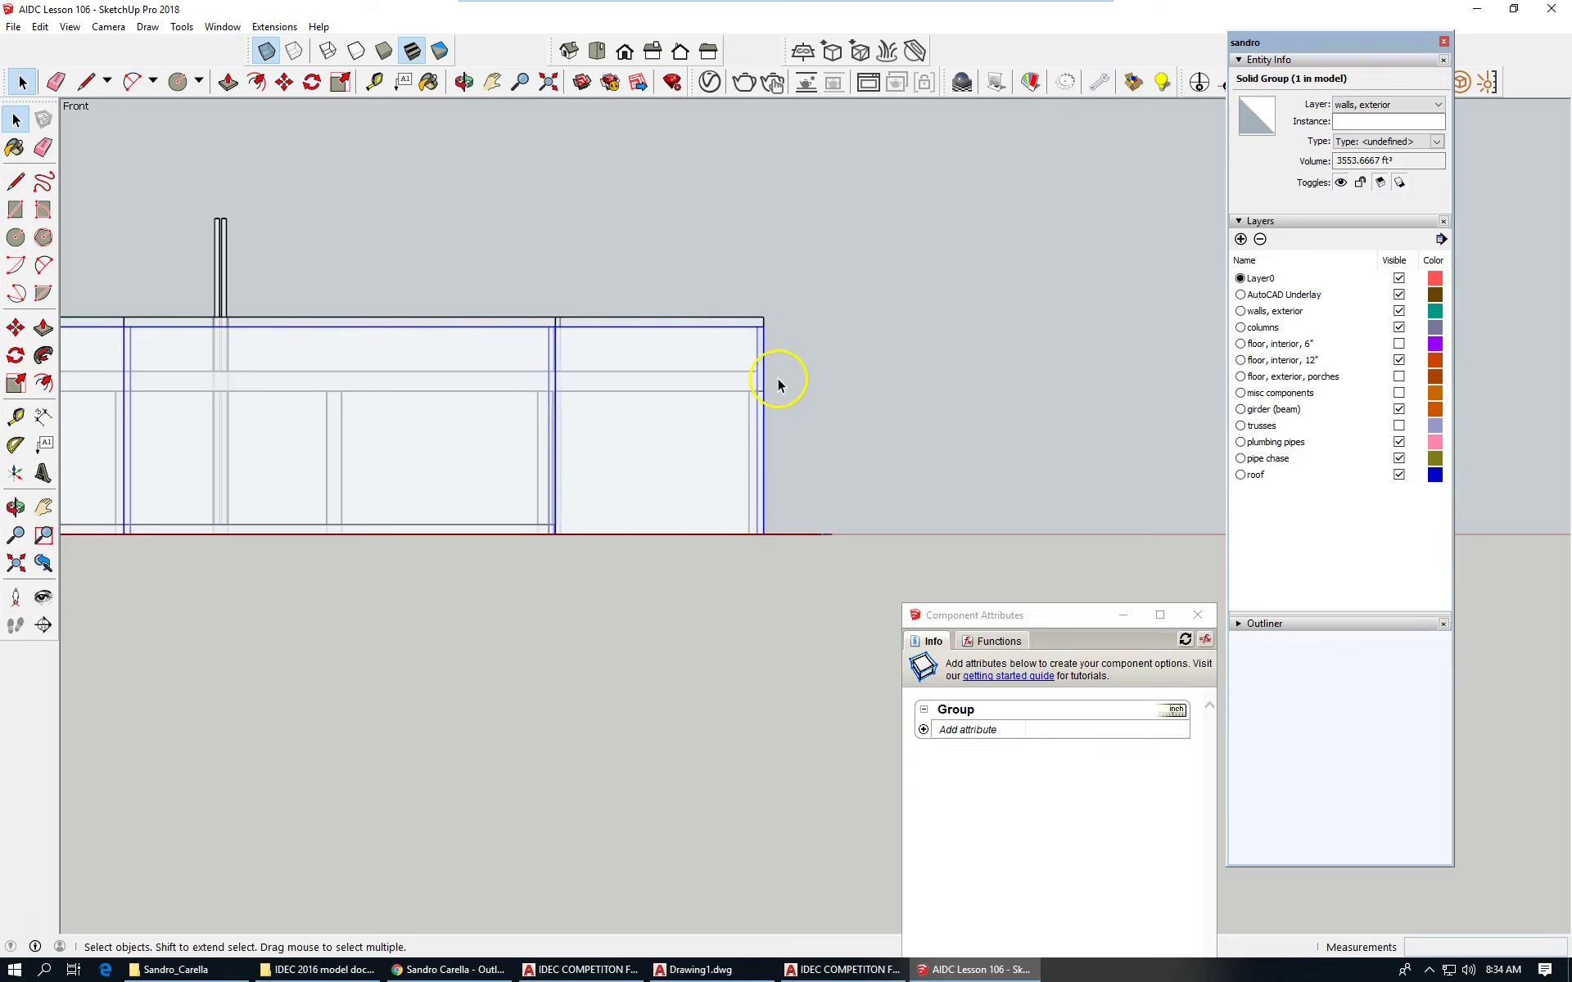
Step: Orbit from the front elevation into a 3D perspective and clear the selection
scroll(974, 413, "down", 1)
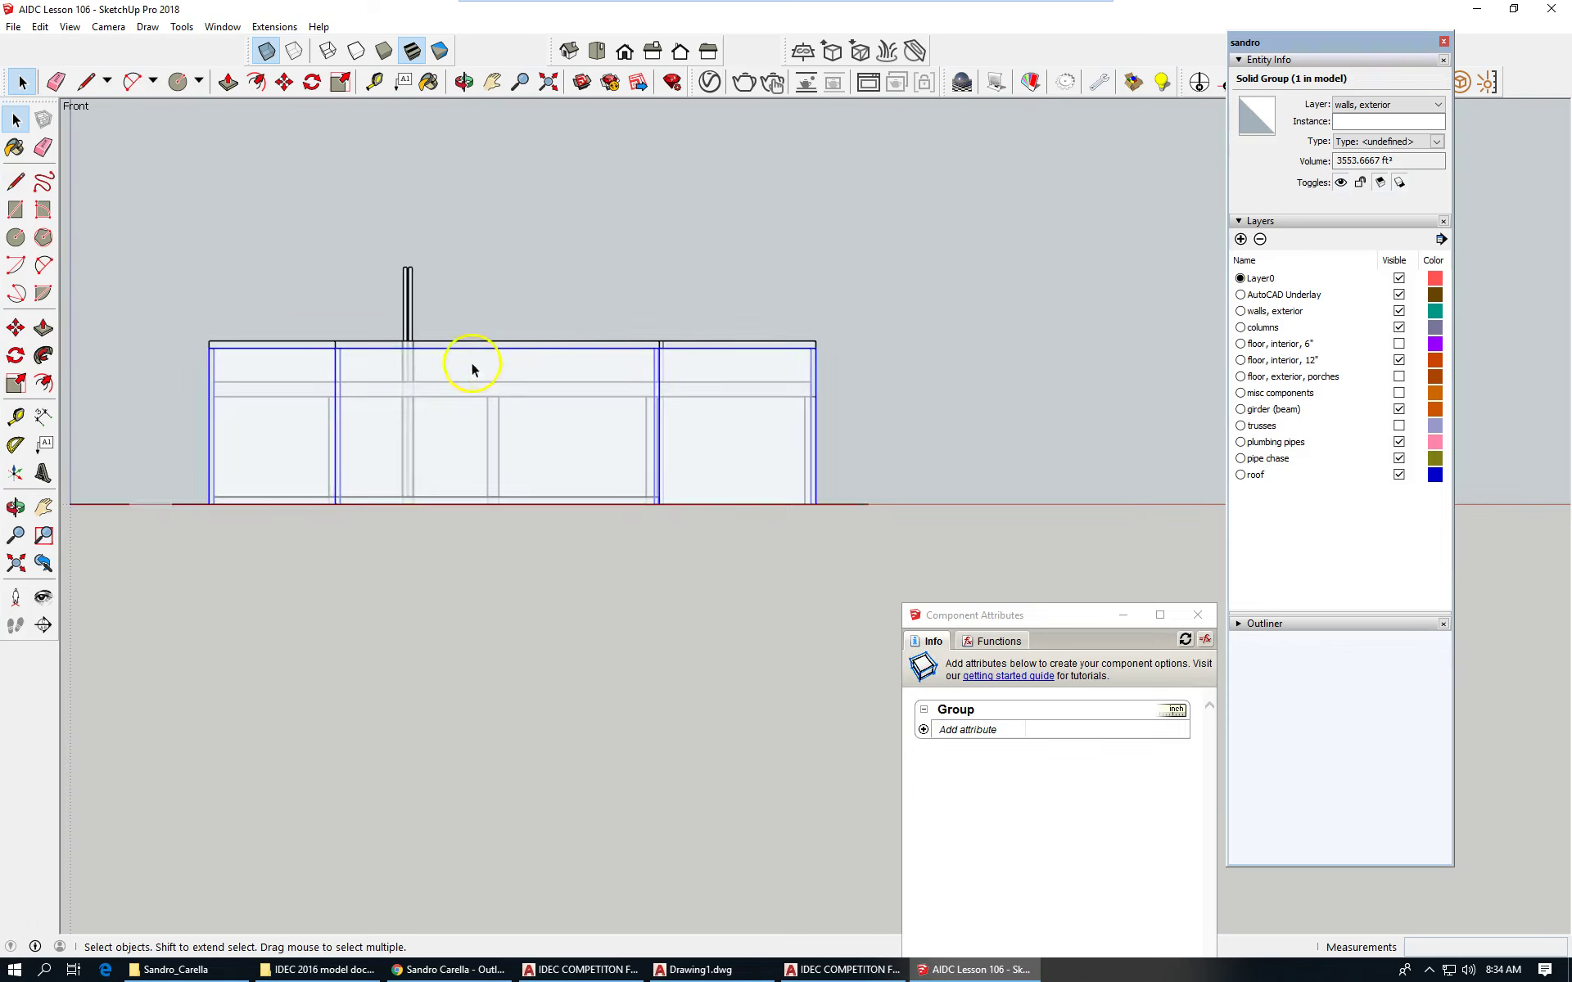
scroll(385, 359, "up", 5)
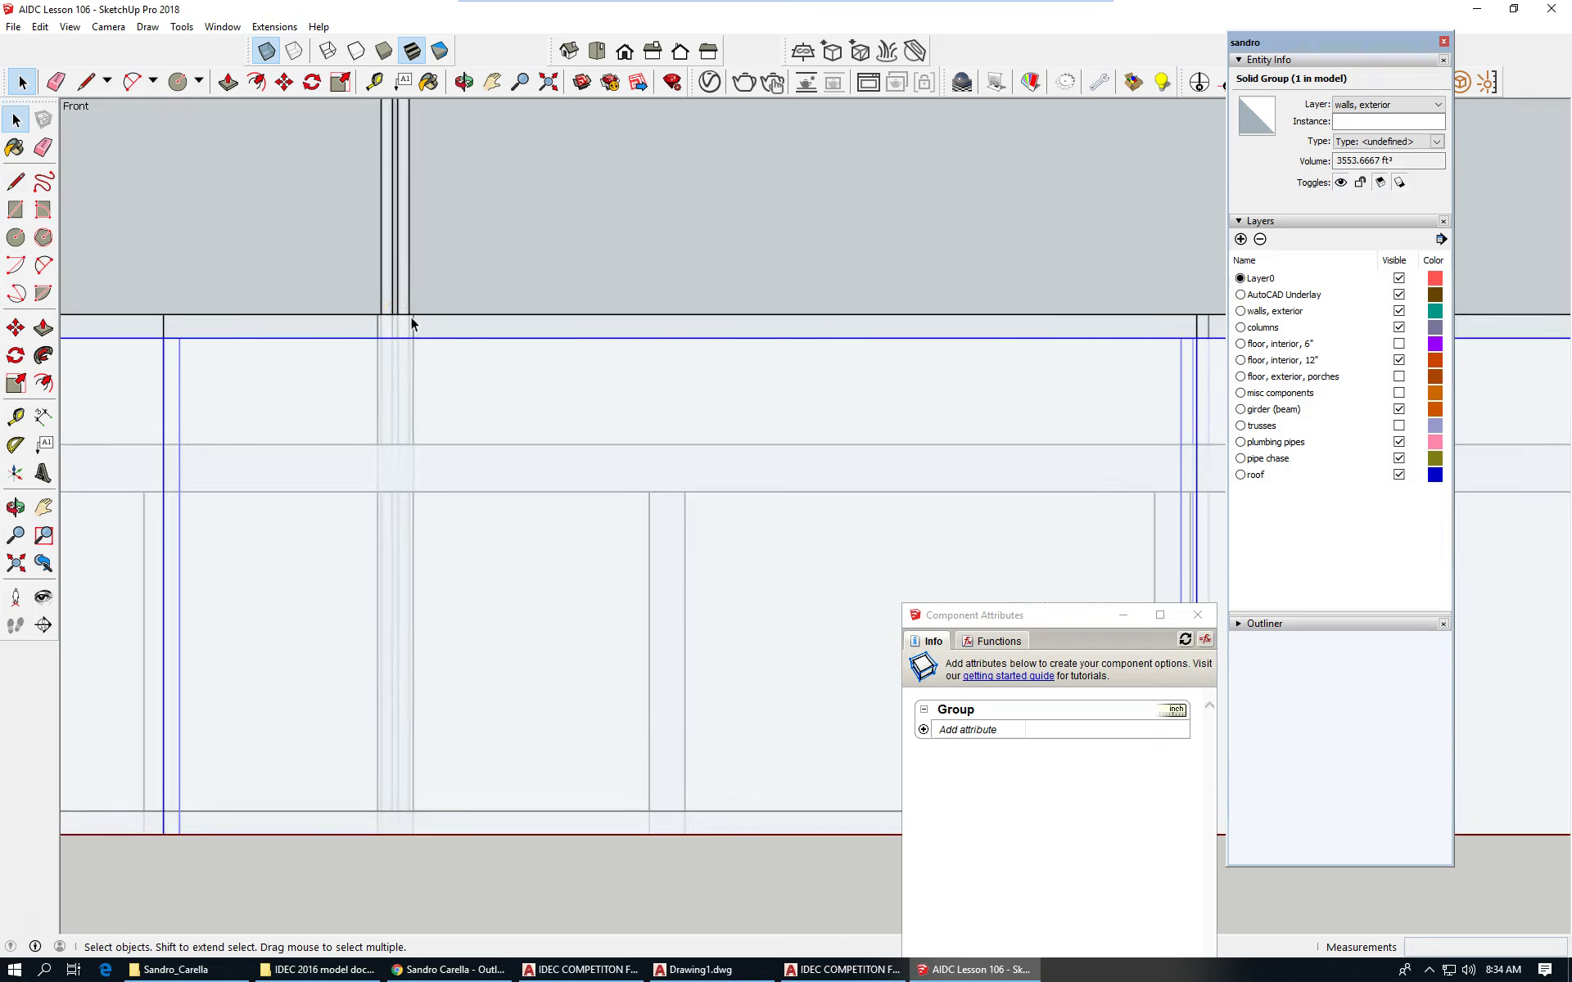
scroll(401, 311, "down", 2)
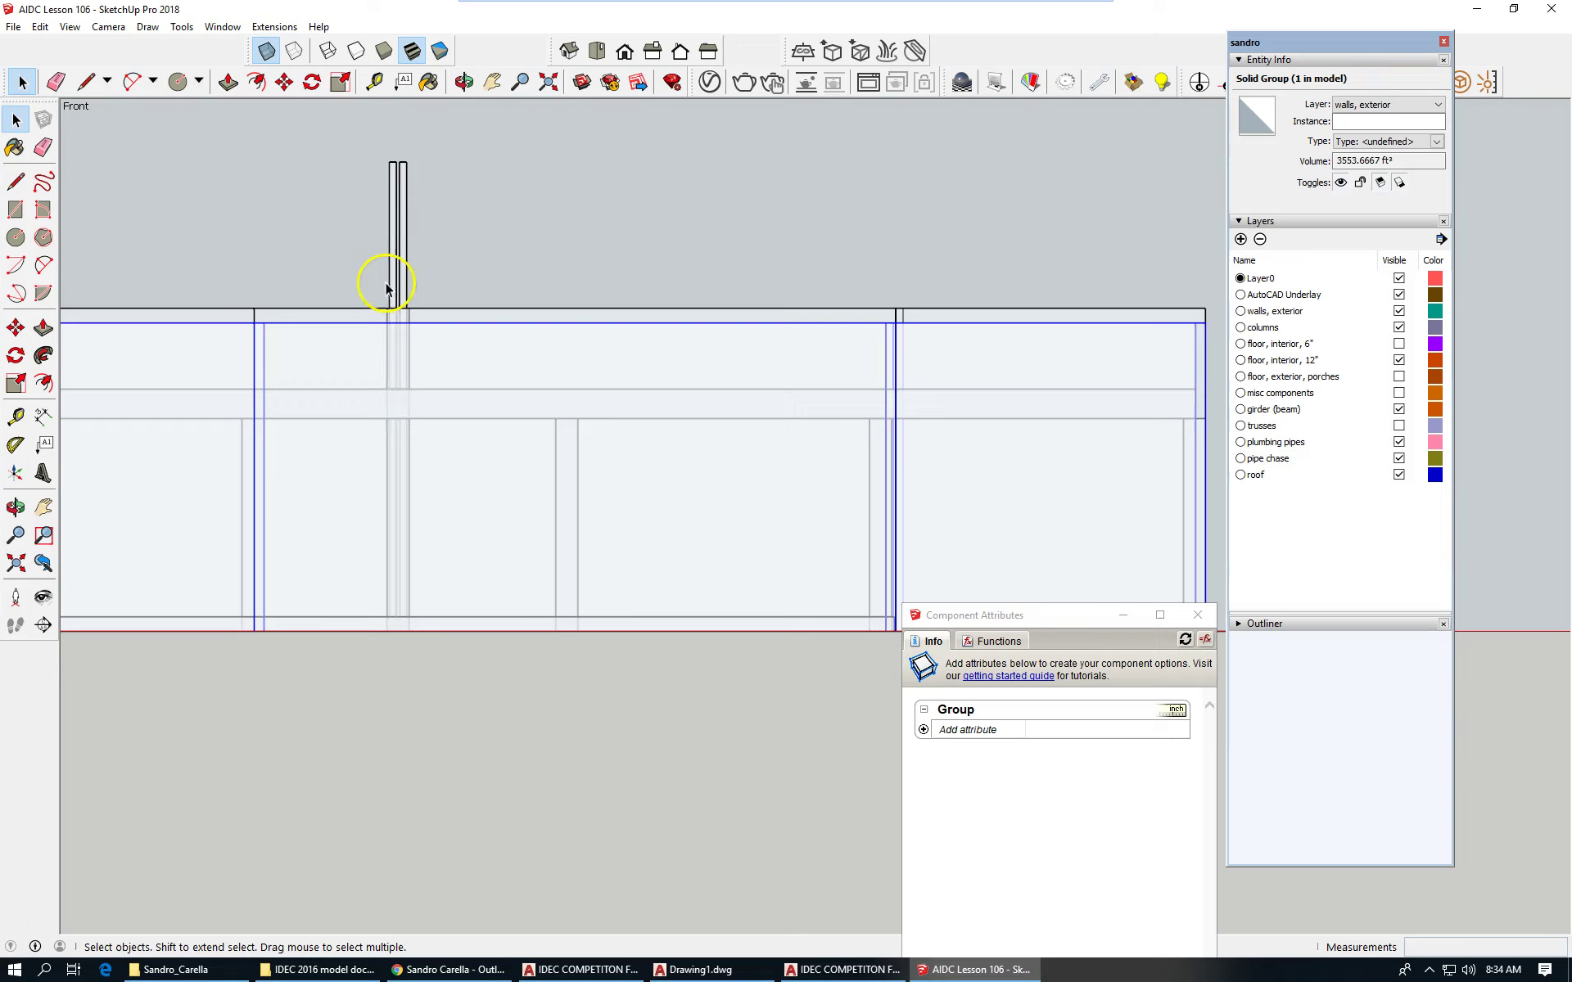
scroll(439, 409, "down", 2)
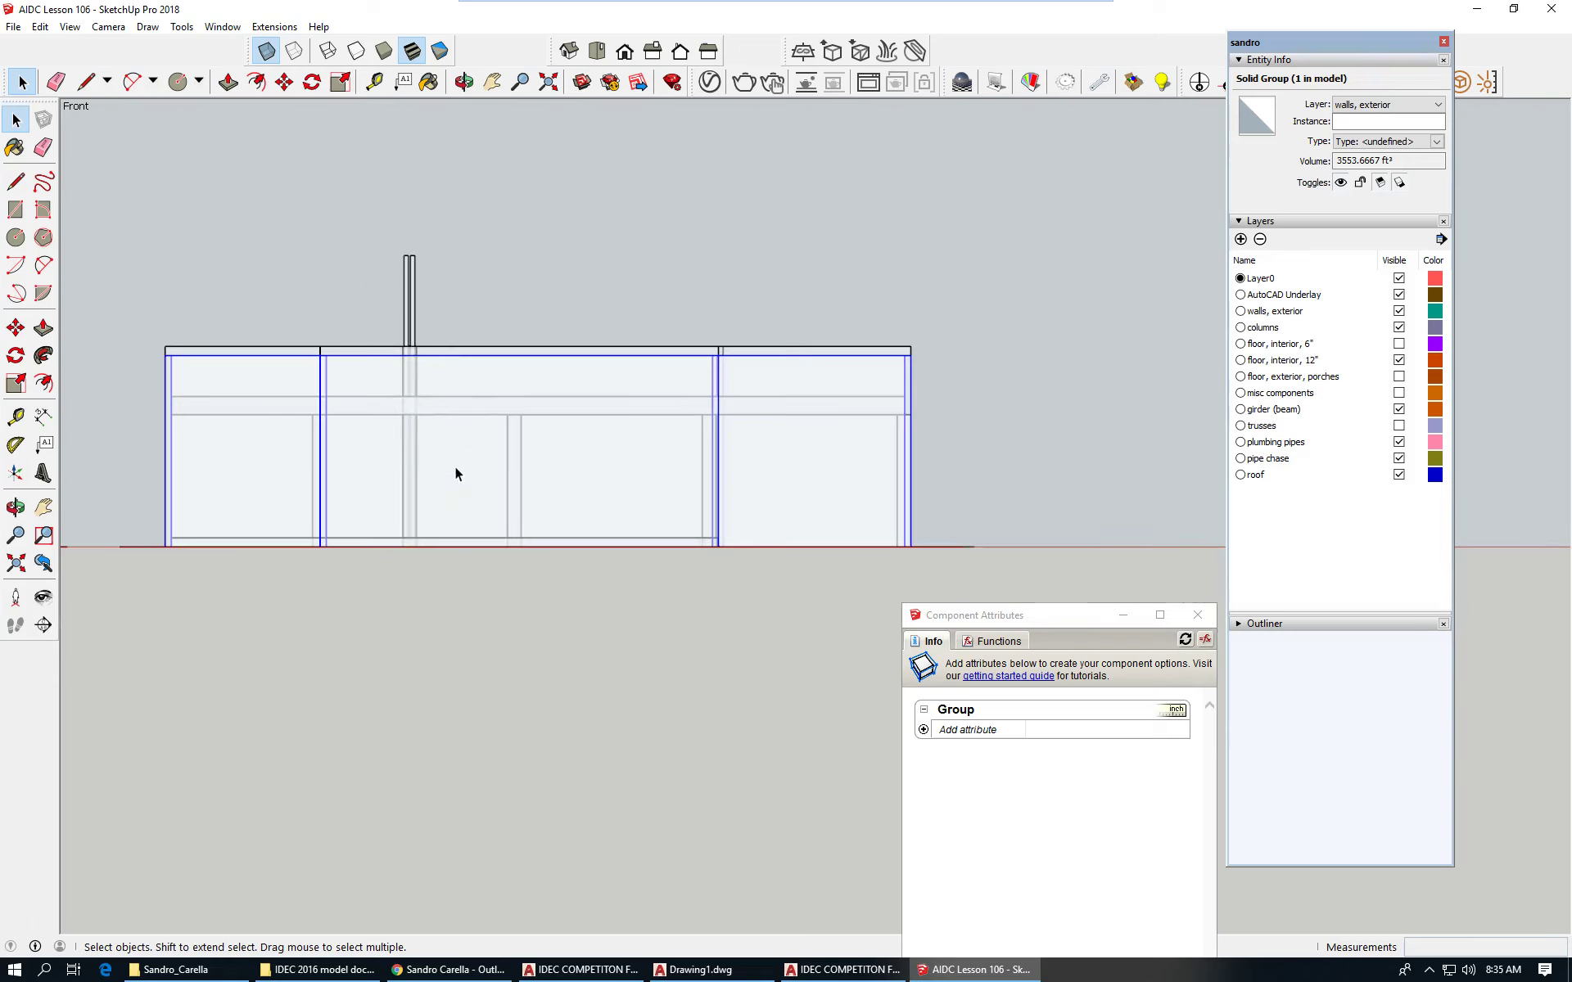
scroll(409, 320, "up", 3)
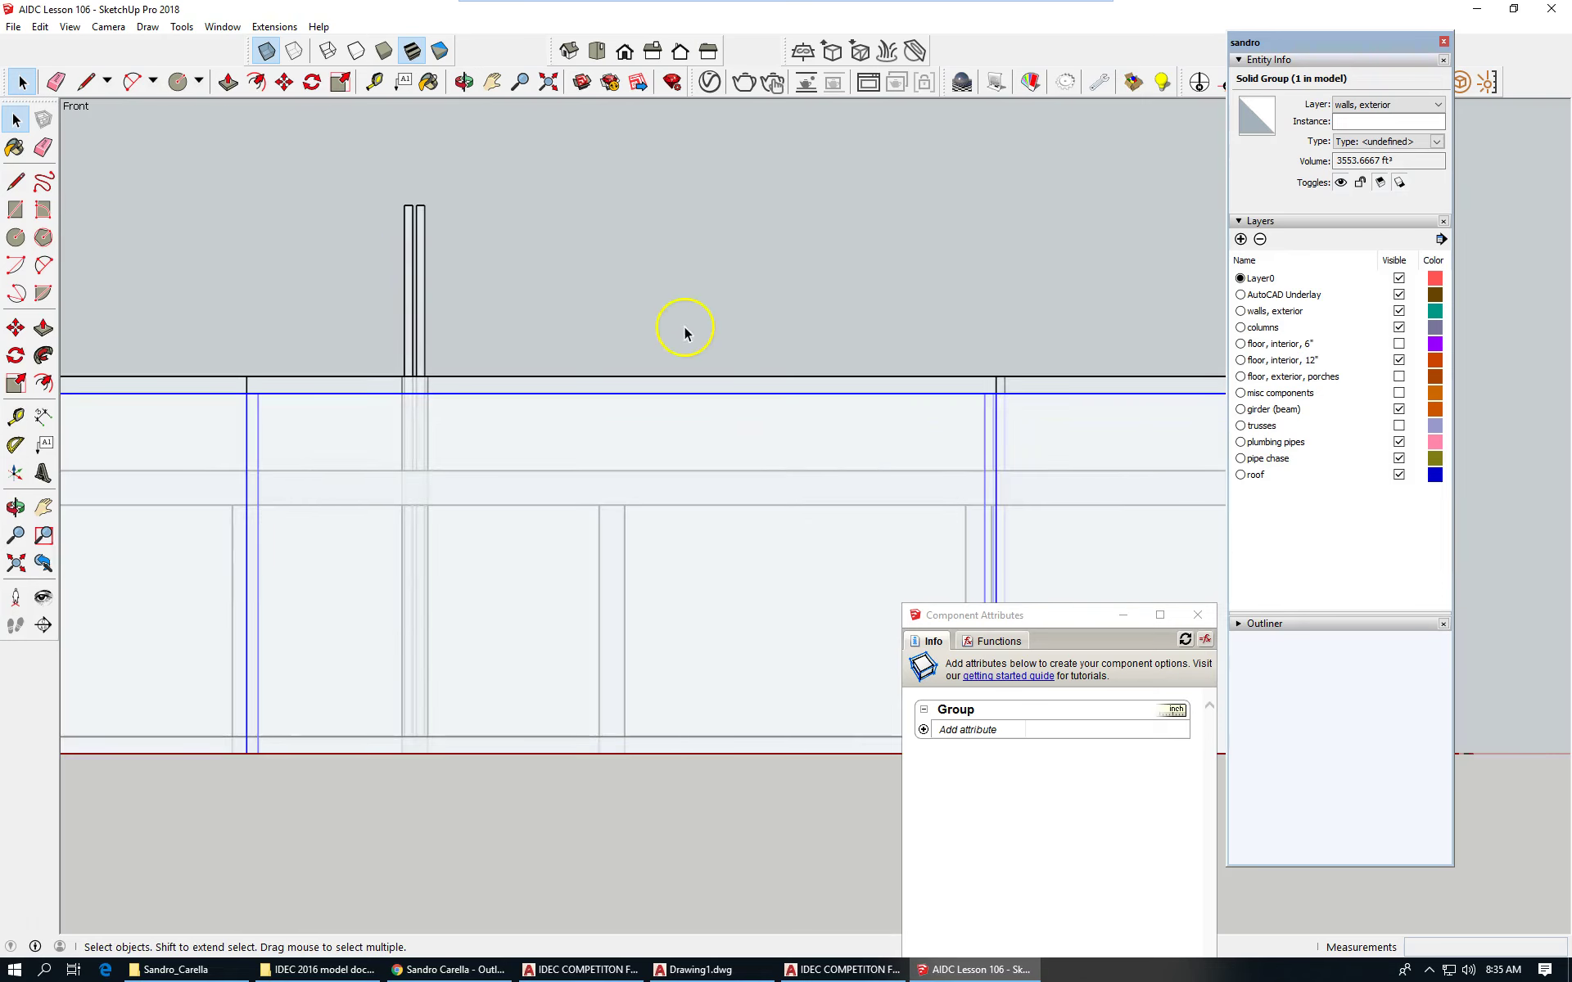
scroll(684, 327, "down", 3)
middle_click_drag(641, 467, 373, 483)
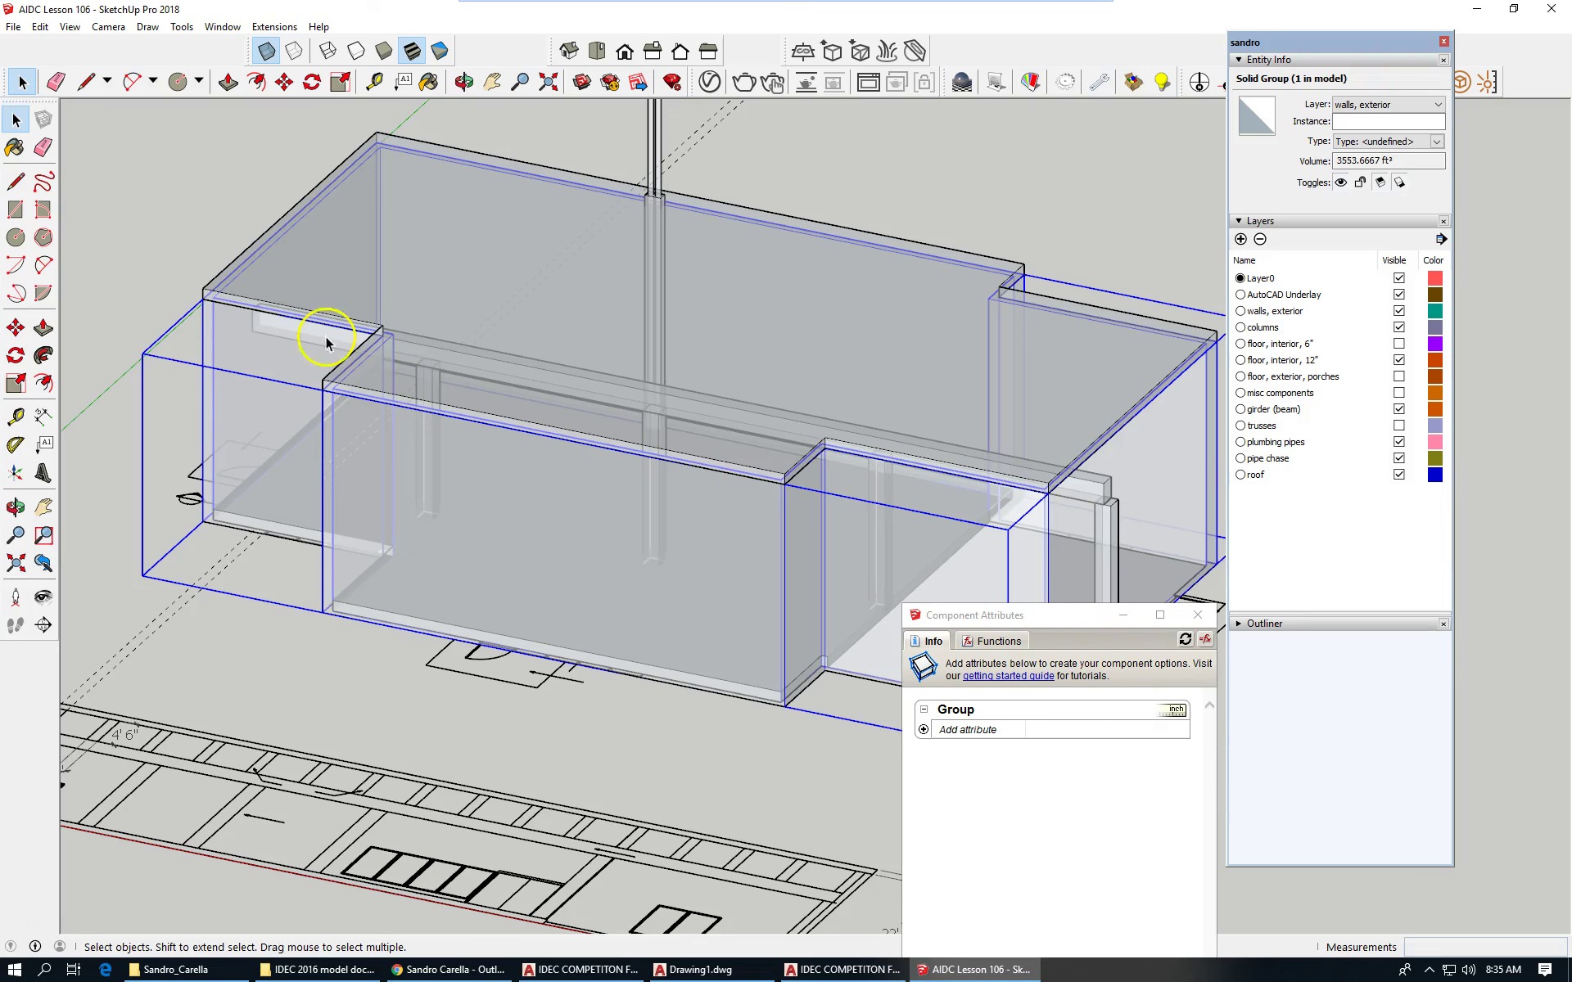
scroll(217, 386, "down", 1)
scroll(596, 508, "down", 1)
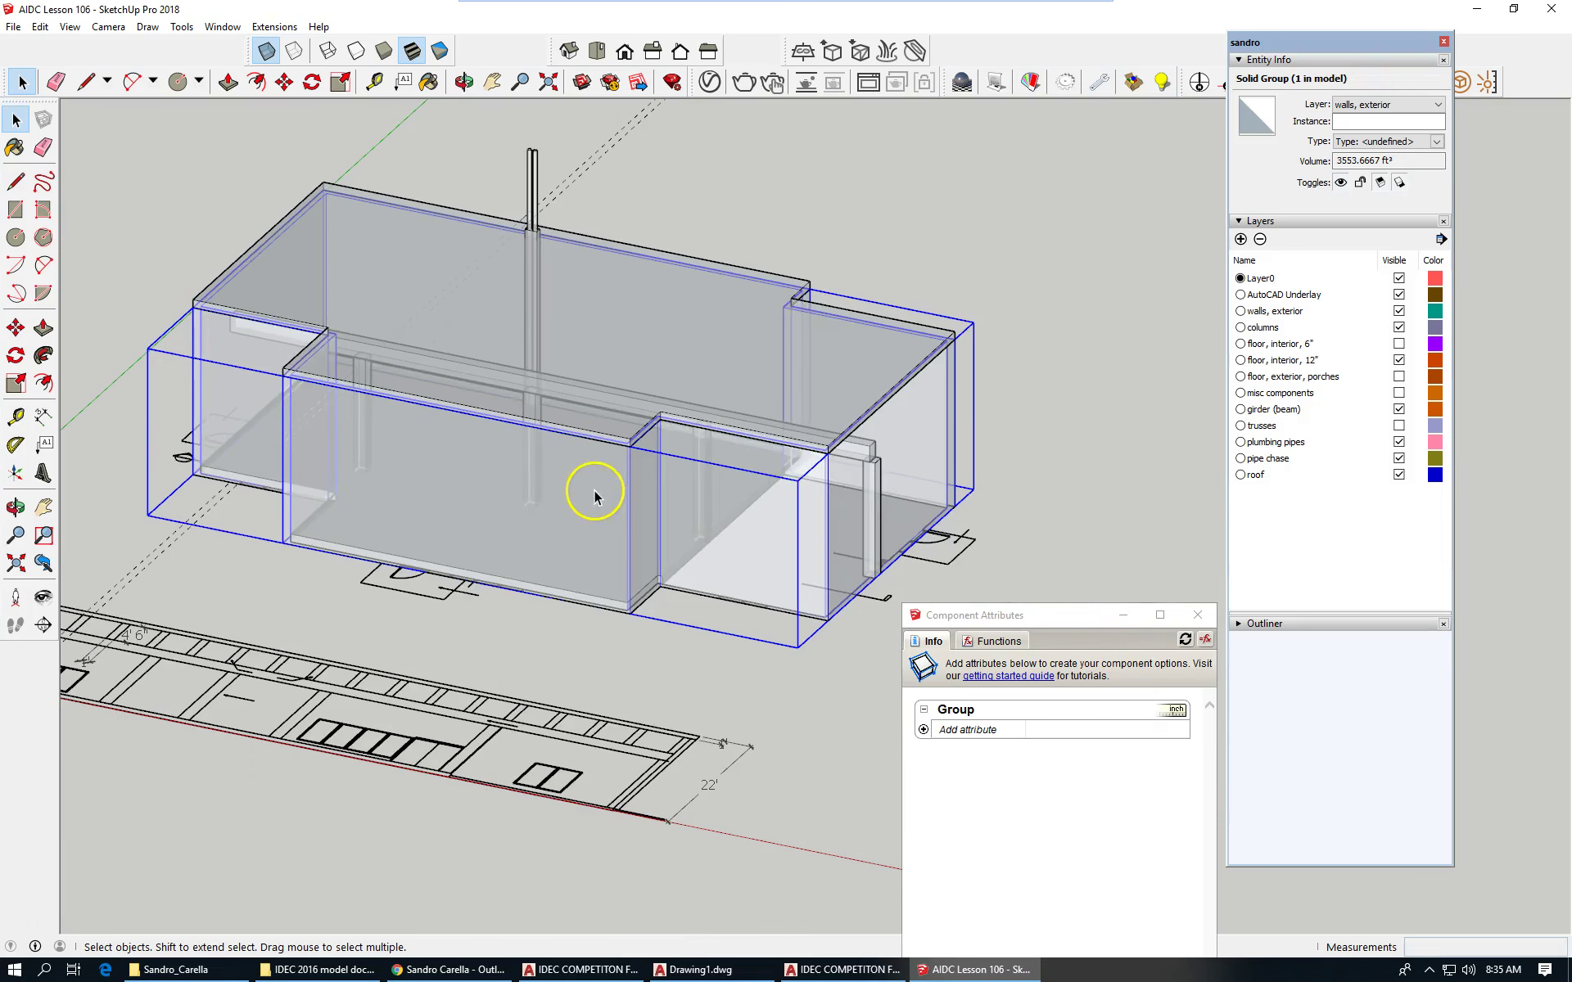
left_click(1059, 365)
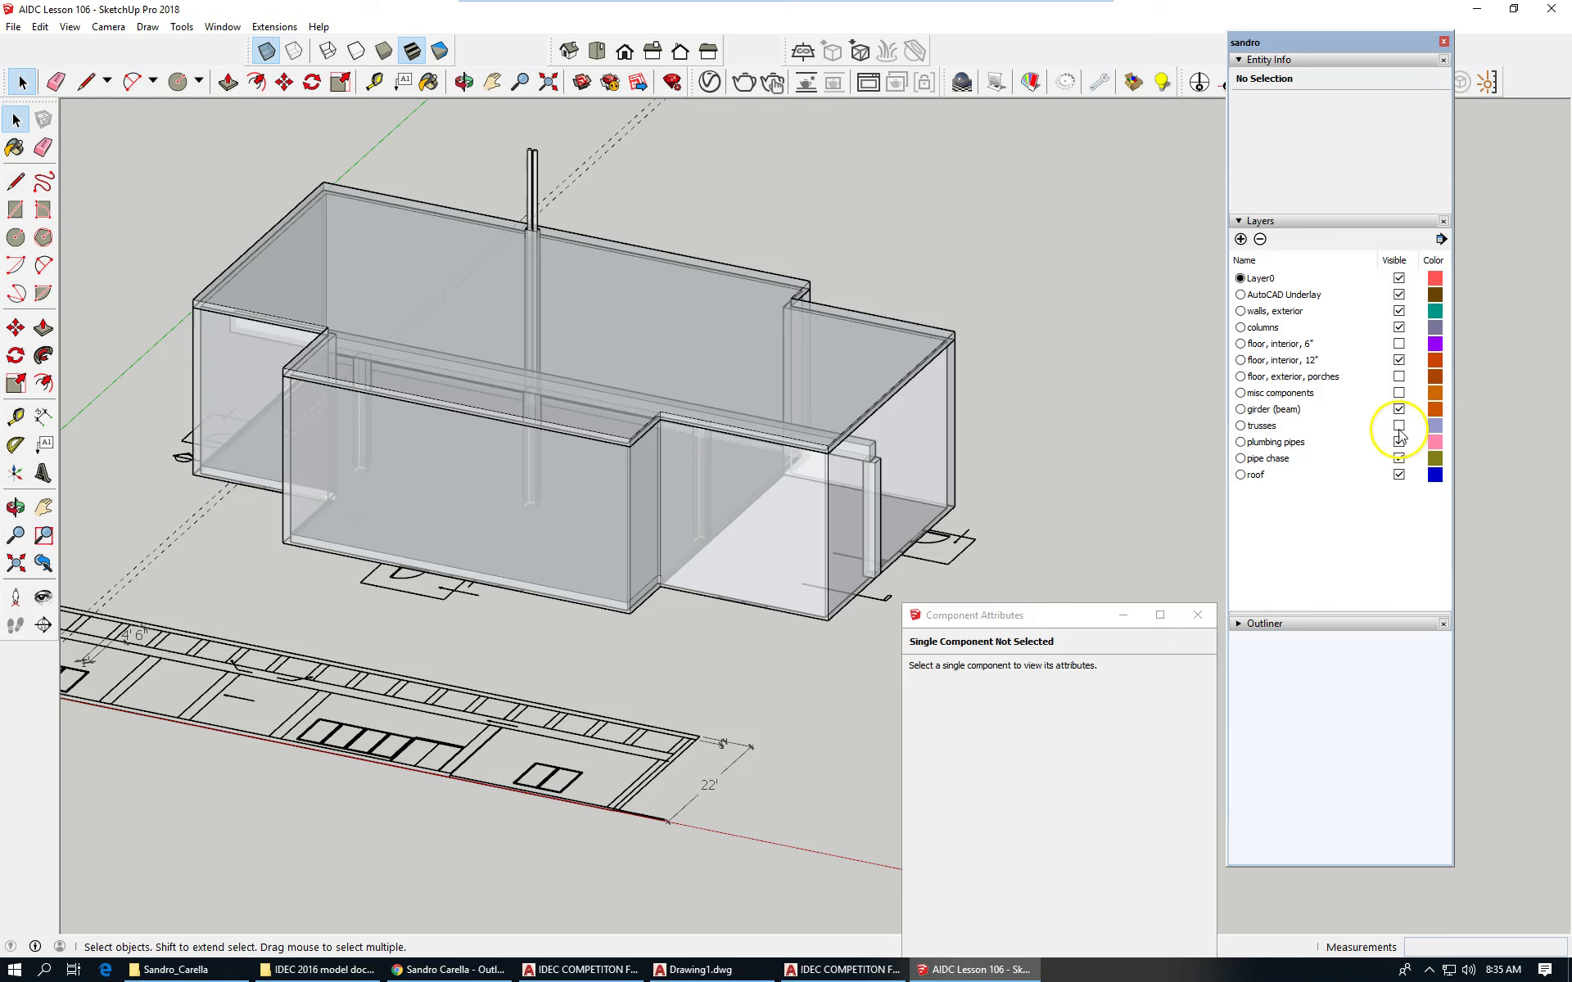
Step: Make the trusses, exterior porch floor and 6" interior floor layers visible
left_click(1399, 426)
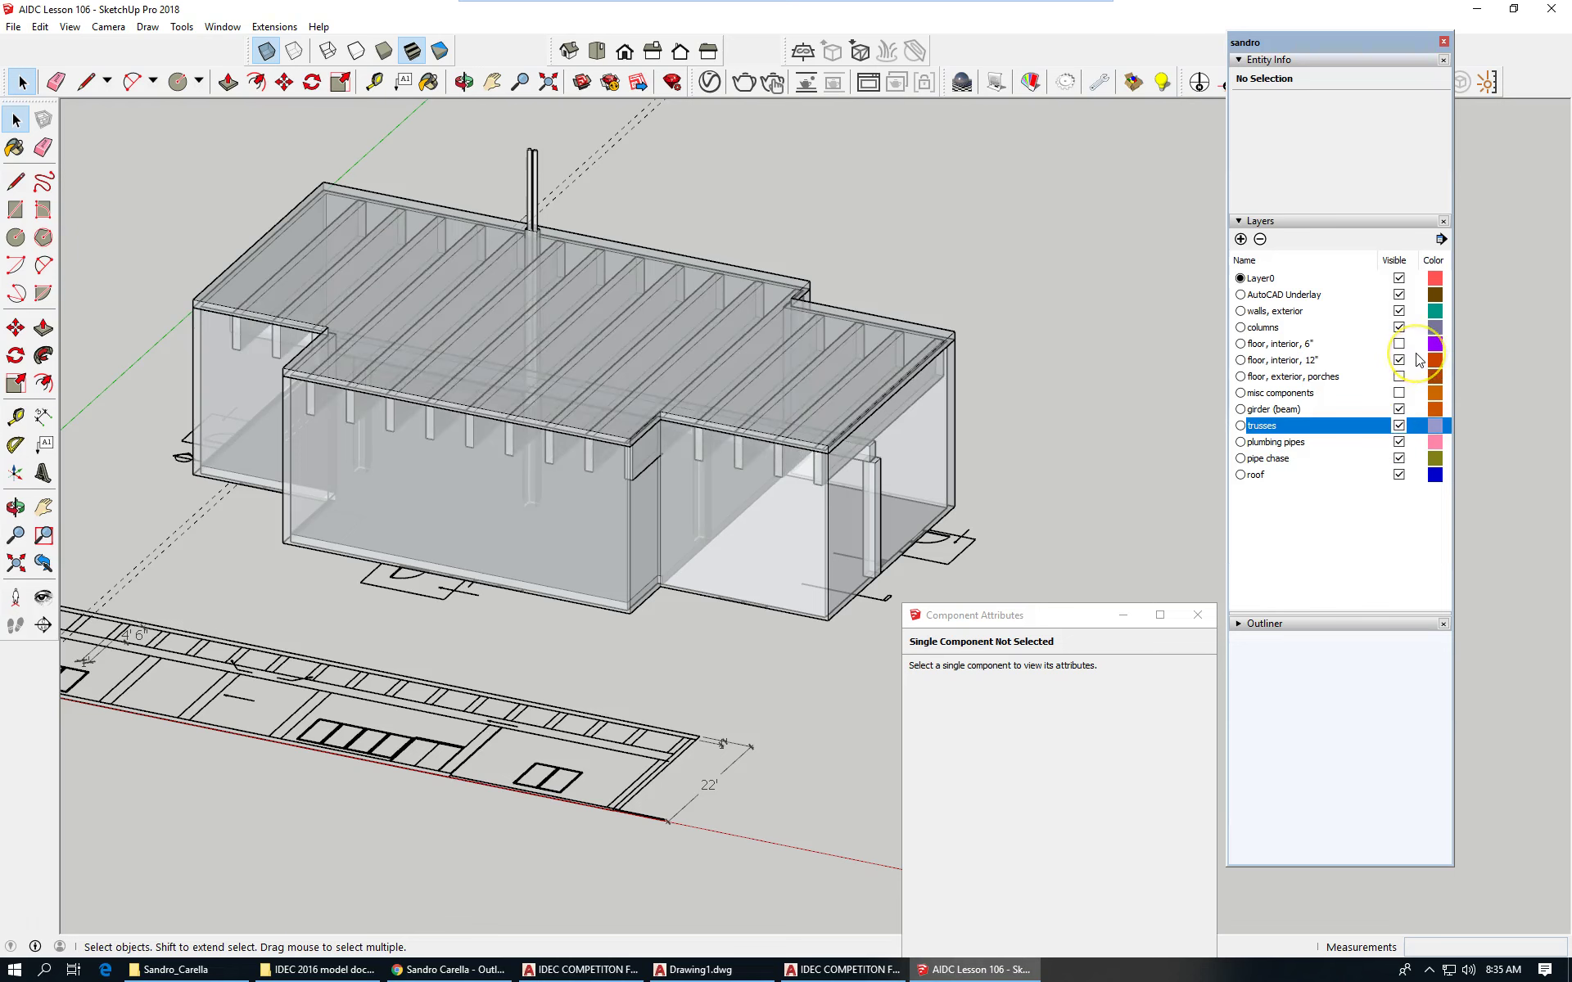
left_click(1405, 379)
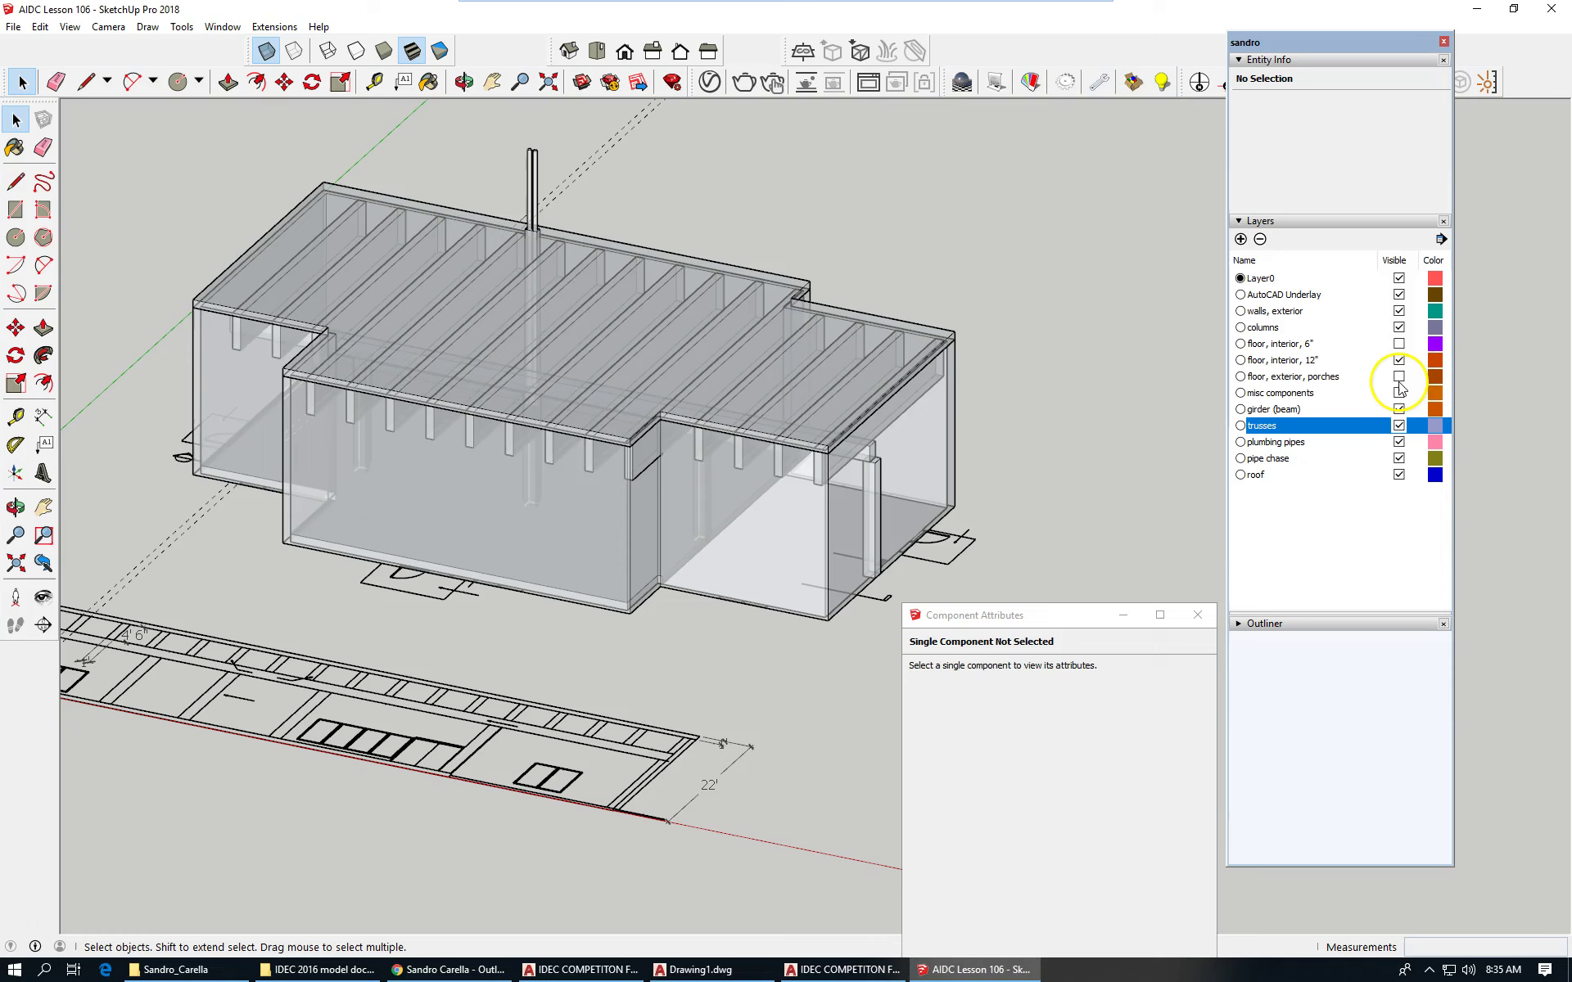
left_click(1399, 378)
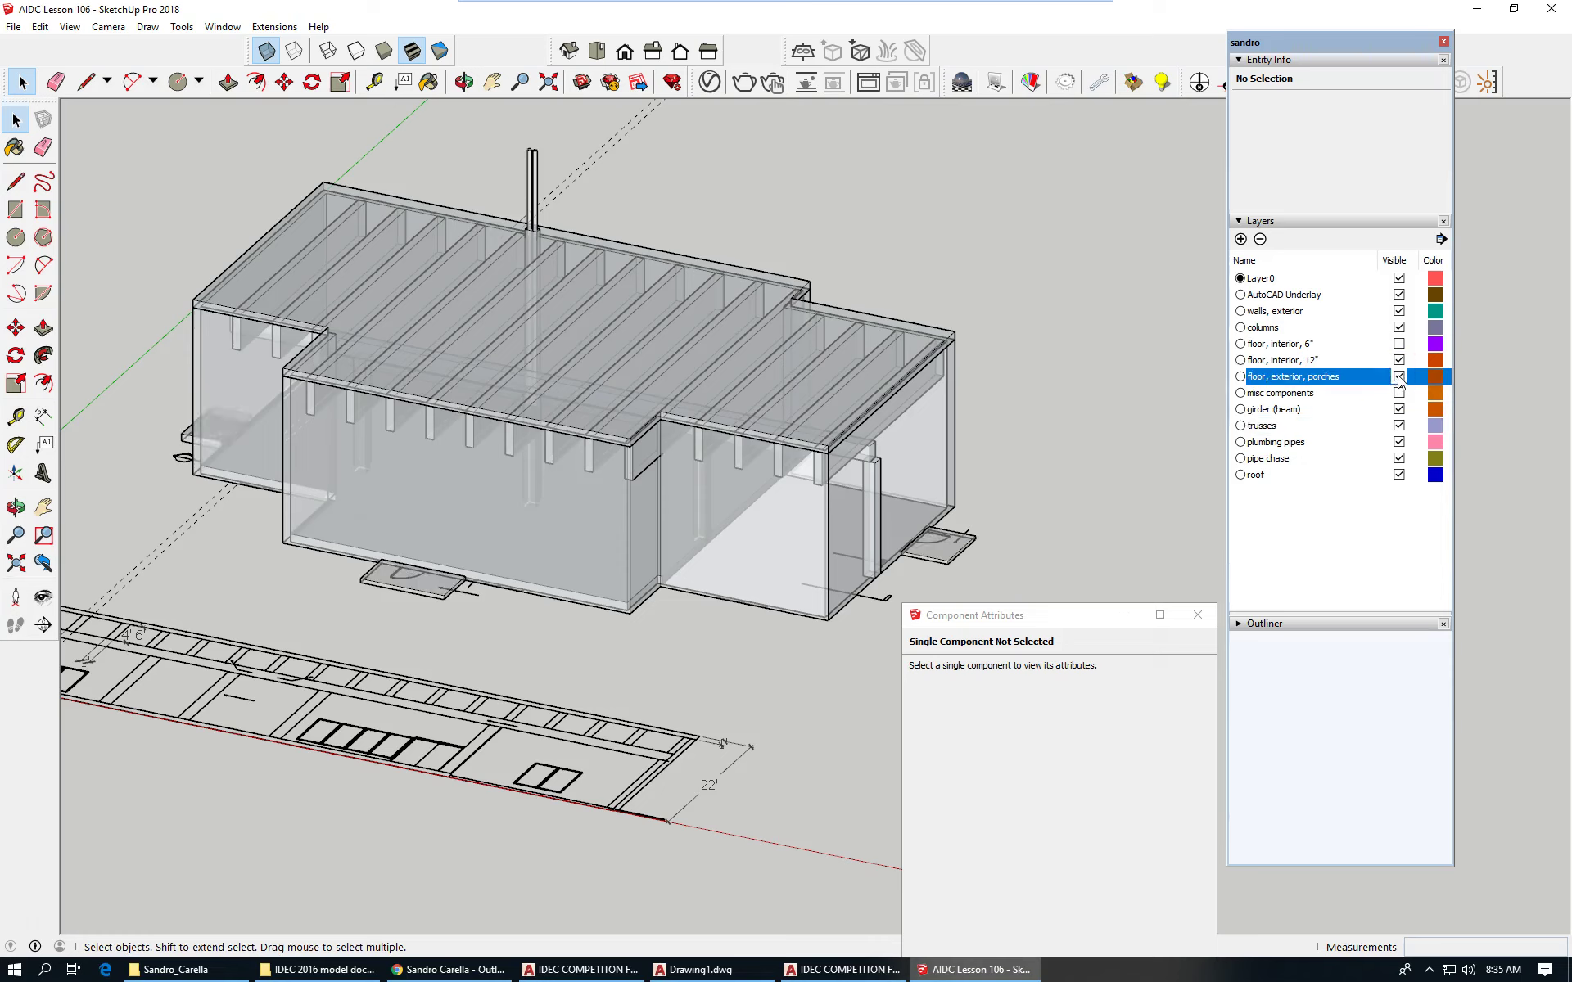
left_click(1399, 344)
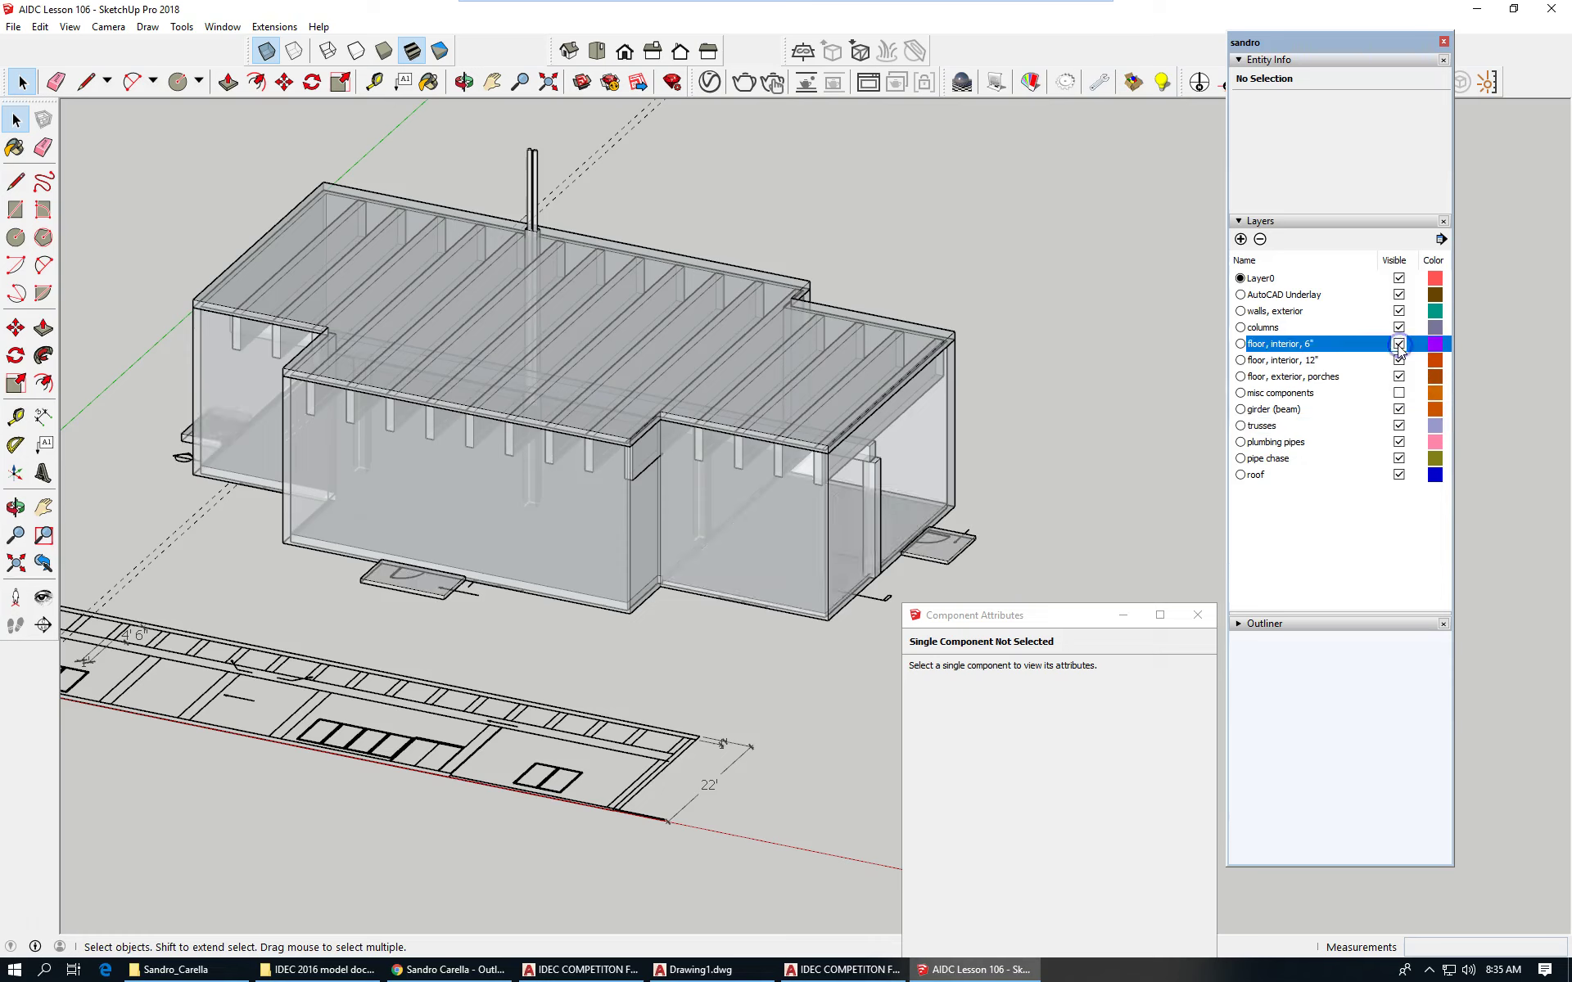
Step: Orbit and zoom to look across the roof toward the front column
middle_click_drag(831, 559, 539, 528)
middle_click_drag(893, 282, 873, 309)
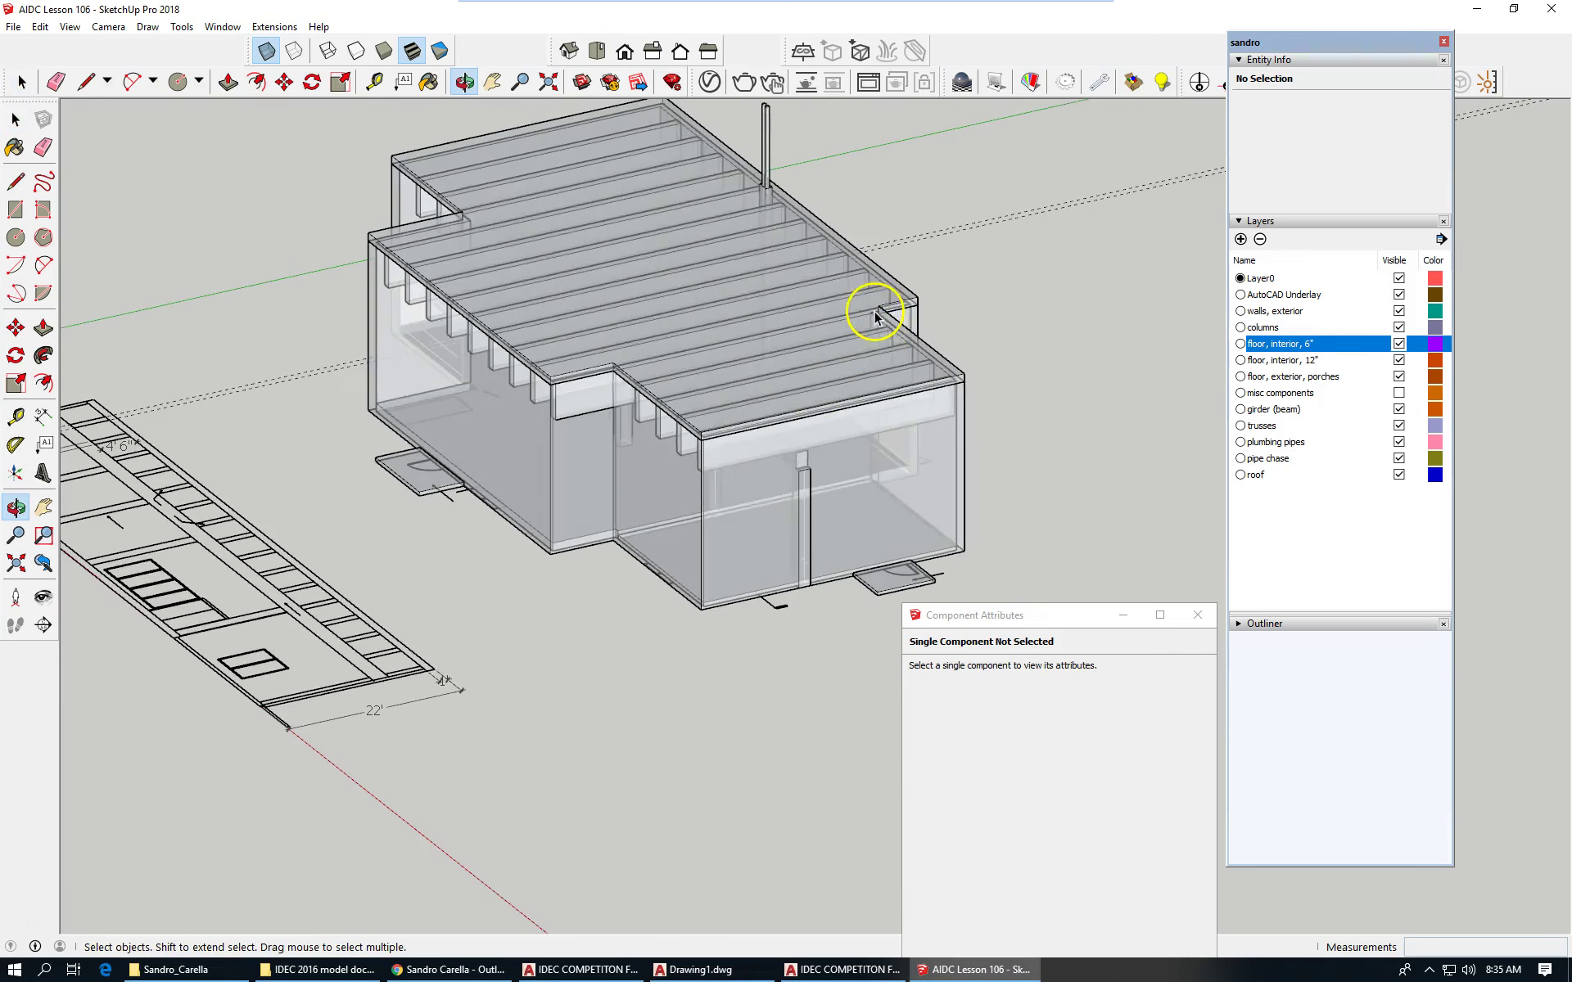
scroll(877, 409, "up", 3)
scroll(70, 428, "down", 3)
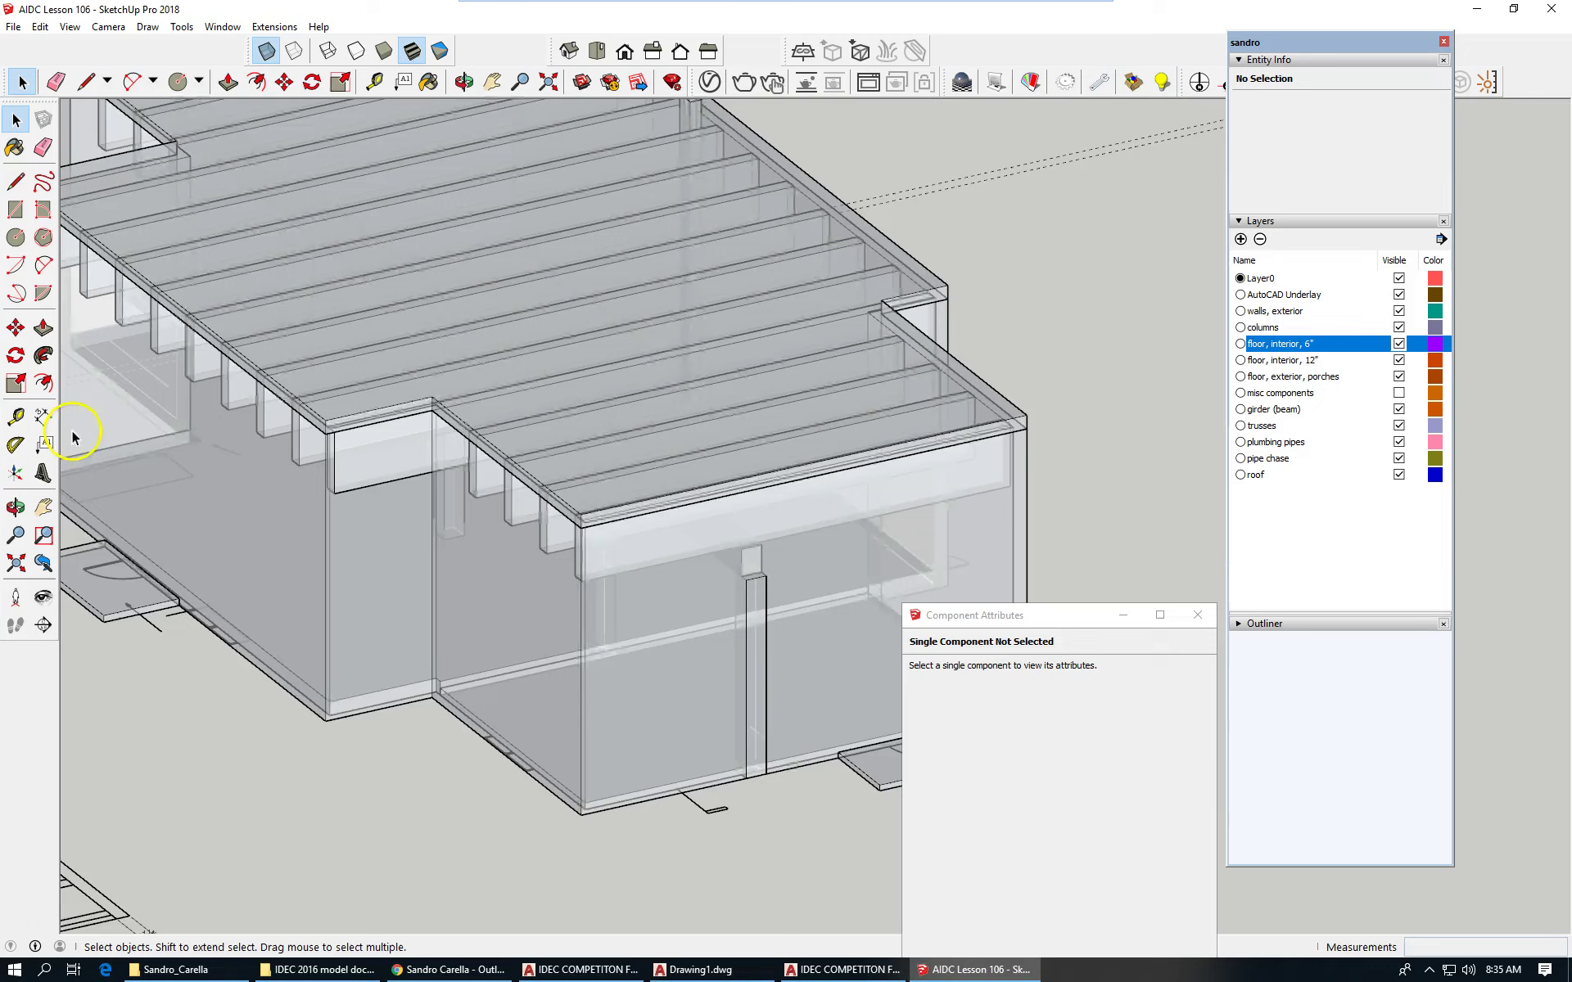
scroll(434, 452, "up", 4)
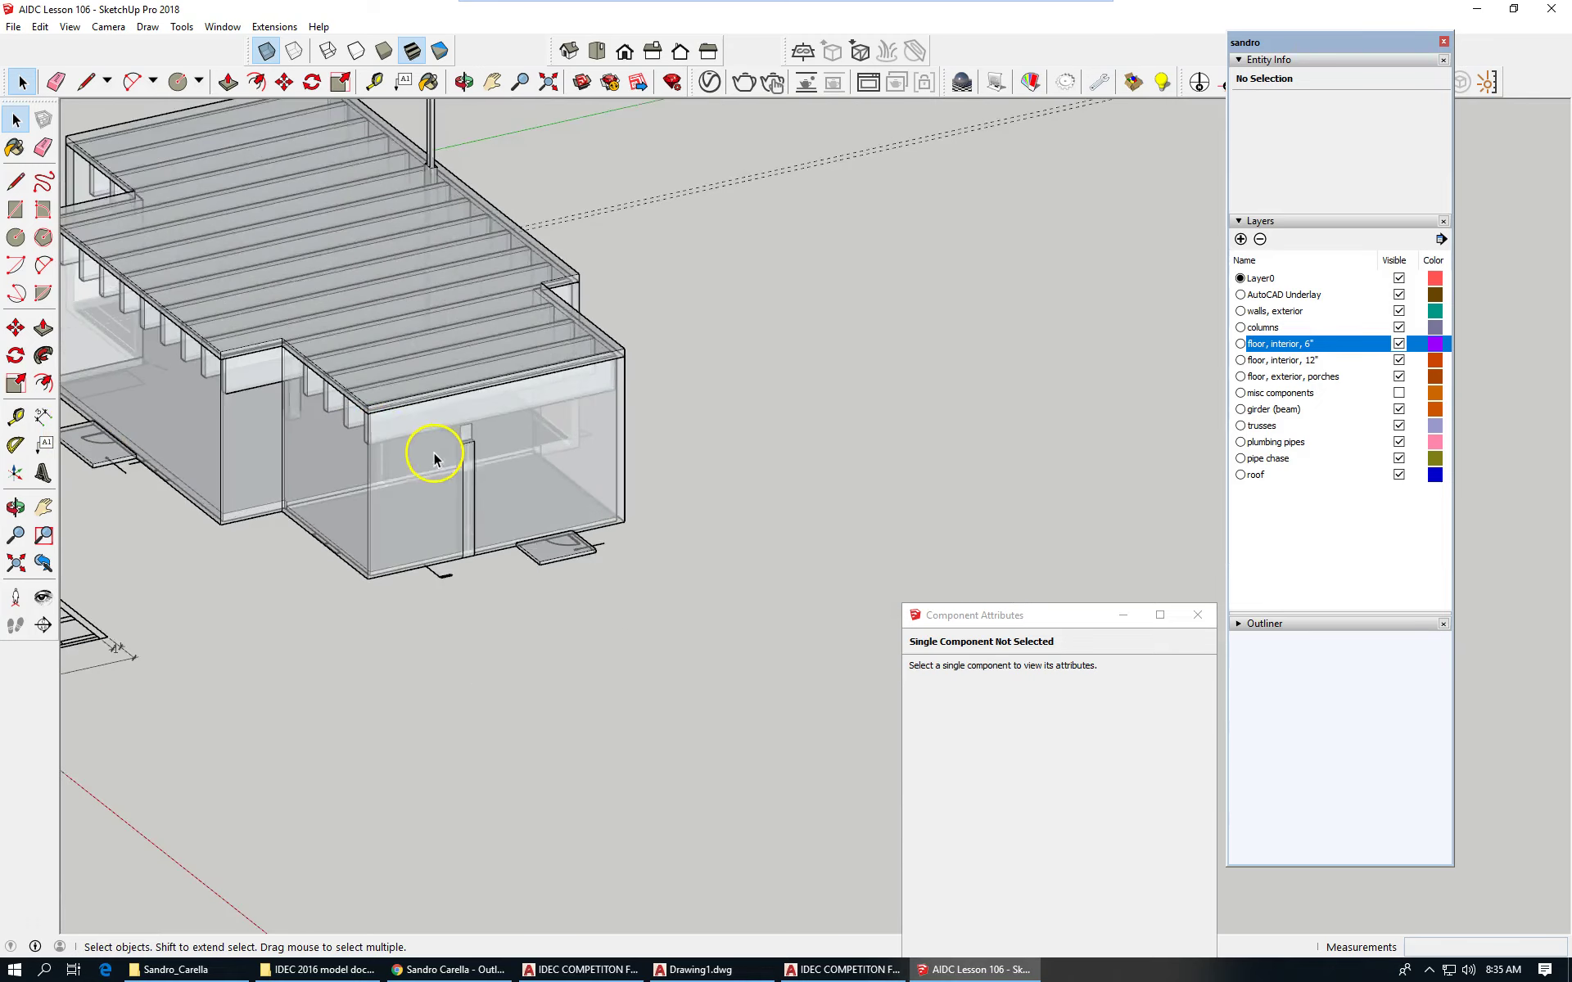
scroll(434, 455, "up", 3)
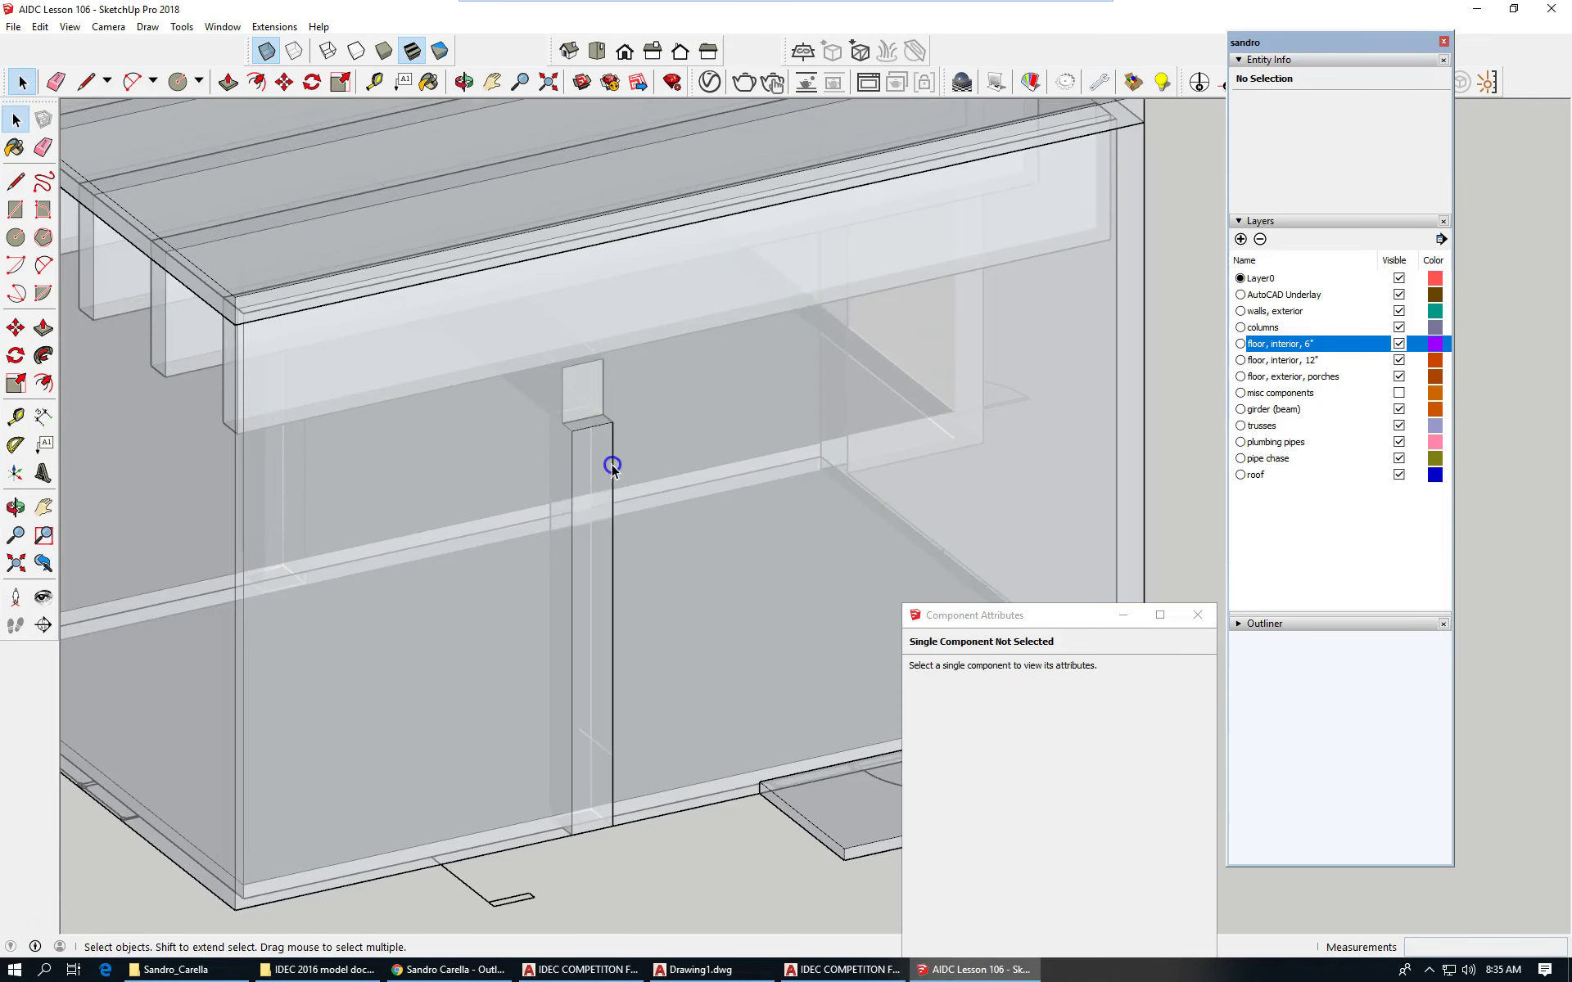
Step: Select the front column to check its info: one of four 32.625 ft³ 'column' components on the columns layer
left_click(611, 465)
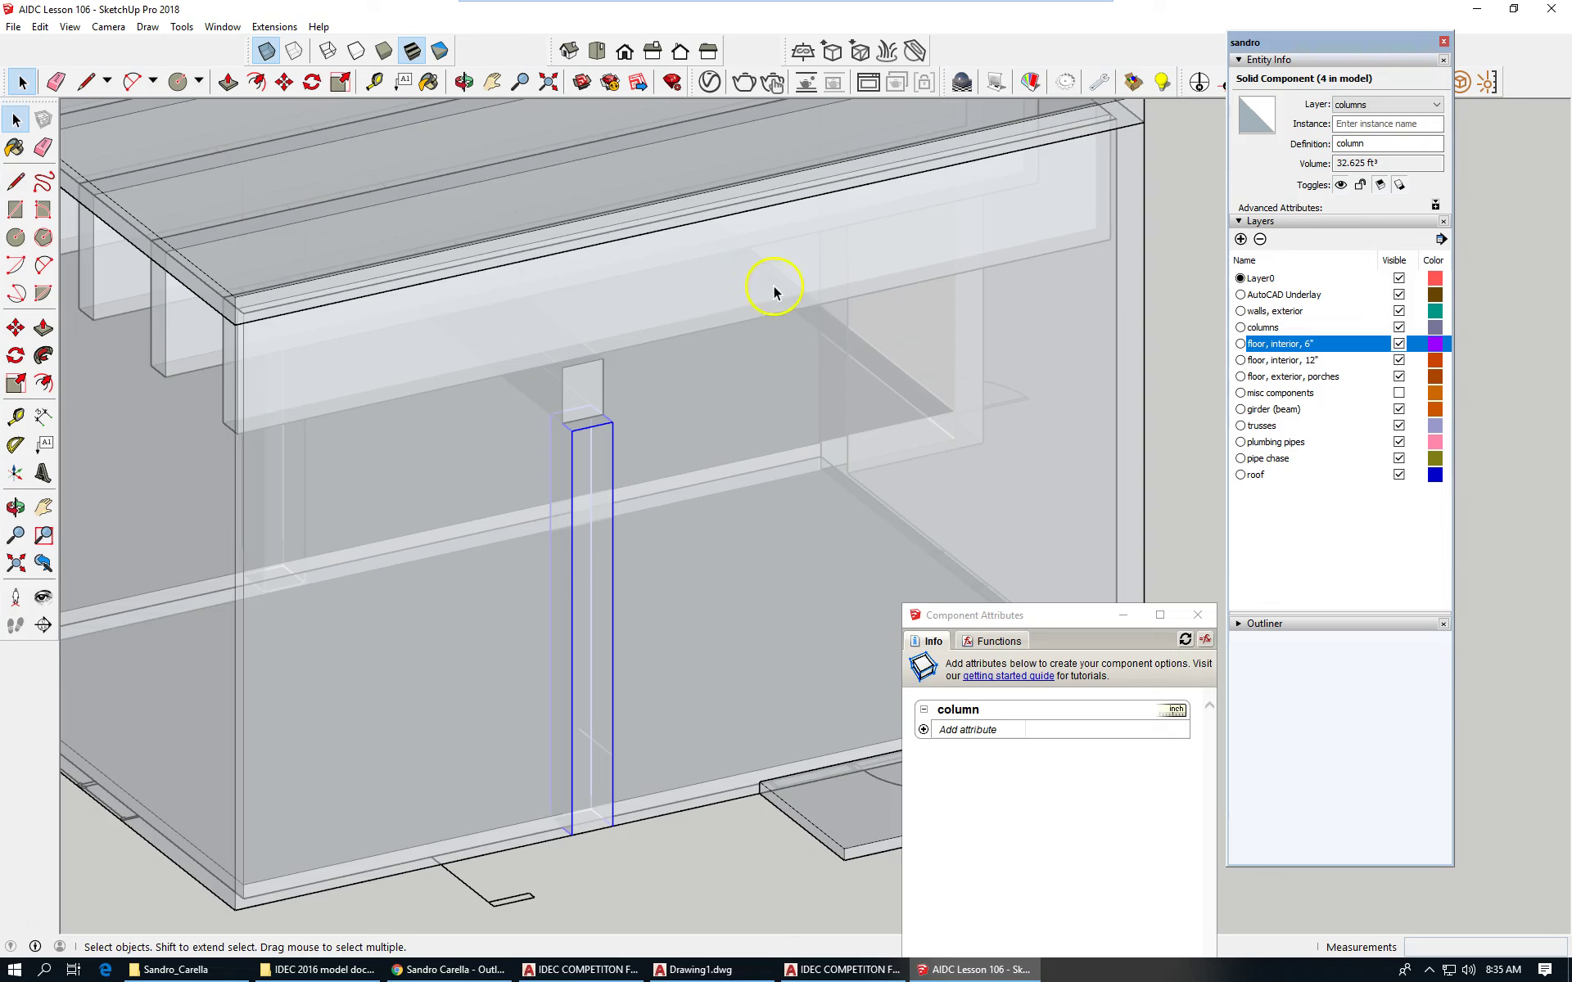
scroll(770, 293, "down", 1)
scroll(770, 293, "down", 3)
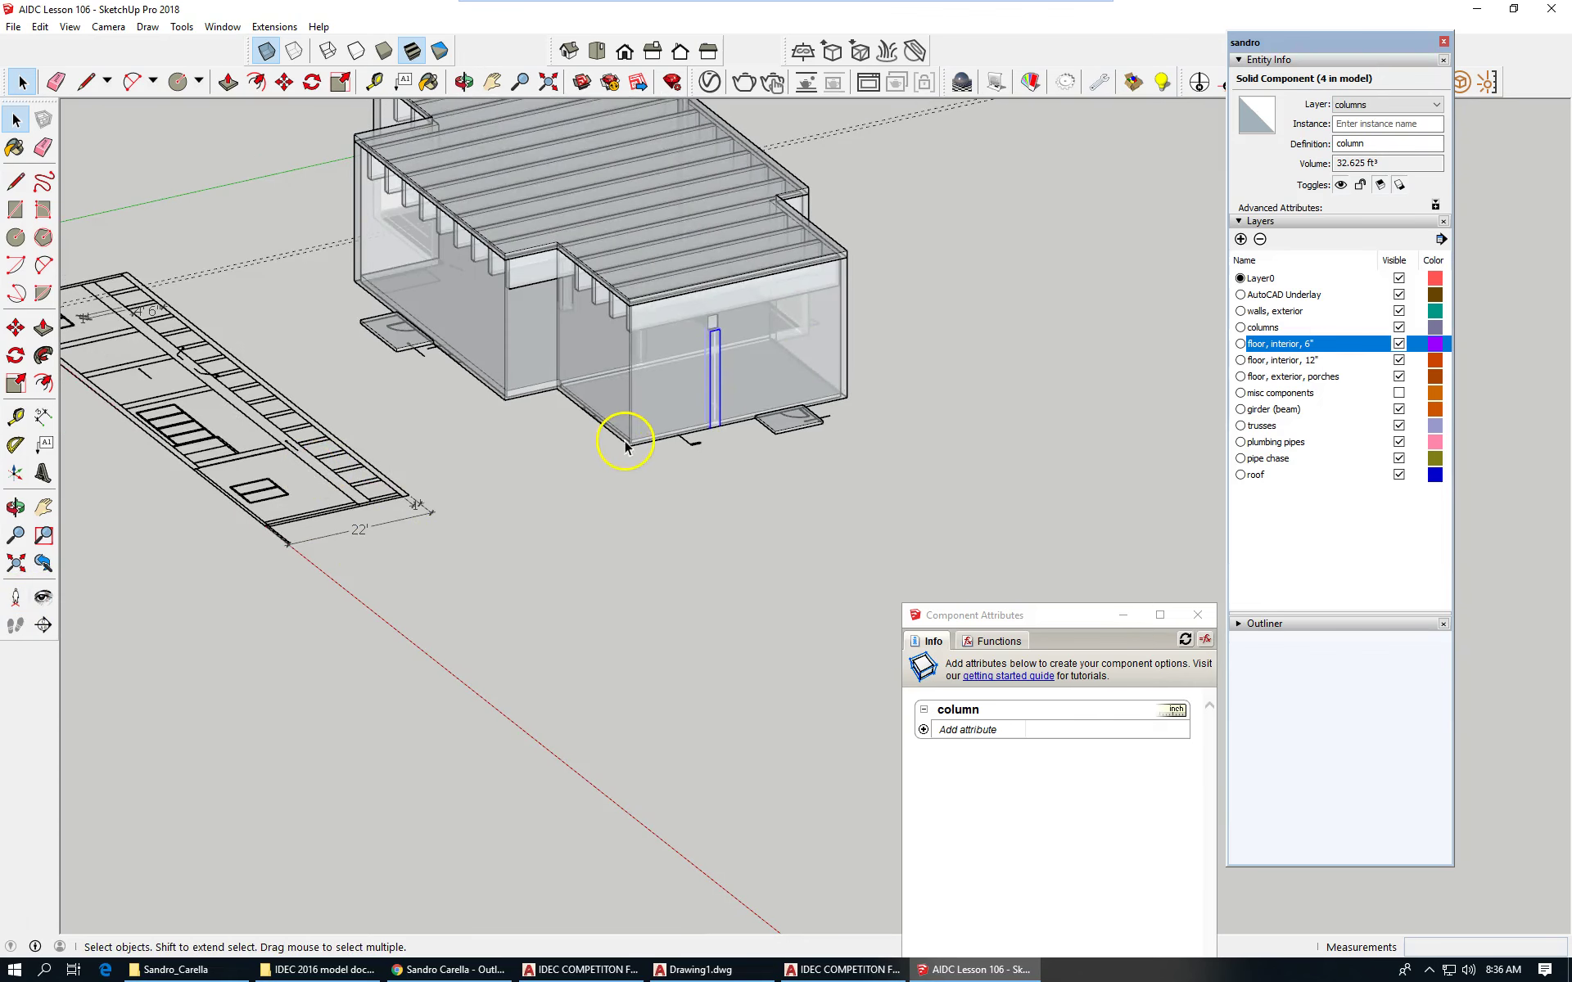
scroll(624, 442, "up", 1)
scroll(623, 471, "down", 2)
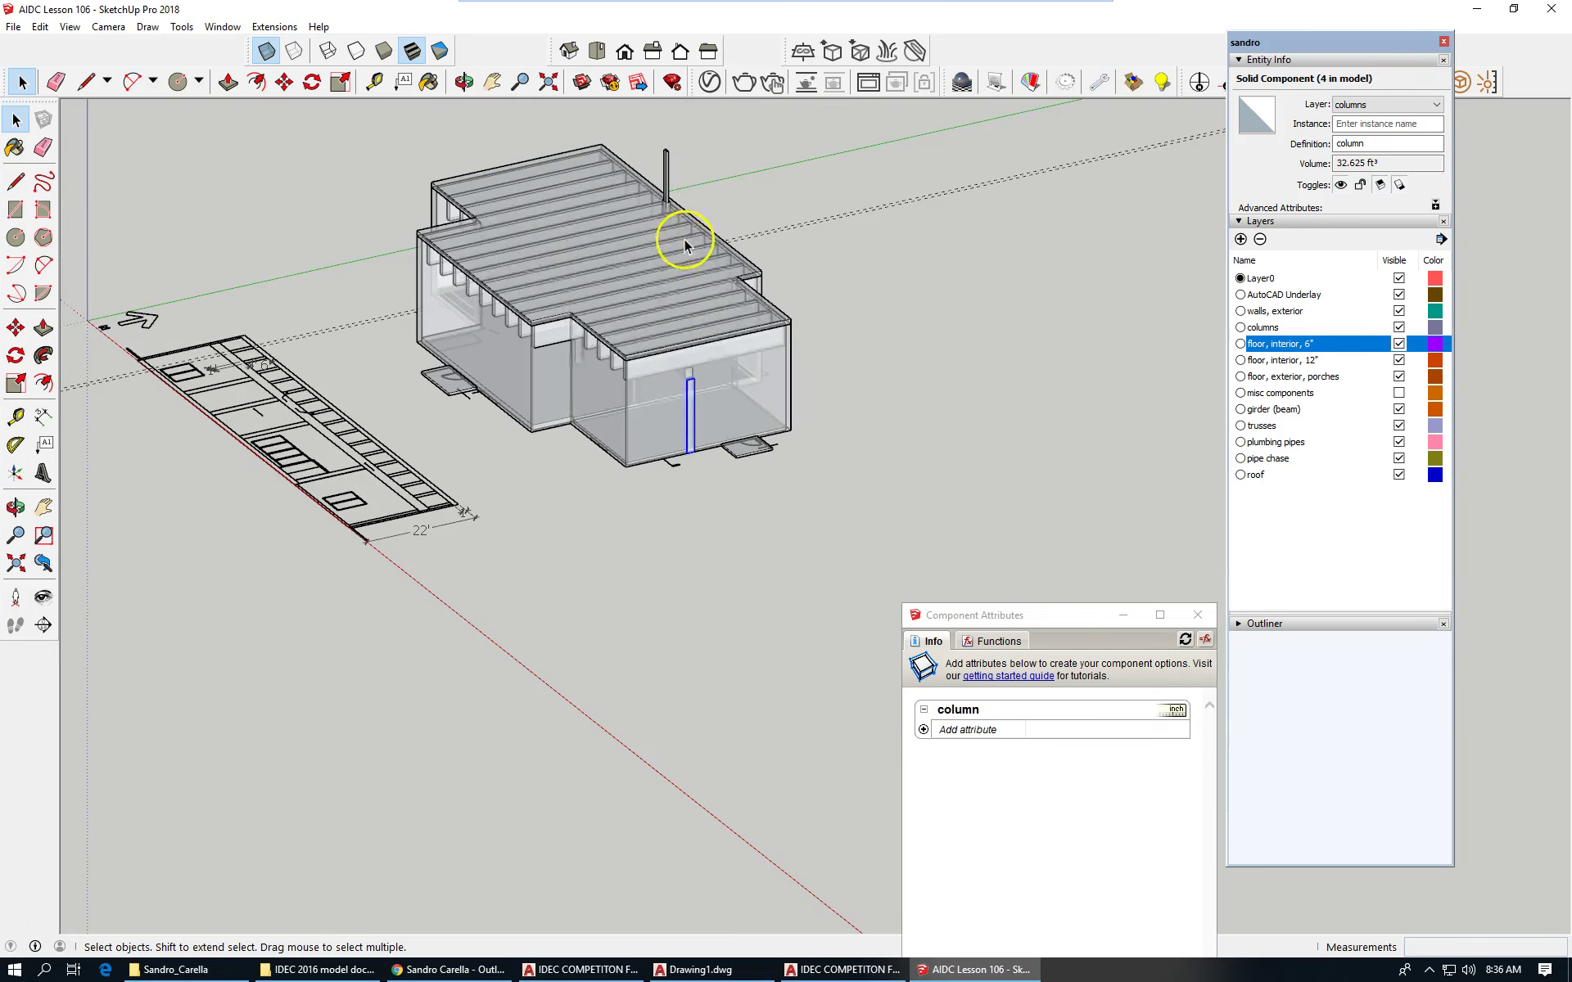
scroll(668, 209, "up", 1)
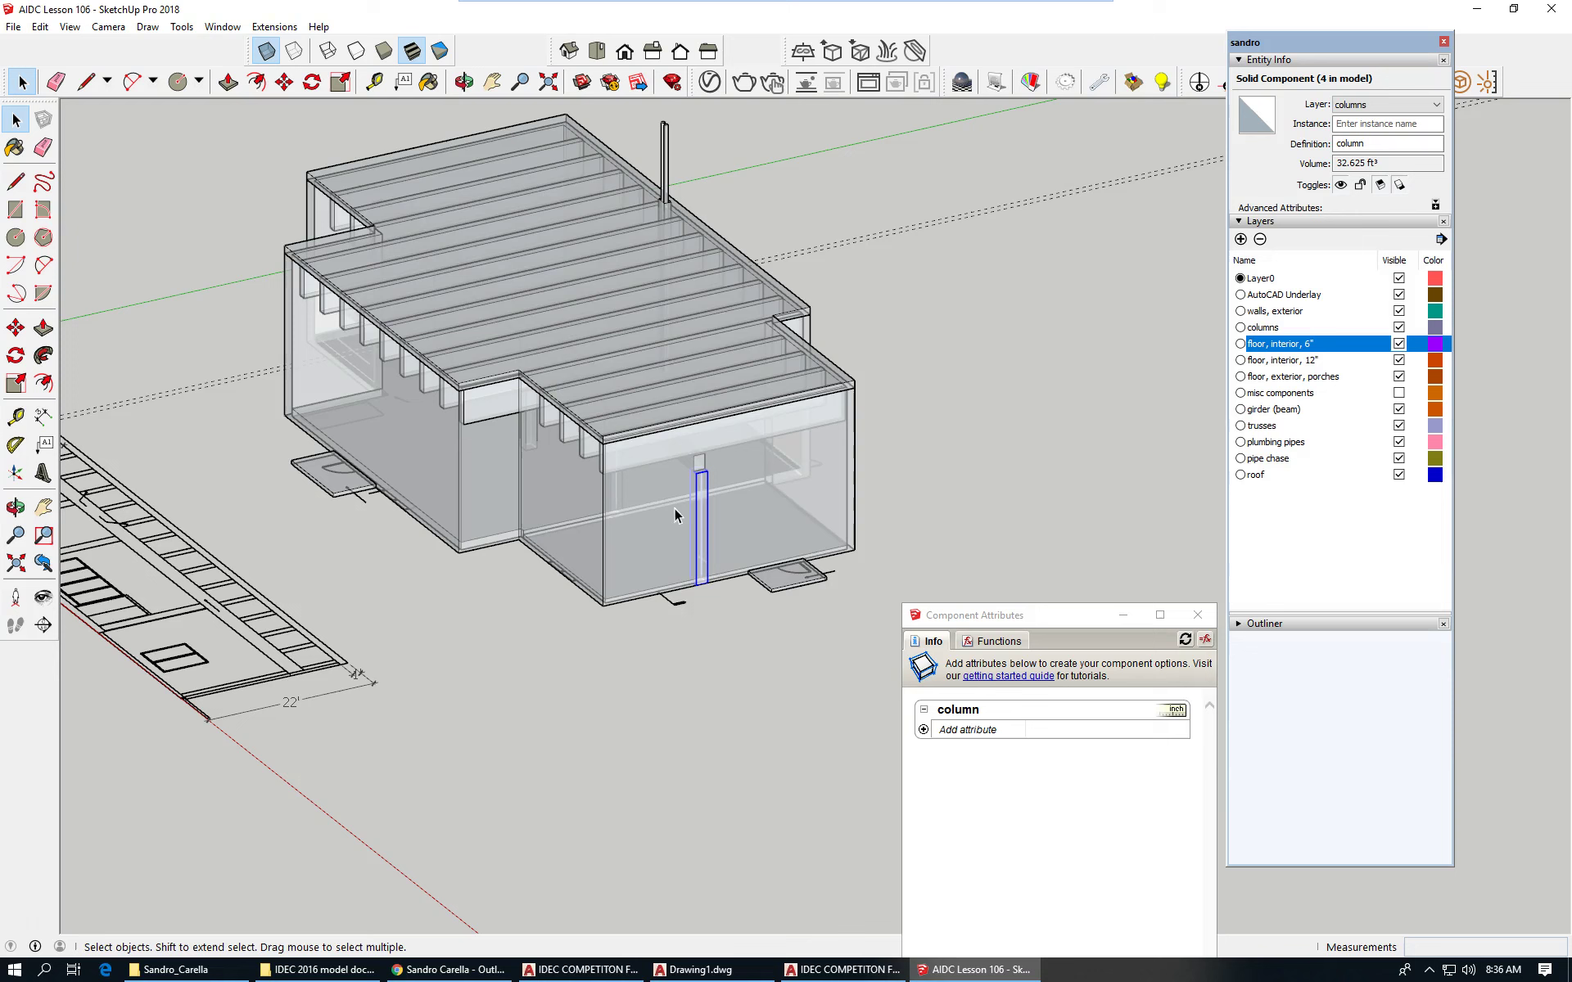
scroll(562, 404, "down", 3)
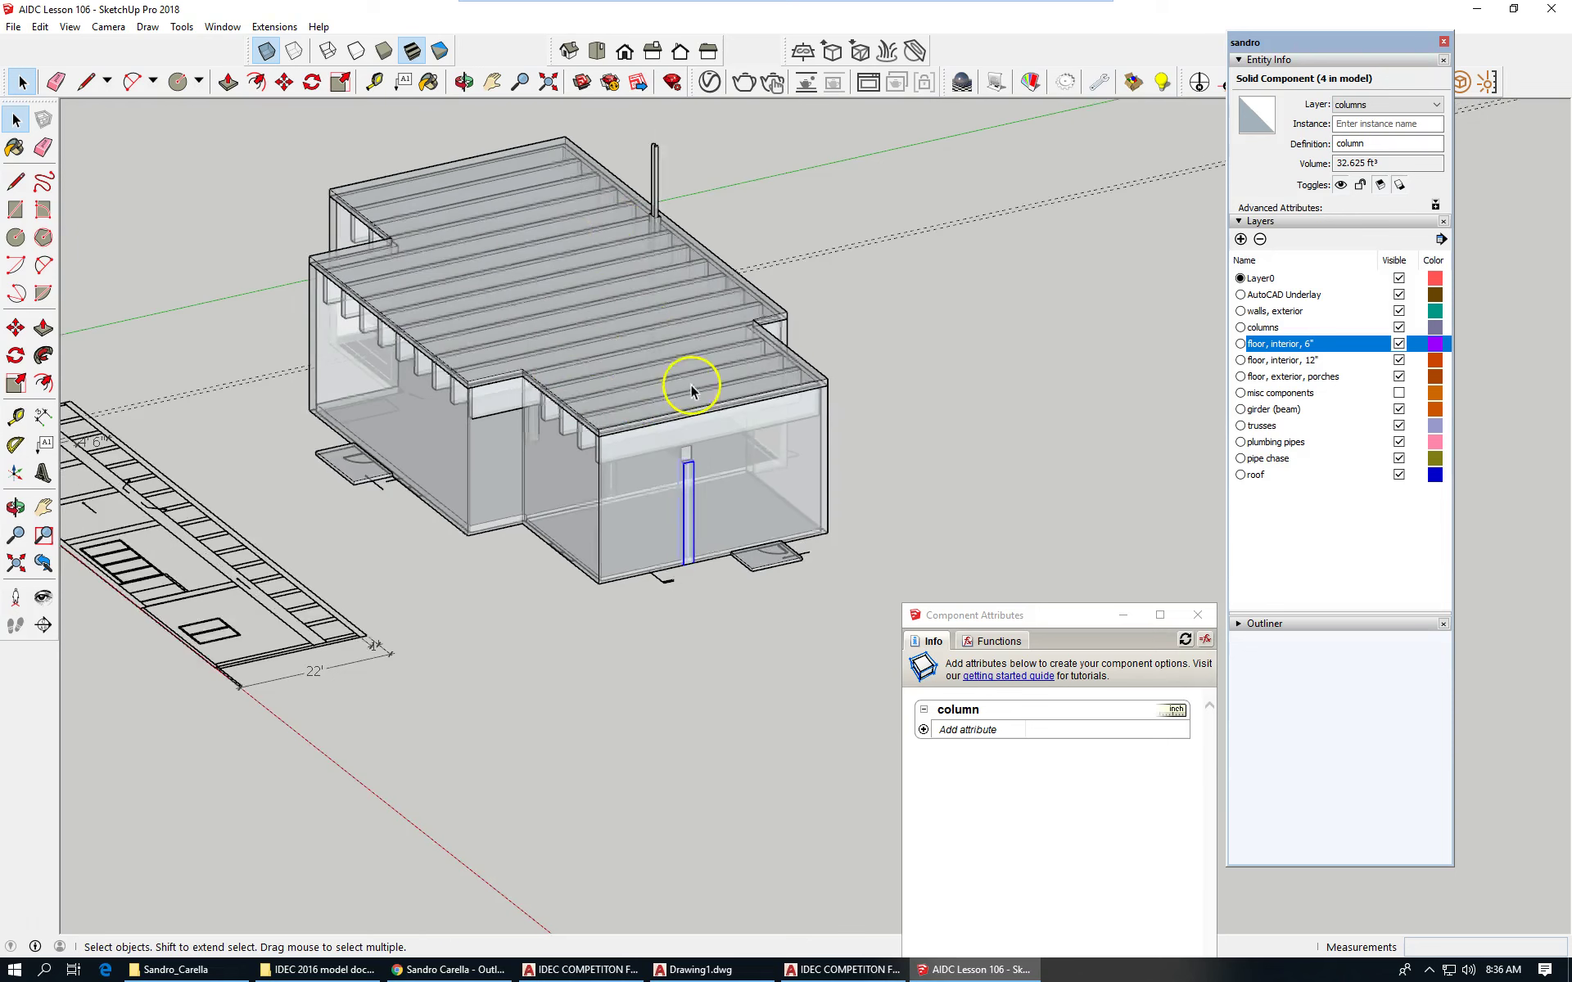
scroll(637, 232, "up", 5)
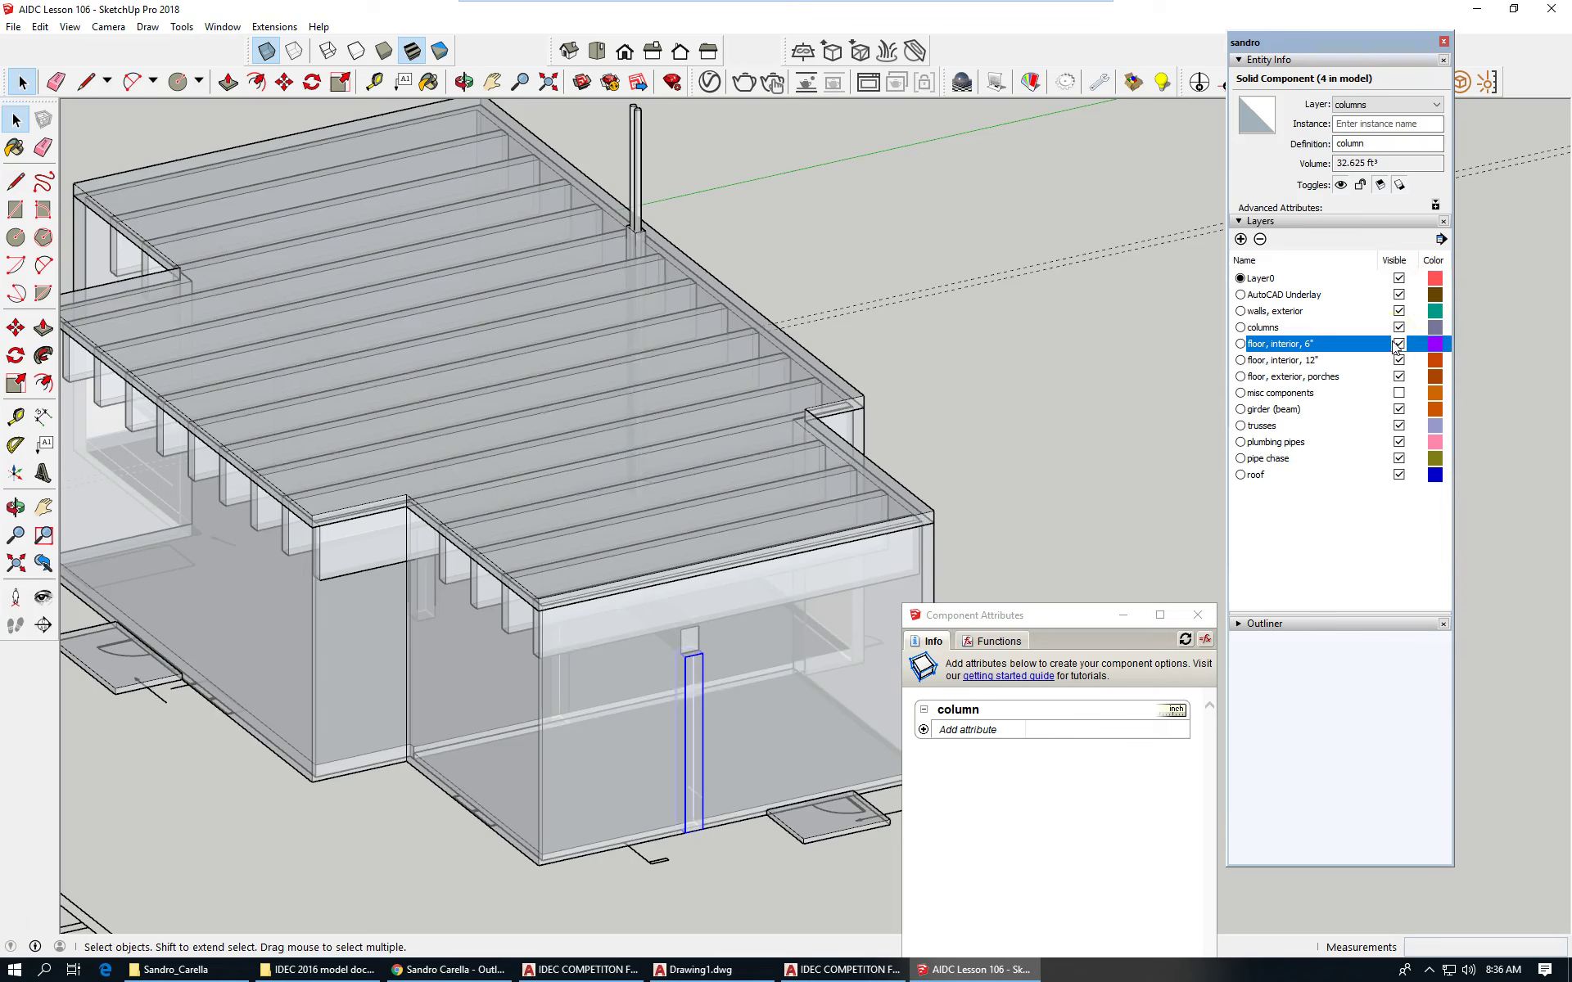
Step: Hide every layer from walls, exterior through roof
left_click(1315, 312)
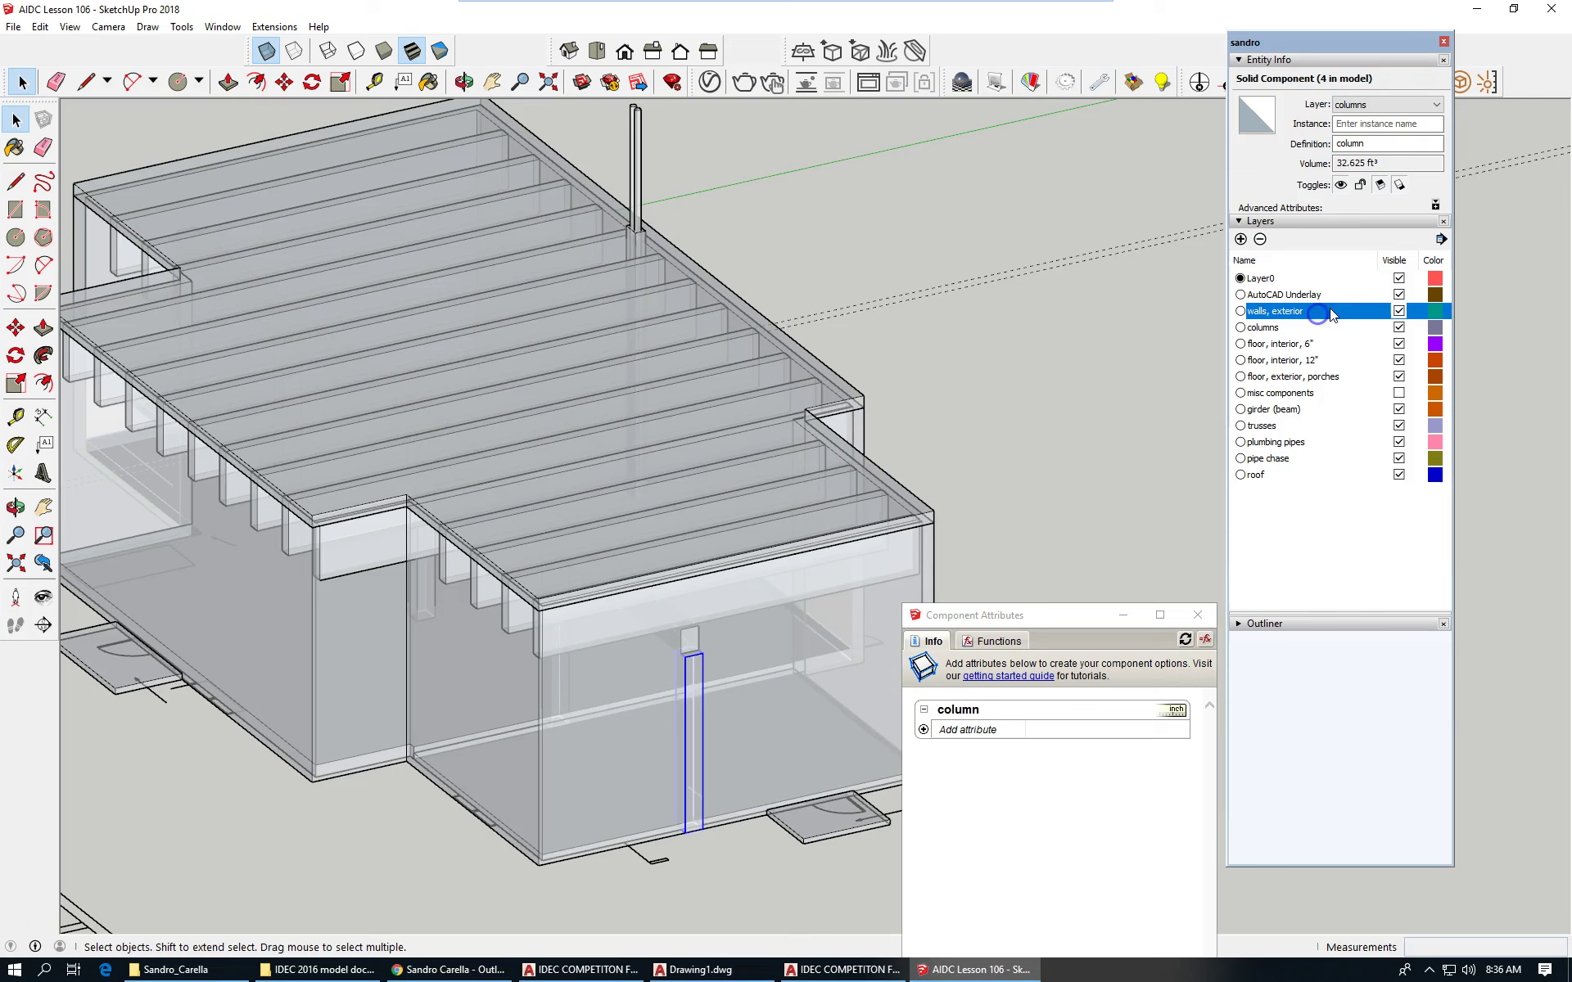
left_click(1291, 473, "shift")
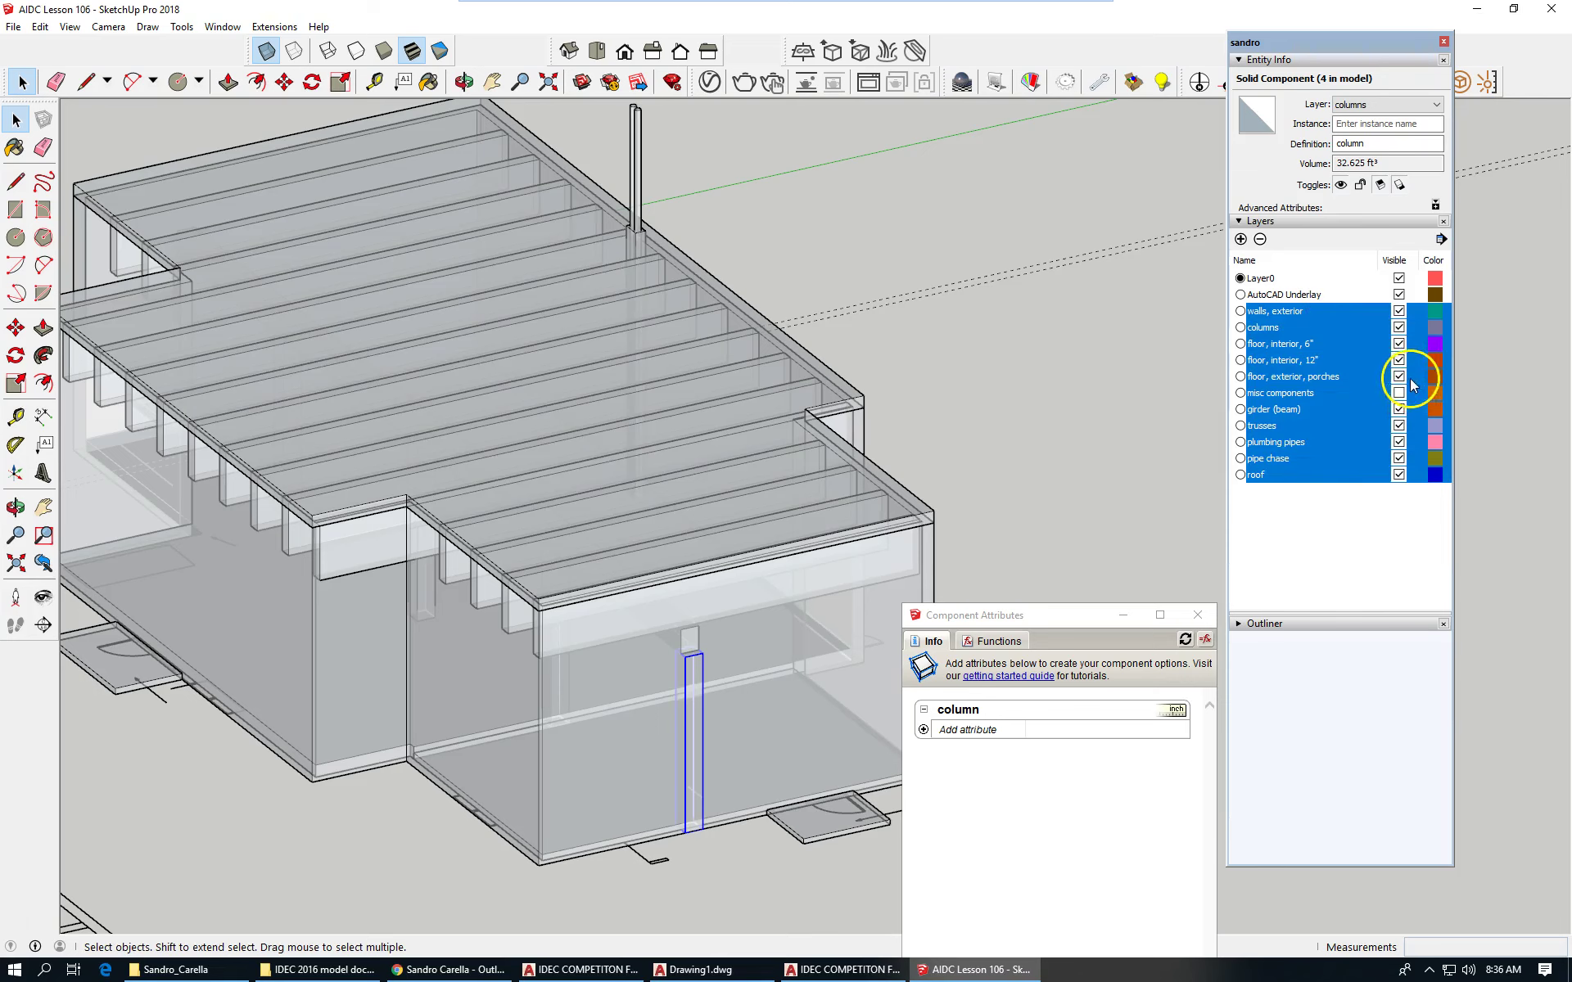
left_click(1399, 360)
scroll(481, 155, "down", 4)
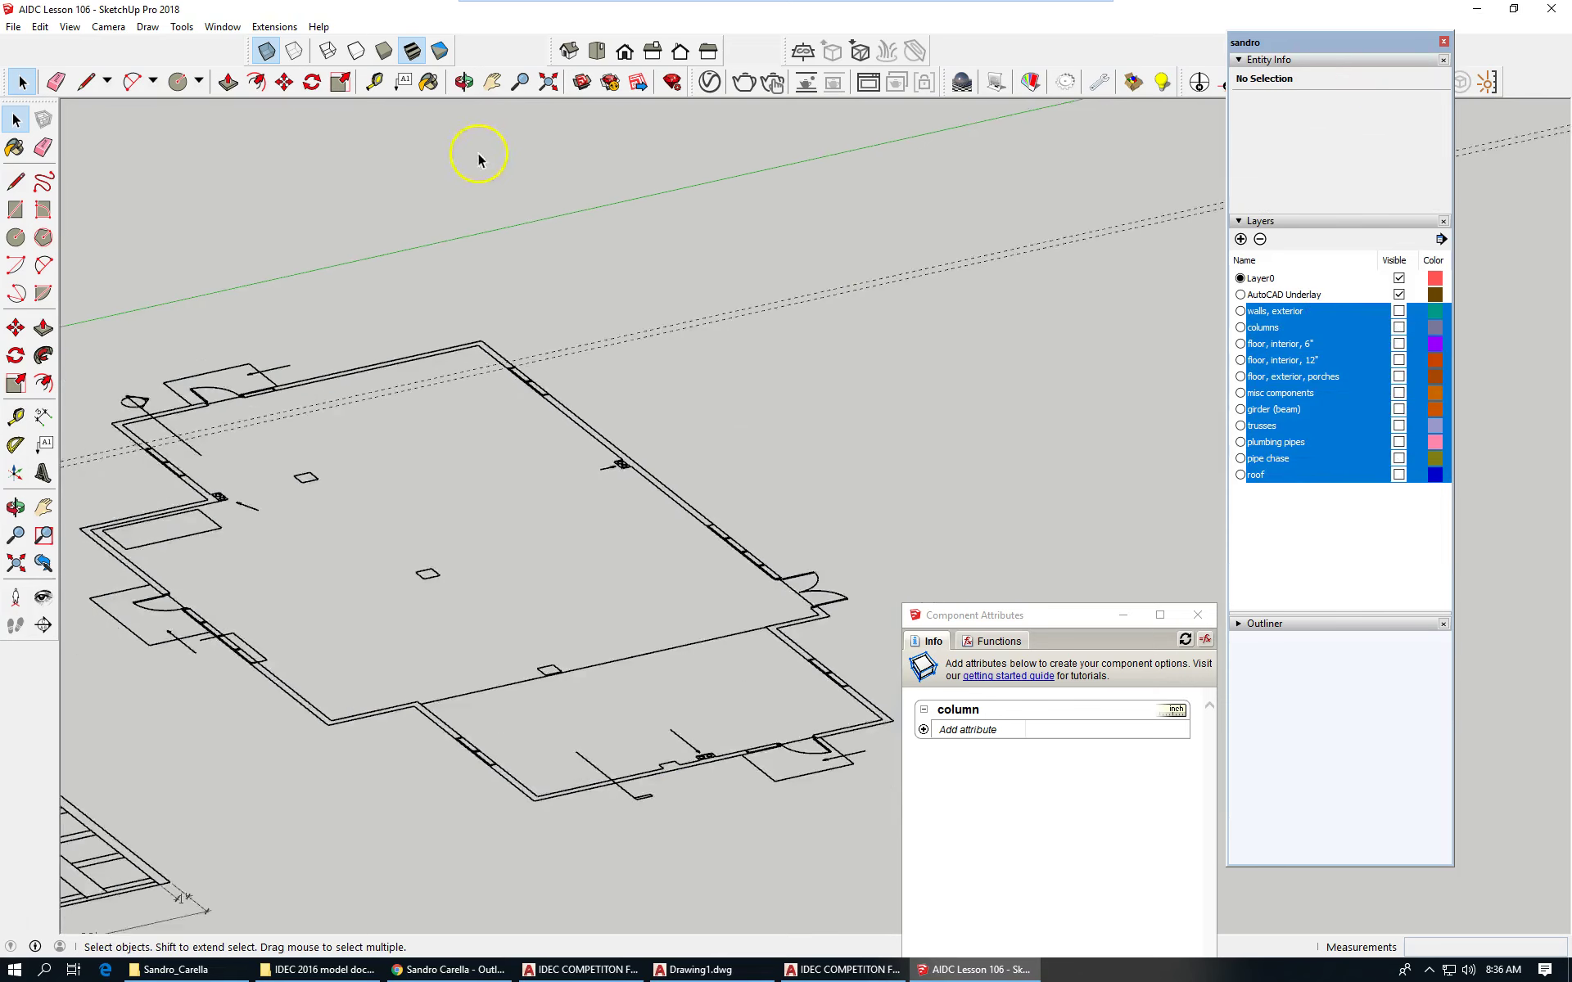
scroll(218, 428, "up", 3)
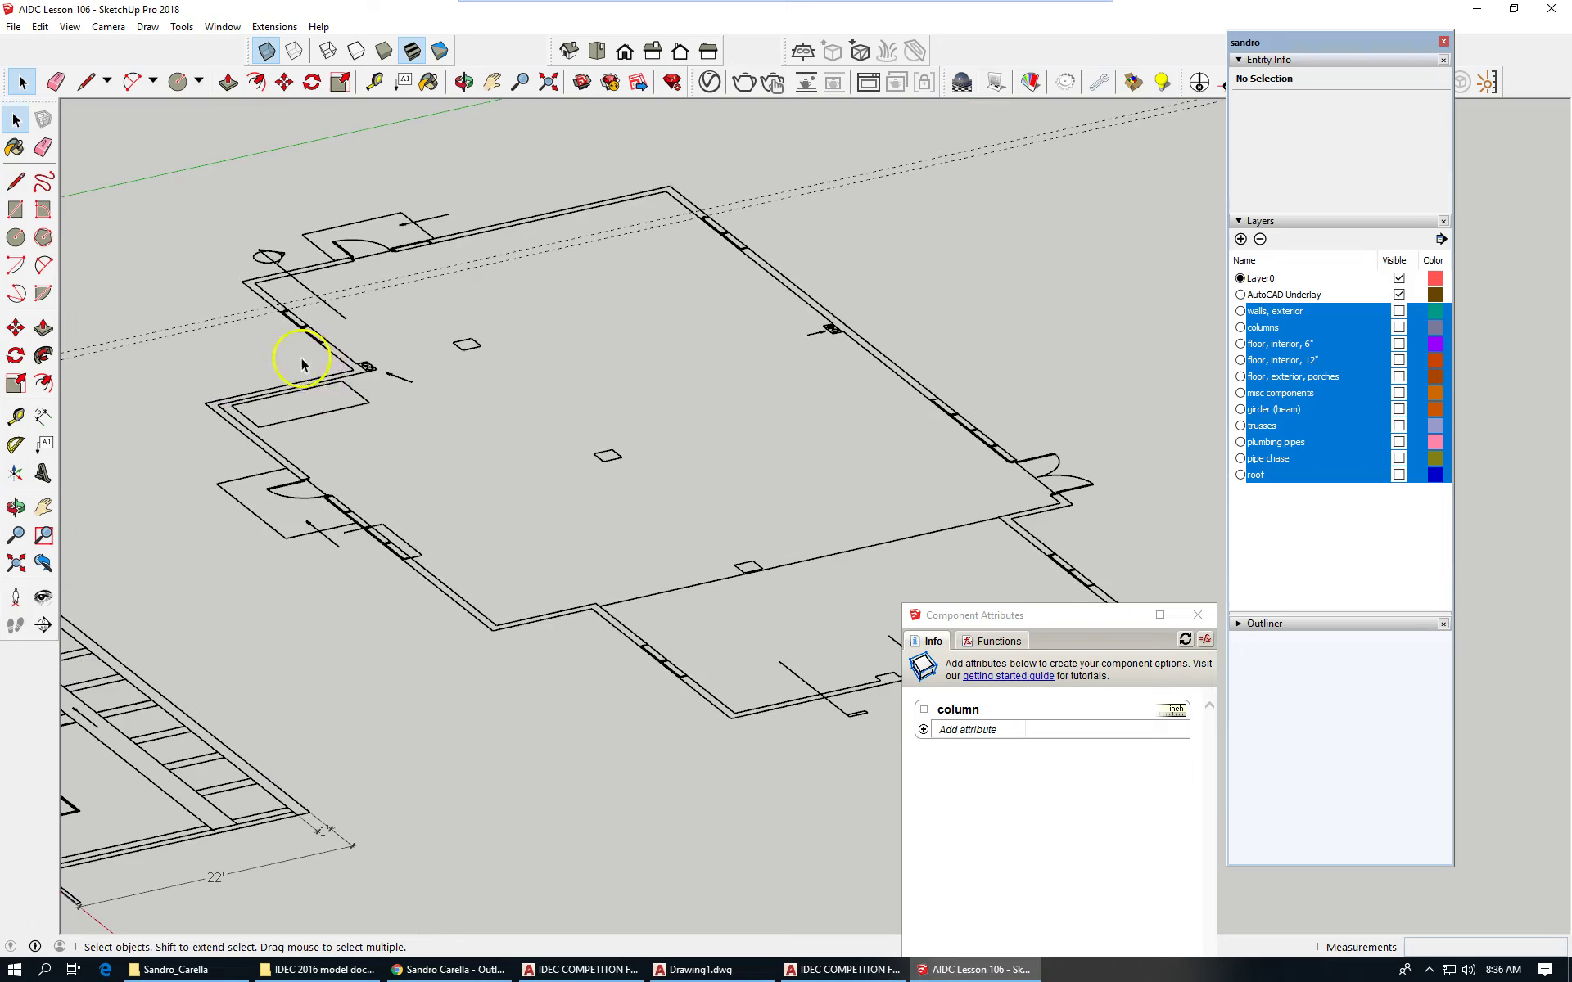
scroll(311, 364, "up", 5)
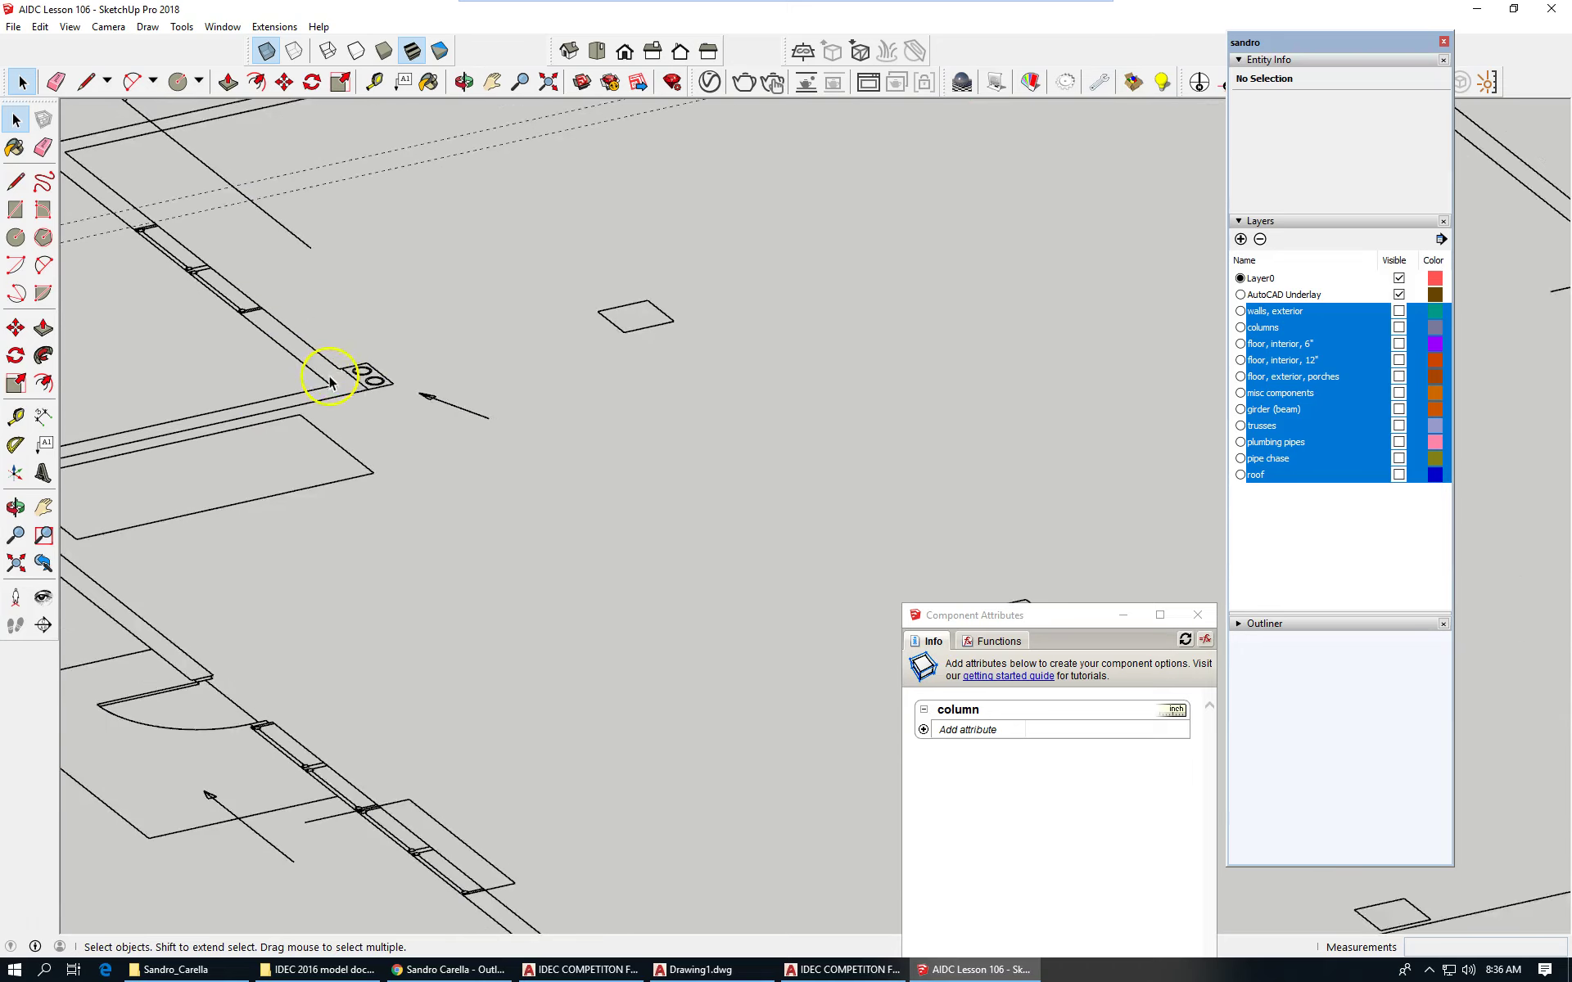
scroll(330, 382, "down", 1)
Step: Turn the pipe chase layer back on and select the pipe chase group
left_click(1305, 515)
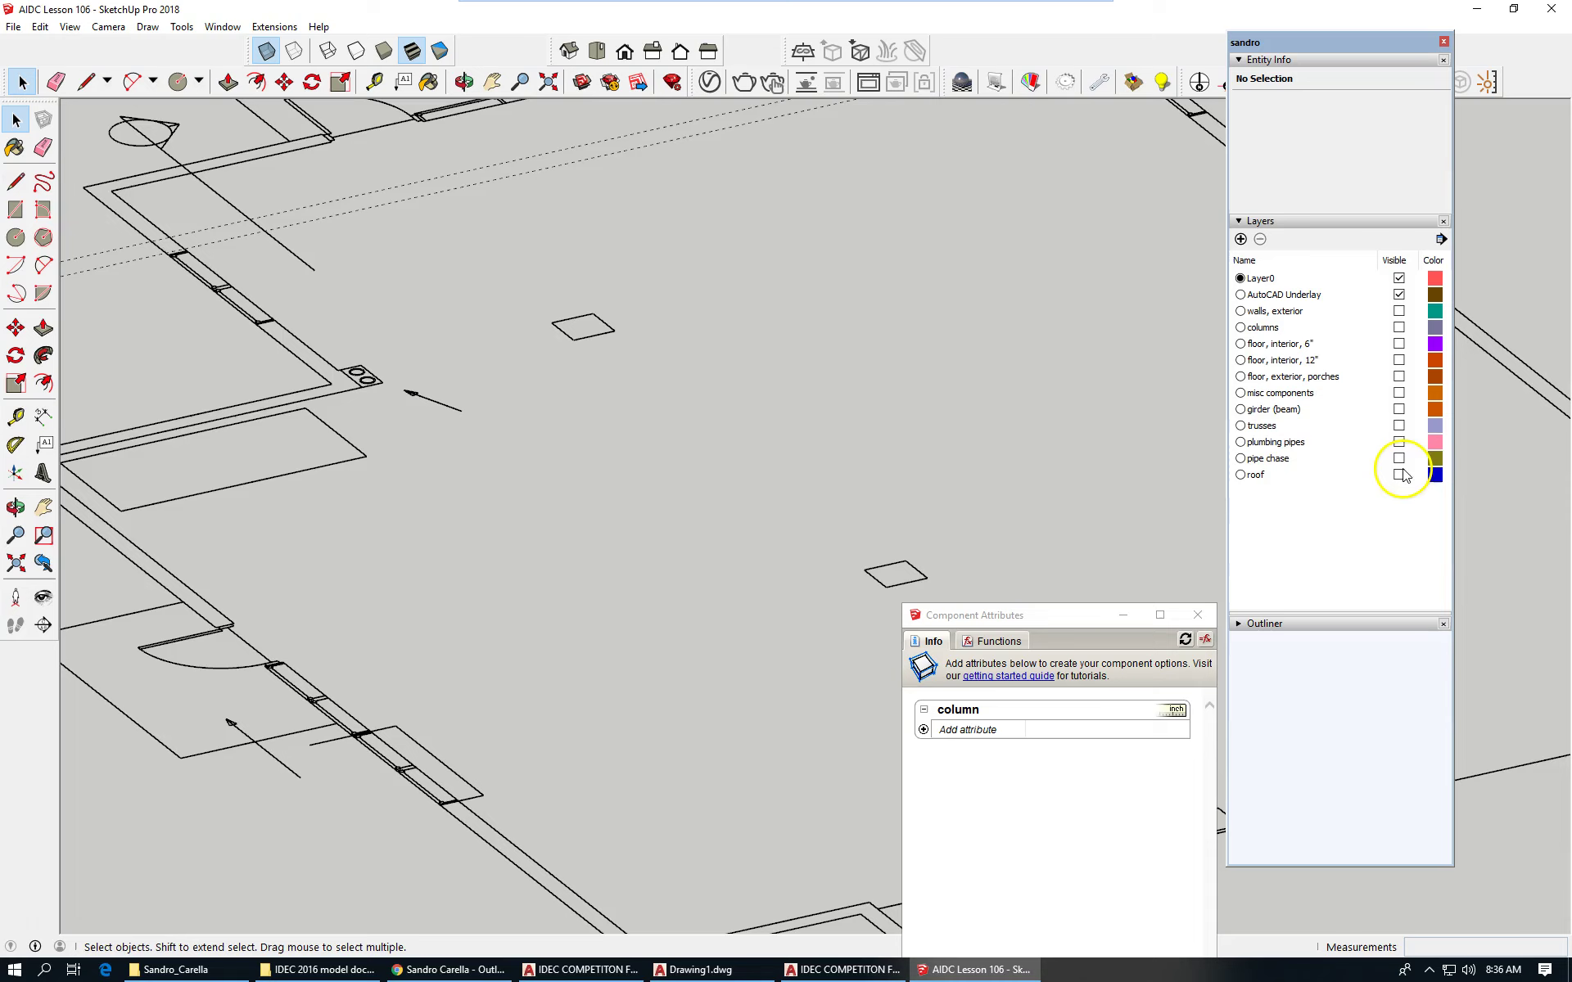
left_click(1399, 458)
scroll(445, 428, "down", 5)
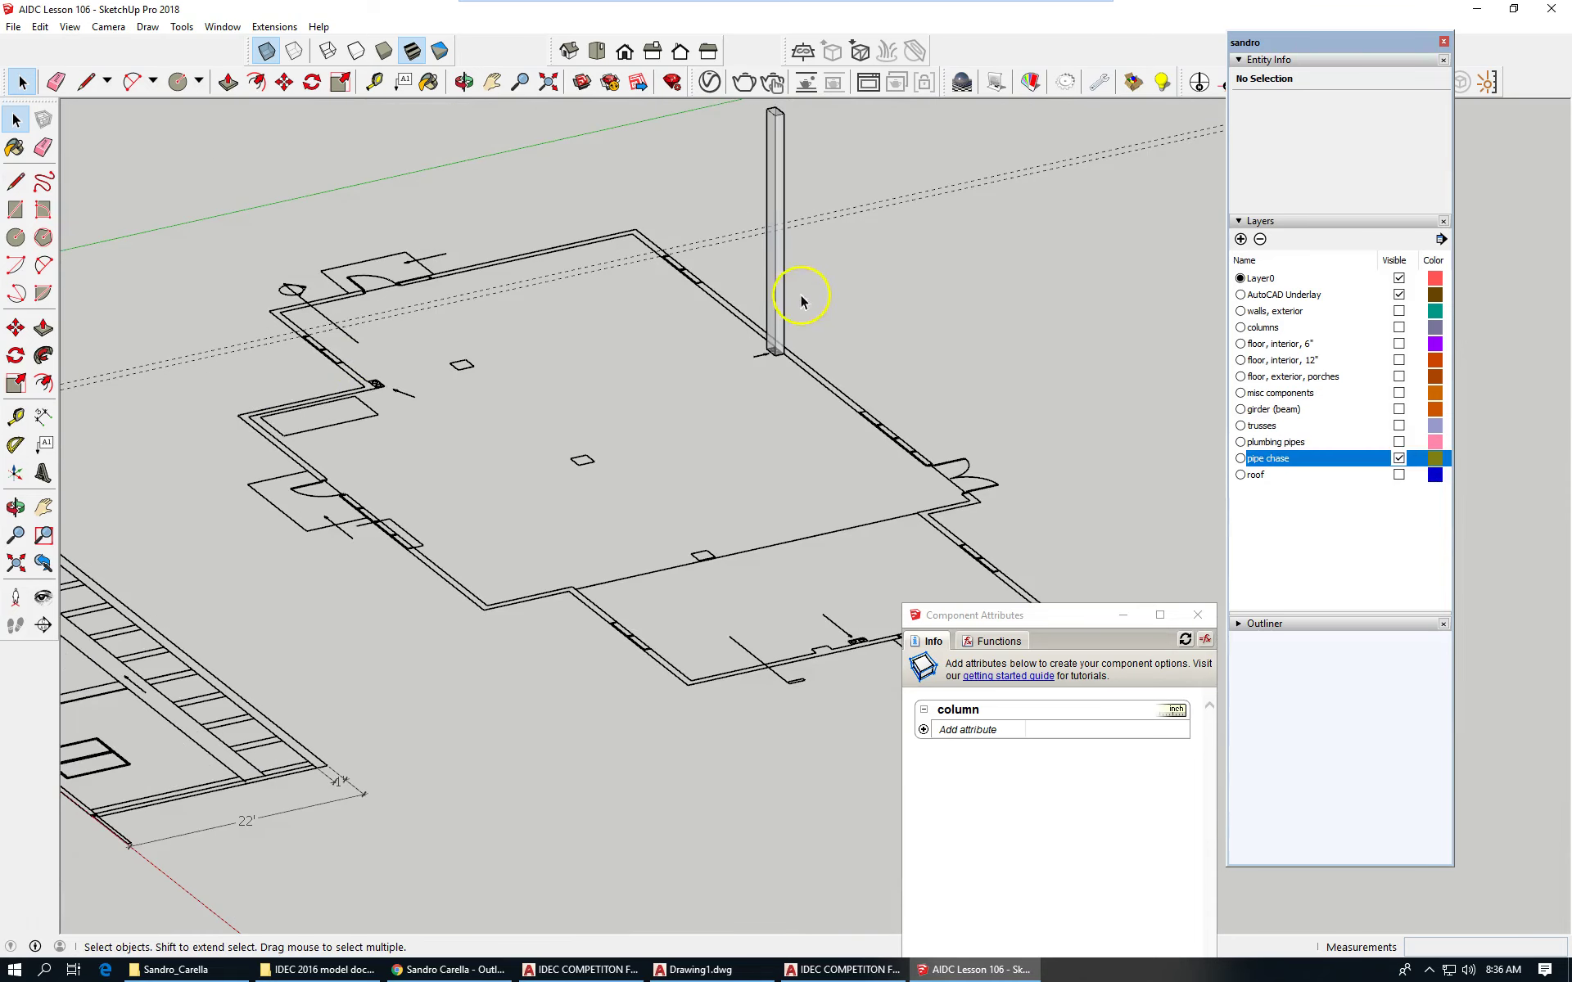
left_click(778, 309)
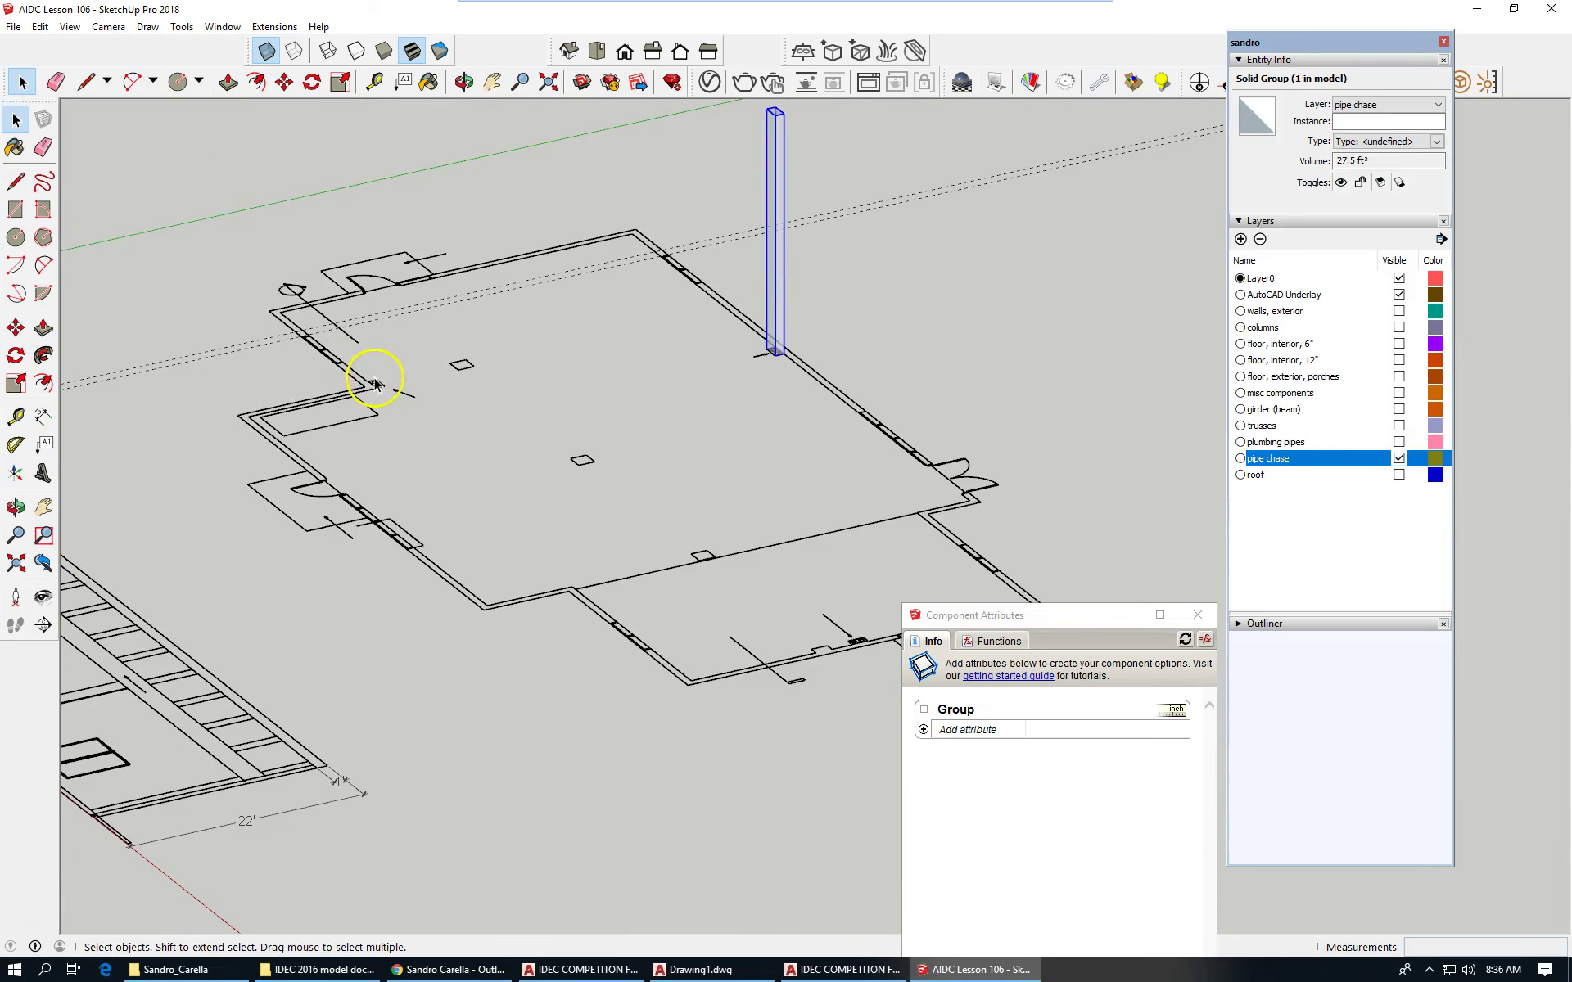
Step: Copy the pipe chase from its base to a spot at the column base on the underlay
left_click(285, 81)
scroll(849, 352, "up", 3)
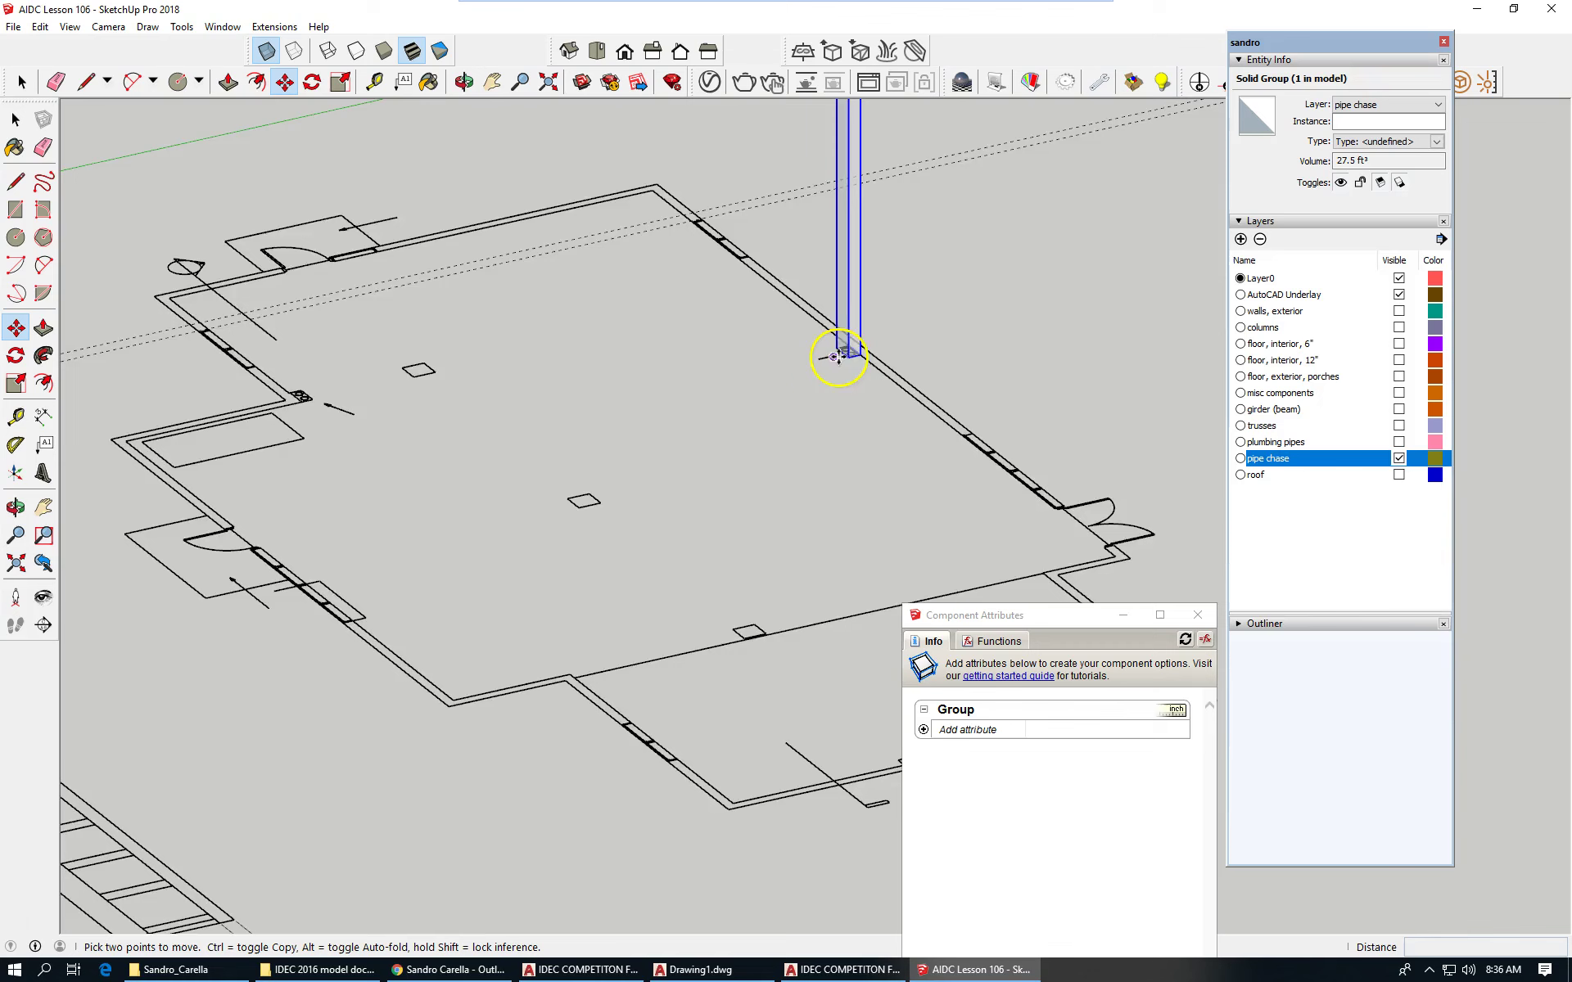
scroll(851, 364, "up", 3)
left_click(851, 360)
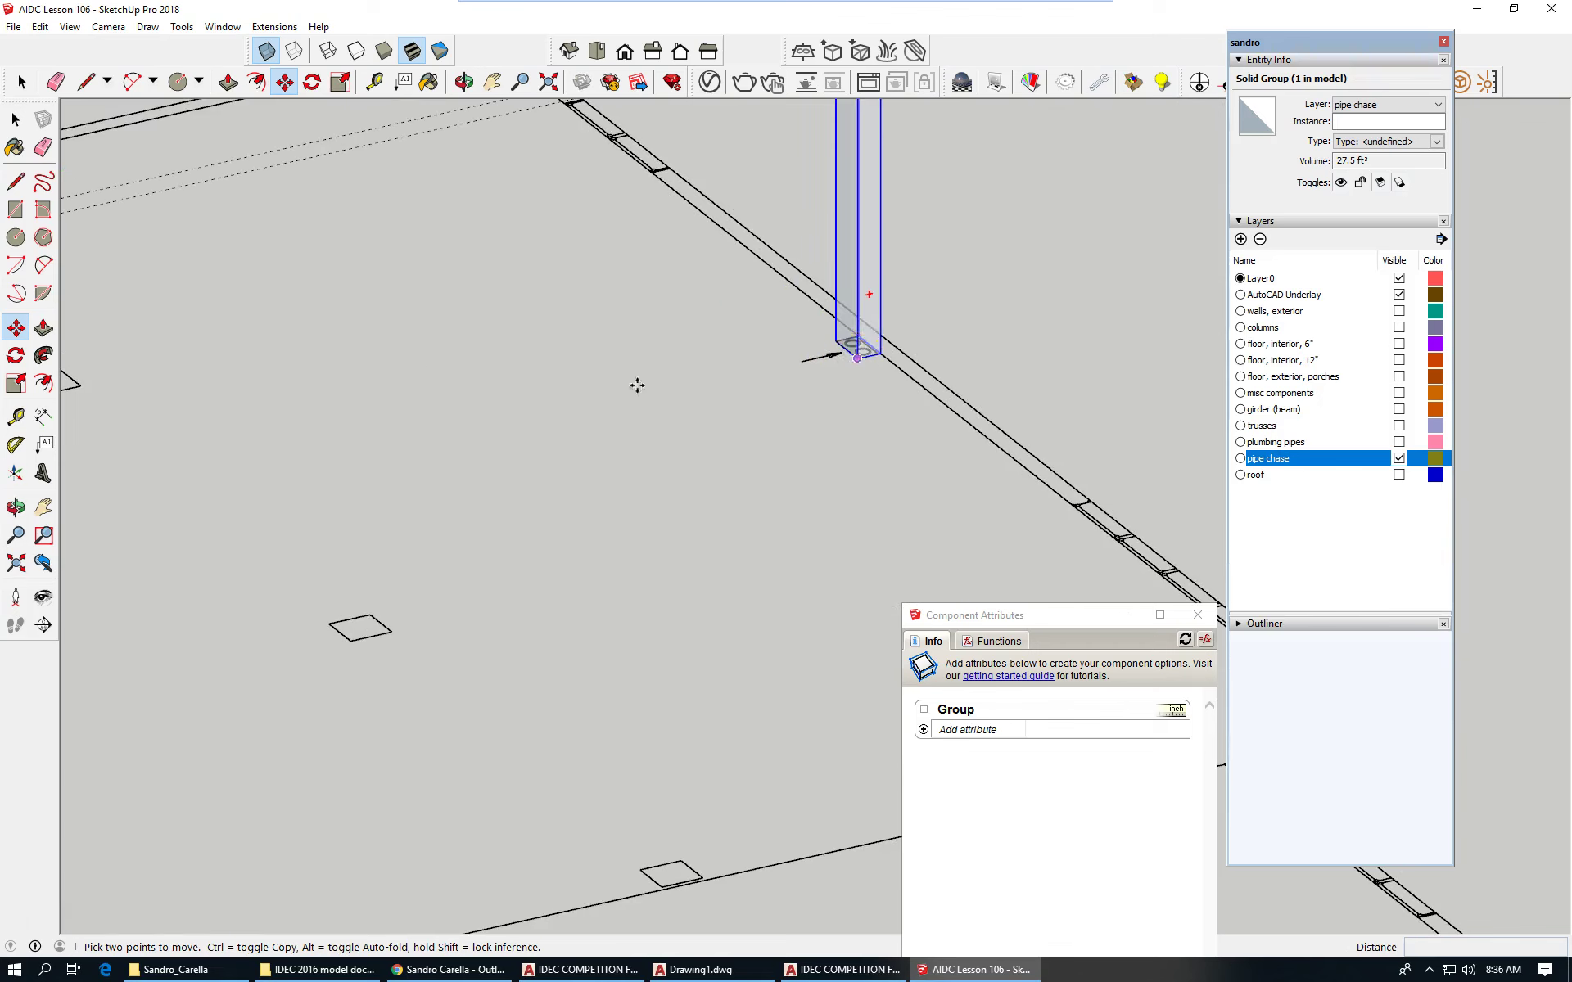
key("ctrl")
scroll(666, 323, "down", 3)
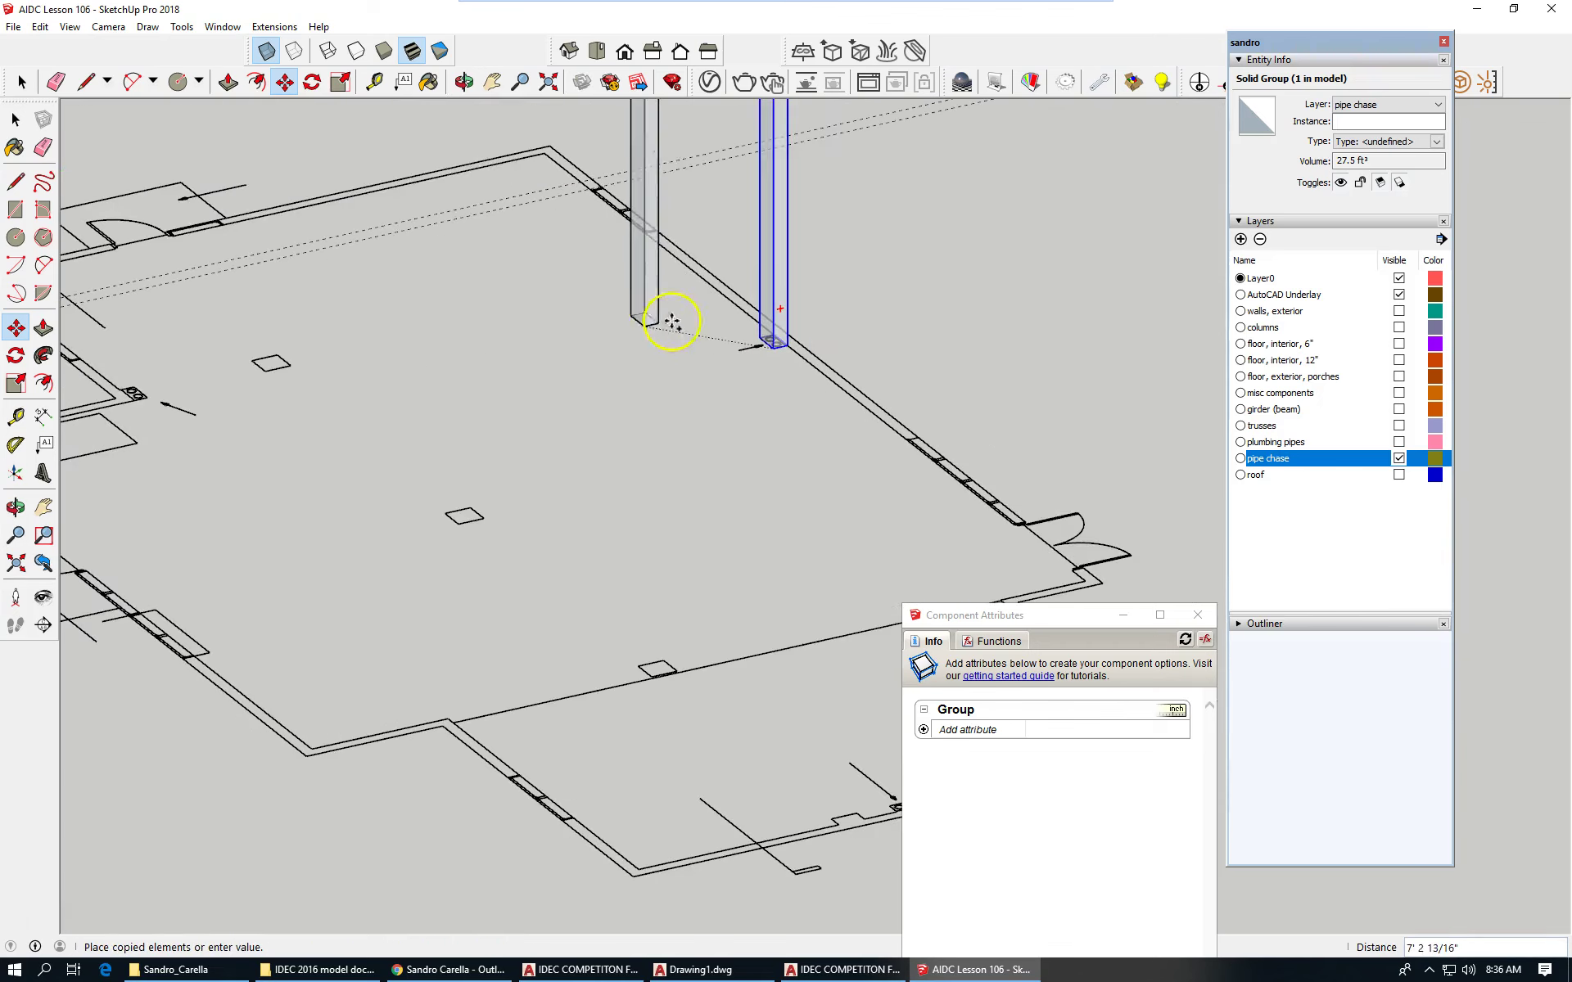
scroll(124, 385, "up", 3)
scroll(124, 385, "up", 3)
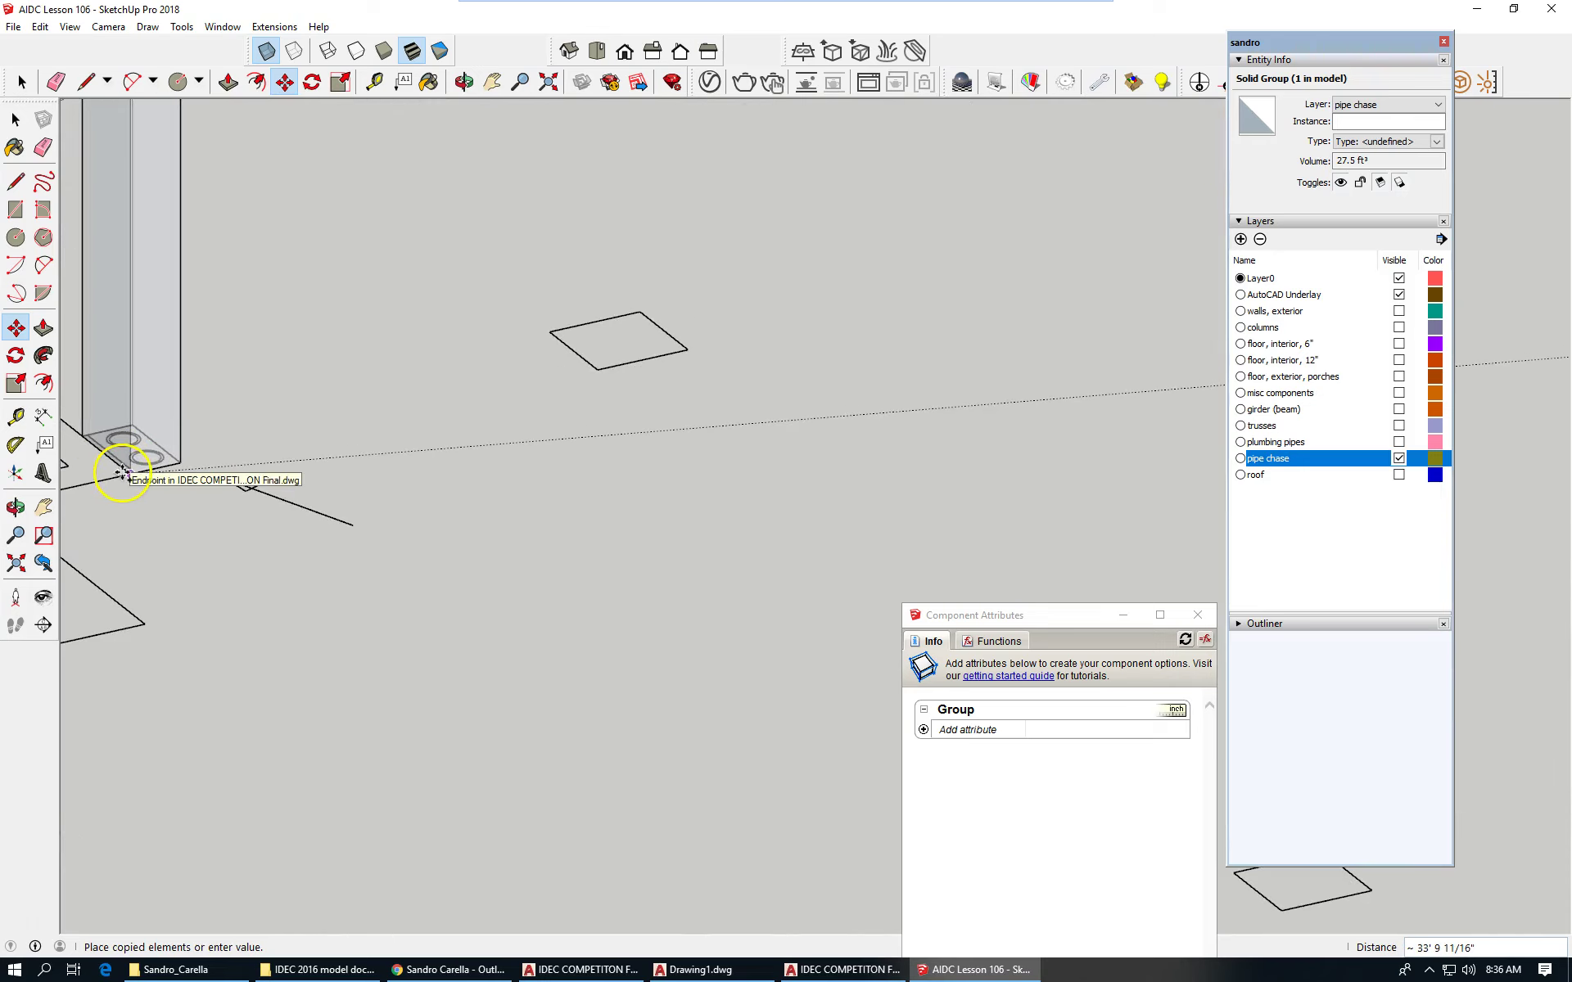
left_click(123, 473)
scroll(376, 218, "down", 4)
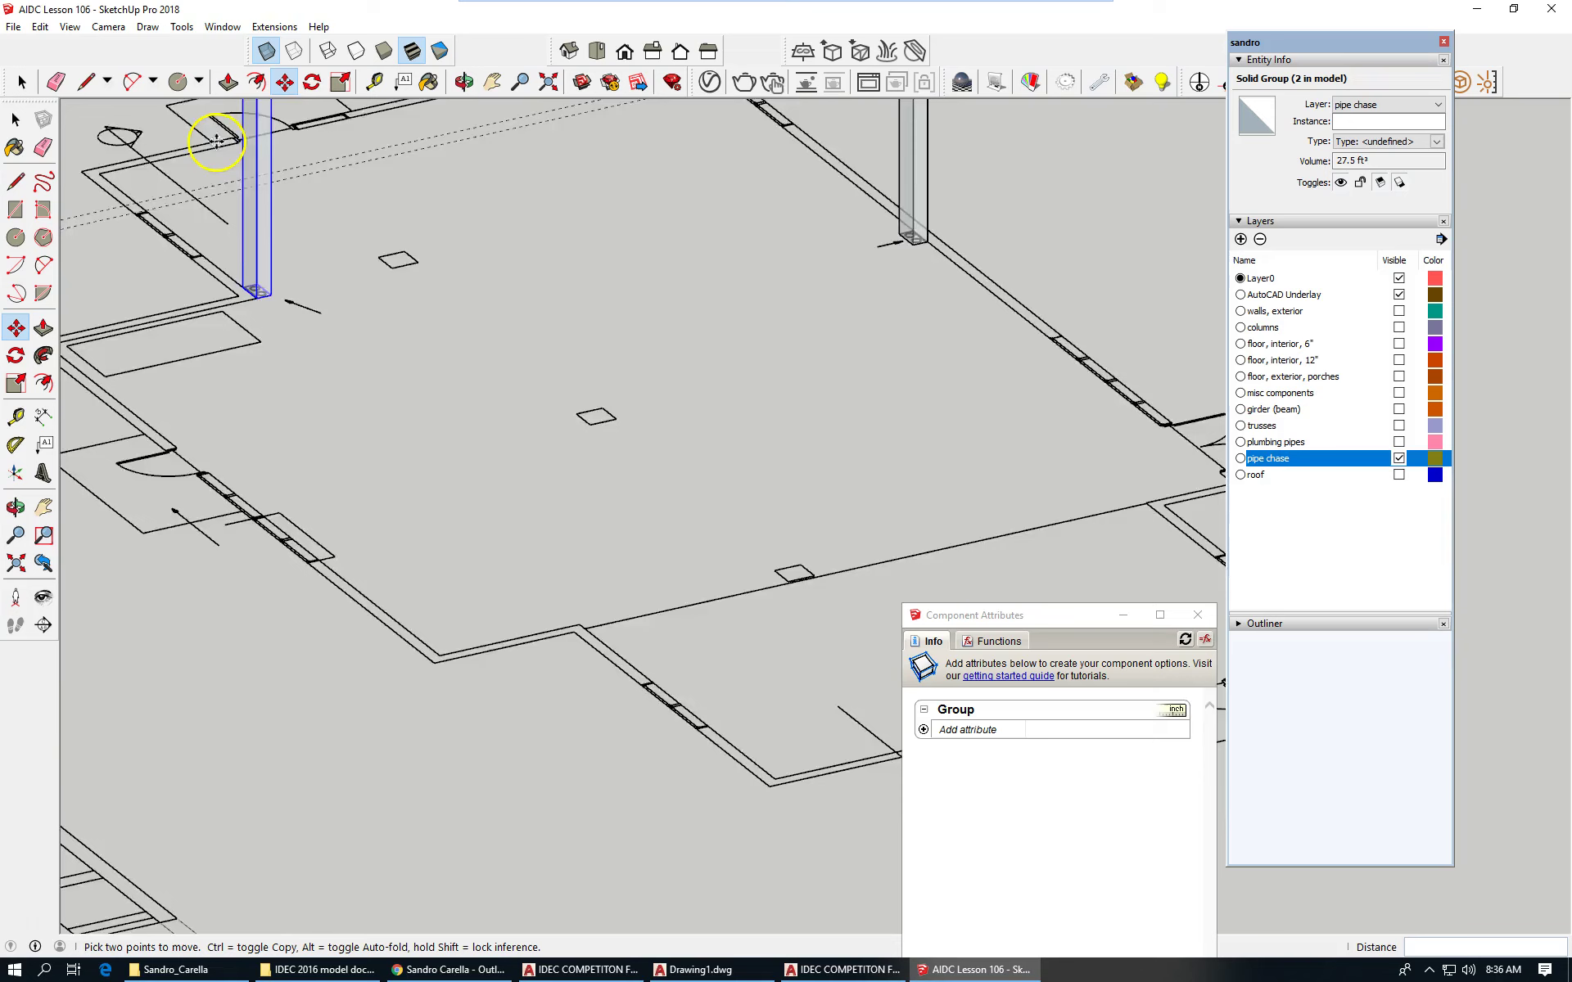
scroll(216, 142, "down", 3)
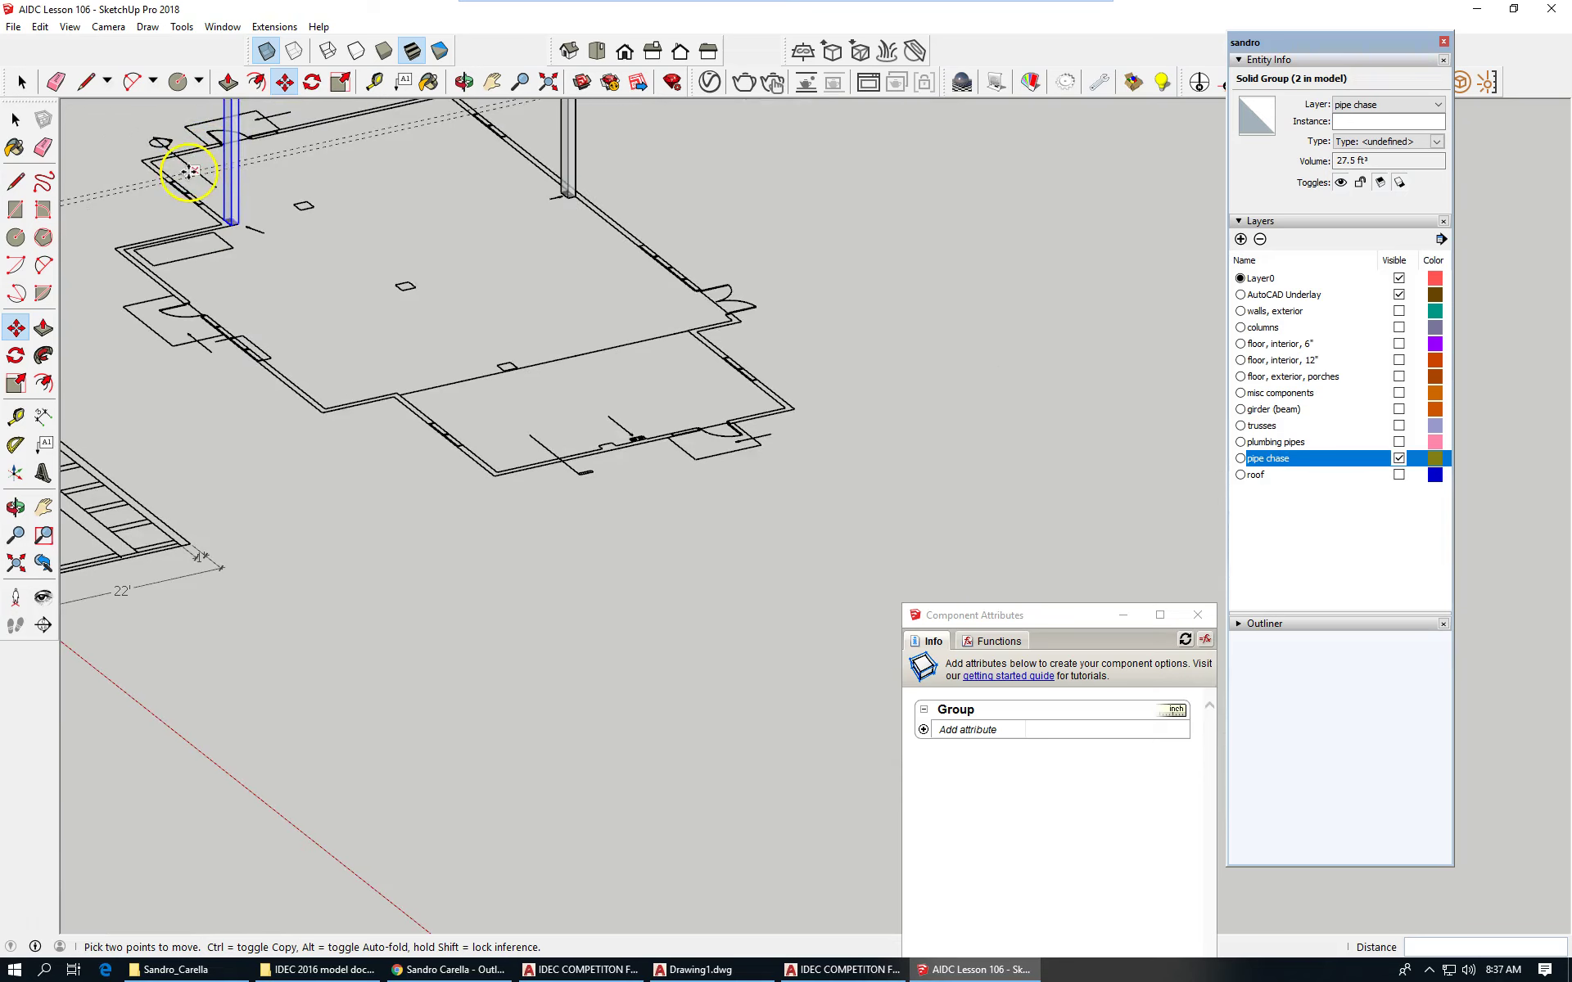
scroll(581, 435, "up", 3)
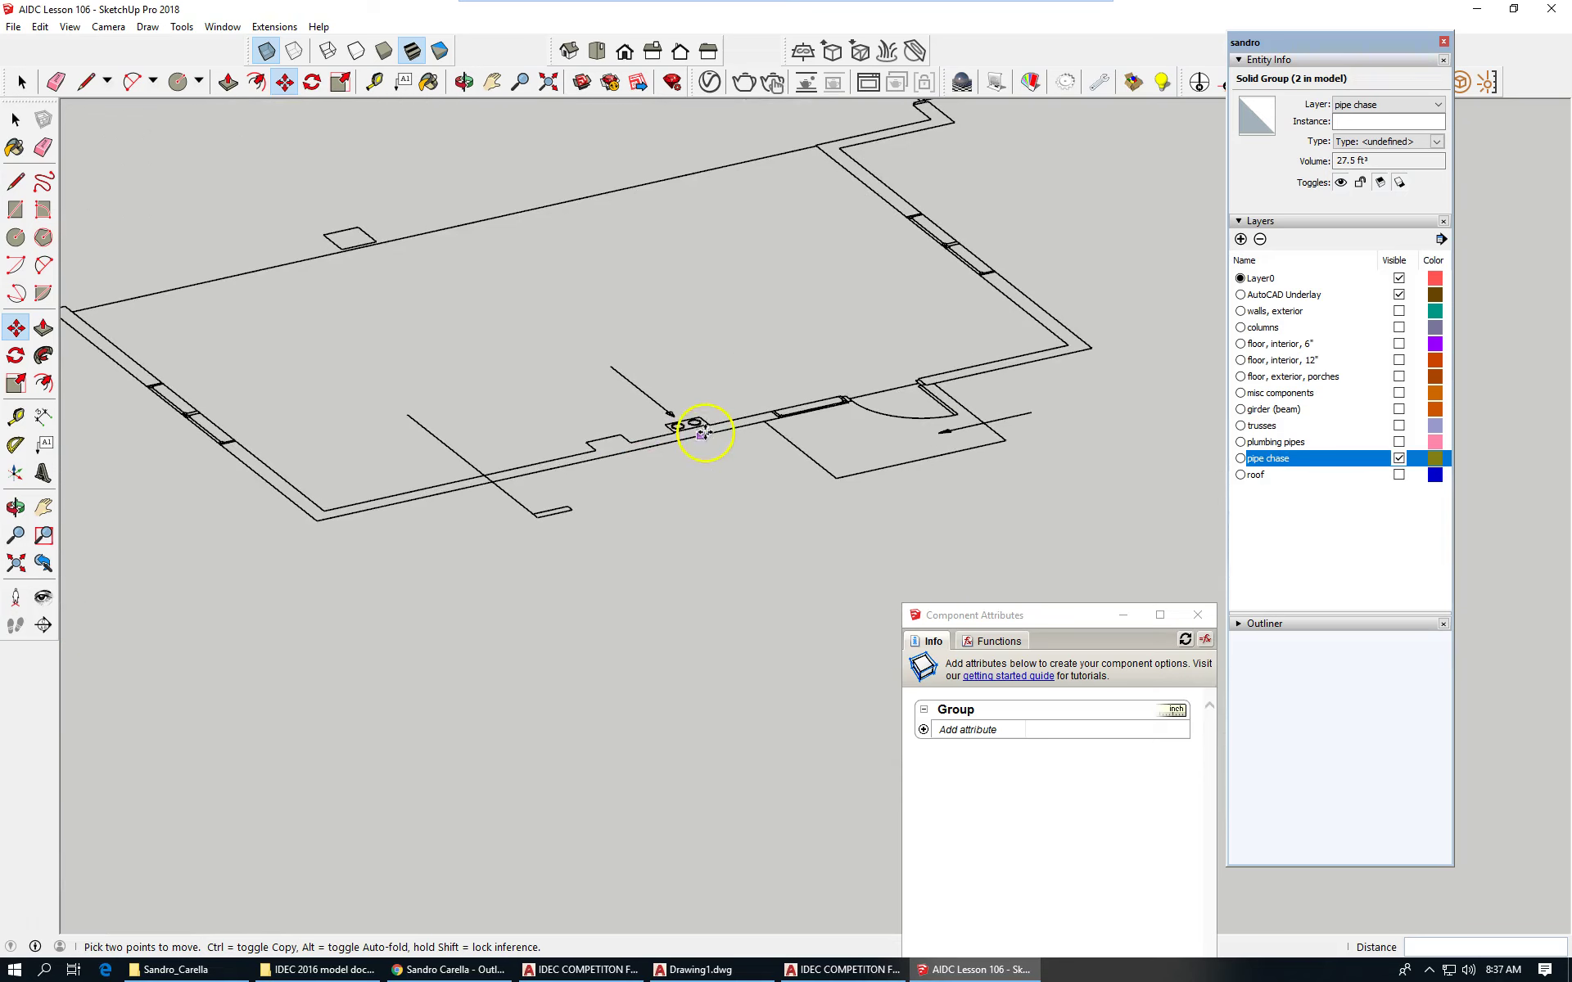
scroll(660, 509, "down", 3)
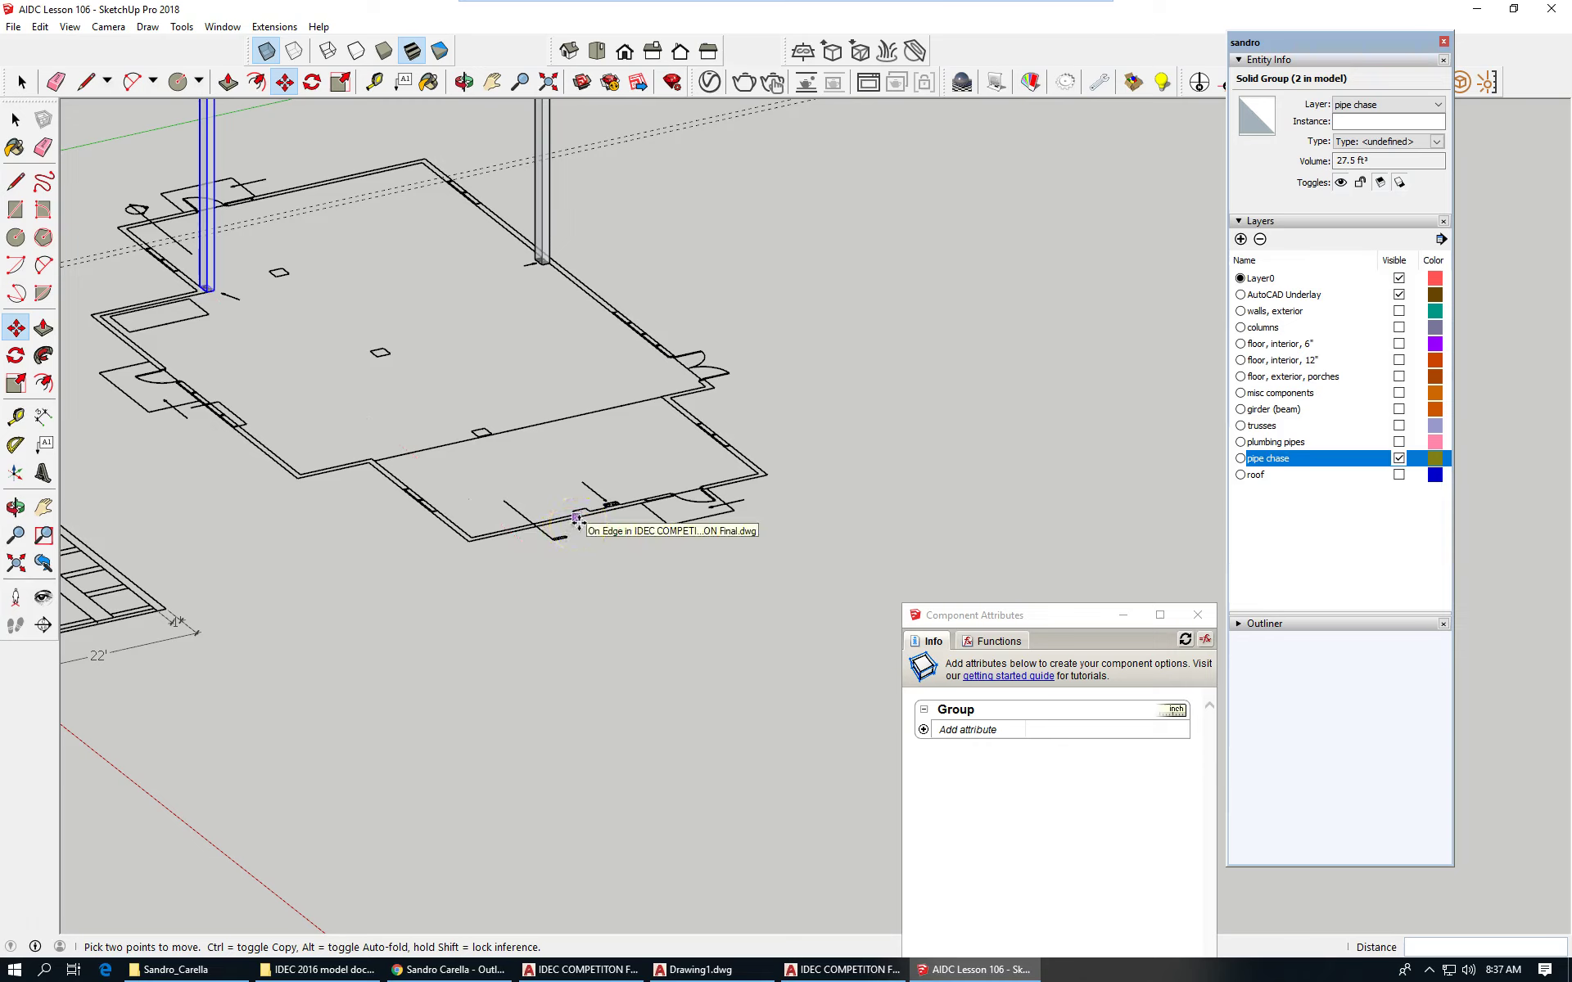
Step: Place another pipe chase copy beside the plumbing openings over the two-pipe outline
left_click(206, 290)
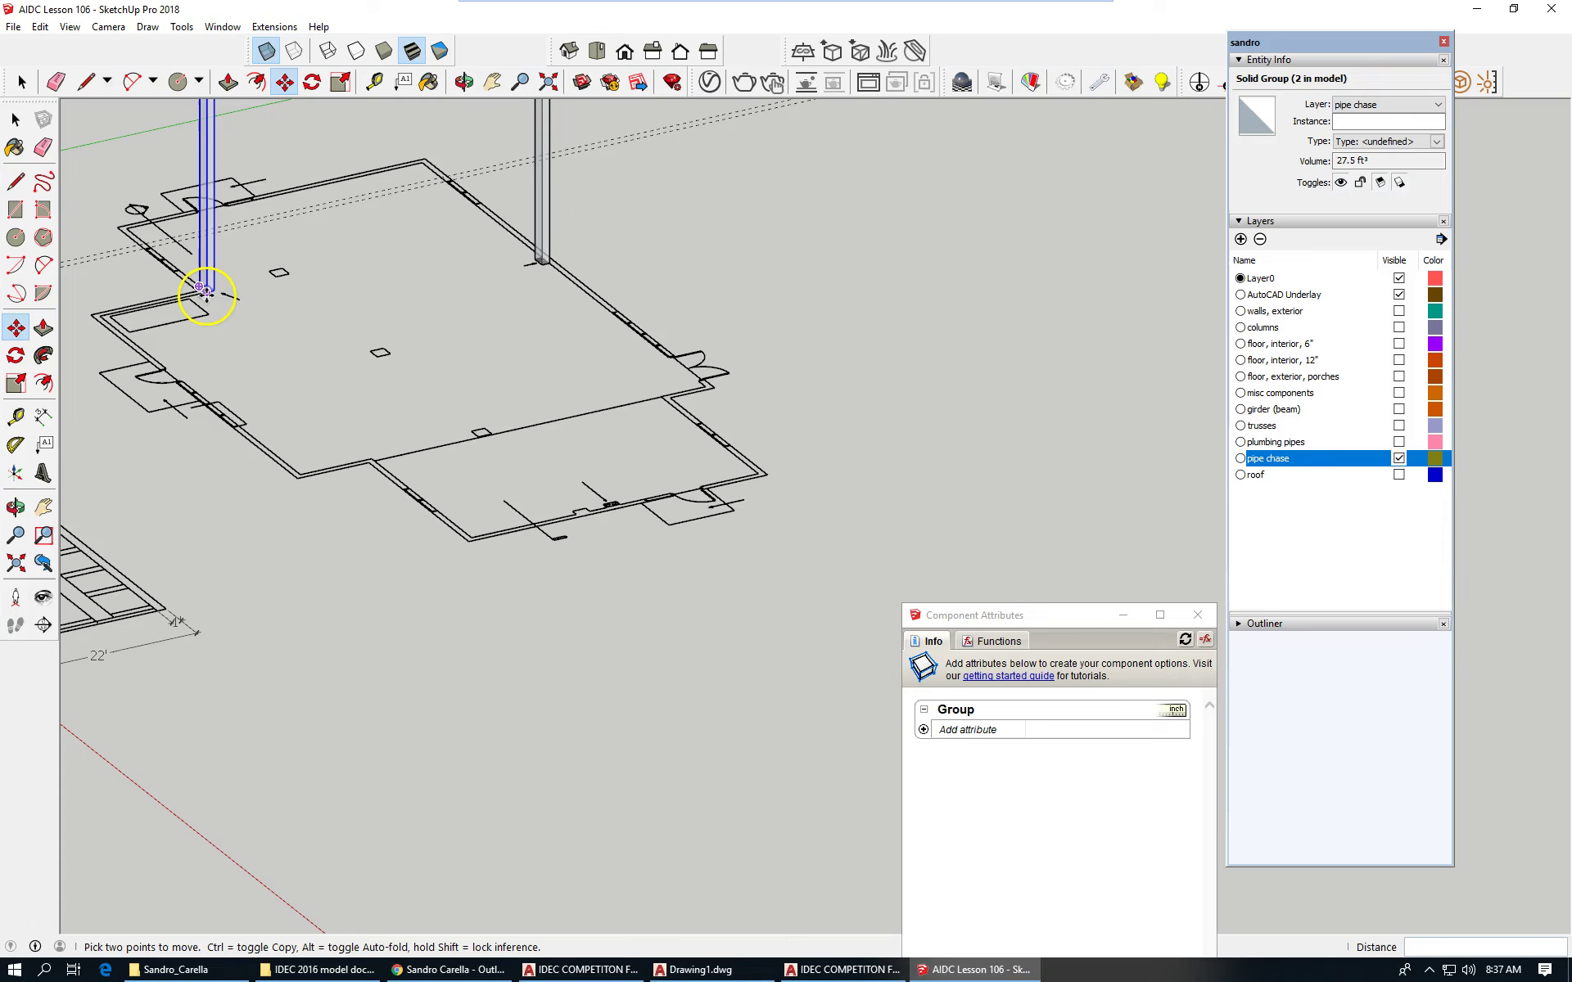
key("ctrl")
scroll(577, 516, "up", 3)
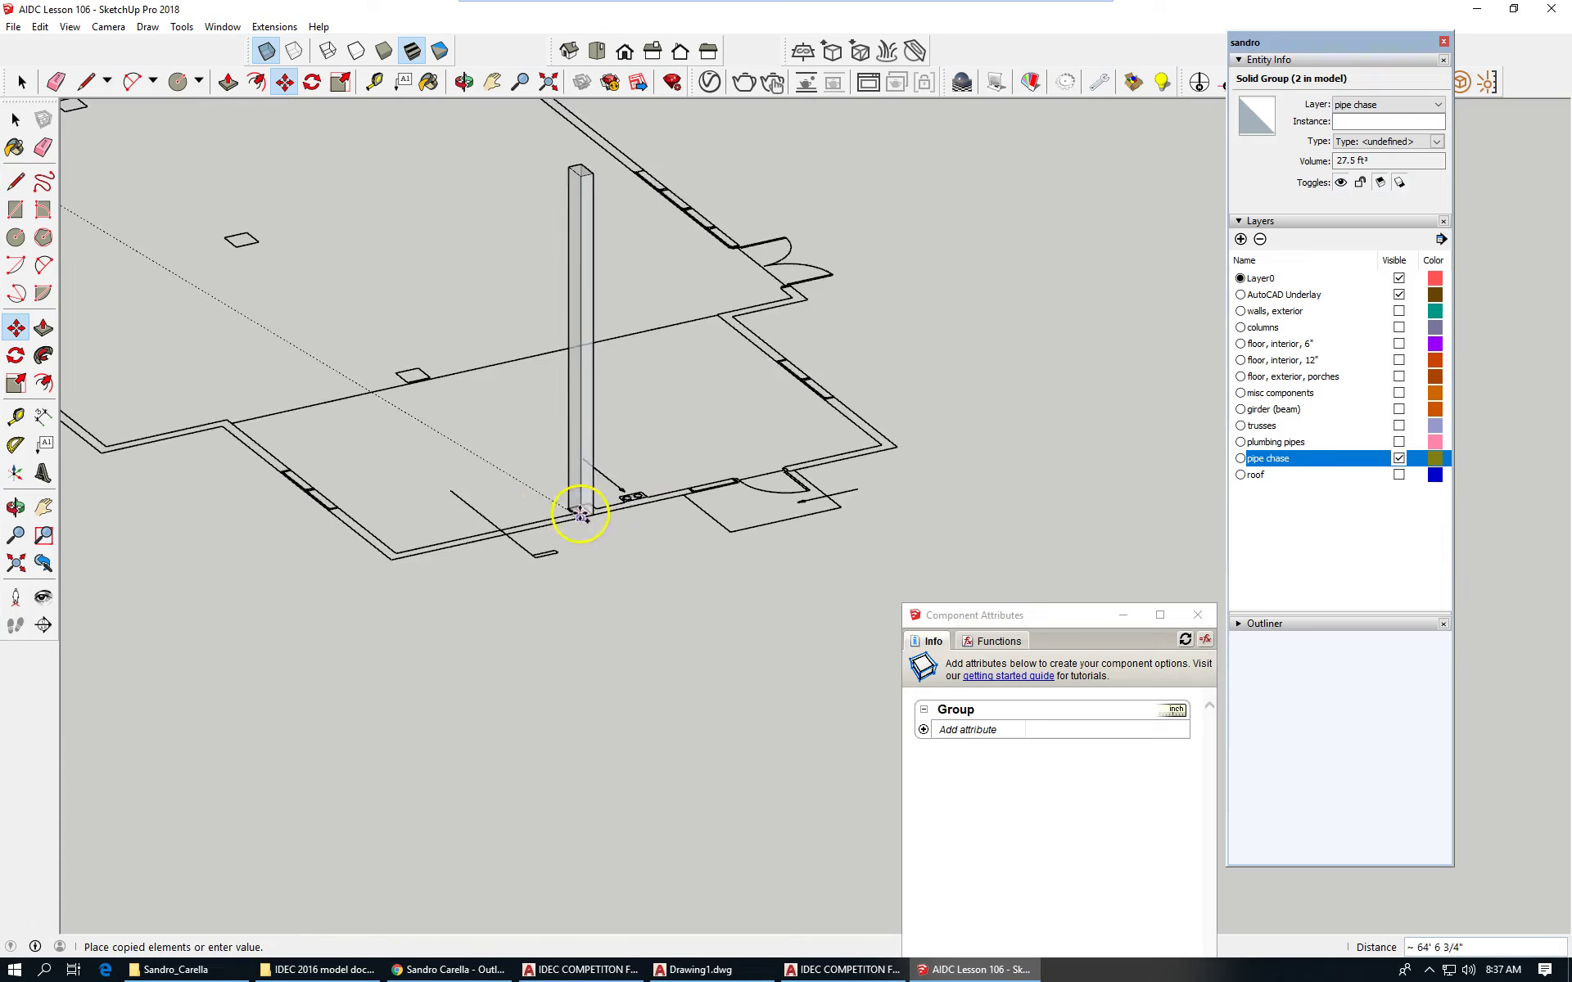
scroll(580, 514, "up", 5)
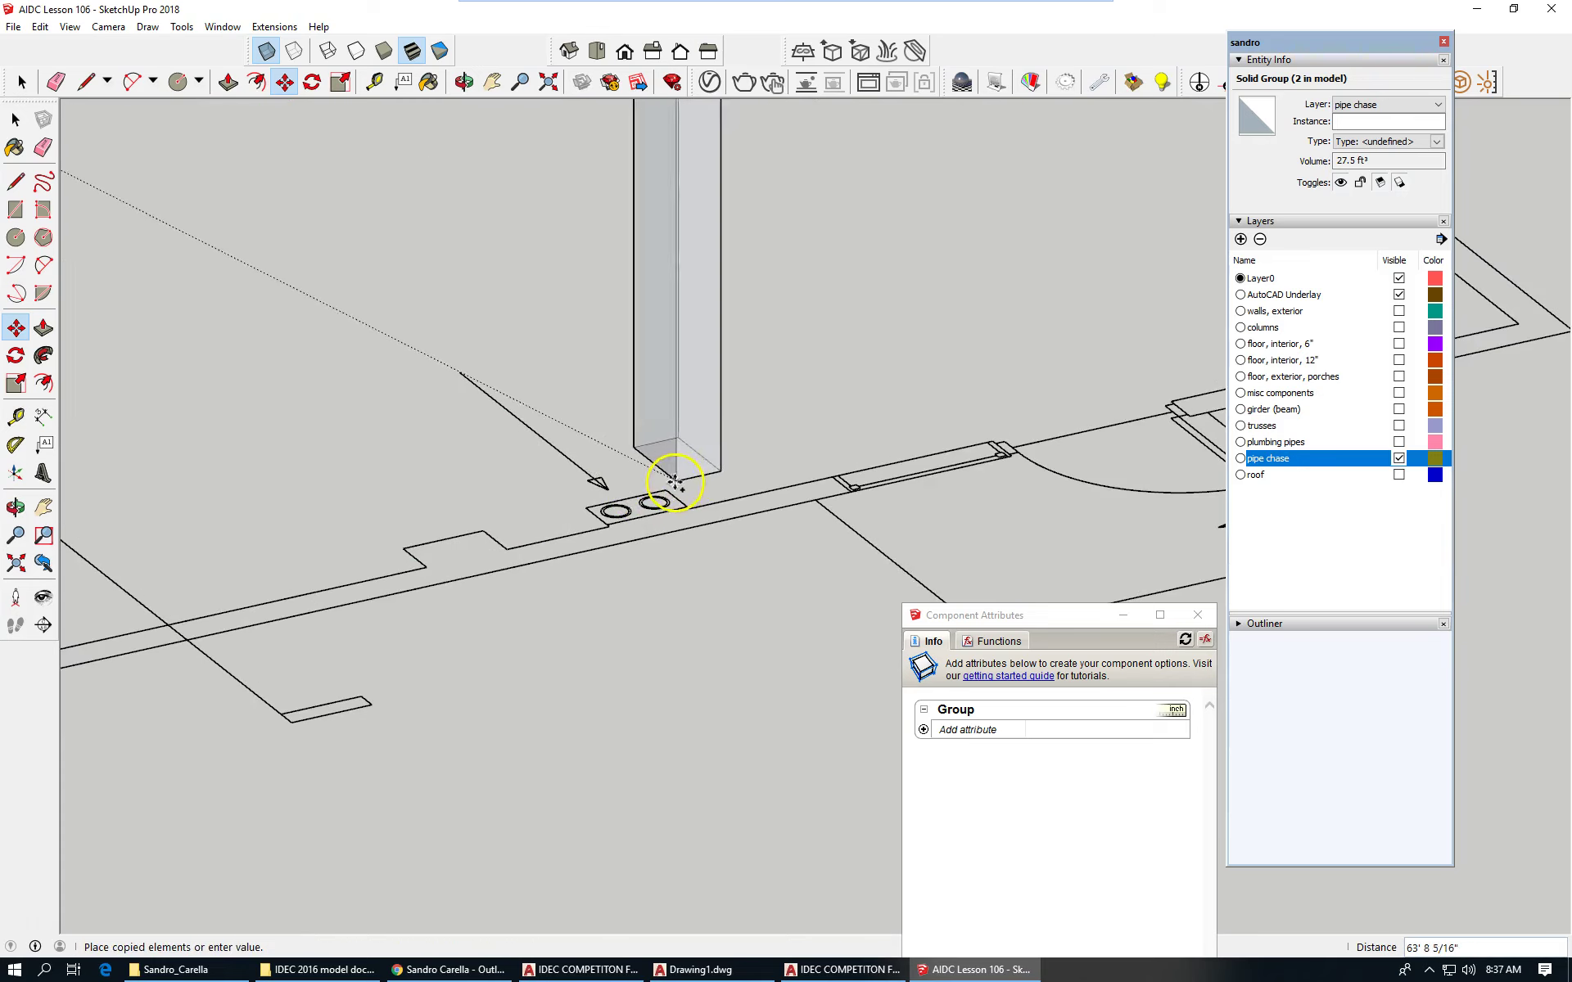
left_click(692, 506)
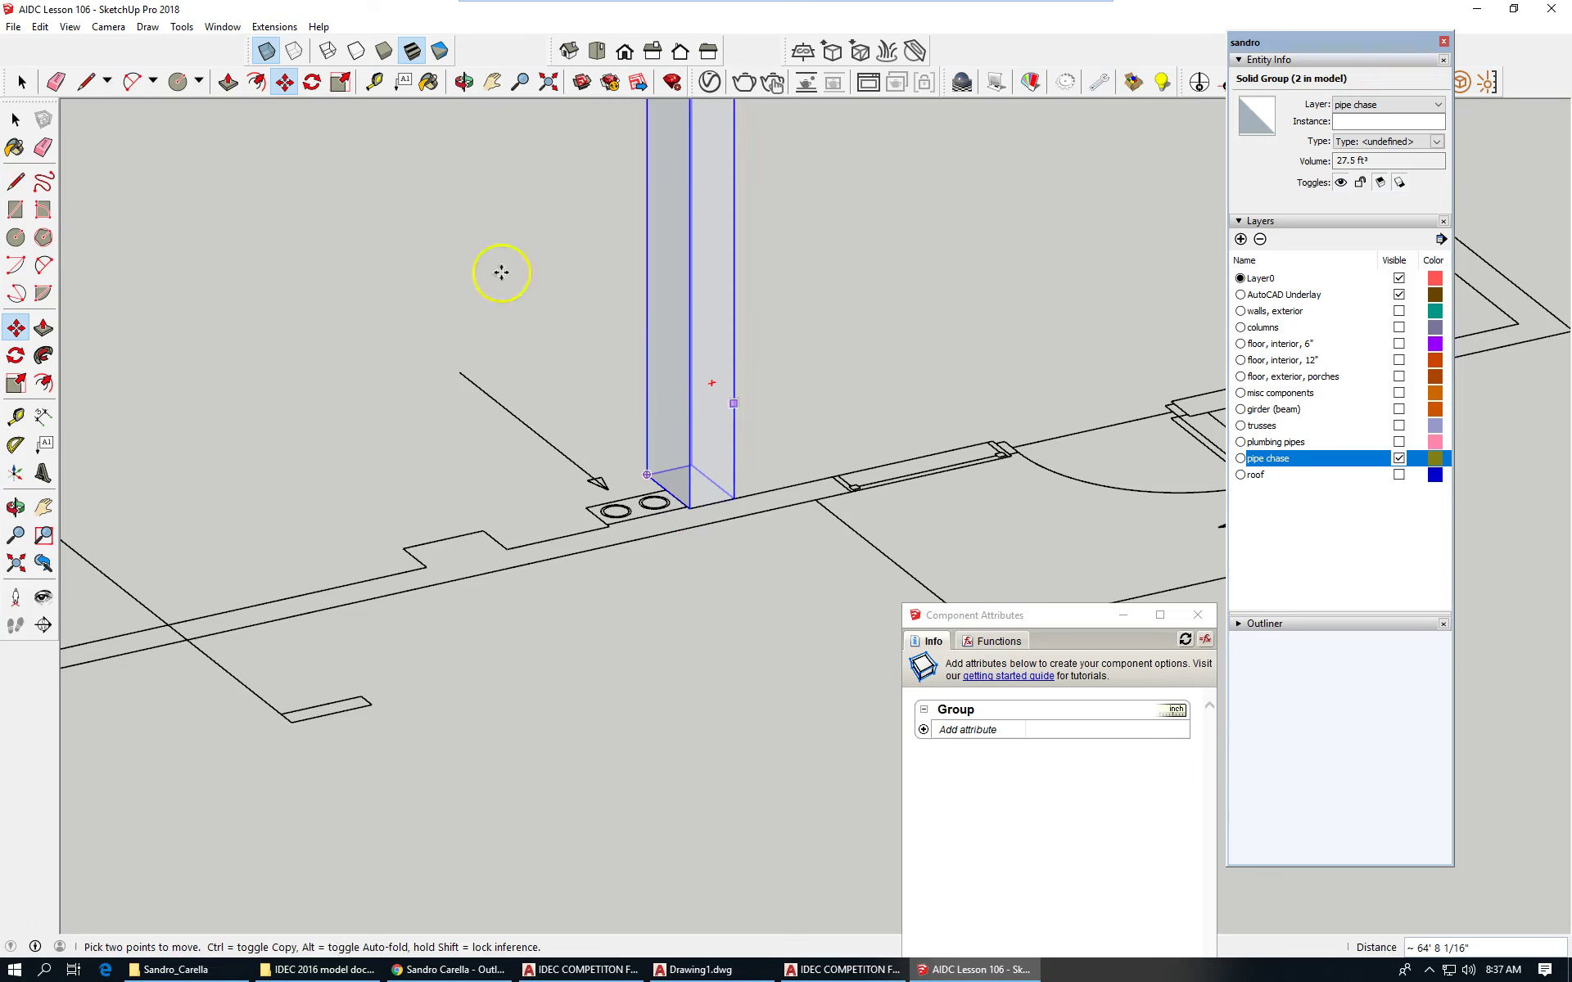
scroll(134, 418, "down", 2)
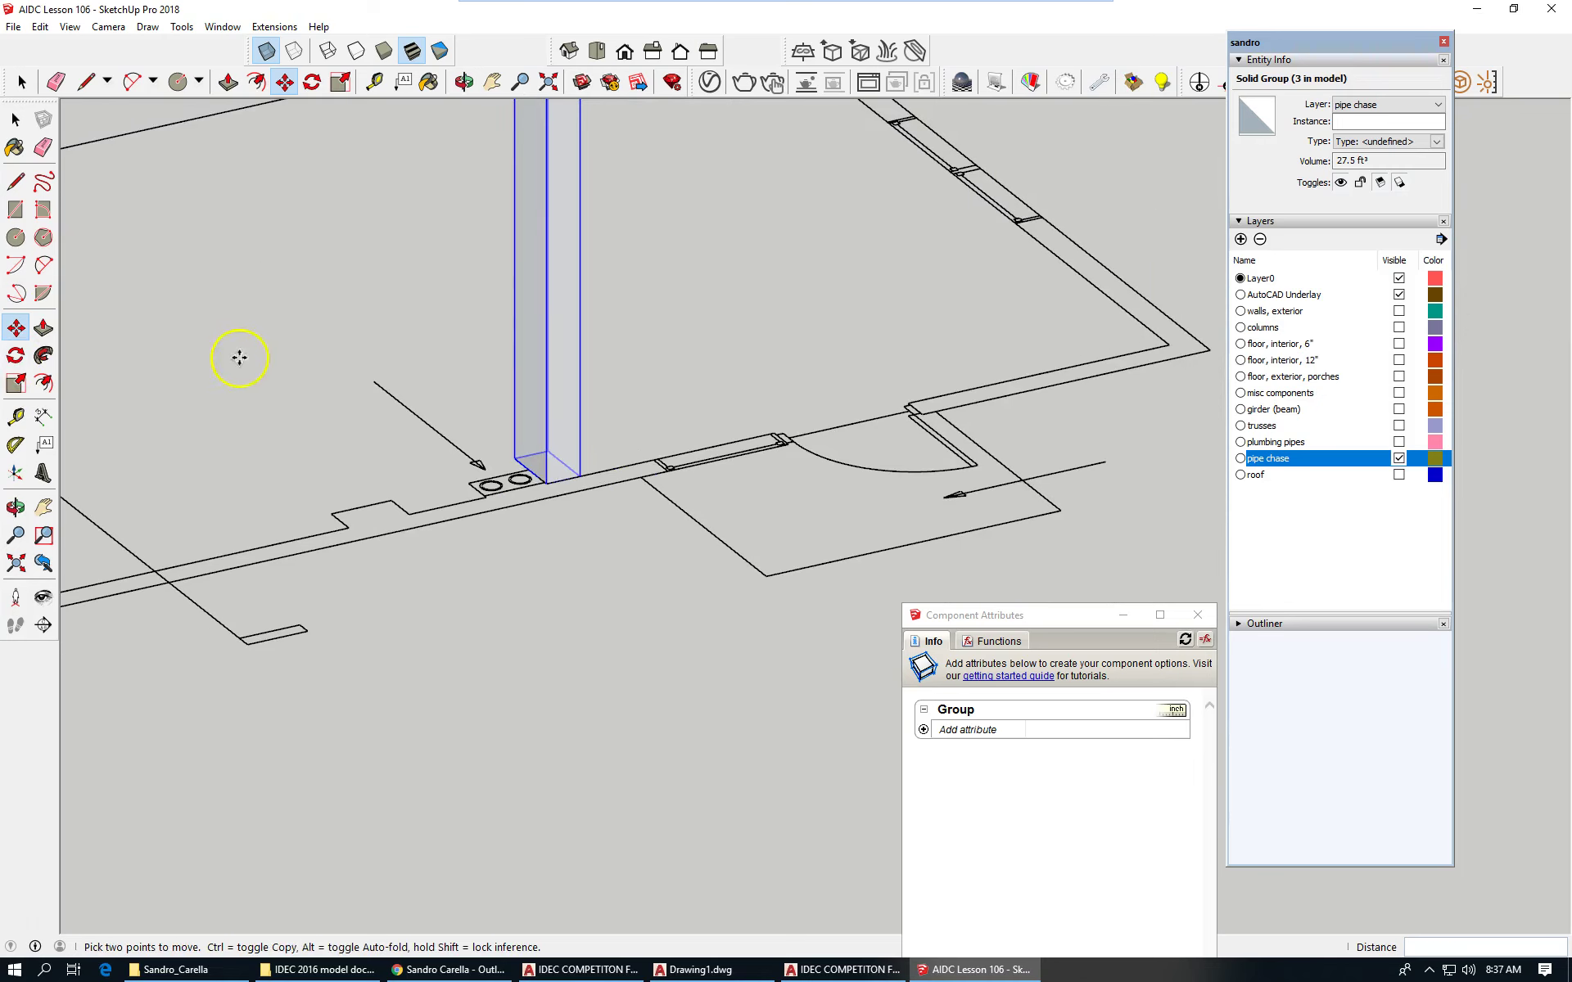
Step: Rotate the newest pipe chase copy 90° on the horizontal plane about its base corner
left_click(312, 81)
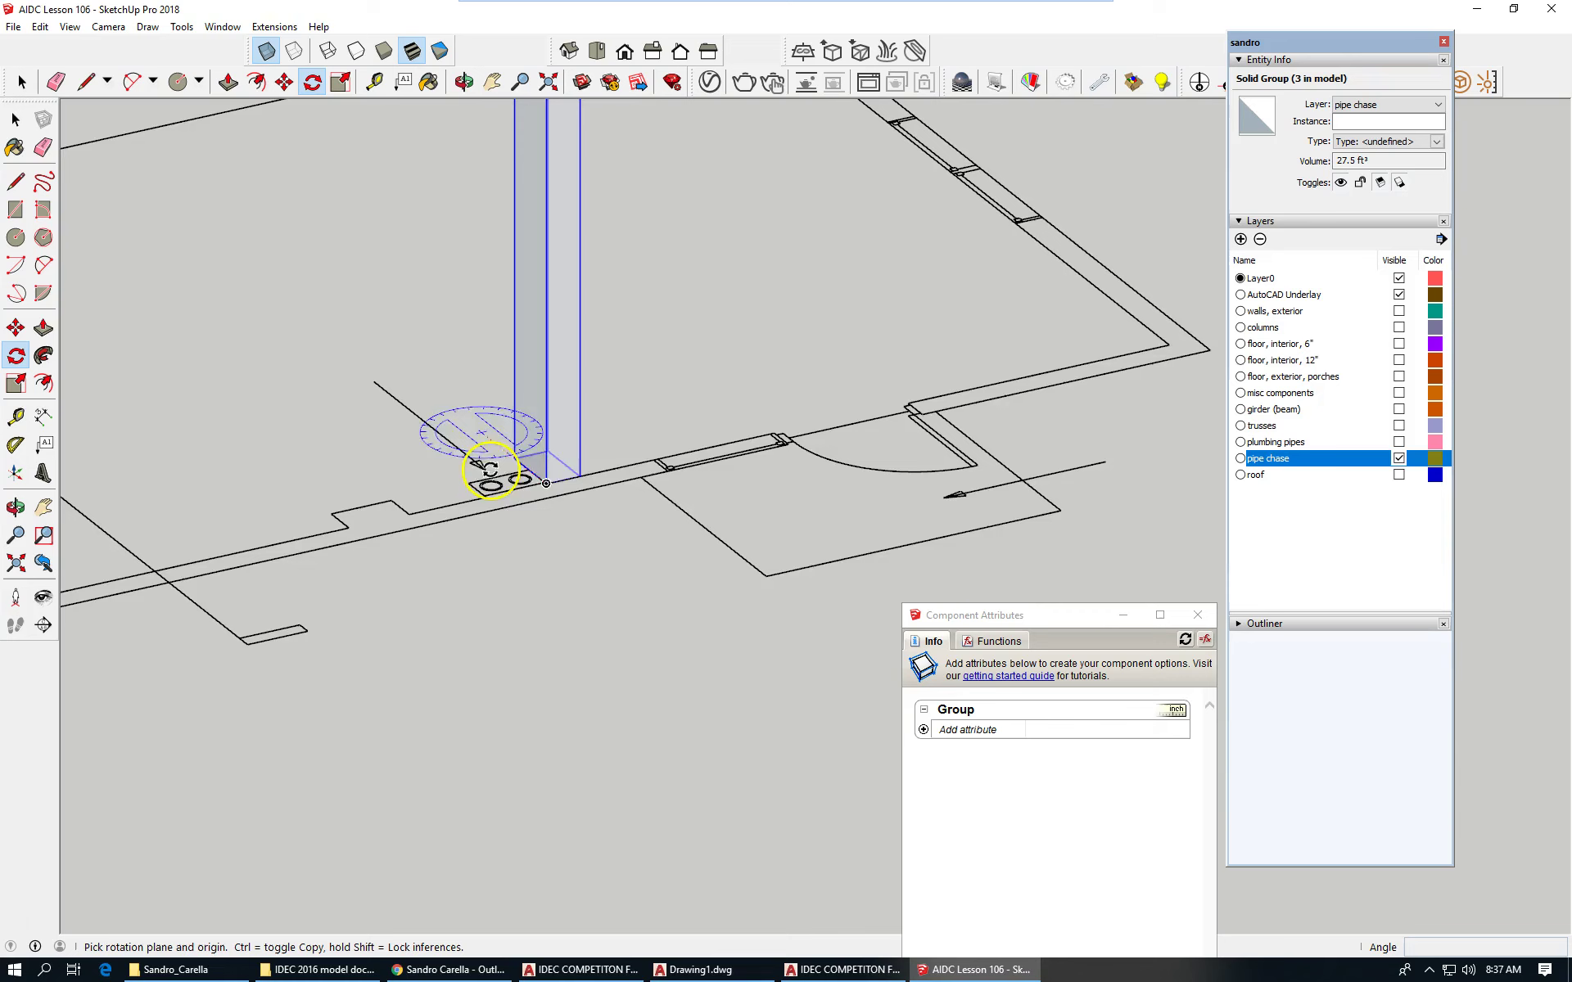
scroll(520, 481, "up", 1)
scroll(520, 481, "up", 1)
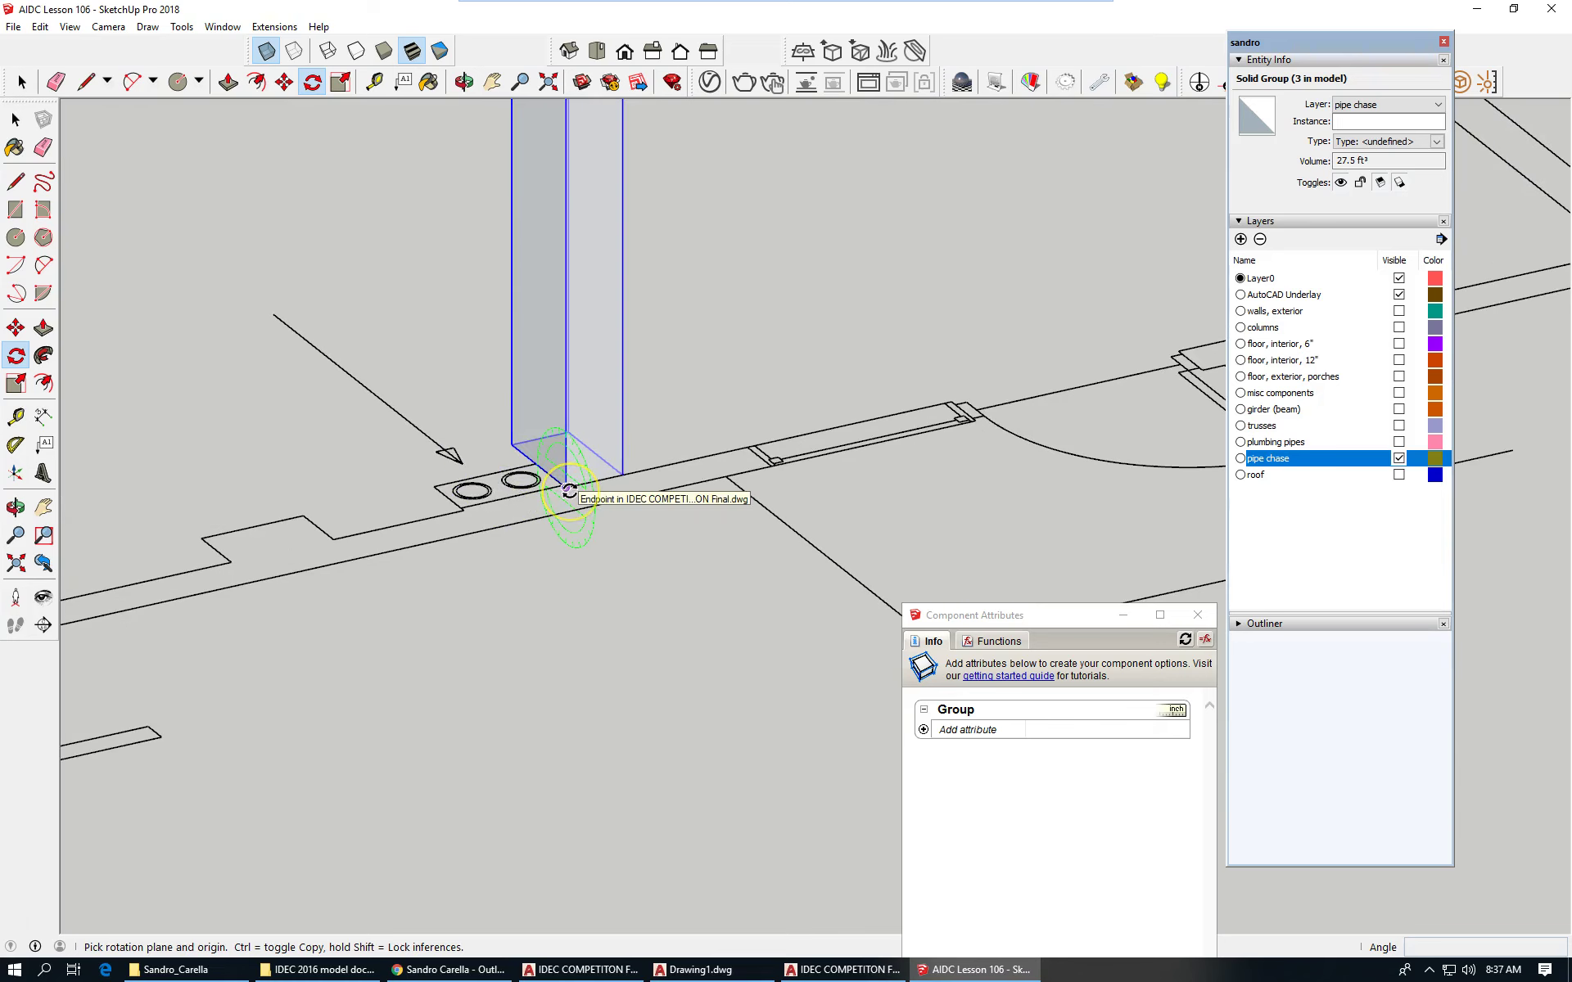
key("Right")
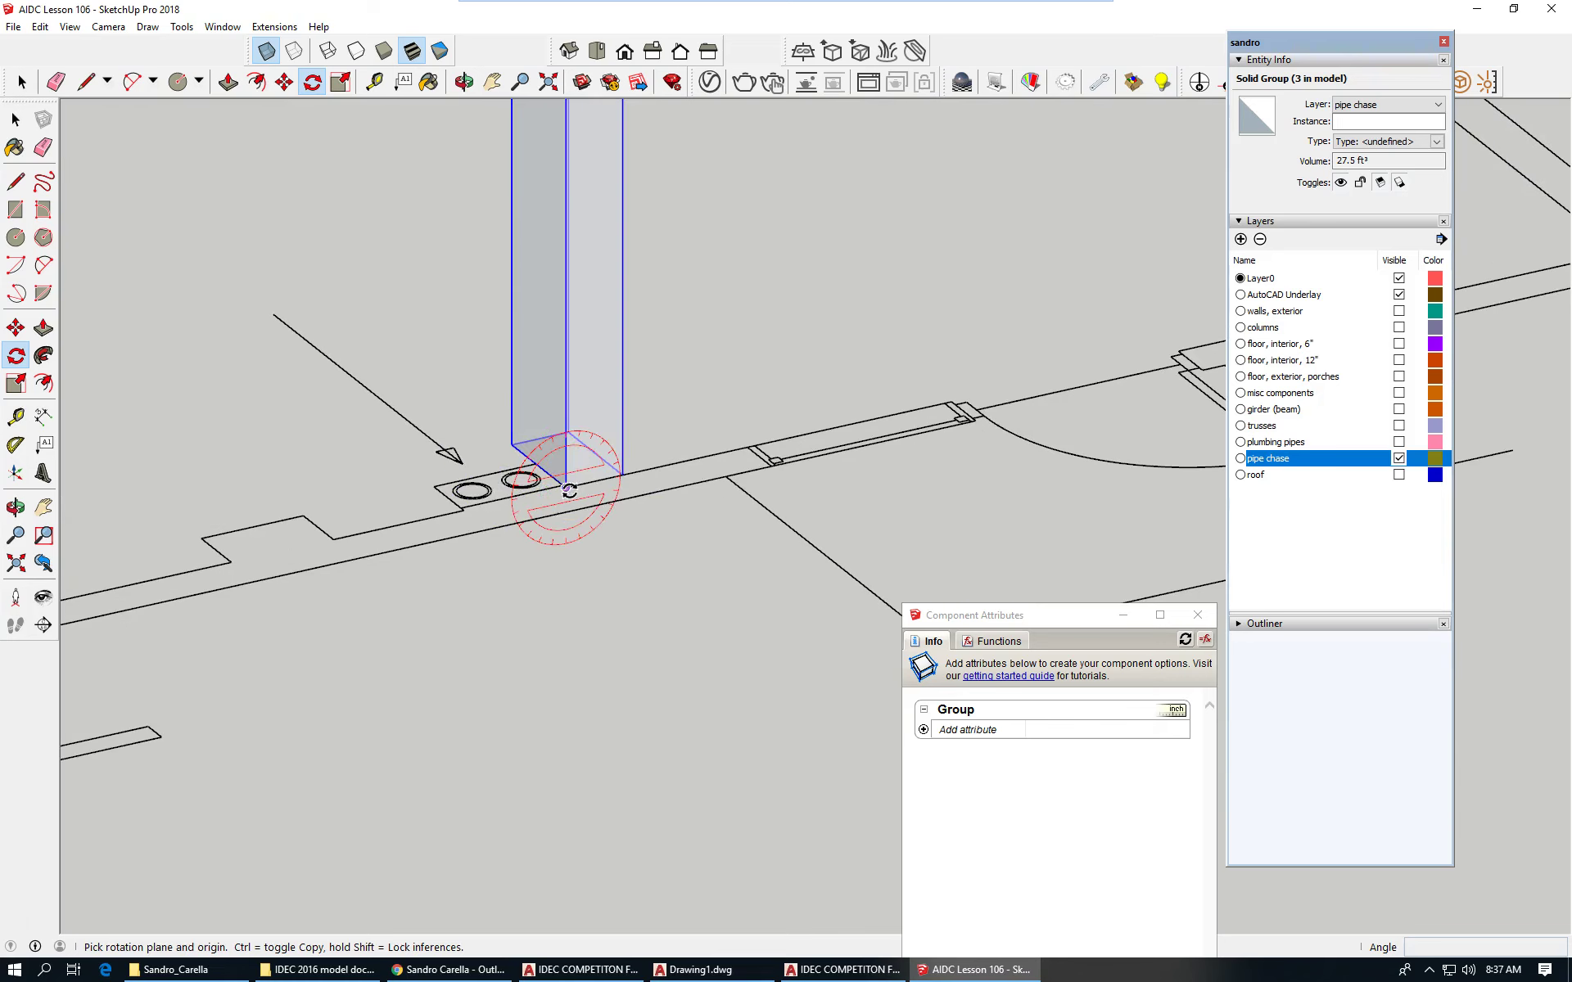
key("Left")
key("Up")
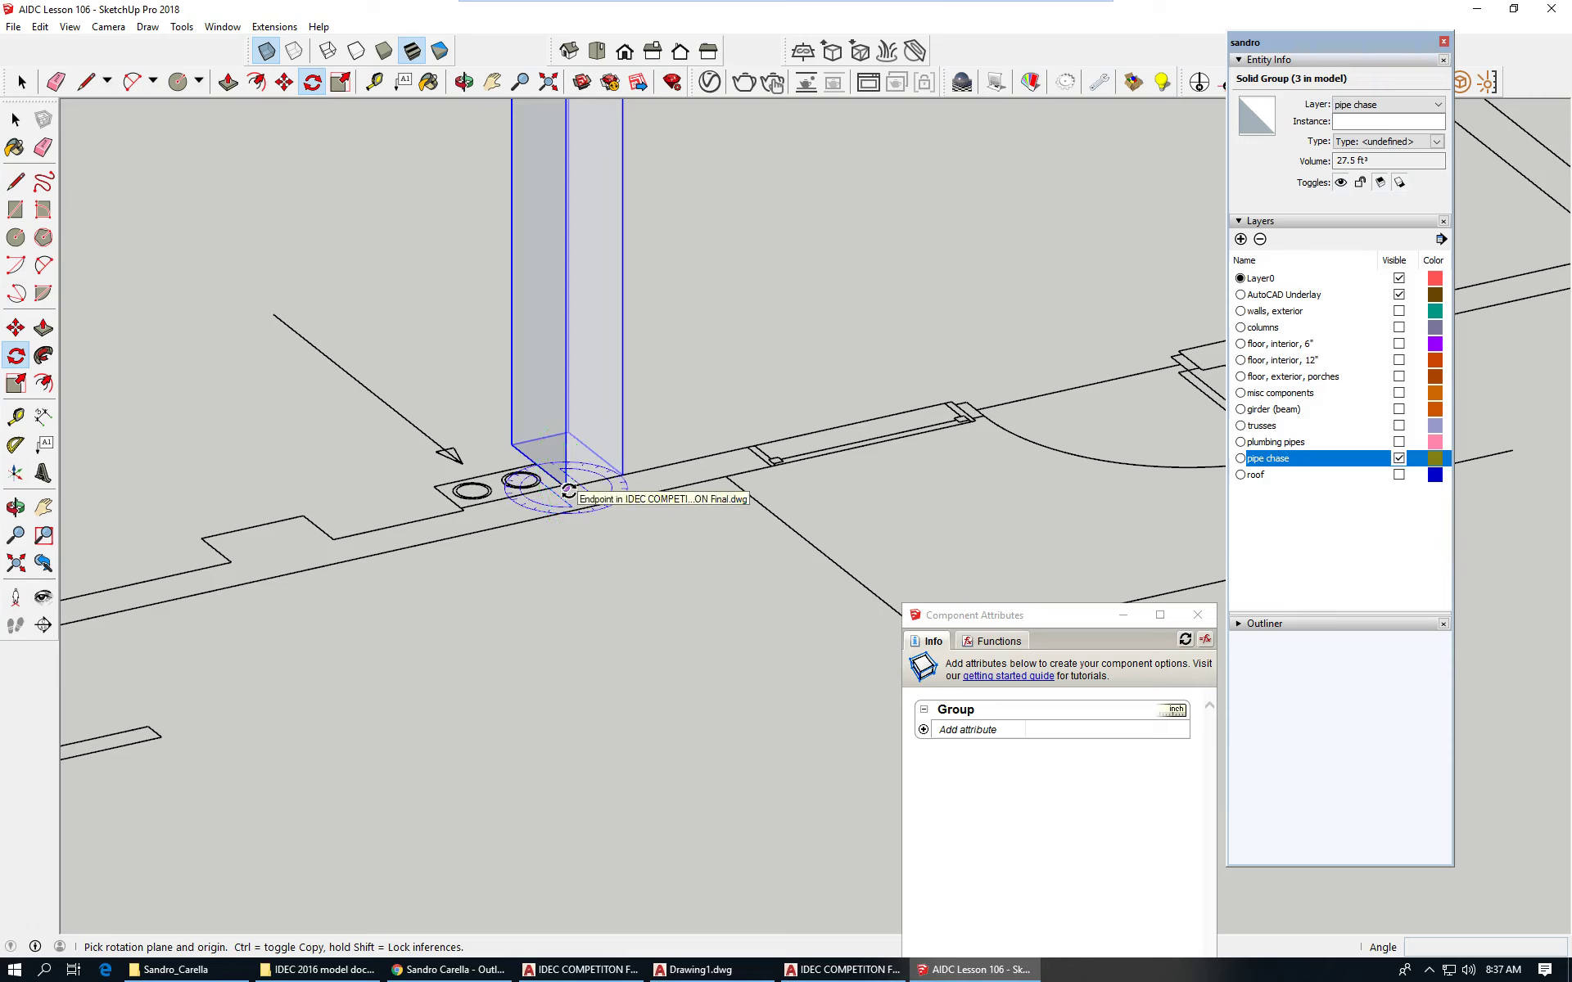
left_click(567, 489)
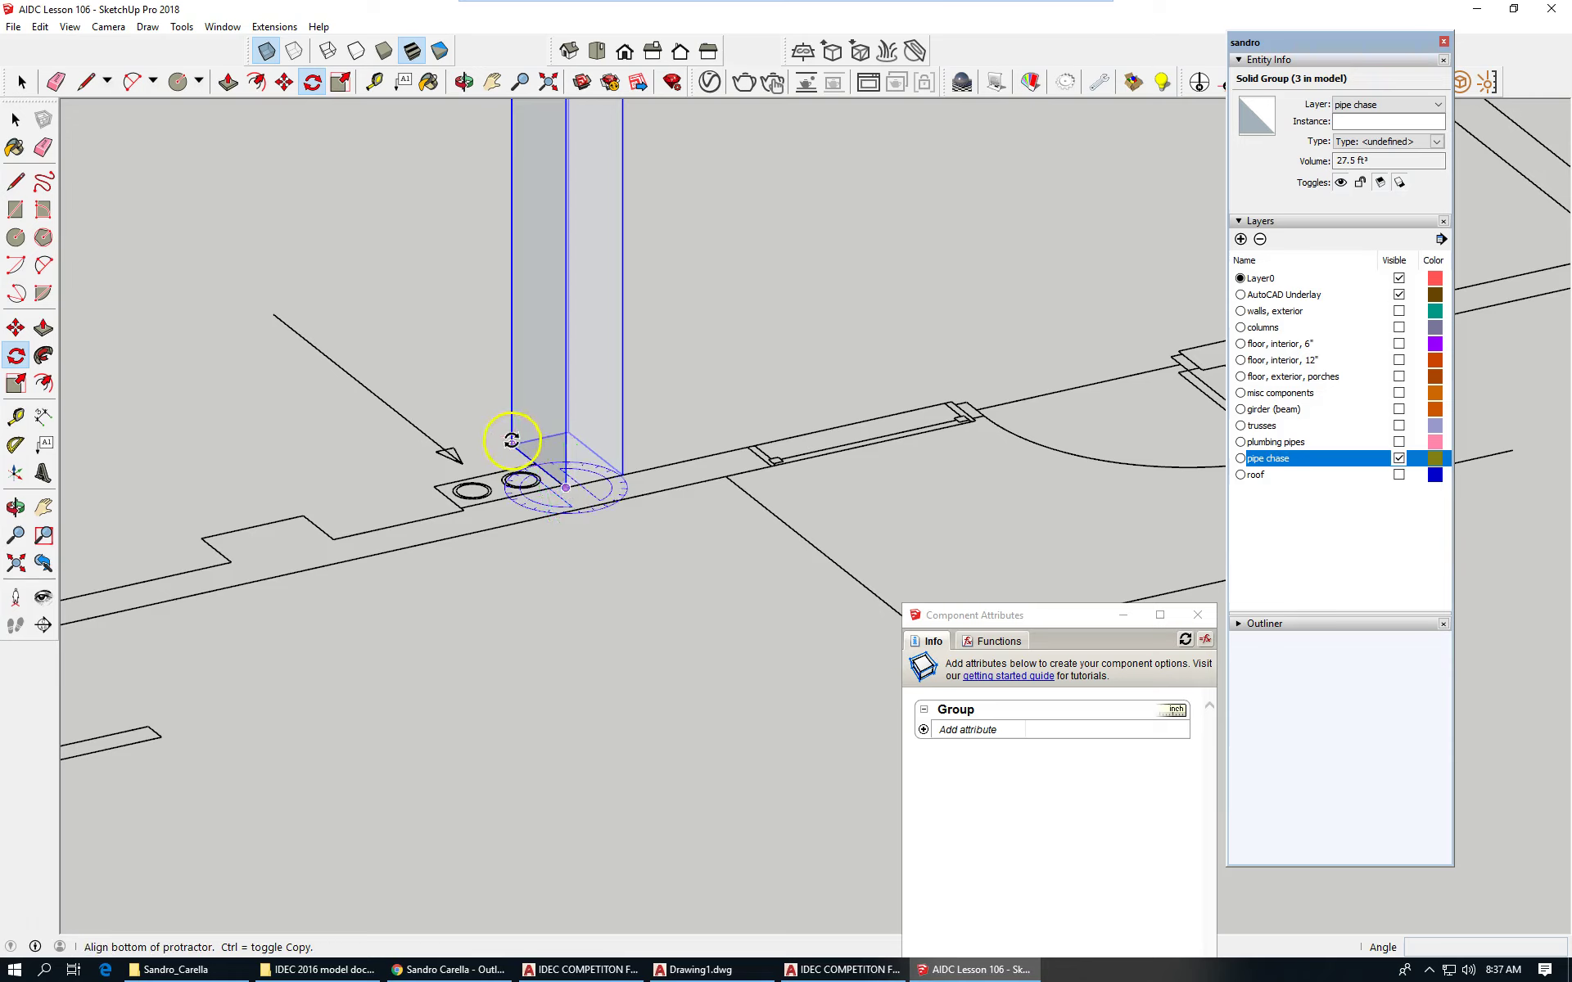
left_click(511, 443)
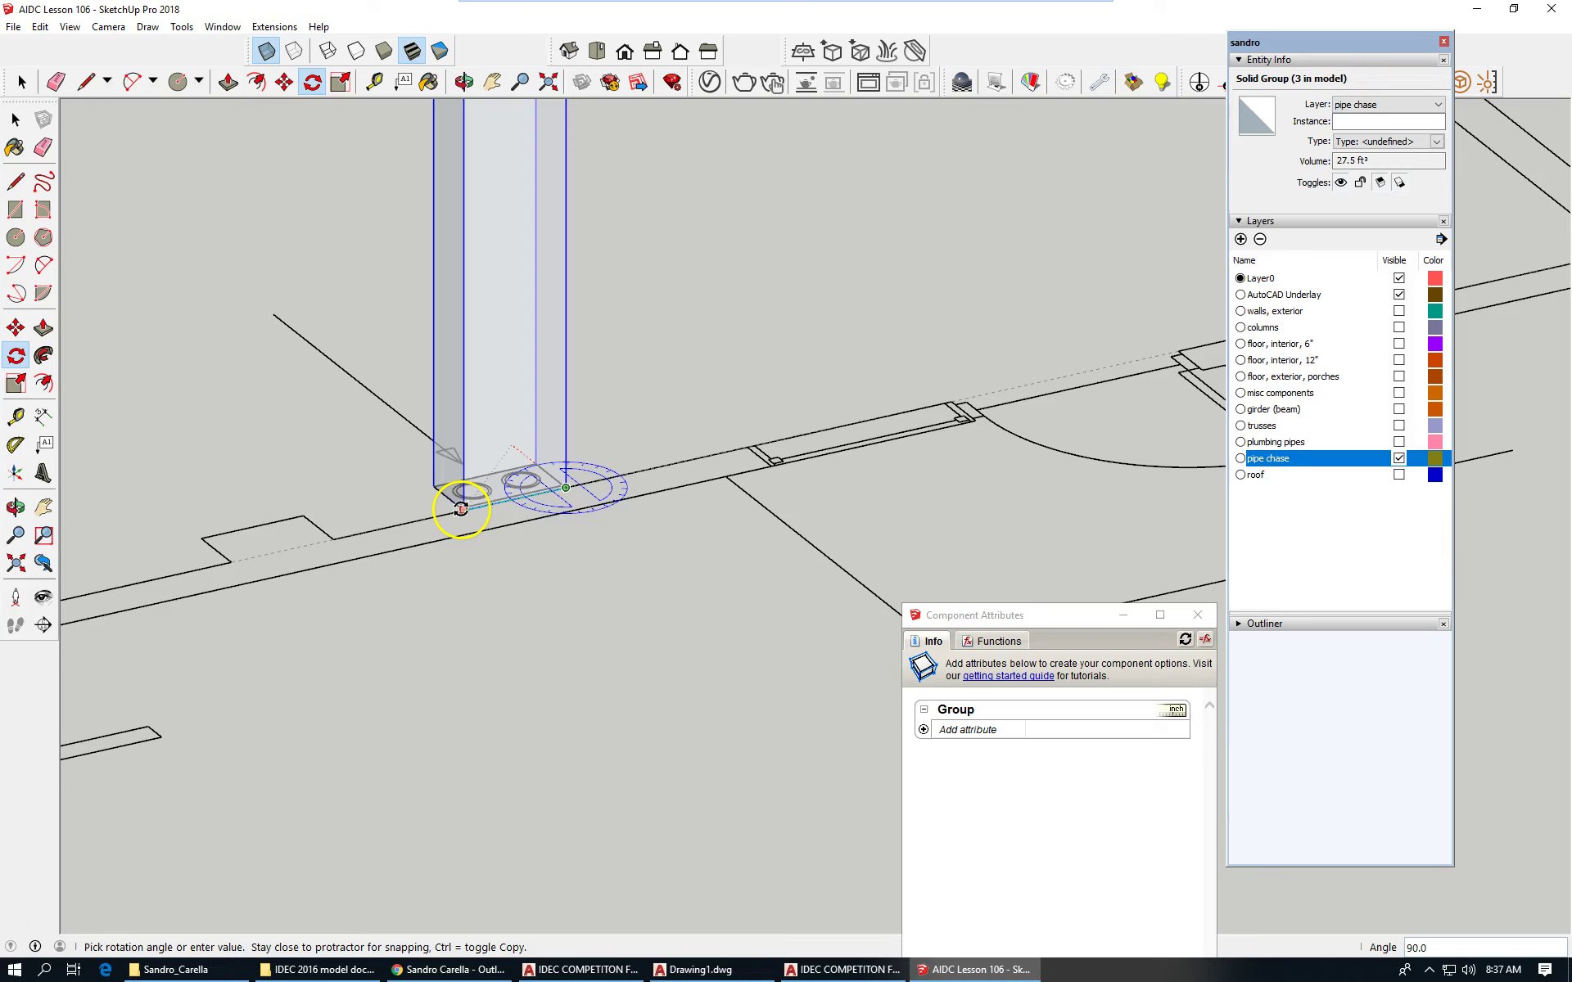
left_click(461, 508)
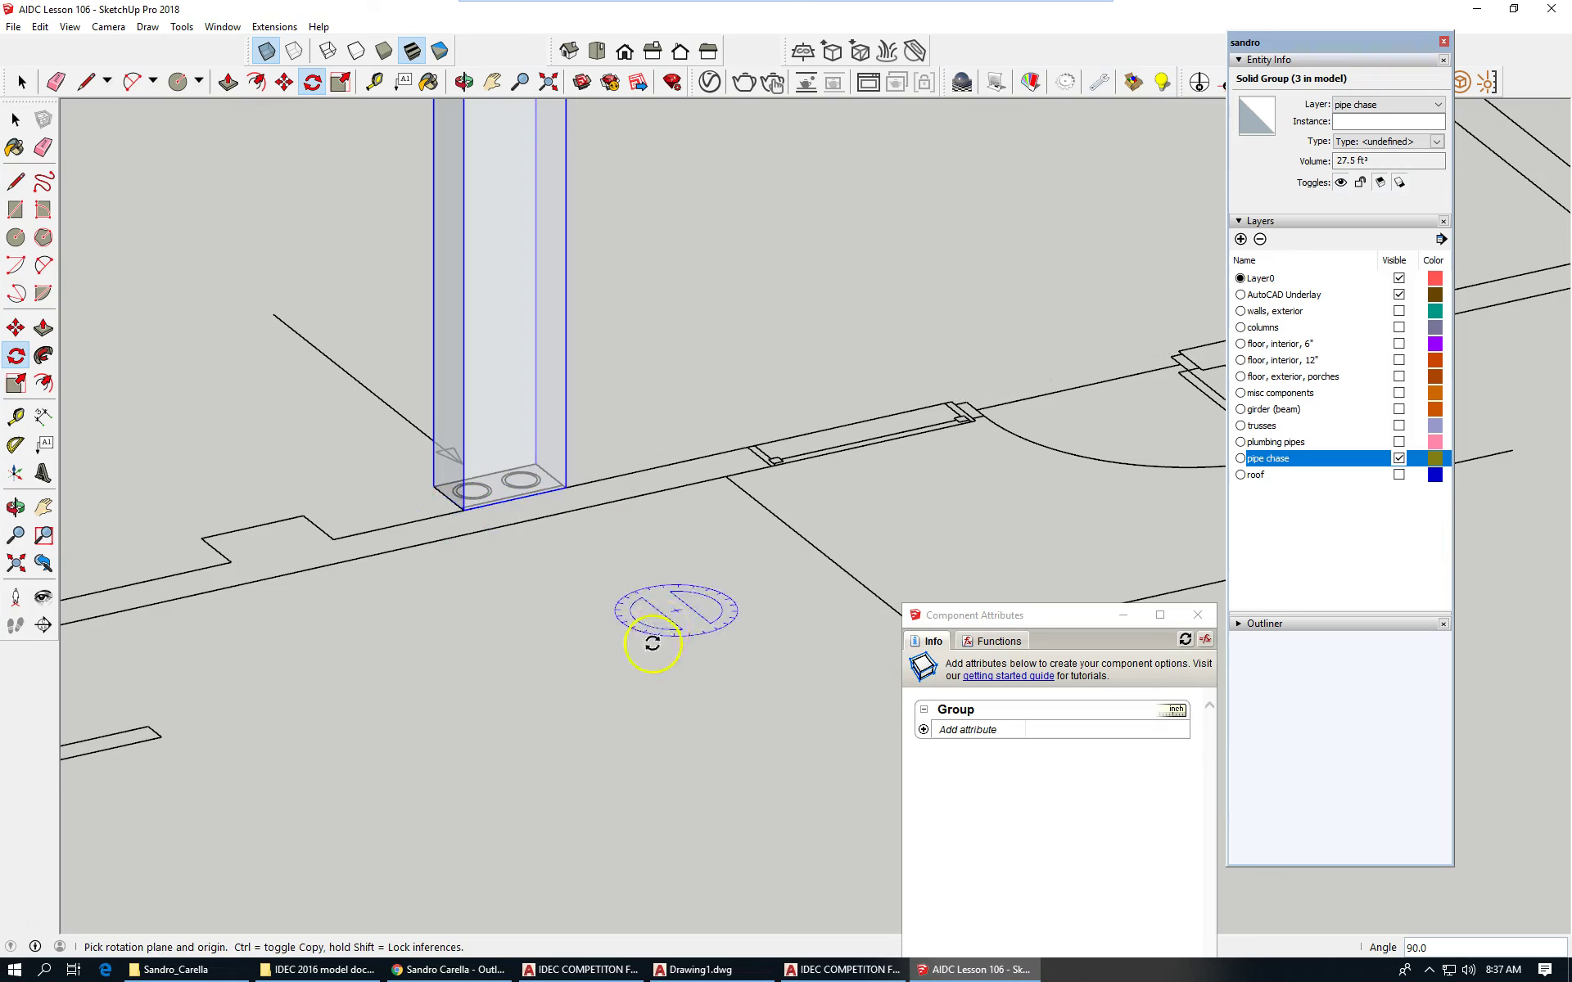
scroll(630, 644, "down", 2)
scroll(630, 644, "down", 5)
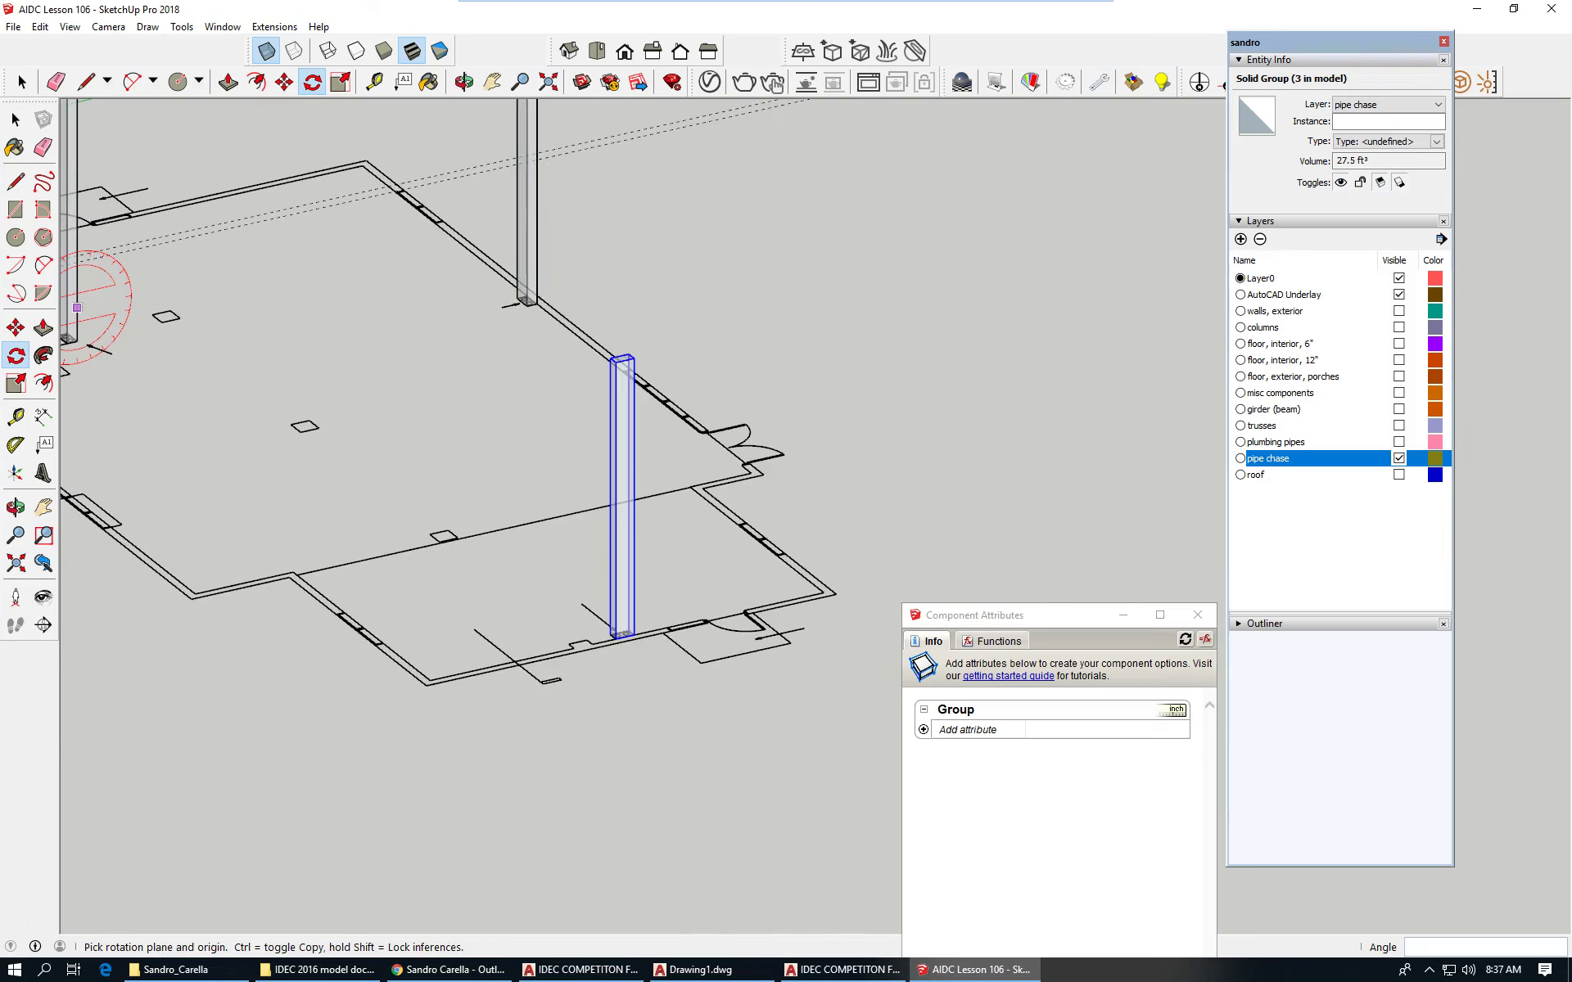
left_click(16, 119)
scroll(867, 350, "down", 3)
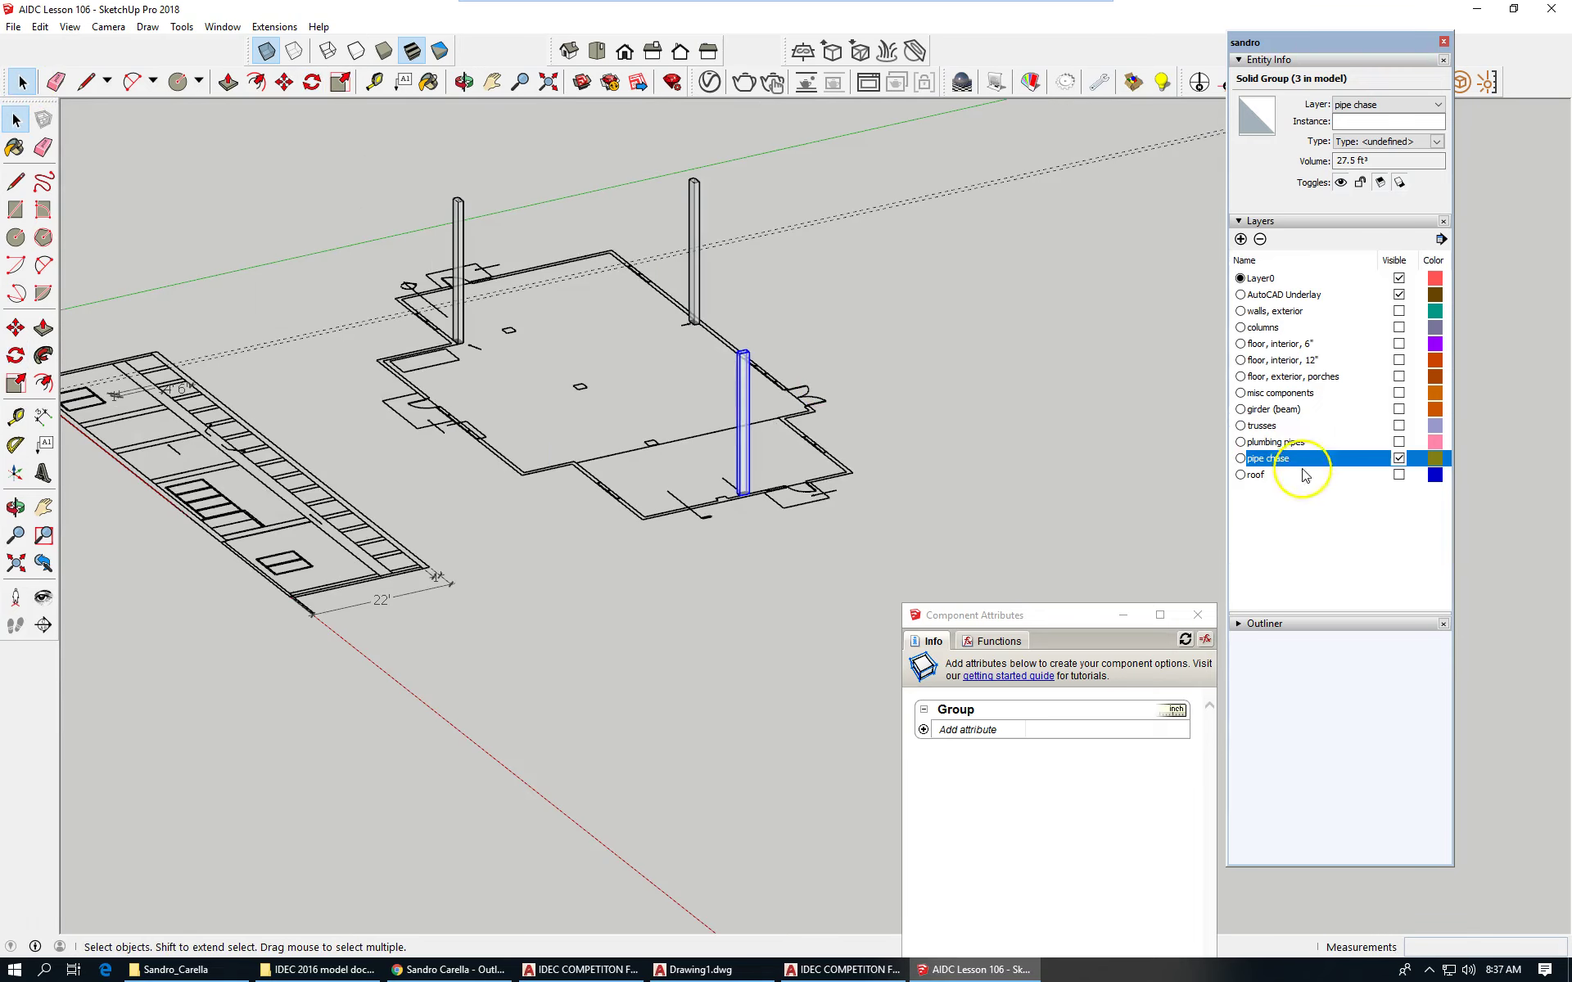
Step: Toggle the pipe chase layer off and on, then make the columns layer visible
left_click(1399, 458)
left_click(1399, 458)
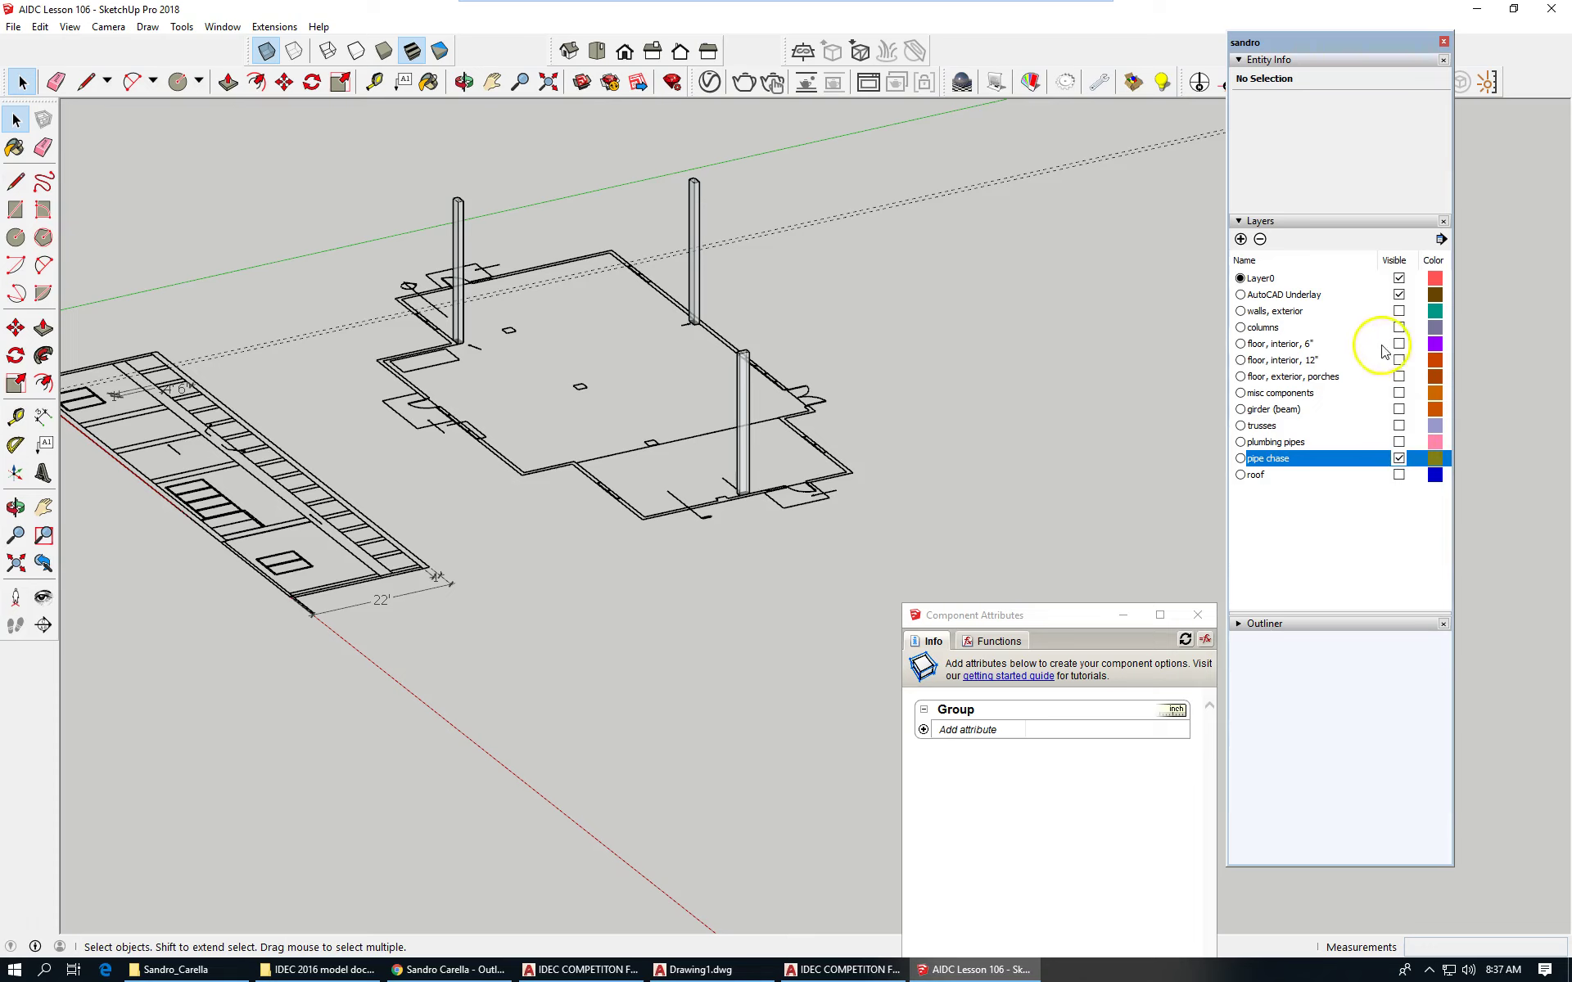
left_click(1399, 328)
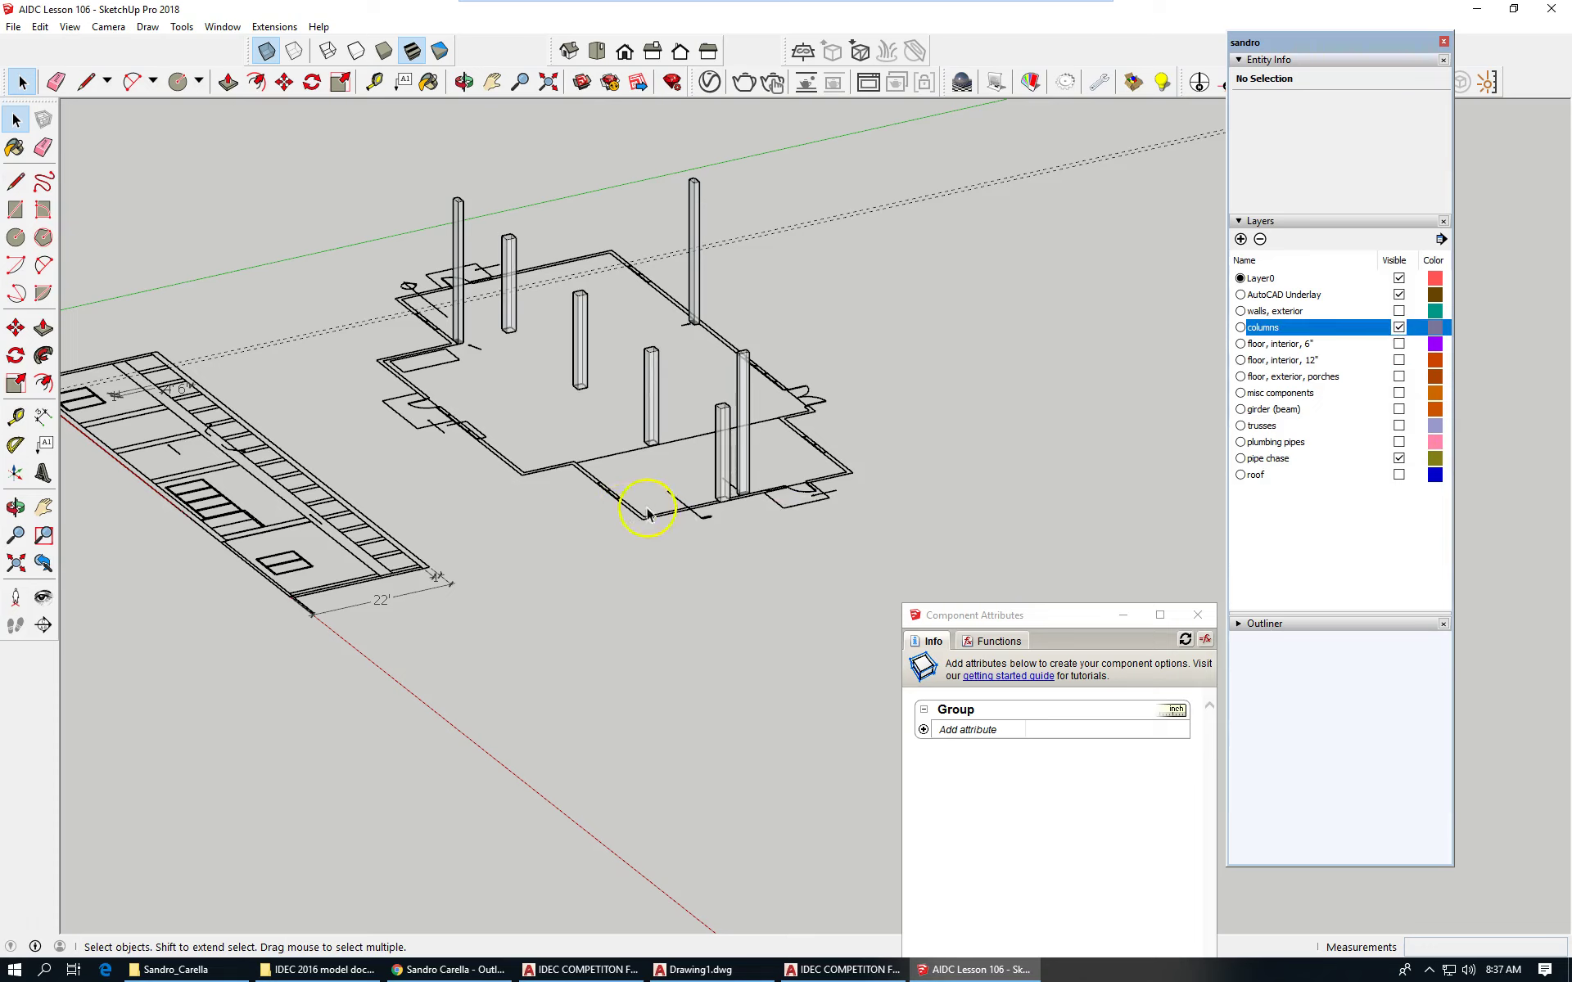
scroll(744, 492, "up", 4)
scroll(748, 497, "down", 4)
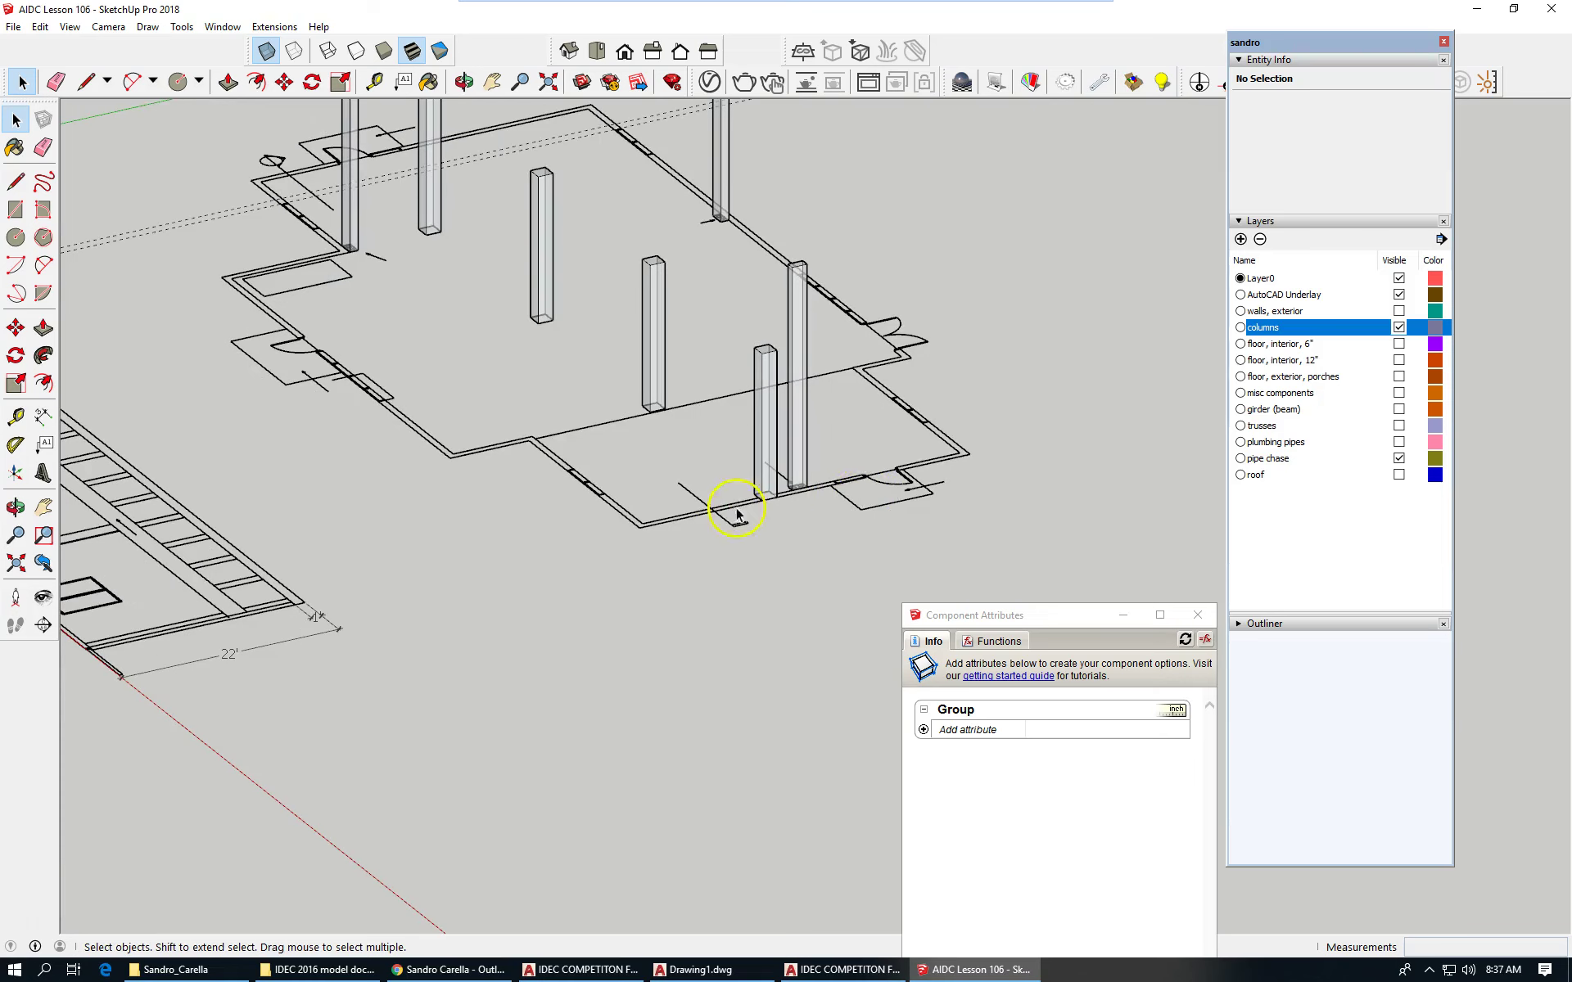
scroll(832, 449, "up", 4)
scroll(532, 655, "down", 3)
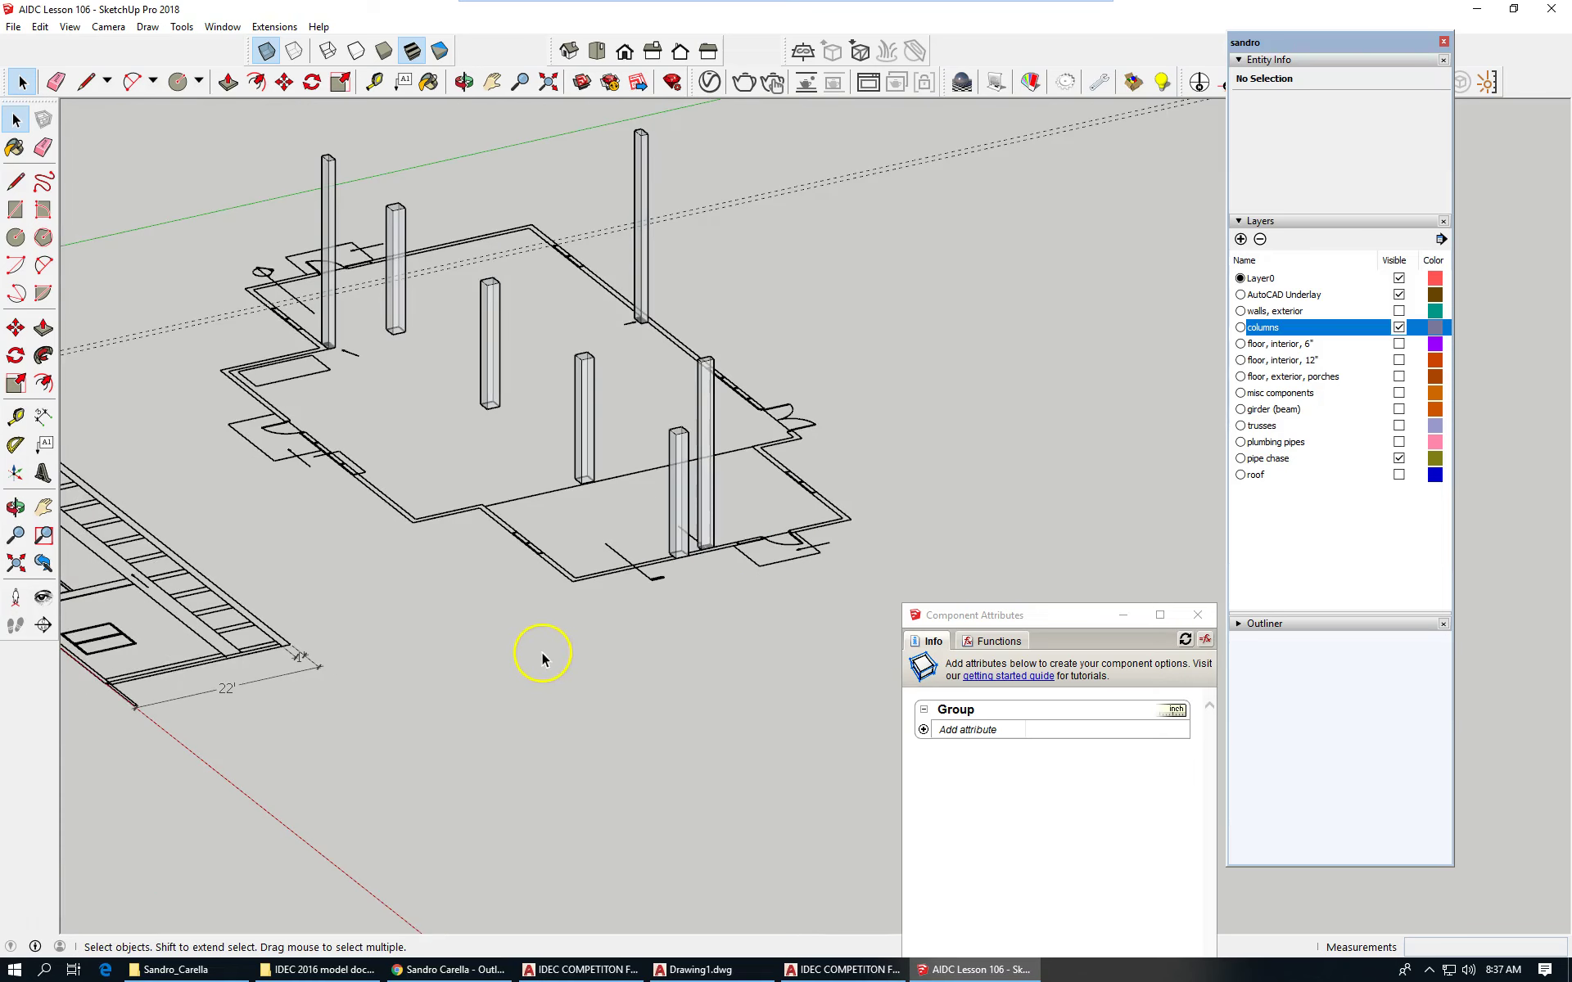
Step: Make the plumbing pipes layer visible and select the layer rows from walls, exterior to roof
left_click(1399, 443)
scroll(629, 481, "down", 3)
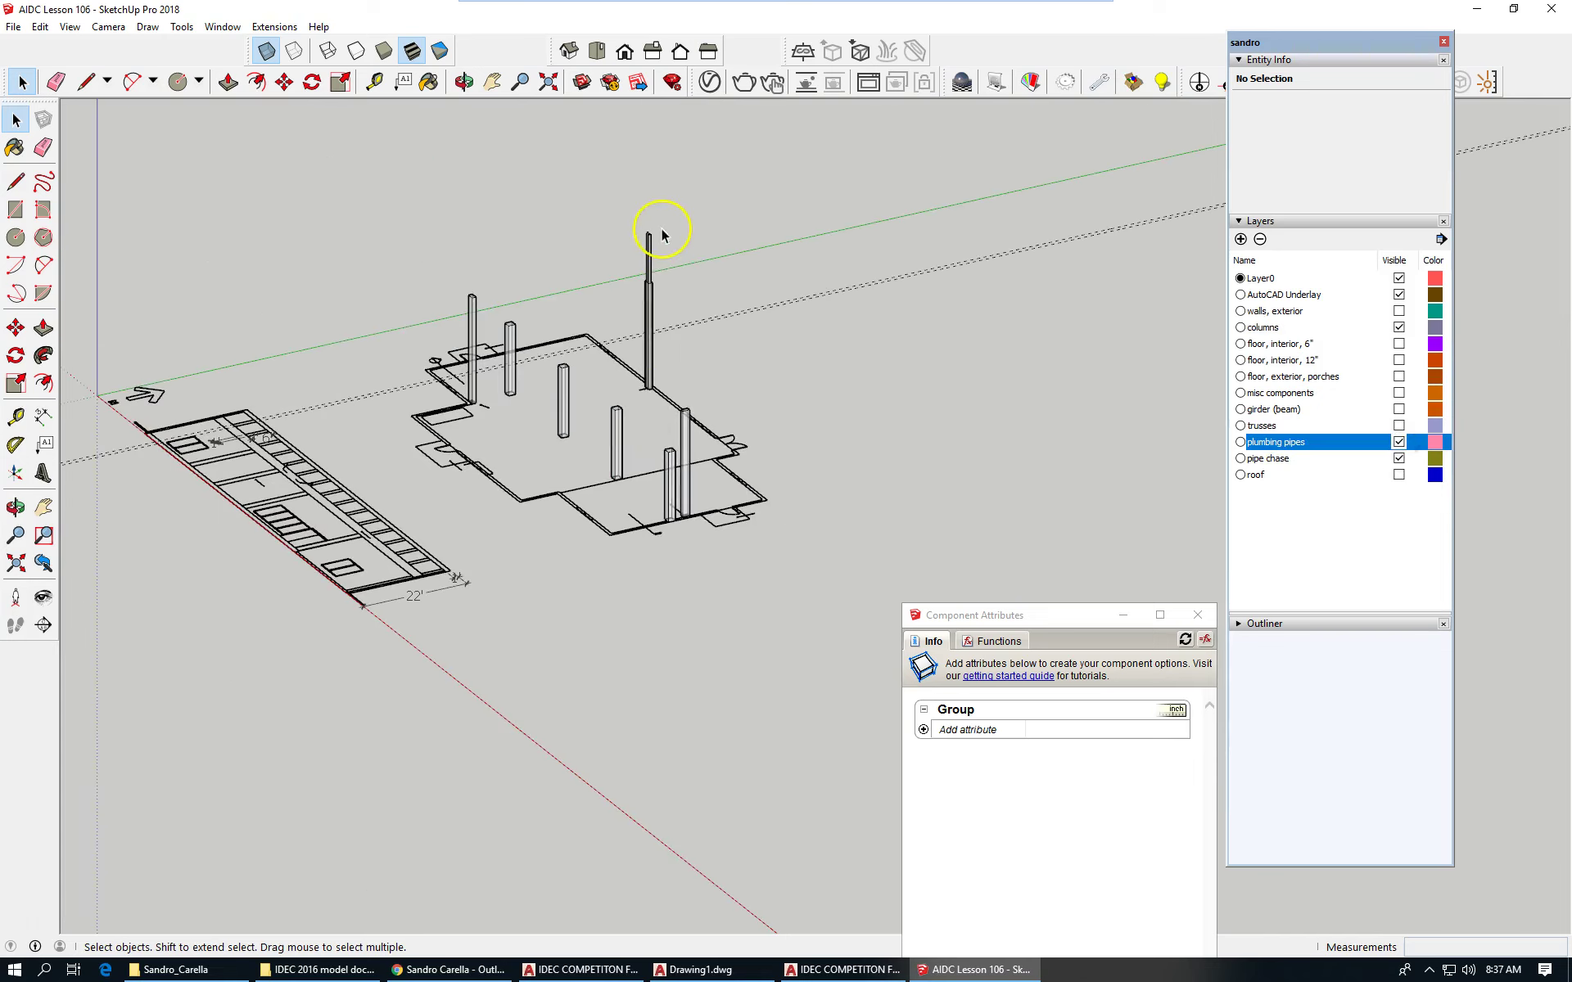
scroll(688, 463, "up", 3)
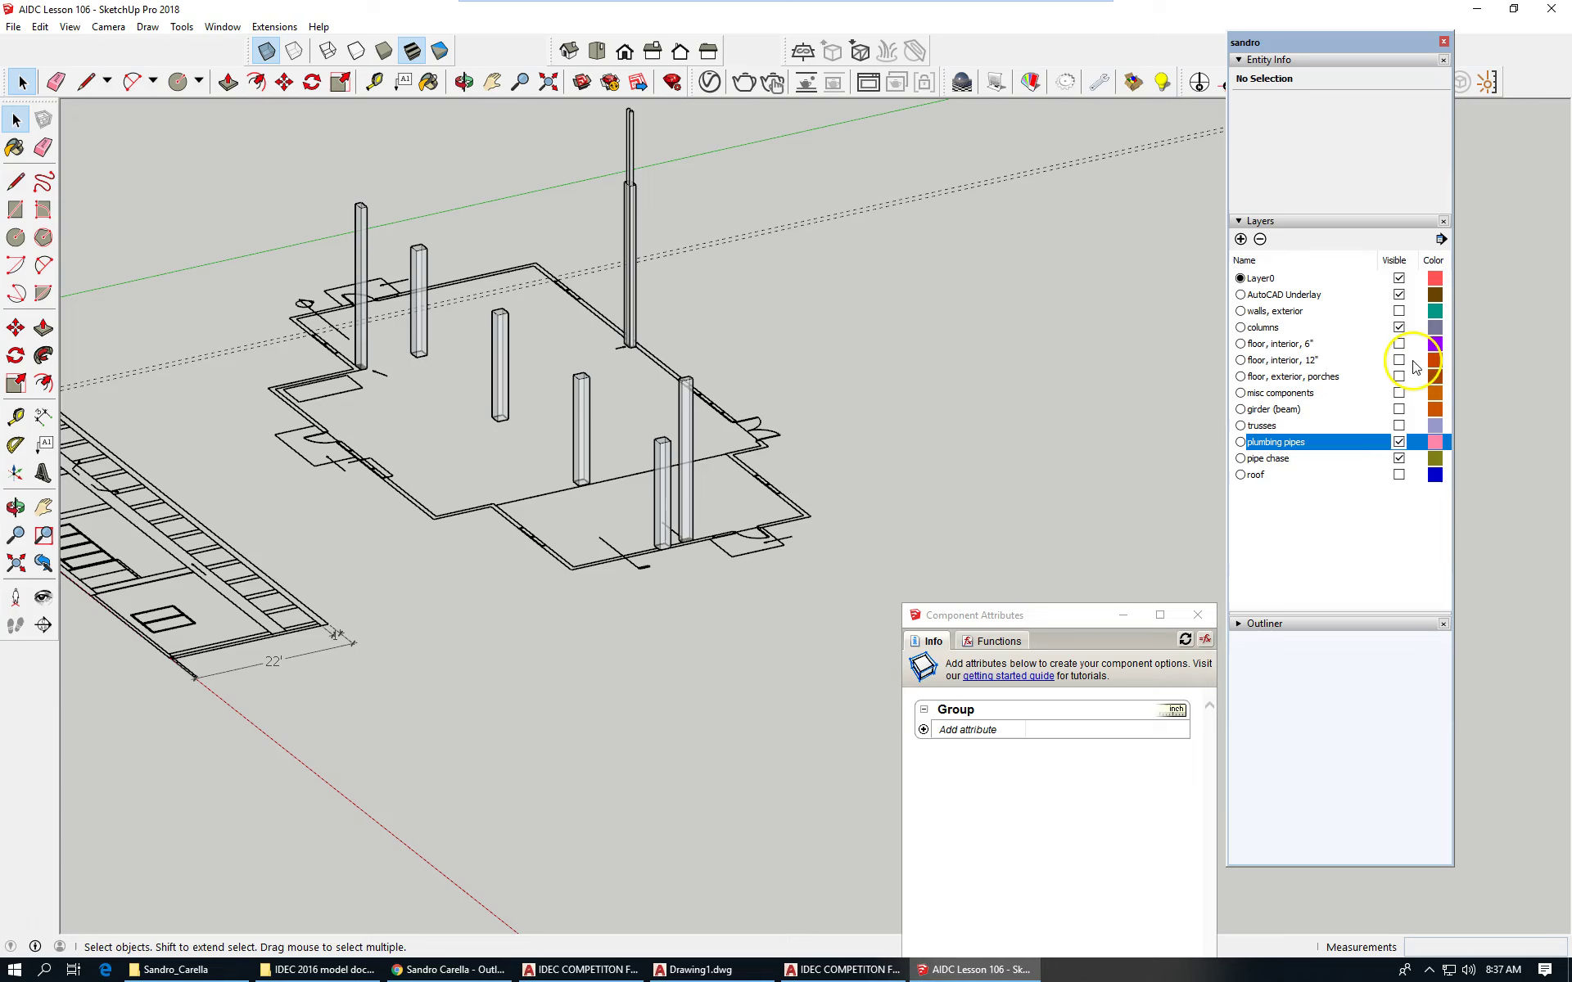
left_click(1362, 309)
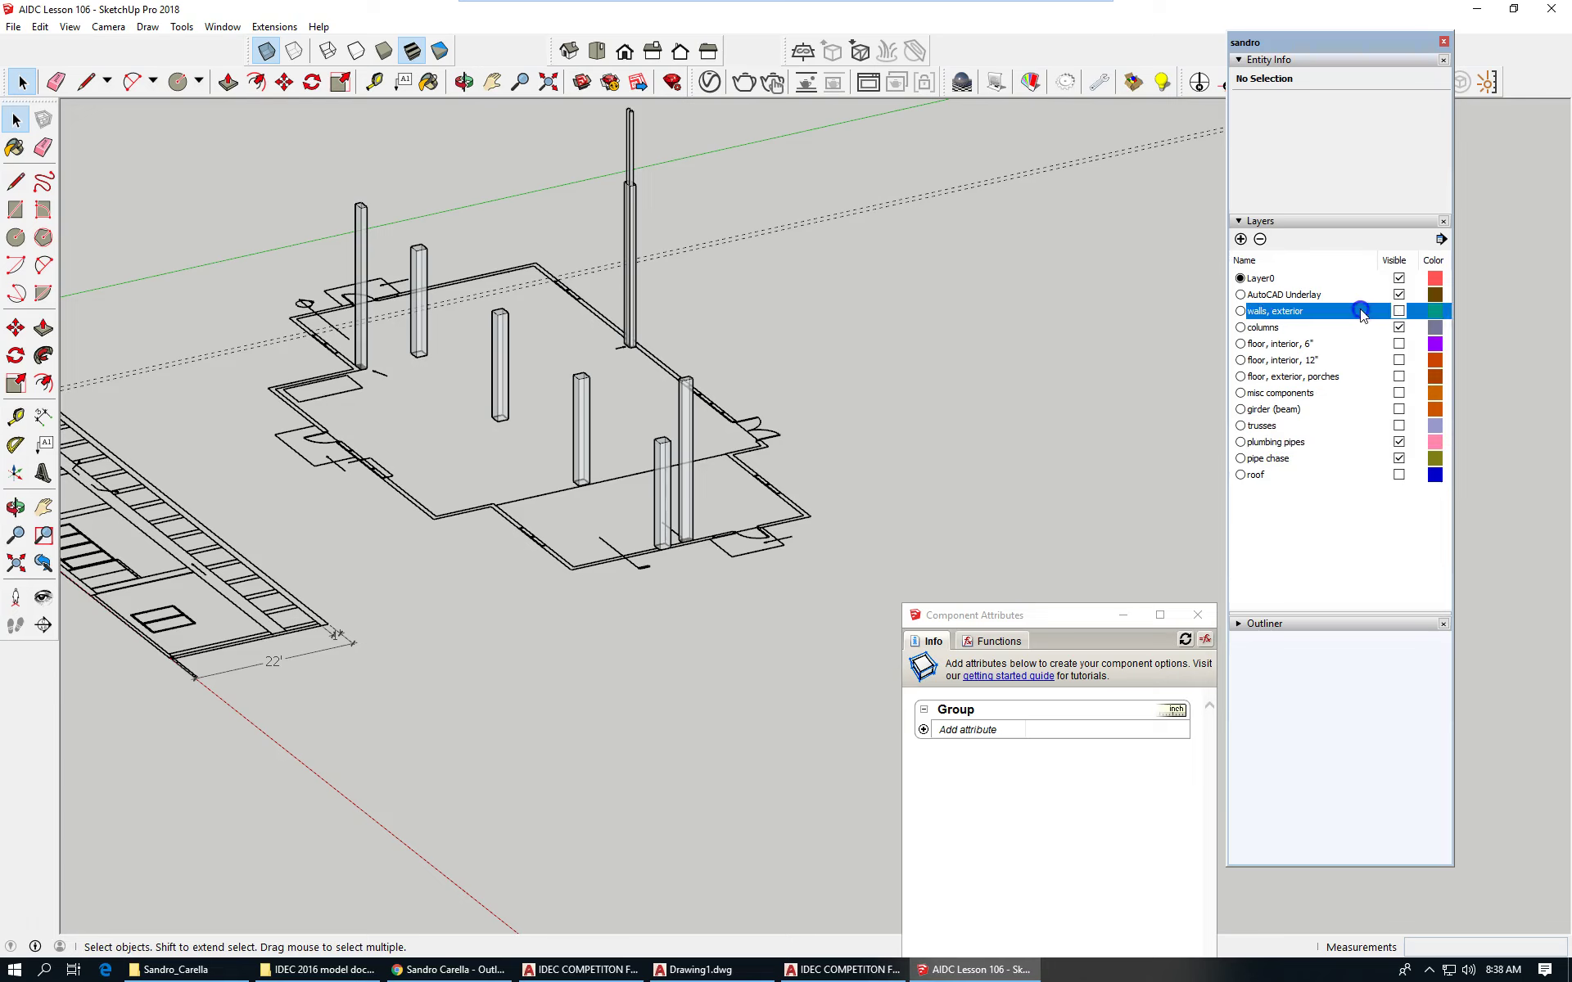
left_click(1345, 481, "shift")
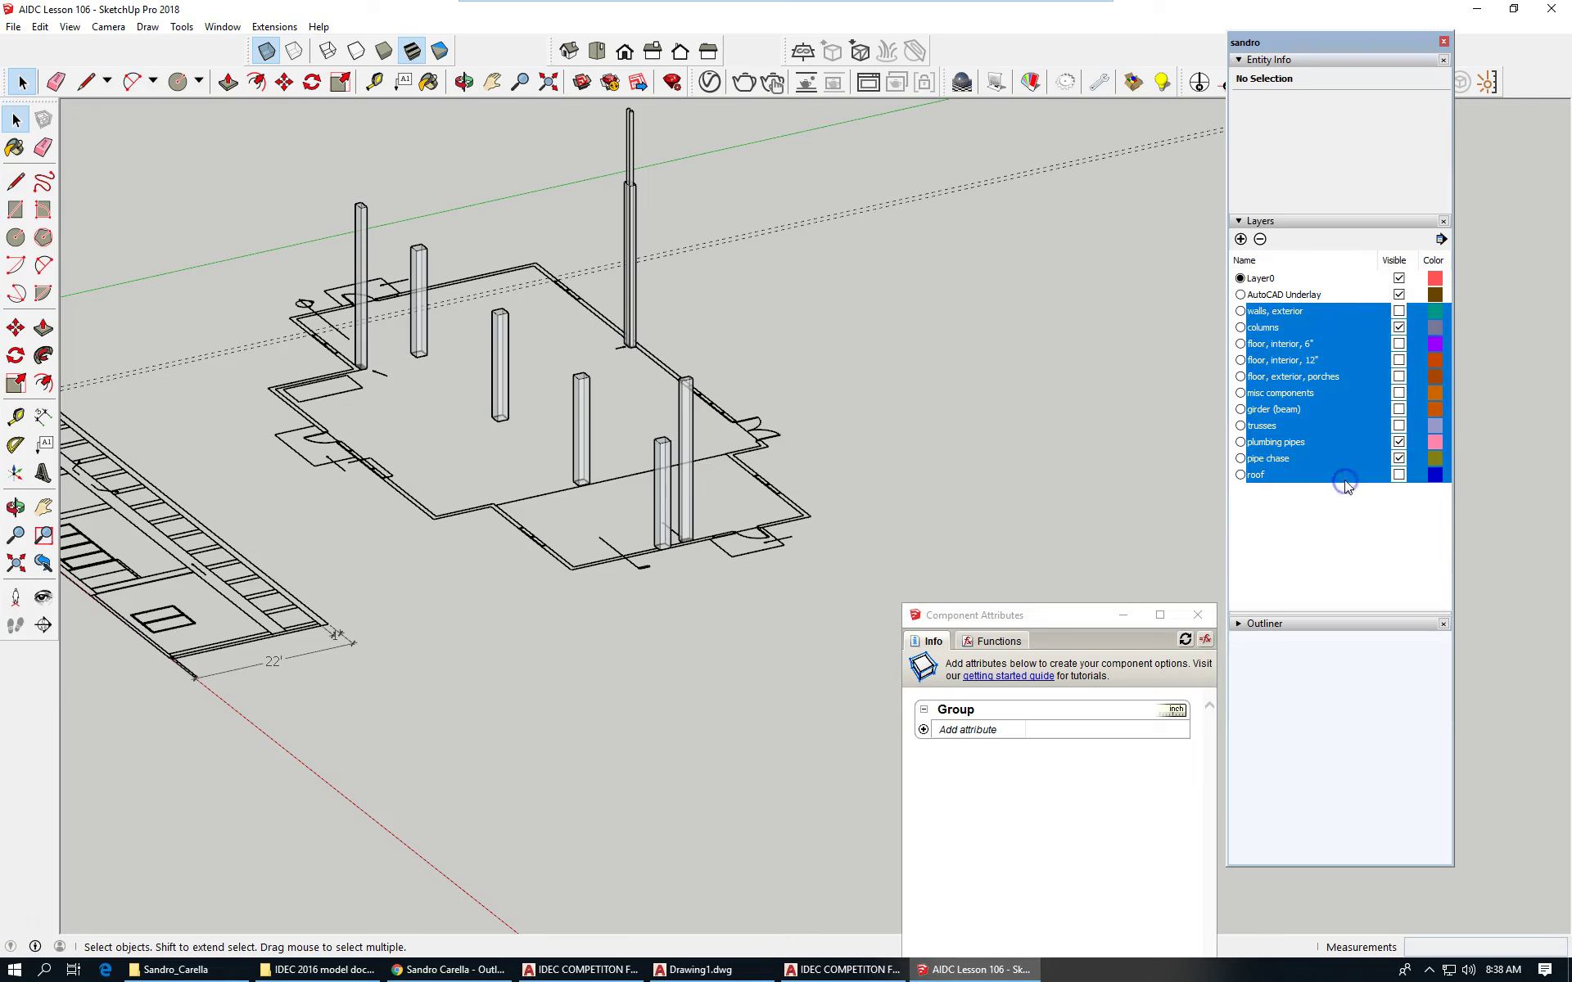
Step: Turn on all selected layers from walls, exterior to roof and orbit to a frontal view
left_click(1398, 359)
scroll(468, 499, "down", 3)
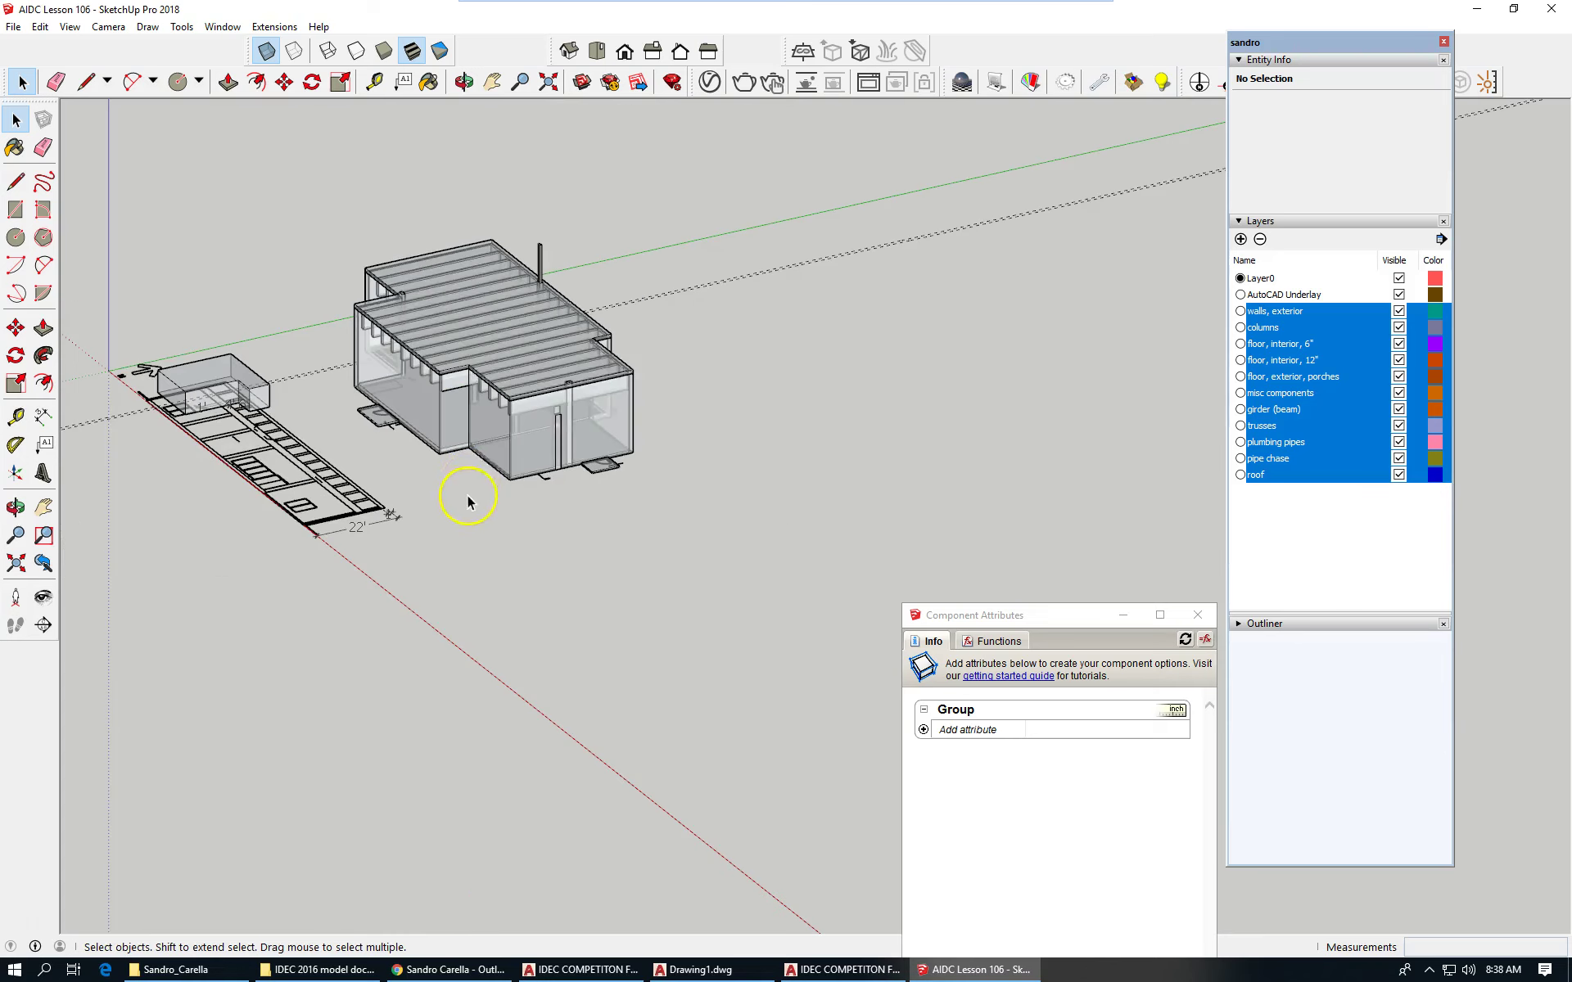
middle_click_drag(469, 482, 867, 459)
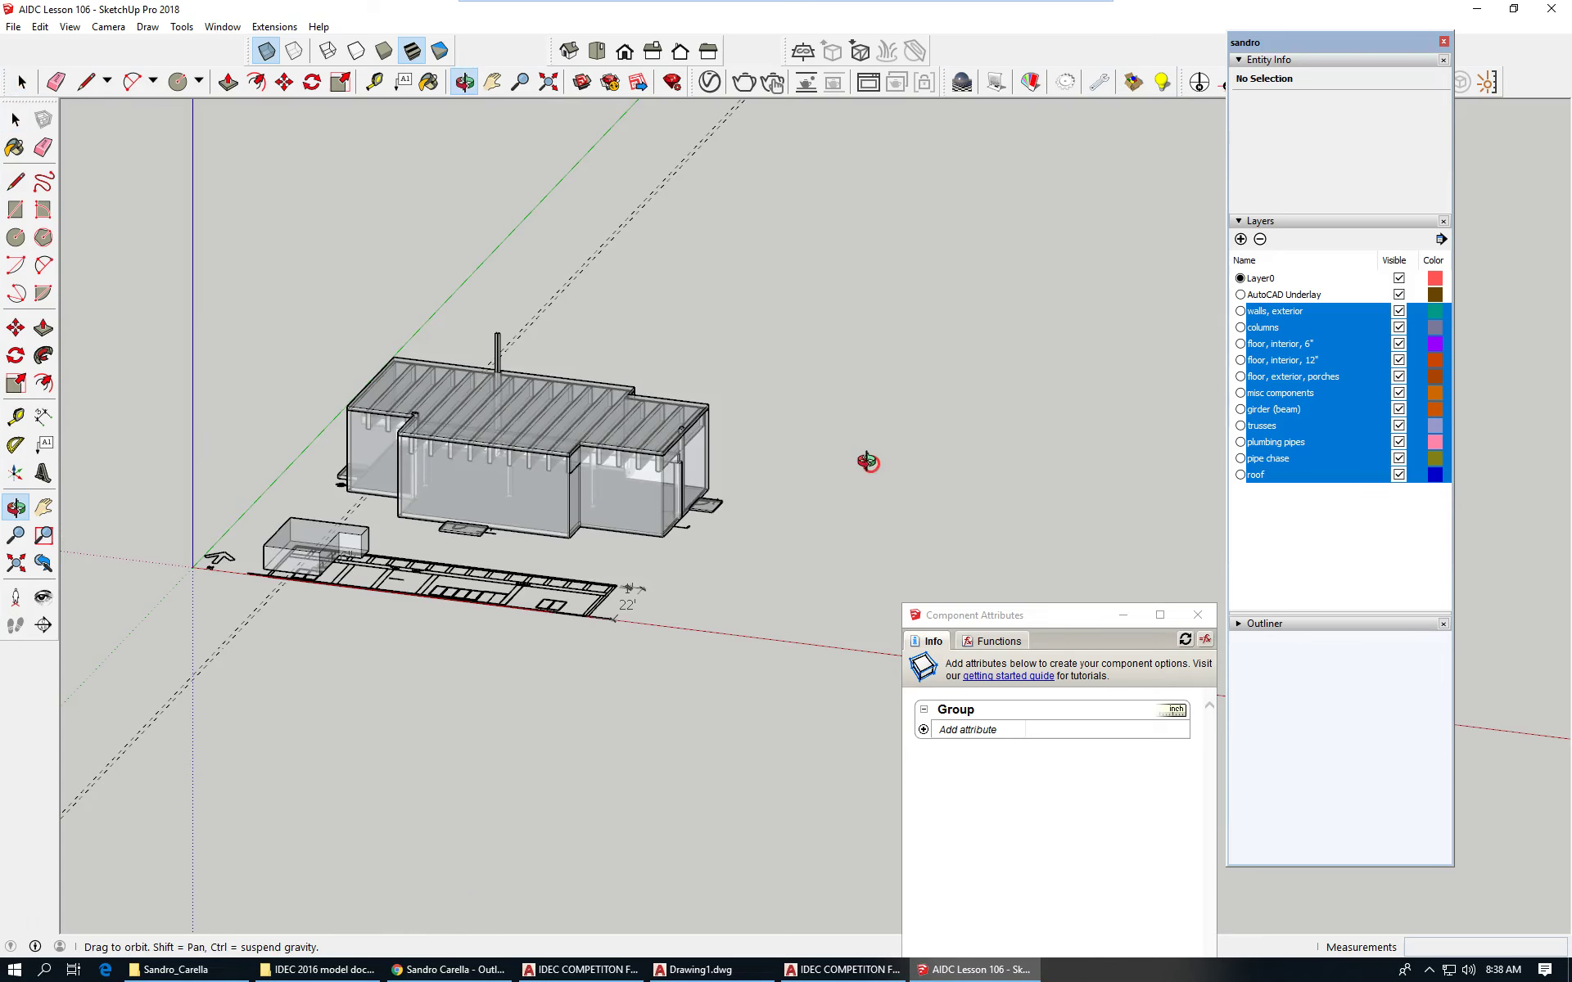
scroll(376, 577, "up", 3)
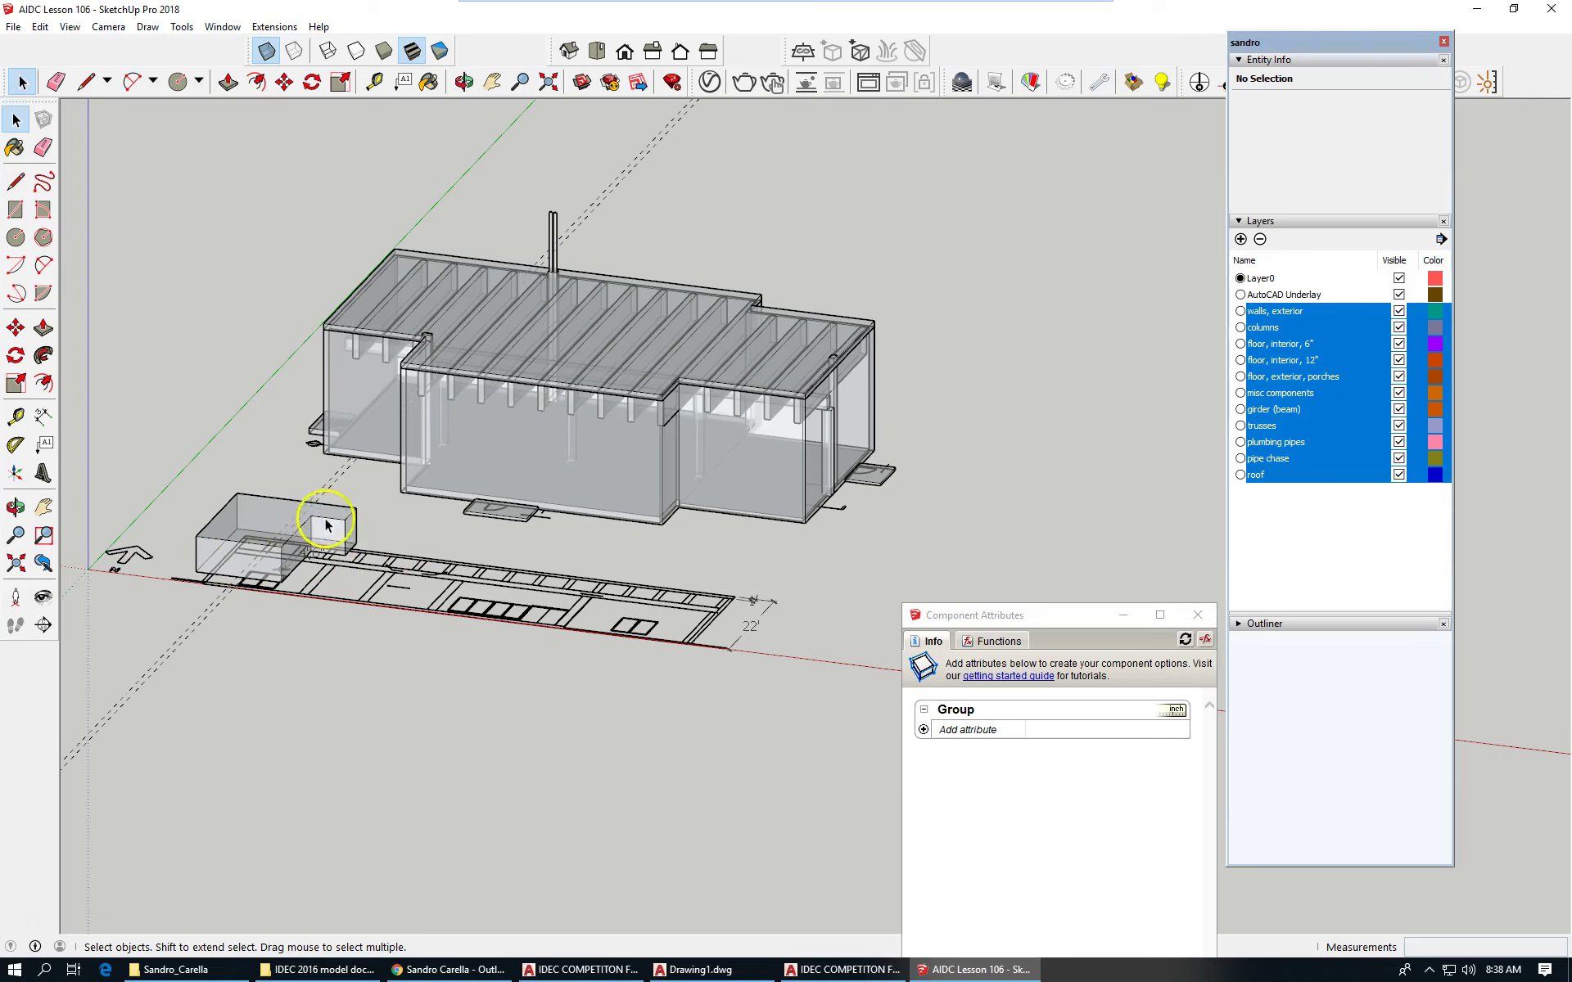
scroll(442, 516, "down", 2)
middle_click_drag(635, 508, 884, 460)
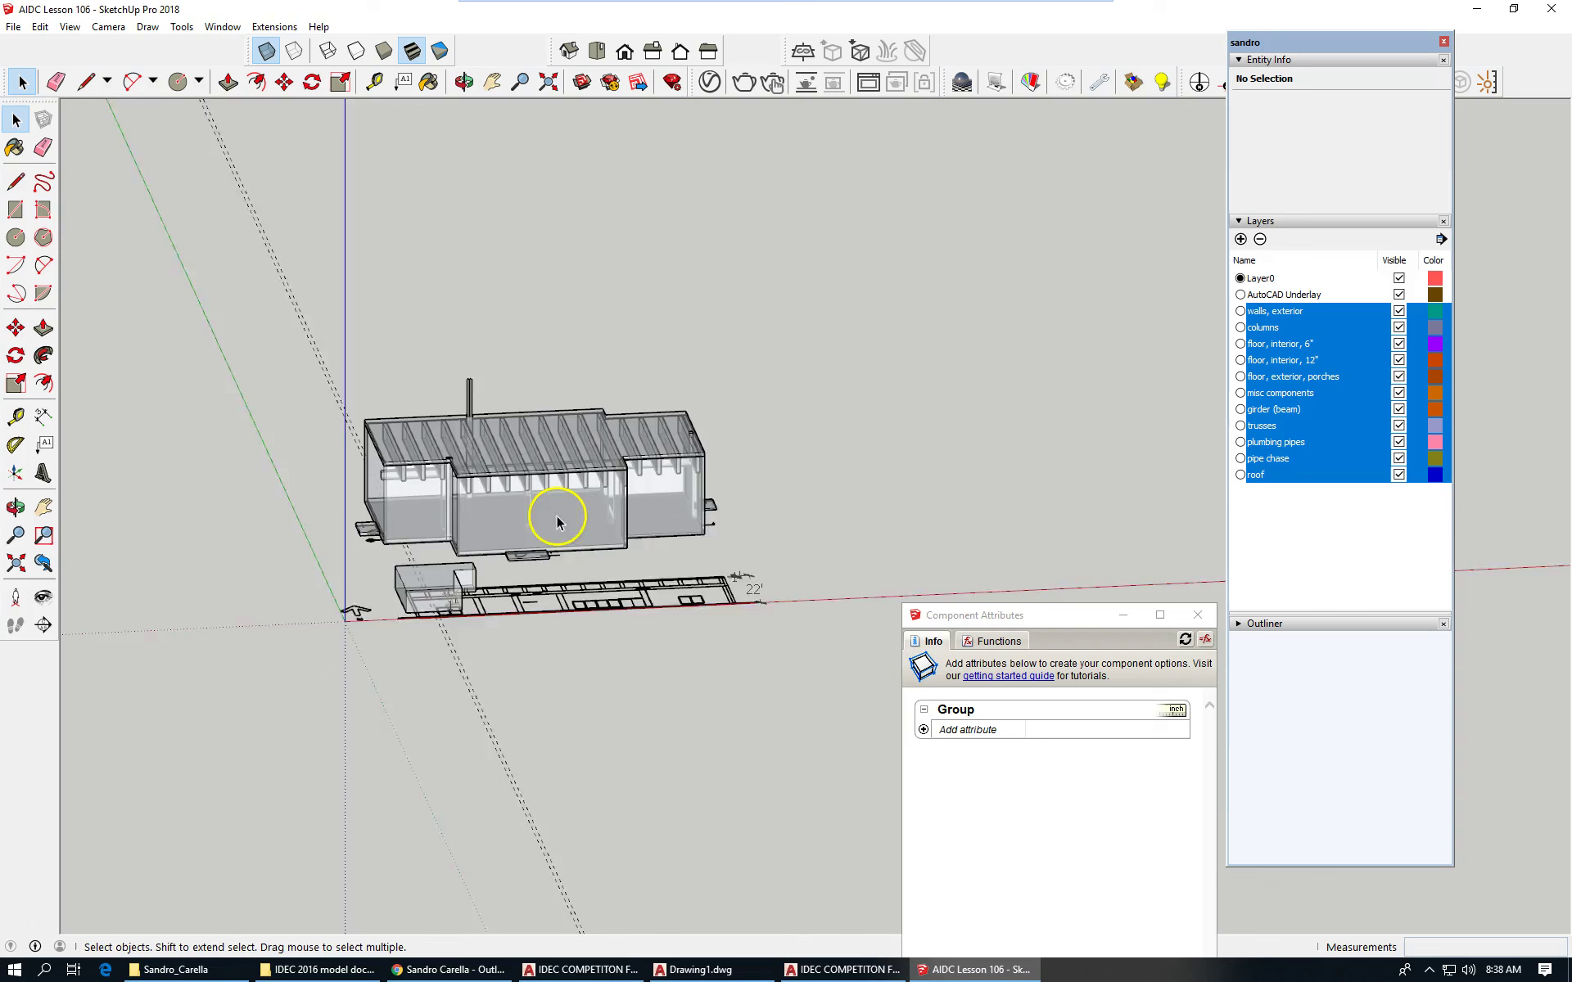
scroll(565, 549, "up", 2)
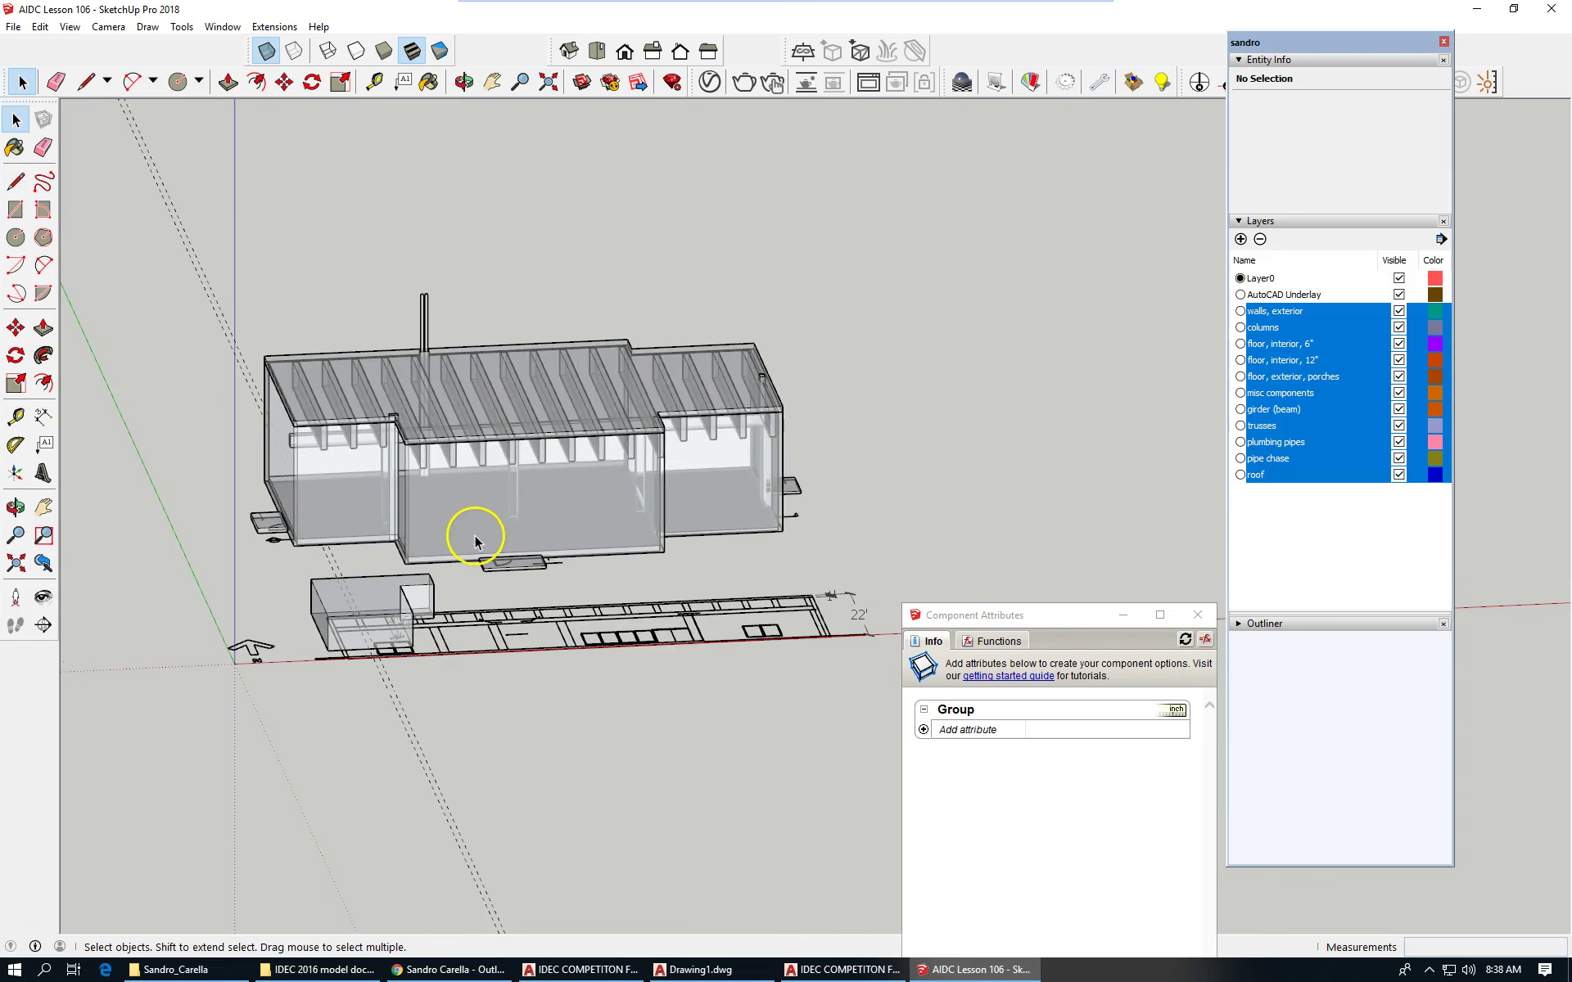
scroll(387, 474, "up", 4)
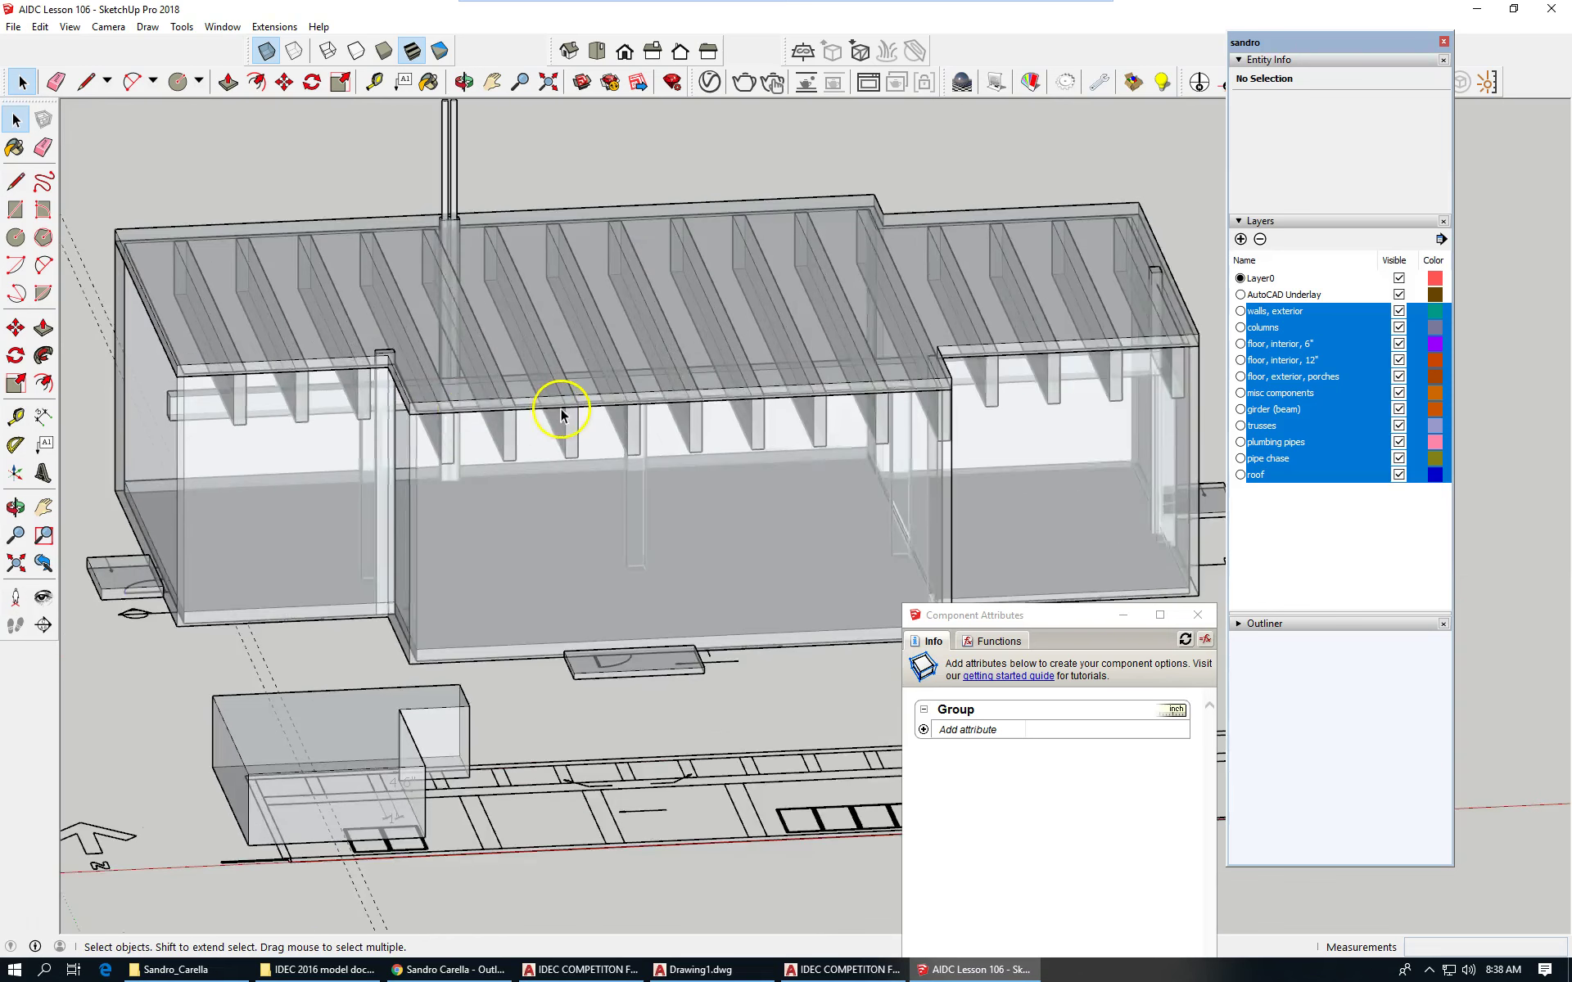